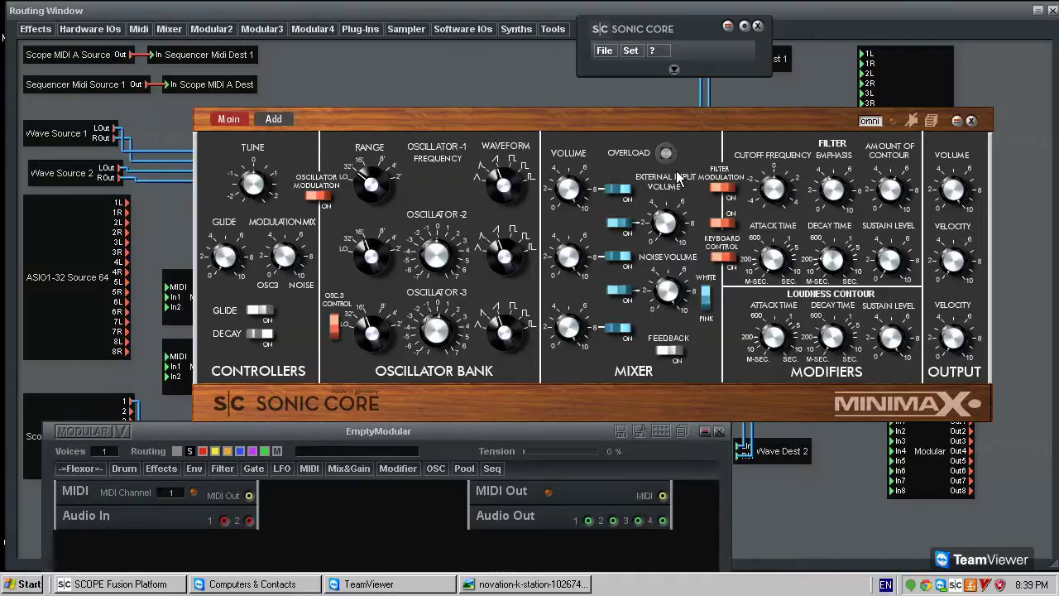
Step: Examine the Minimax synthesizer's main controls and its additional page of controller, chorus/flanger and delay settings
left_click_drag(422, 117, 411, 87)
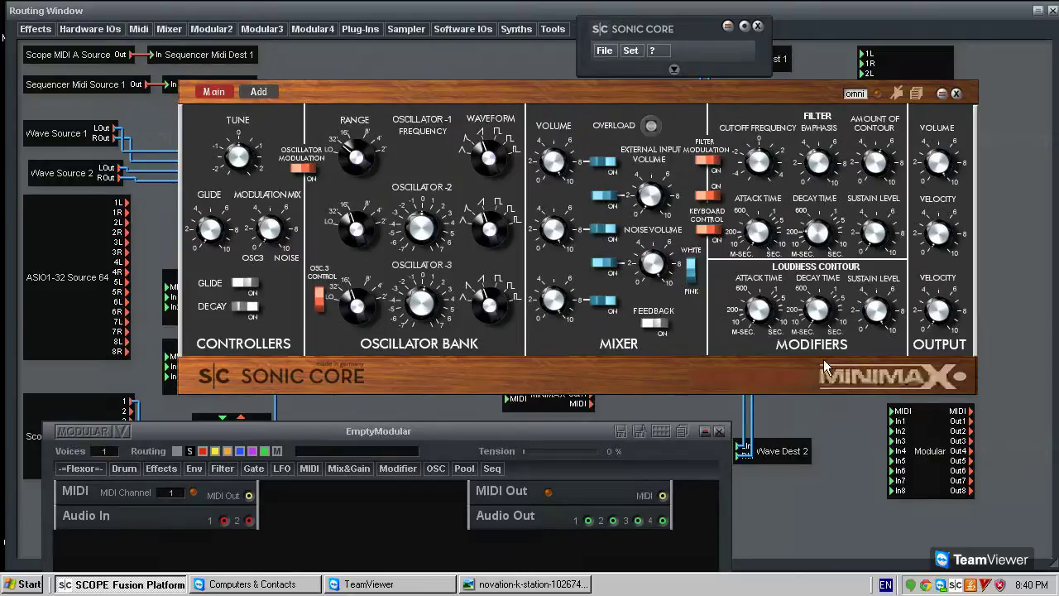
mouse_move(555, 89)
left_mouse_down()
mouse_move(551, 135)
mouse_move(539, 87)
mouse_move(553, 96)
left_mouse_up()
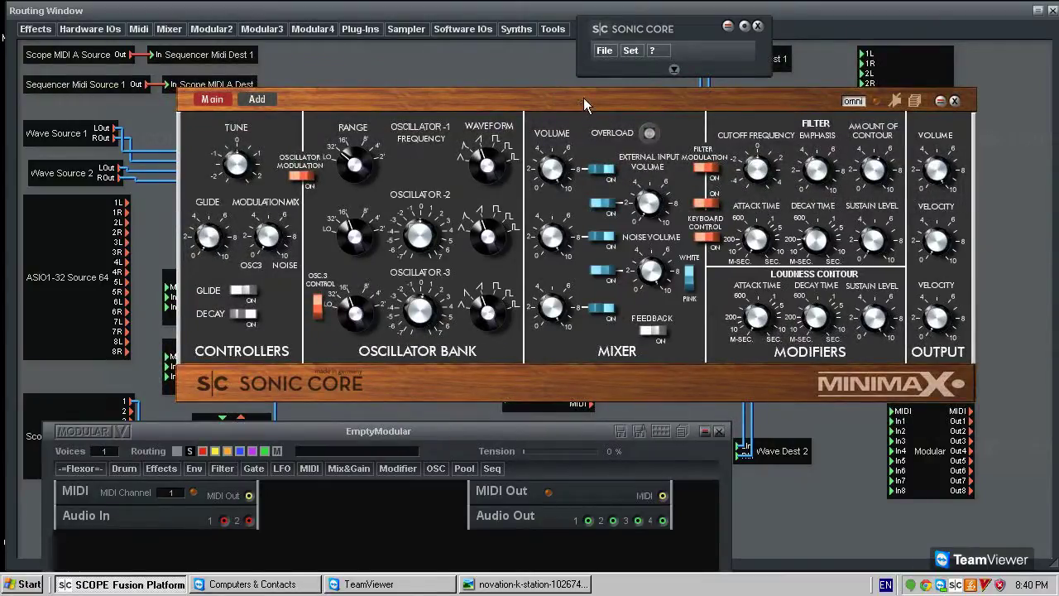
left_click_drag(584, 100, 581, 90)
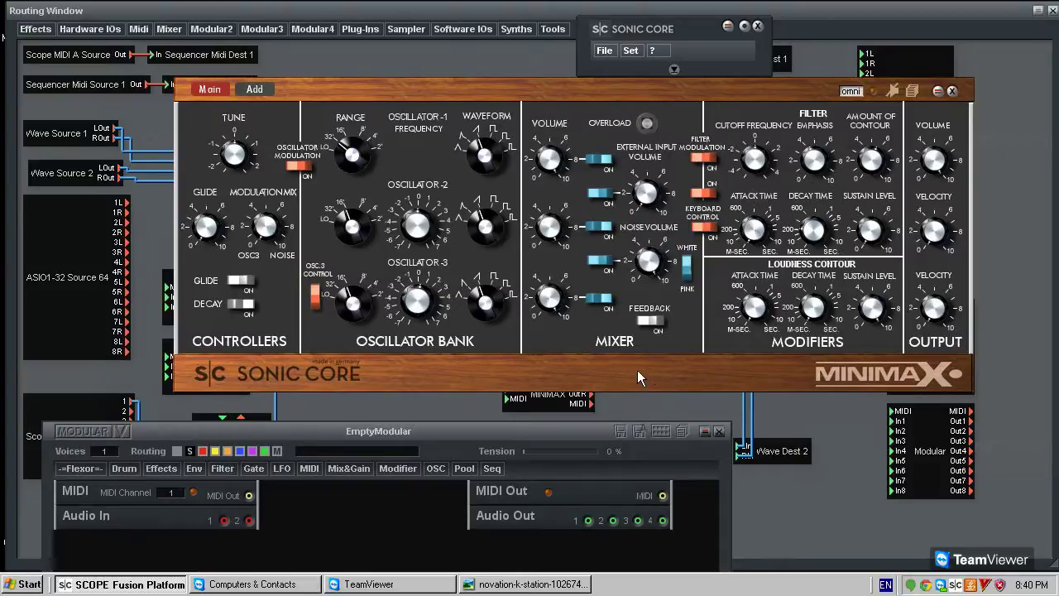
left_click_drag(451, 432, 506, 420)
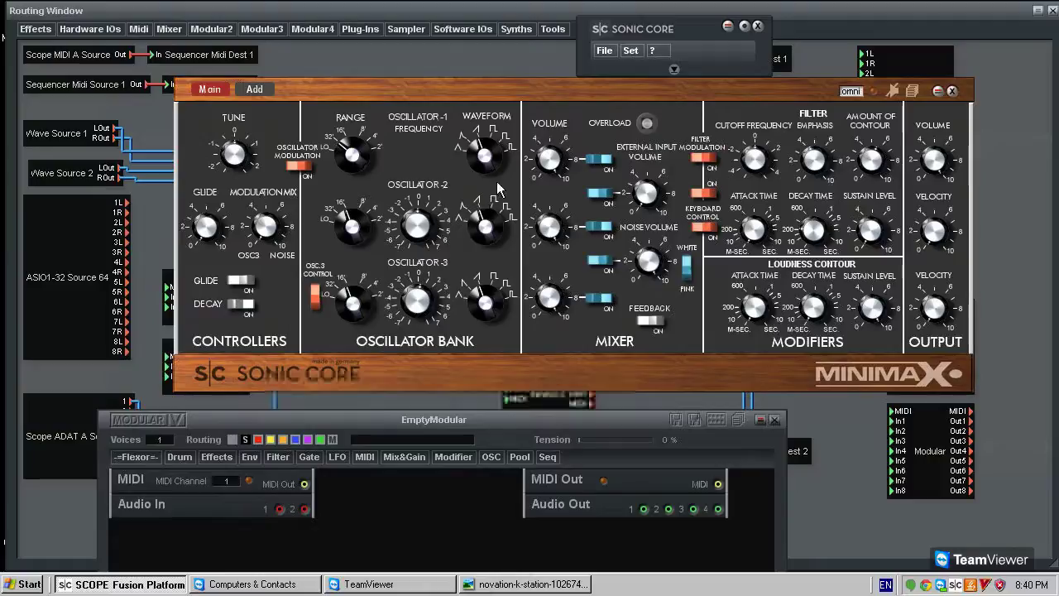
left_click_drag(513, 90, 517, 94)
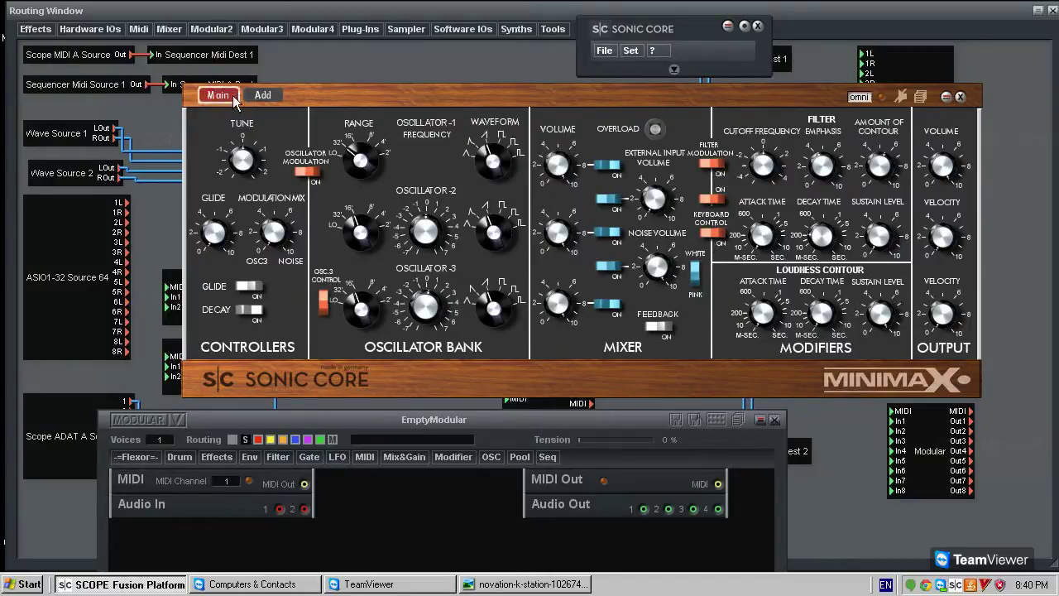
left_click(263, 96)
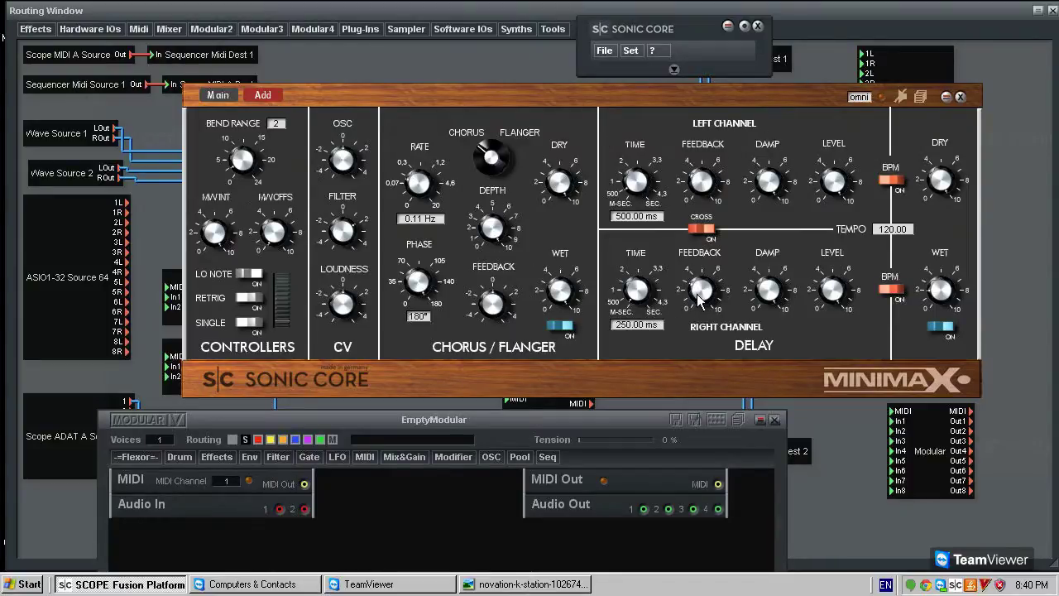
left_click(218, 95)
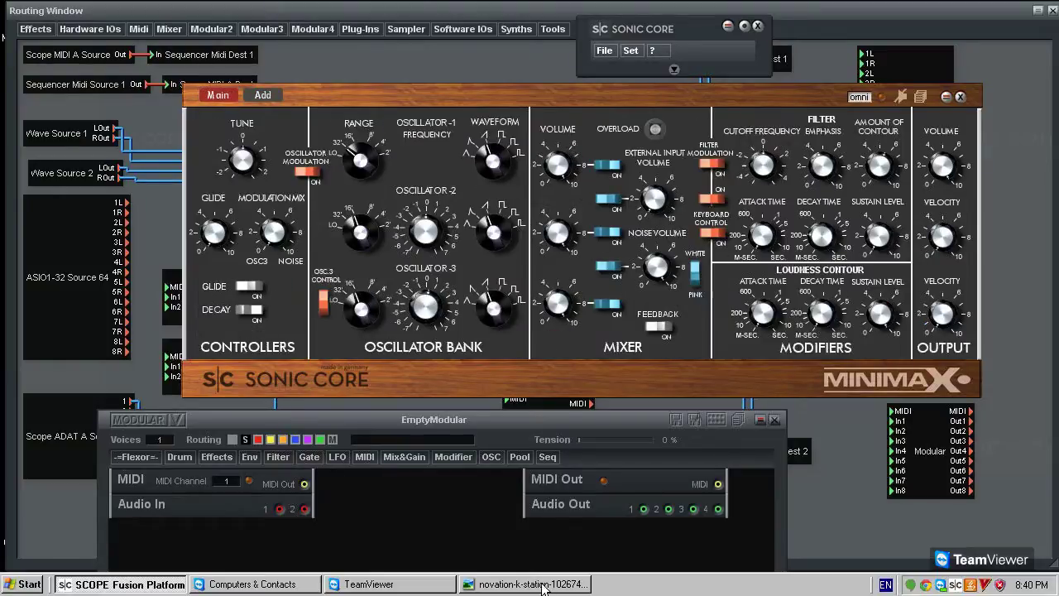
Step: Compare the Novation K-Station photo with the Minimax panel, section by section
left_click(542, 584)
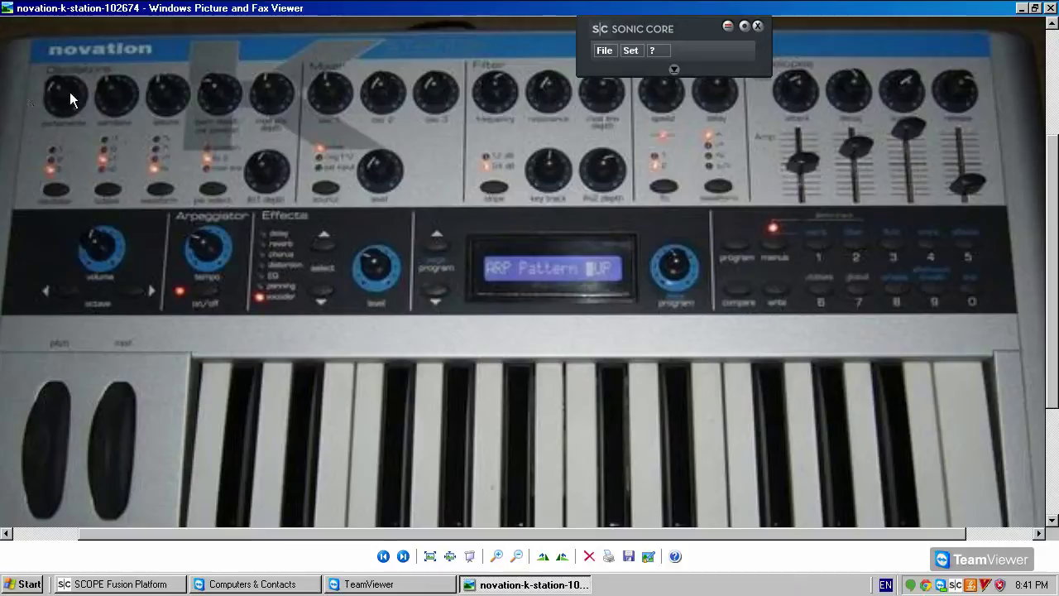
left_click(124, 586)
left_click(124, 586)
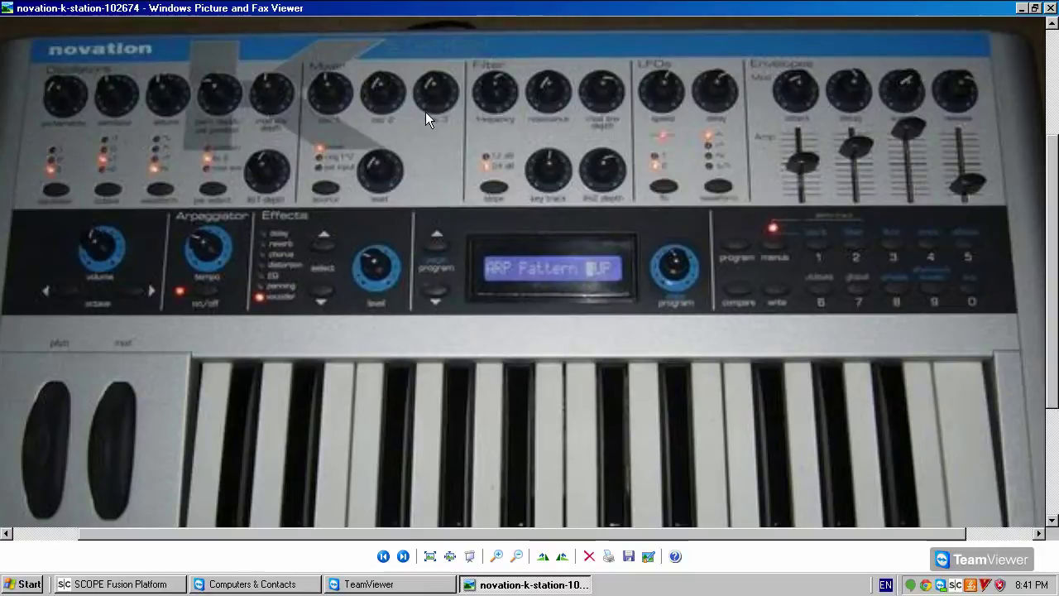
left_click(111, 585)
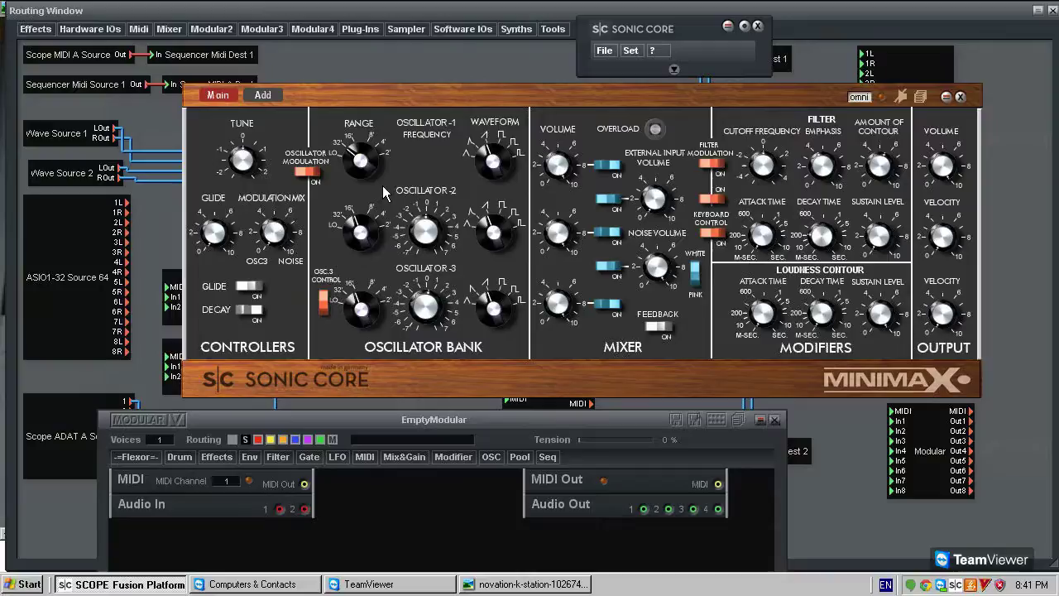
mouse_move(558, 98)
left_mouse_down()
mouse_move(569, 59)
mouse_move(577, 79)
mouse_move(559, 104)
left_mouse_up()
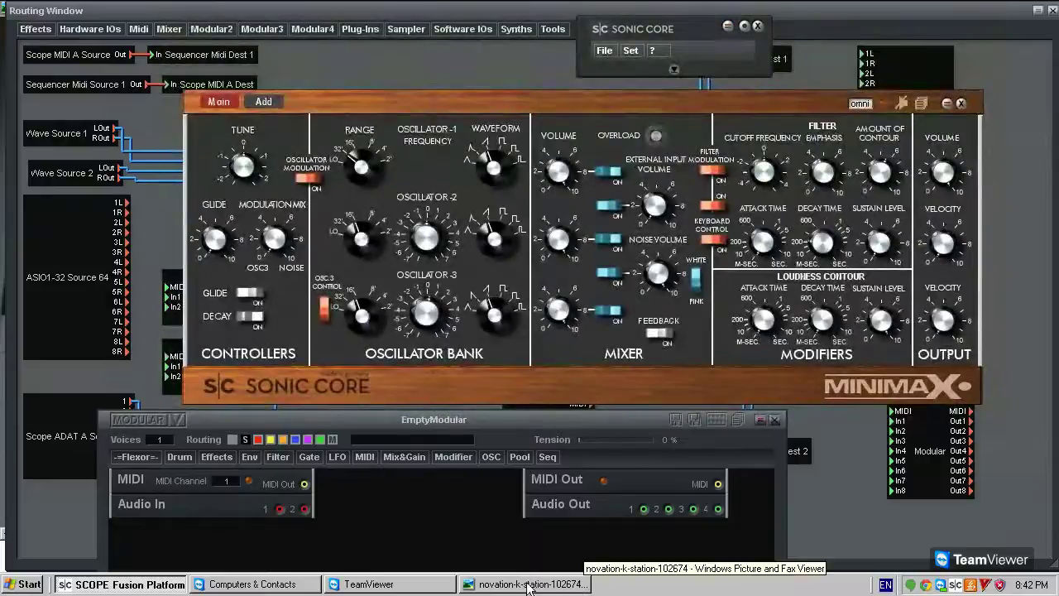
left_click(539, 590)
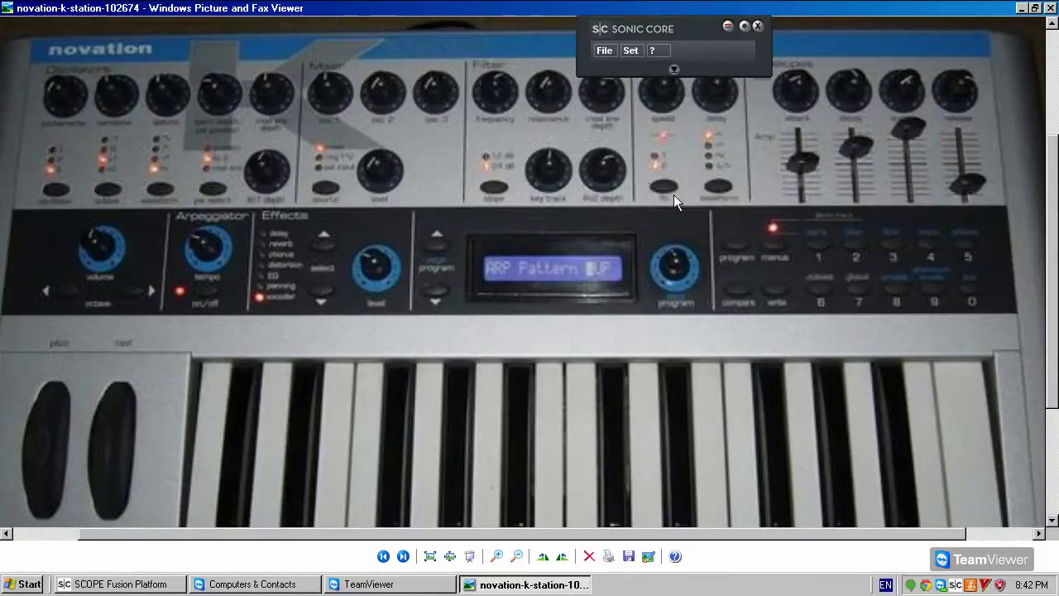
left_click(146, 586)
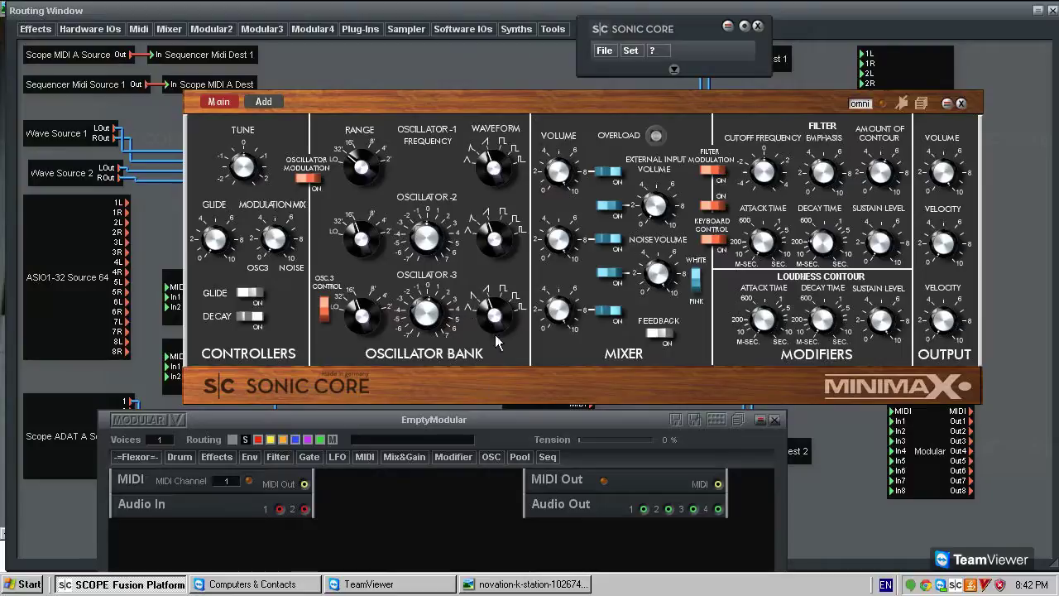
Step: Add a Multi OSC module to the EmptyModular patch below Audio In and duplicate it to make a column of three
left_click_drag(497, 419, 552, 85)
left_click(529, 118)
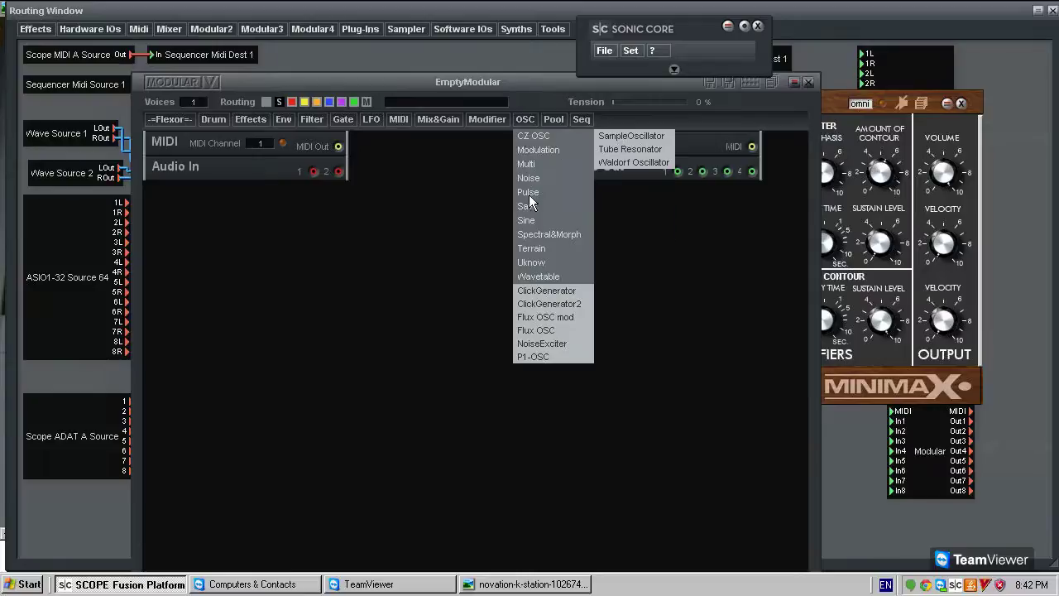
mouse_move(546, 164)
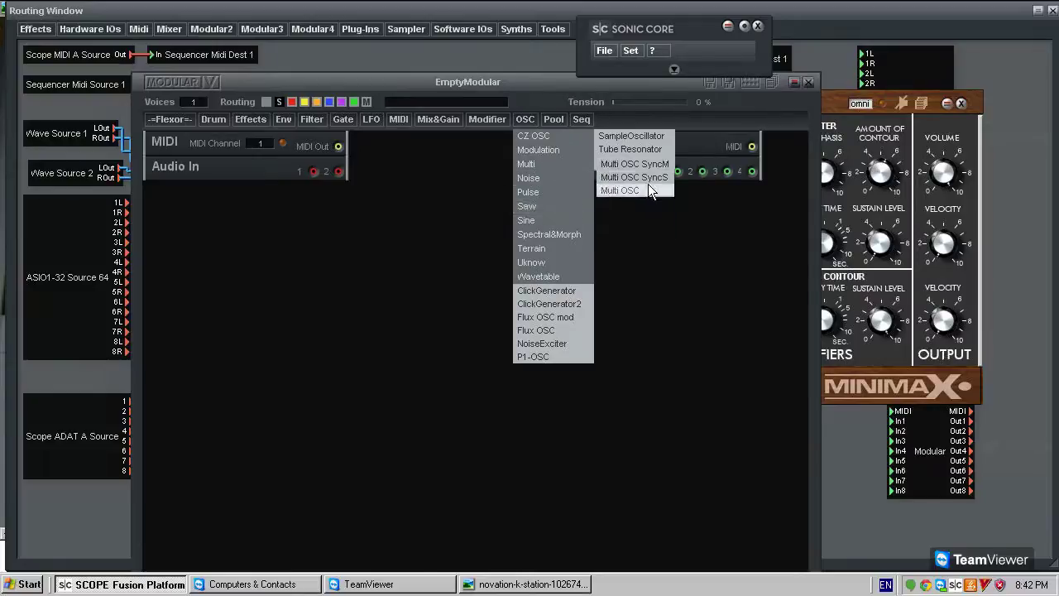
left_click(644, 190)
left_click(339, 251)
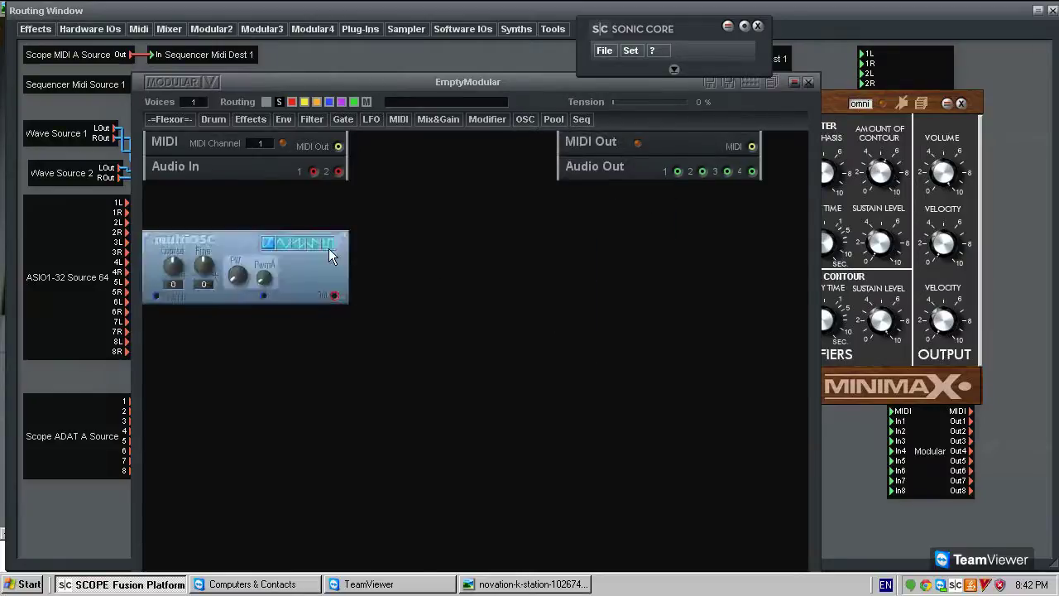
left_click_drag(254, 240, 234, 217)
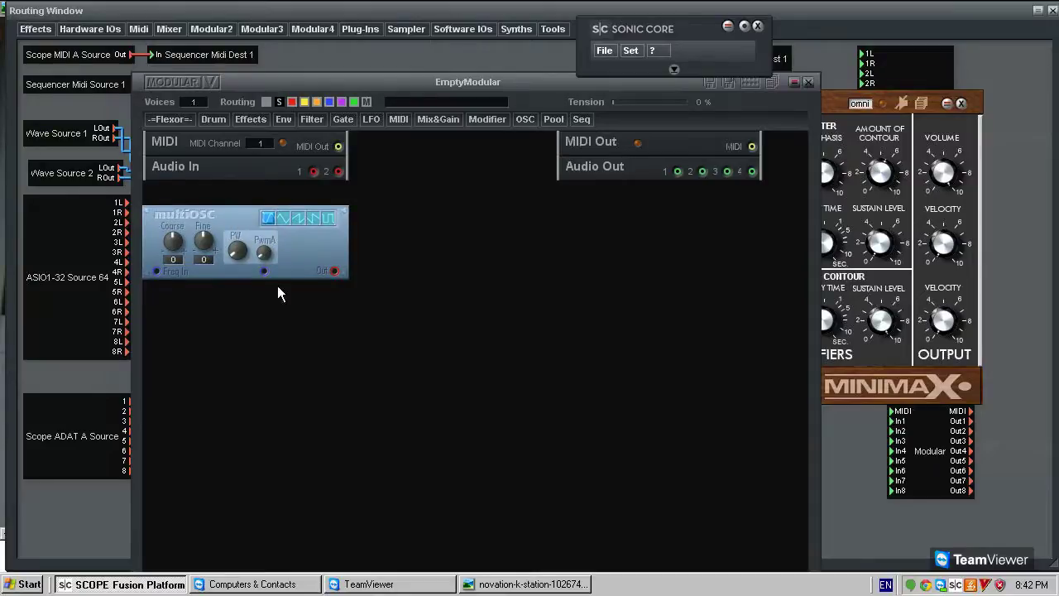
key("ctrl+d")
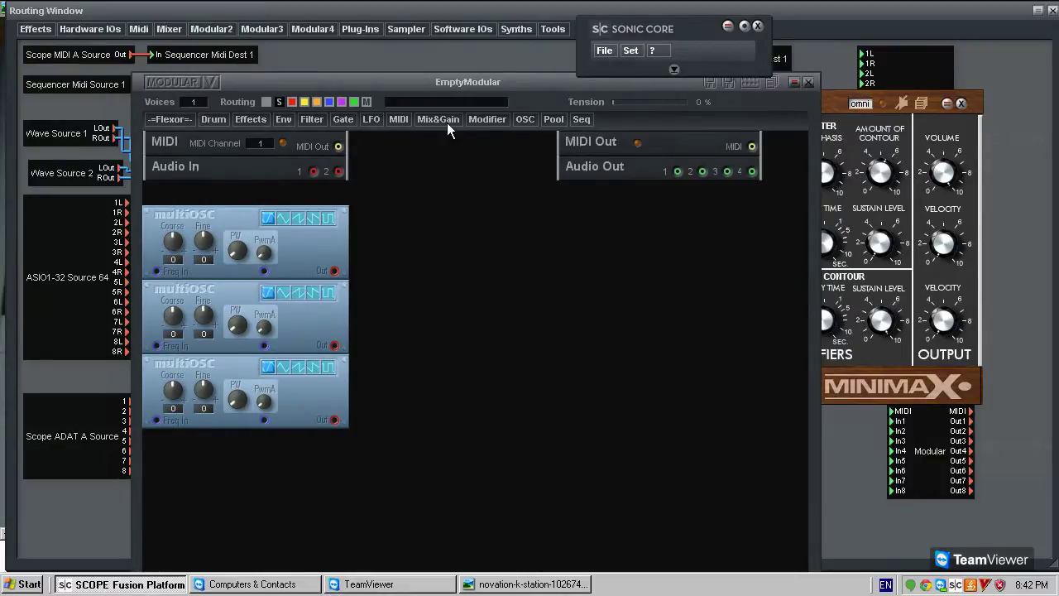
Step: Add the MVC A, MVC B and MVC C modules in a column beside the three oscillators
left_click(400, 121)
mouse_move(398, 119)
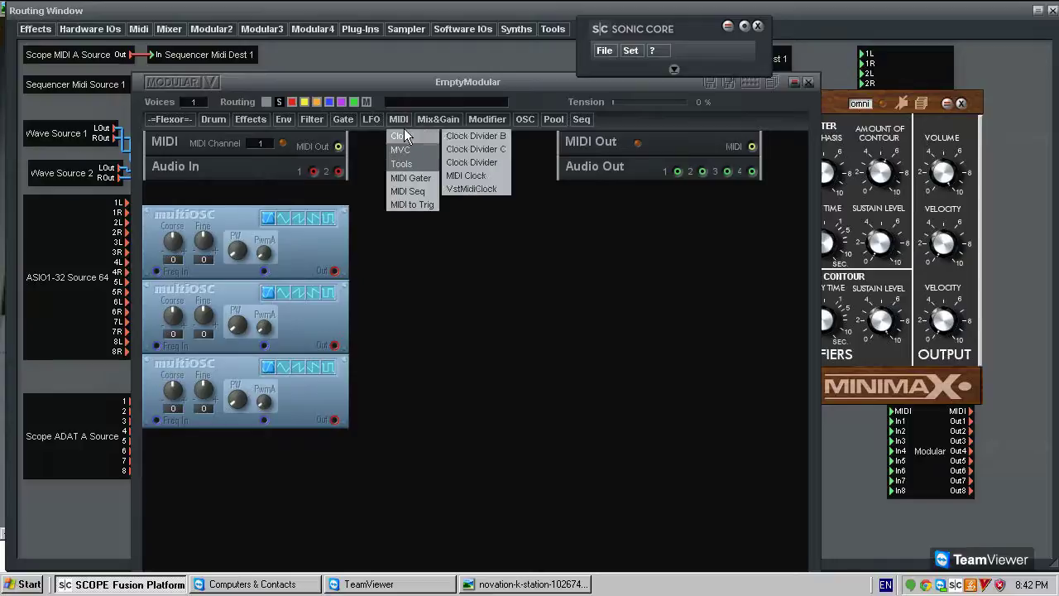
mouse_move(406, 150)
left_click(453, 155)
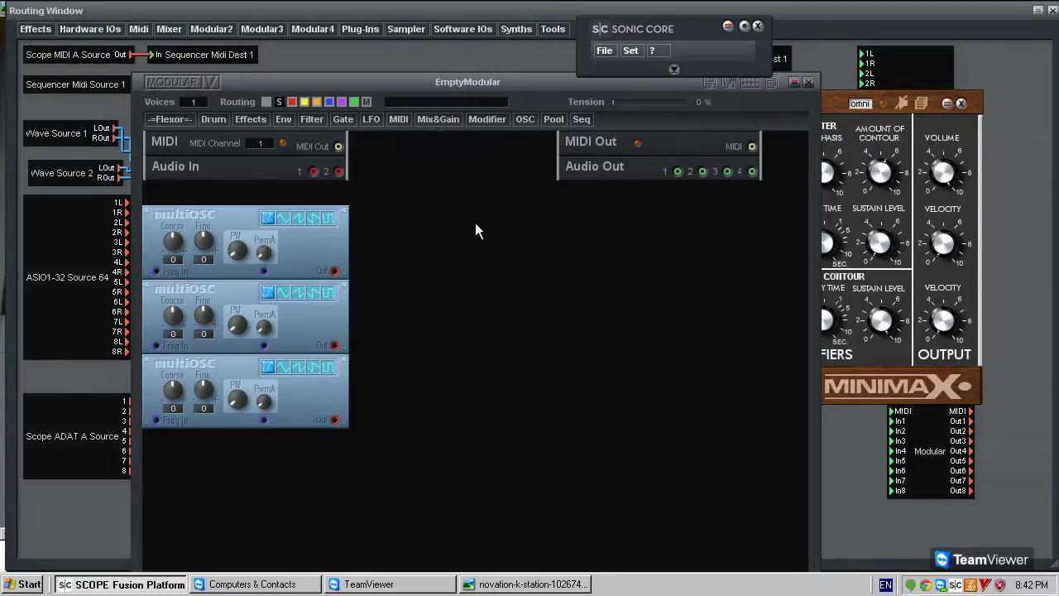
mouse_move(394, 117)
mouse_move(417, 136)
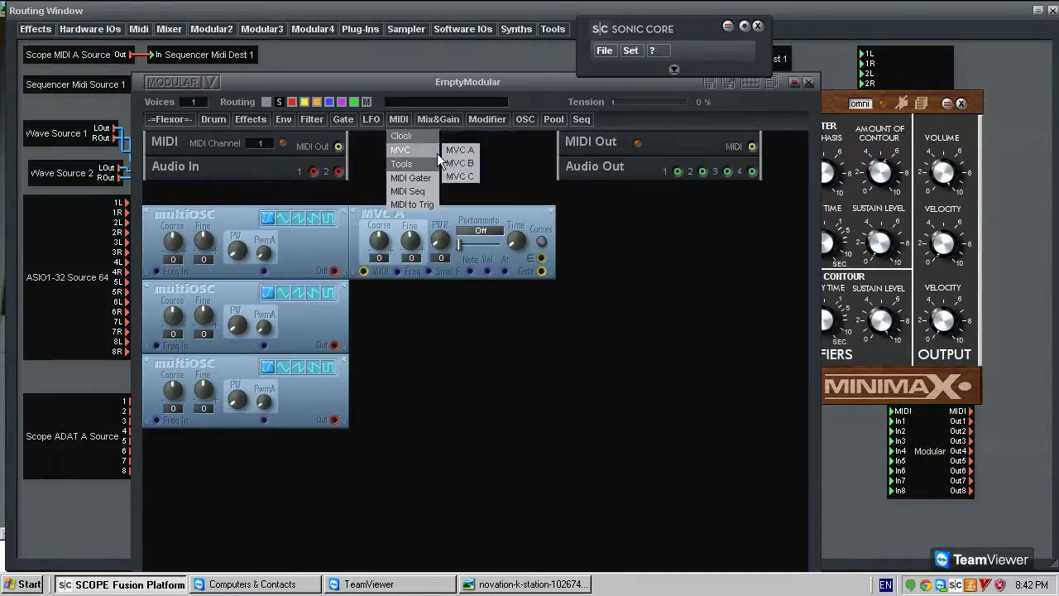
left_click(495, 308)
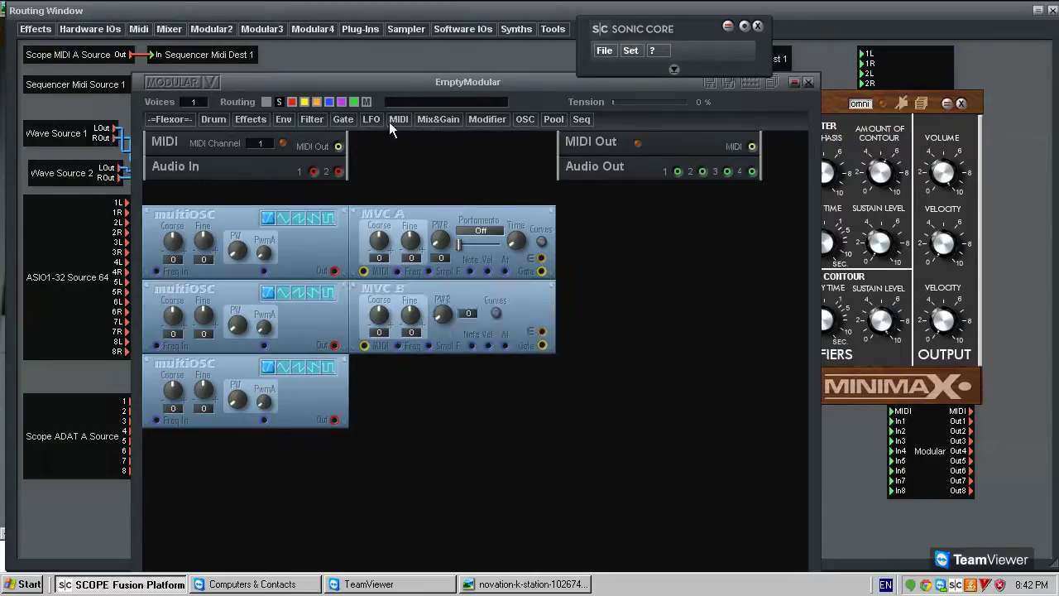
mouse_move(394, 121)
left_click(470, 181)
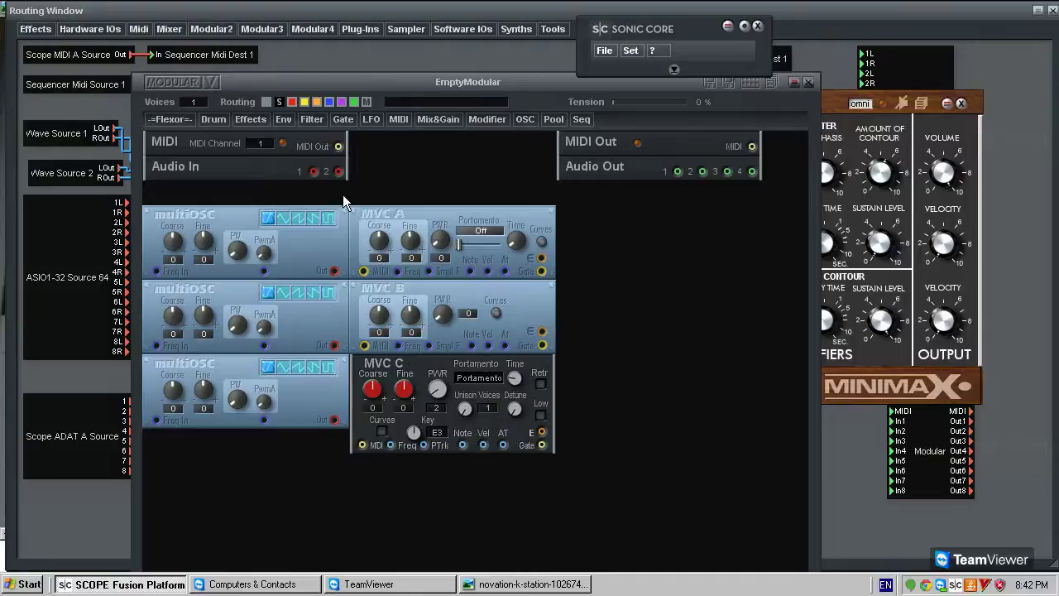
Step: Delete the MVC A and MVC B modules and move MVC C to the top of the second column
mouse_move(208, 133)
left_mouse_down()
mouse_move(186, 160)
mouse_move(201, 146)
left_mouse_up()
left_click_drag(425, 221, 437, 208)
left_click_drag(444, 290, 444, 291)
left_click_drag(452, 347, 458, 362)
right_click(489, 286)
left_click(504, 303)
left_click(490, 222)
left_click_drag(431, 357, 459, 128)
Step: Look at the oscillator sections of the Minimax panel and the K-Station photo as a reference for the patch
left_click(842, 108)
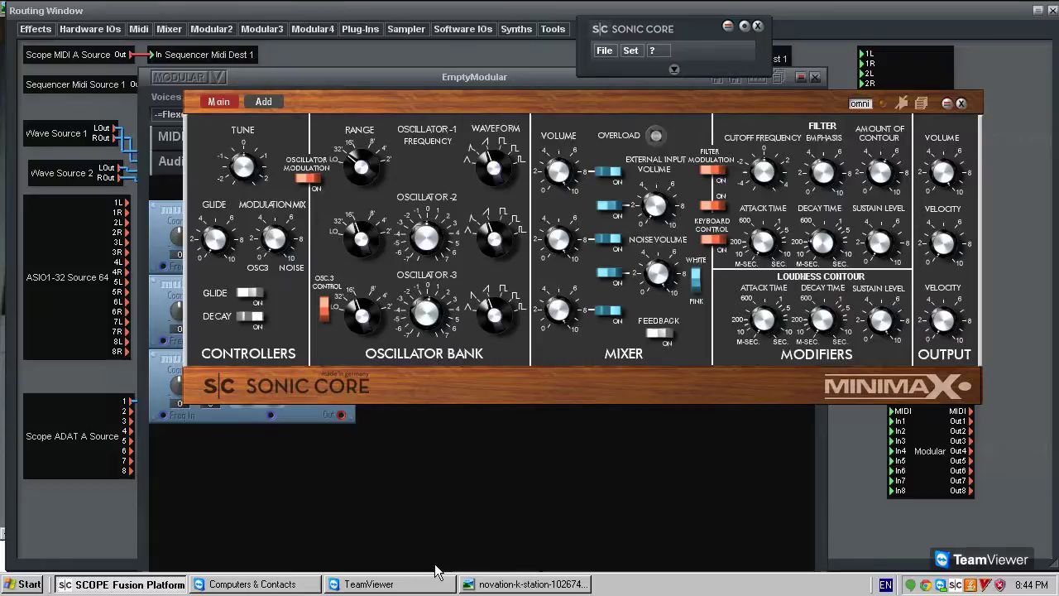
left_click(545, 586)
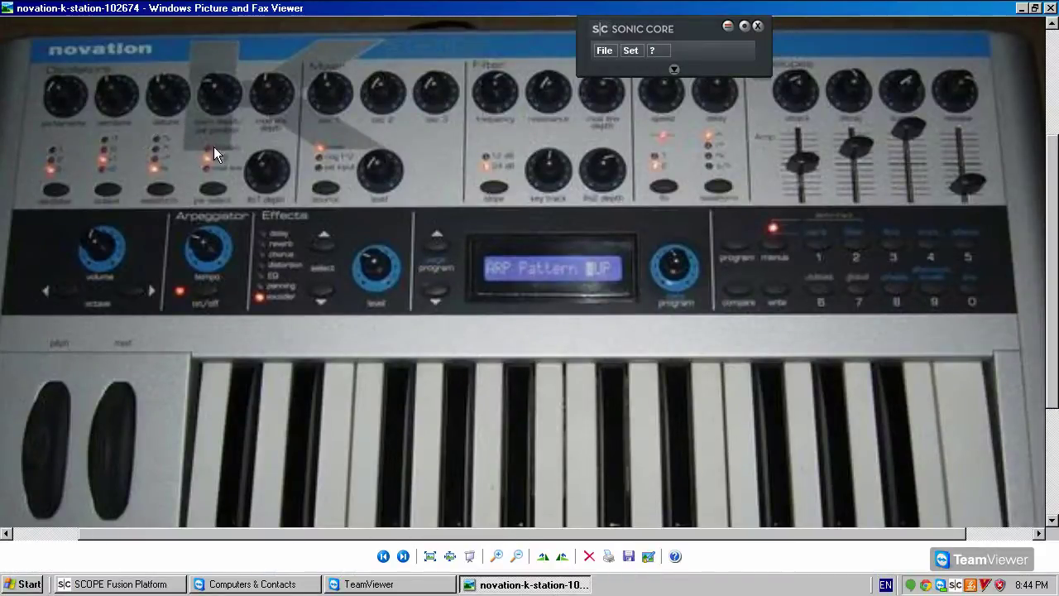
left_click(169, 587)
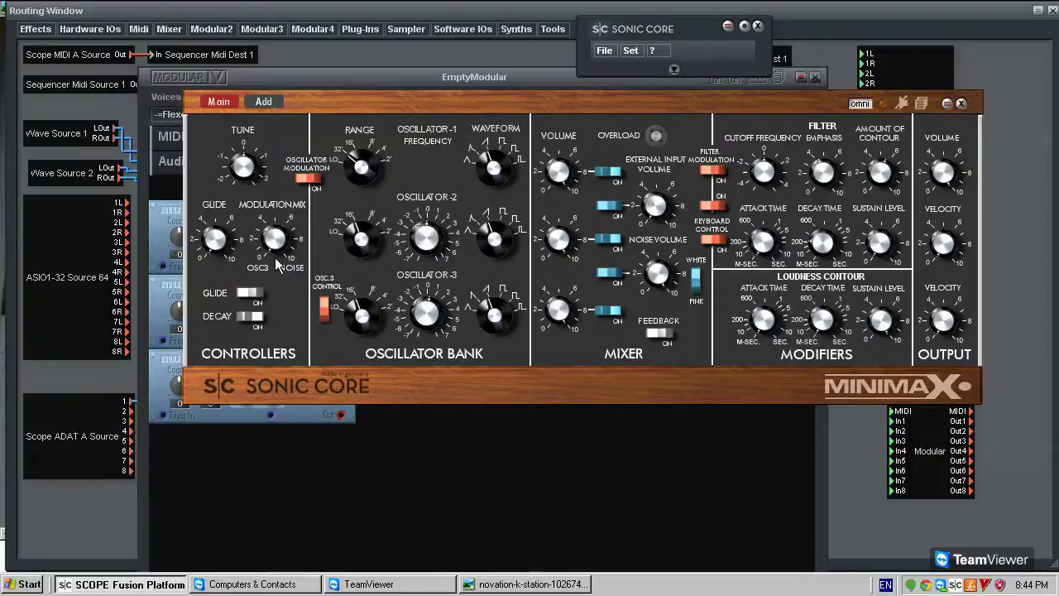
Step: Move MIDI Out above the MIDI module and Audio Out beside MVC C, then connect the MIDI module's output to MVC C's MIDI input
left_click(427, 532)
mouse_move(390, 139)
left_mouse_down()
mouse_move(428, 180)
mouse_move(388, 132)
left_mouse_up()
left_click_drag(598, 129, 251, 92)
left_click_drag(611, 161, 605, 129)
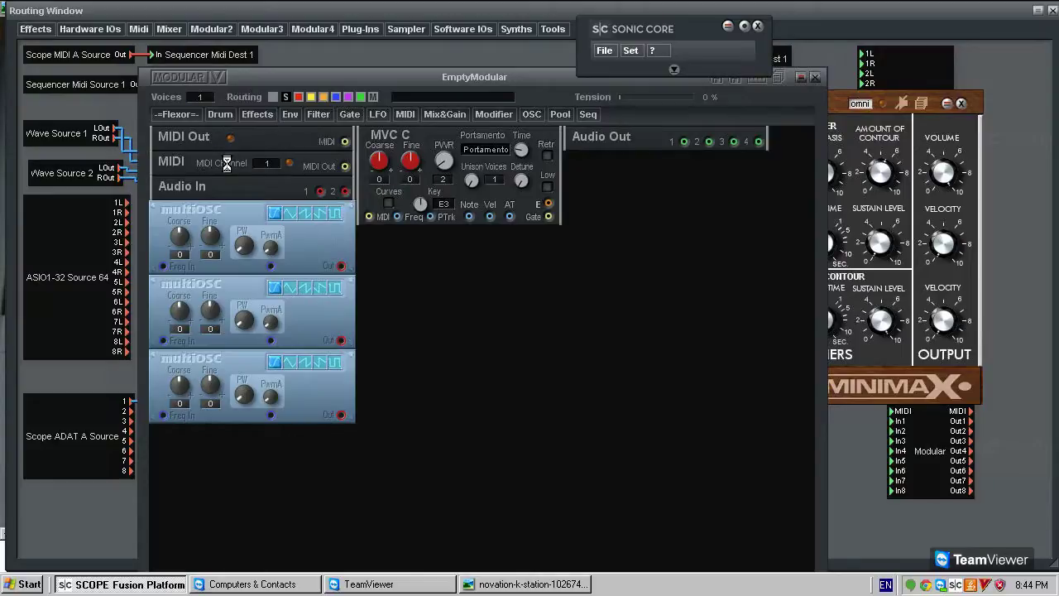
left_click_drag(345, 166, 370, 219)
Step: Check the K-Station photo and the Minimax oscillator bank again for pitch controls, then return to the modular patch
left_click(508, 586)
left_click(489, 586)
left_click(469, 586)
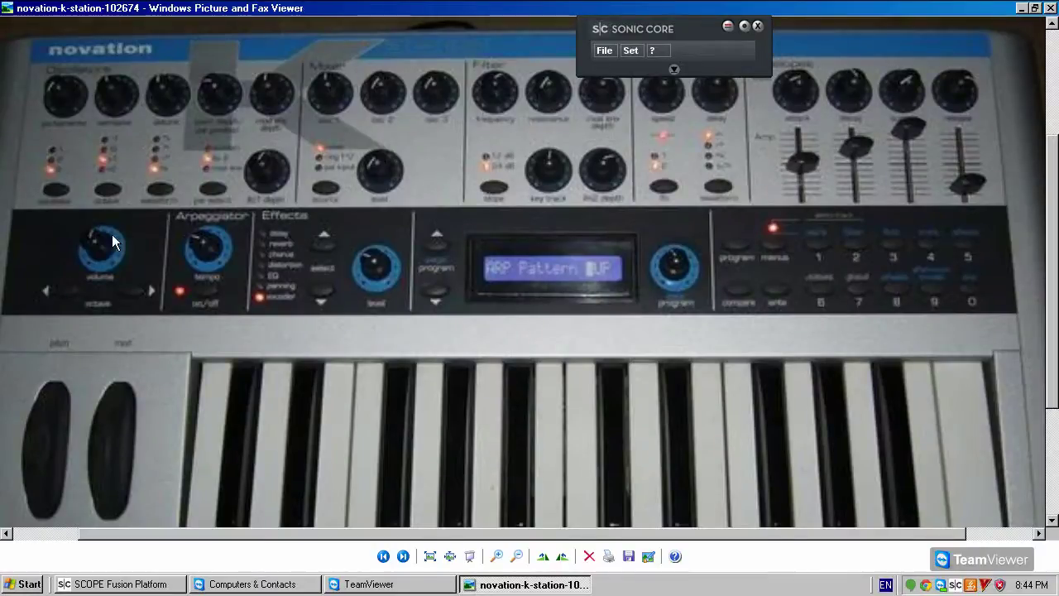
left_click(120, 585)
left_click(867, 117)
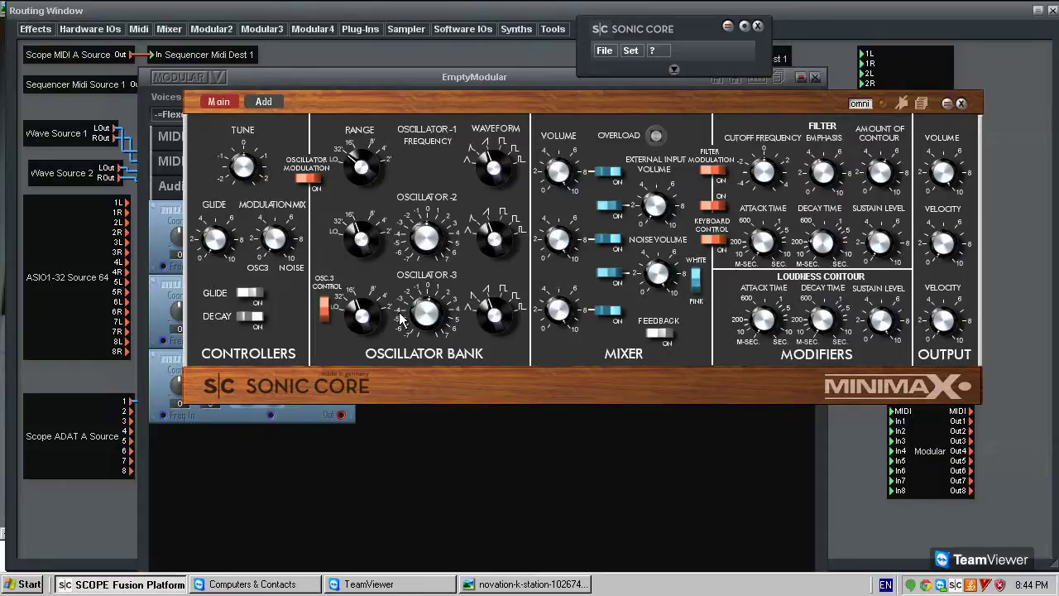
left_click(314, 495)
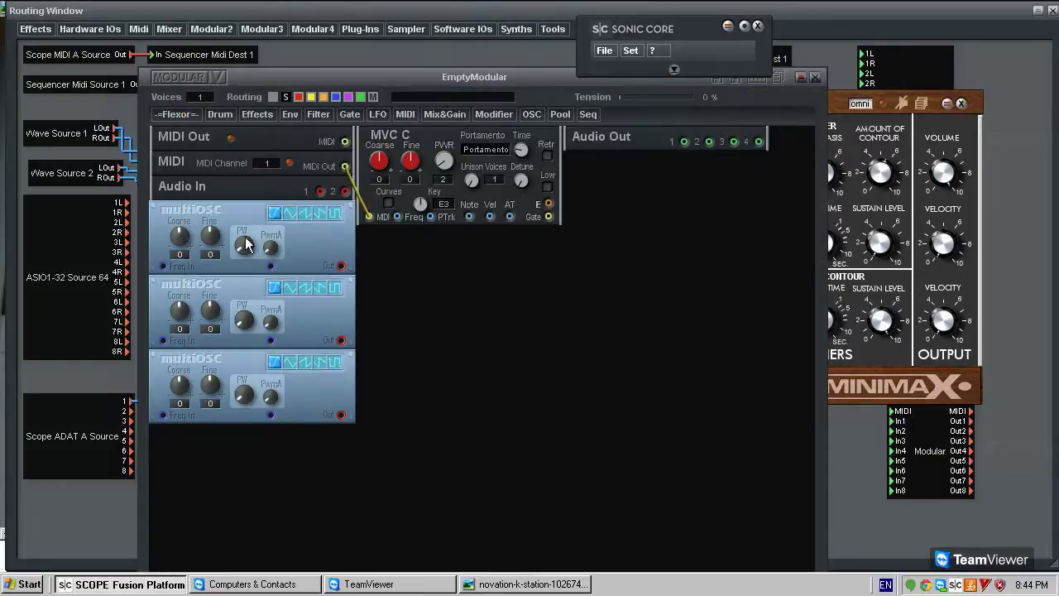
Step: Add a Pitch Modifier B module below MVC C, beside the second oscillator
left_click(461, 112)
mouse_move(499, 195)
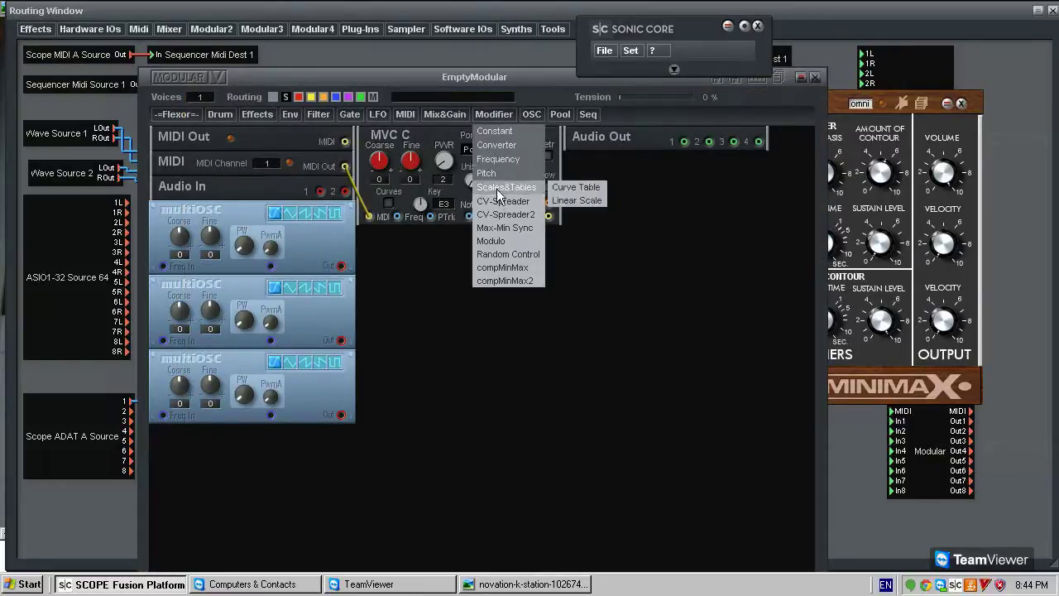
mouse_move(445, 113)
mouse_move(466, 201)
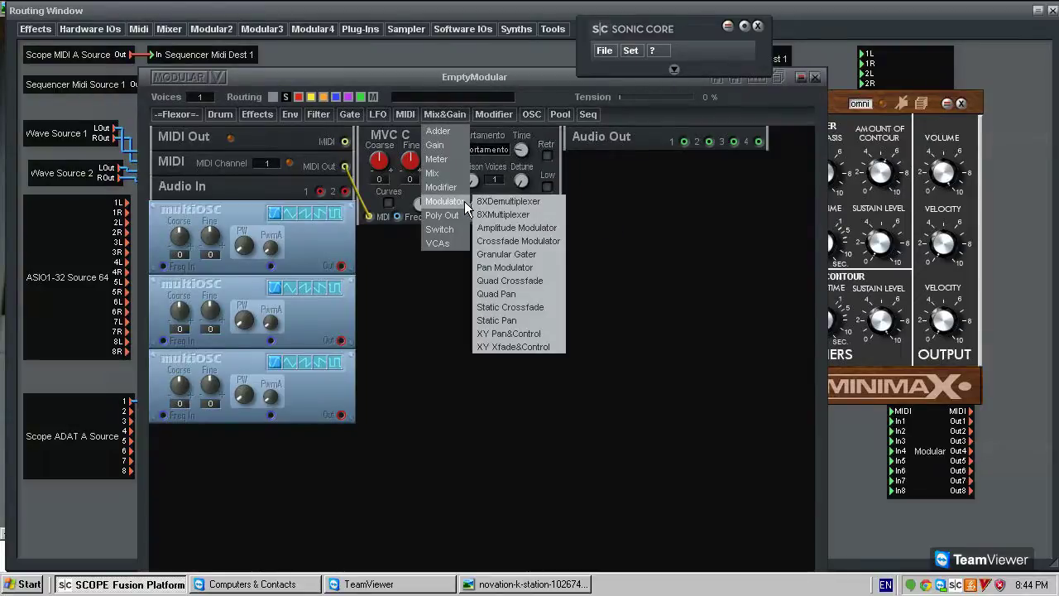
mouse_move(477, 117)
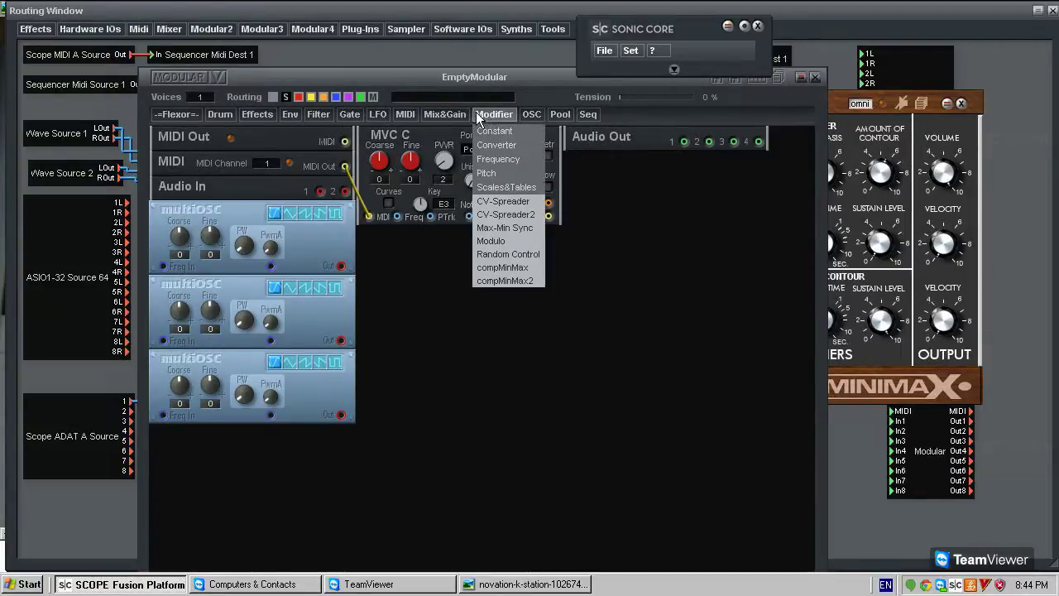
mouse_move(489, 173)
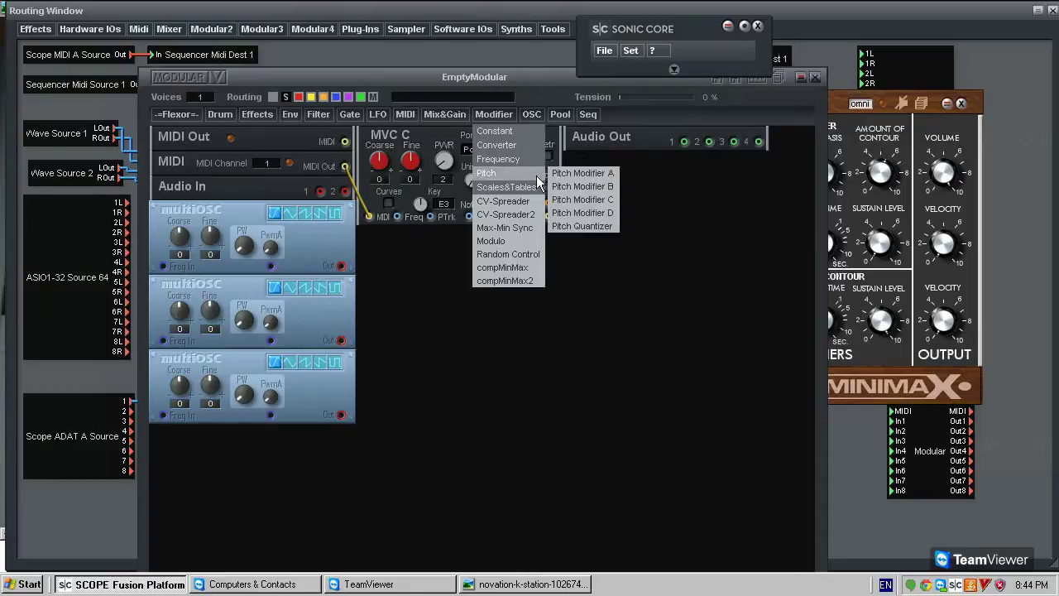
left_click(583, 187)
left_click(511, 320)
Step: Try a Pitch Modifier D module below Pitch Modifier B, then remove it
left_click(444, 114)
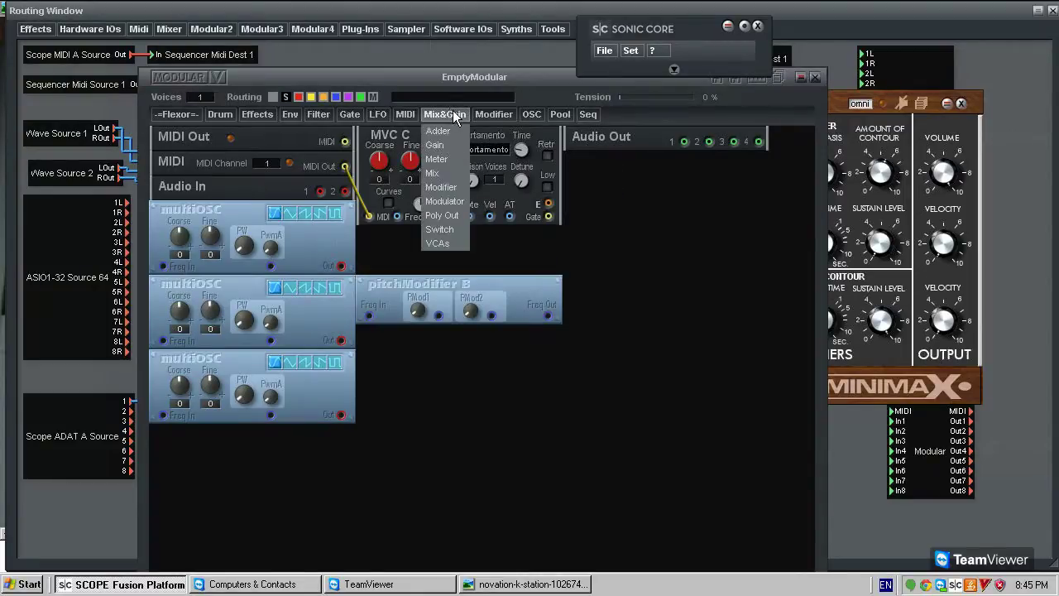
mouse_move(509, 173)
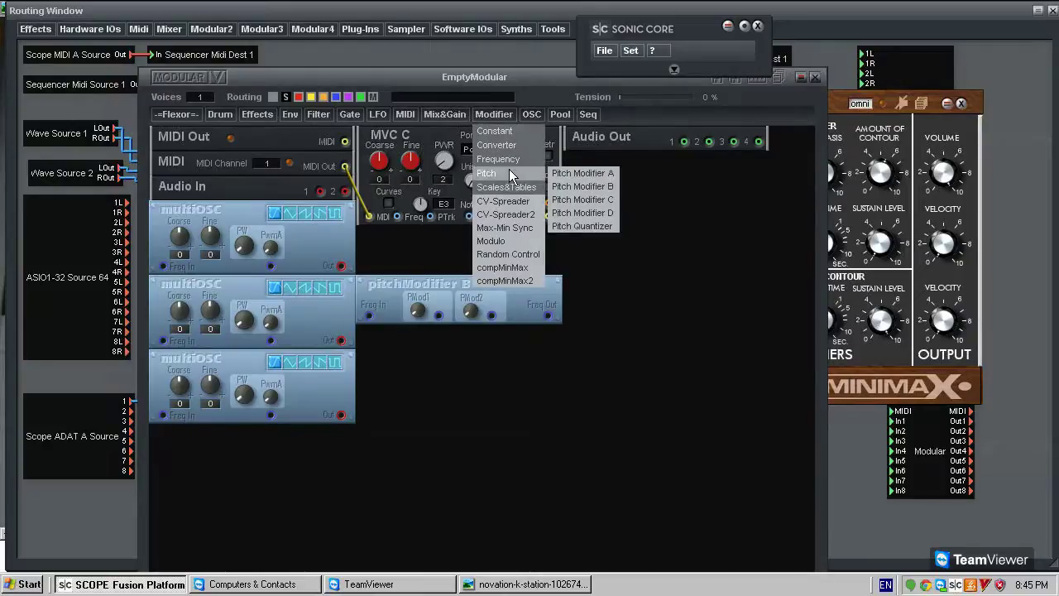
left_click(590, 213)
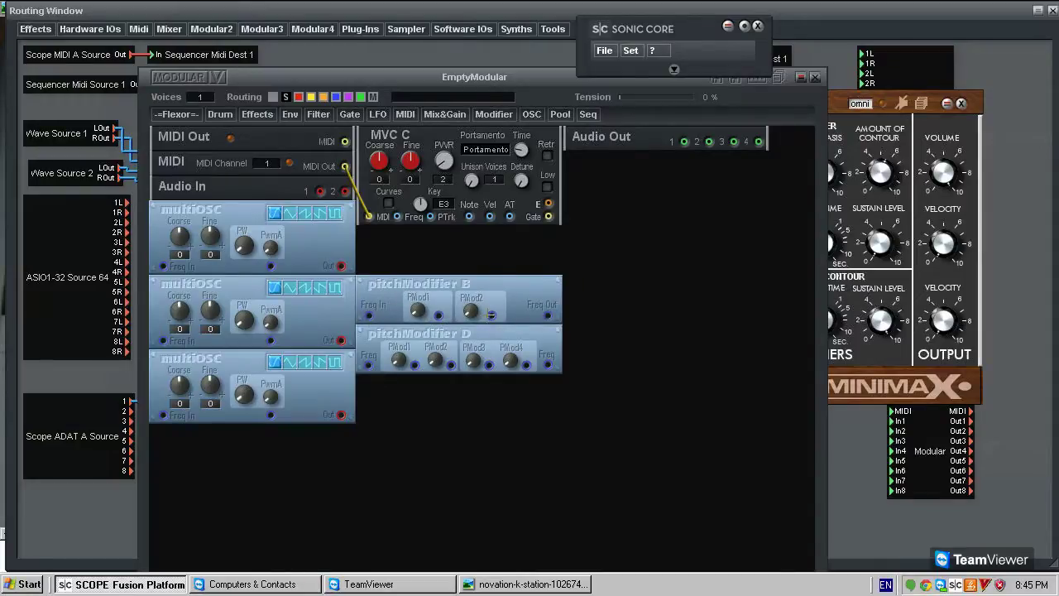
mouse_move(431, 329)
left_mouse_down()
mouse_move(463, 341)
mouse_move(436, 330)
left_mouse_up()
mouse_move(515, 293)
left_mouse_down()
mouse_move(532, 300)
mouse_move(547, 290)
mouse_move(544, 266)
mouse_move(525, 283)
left_mouse_up()
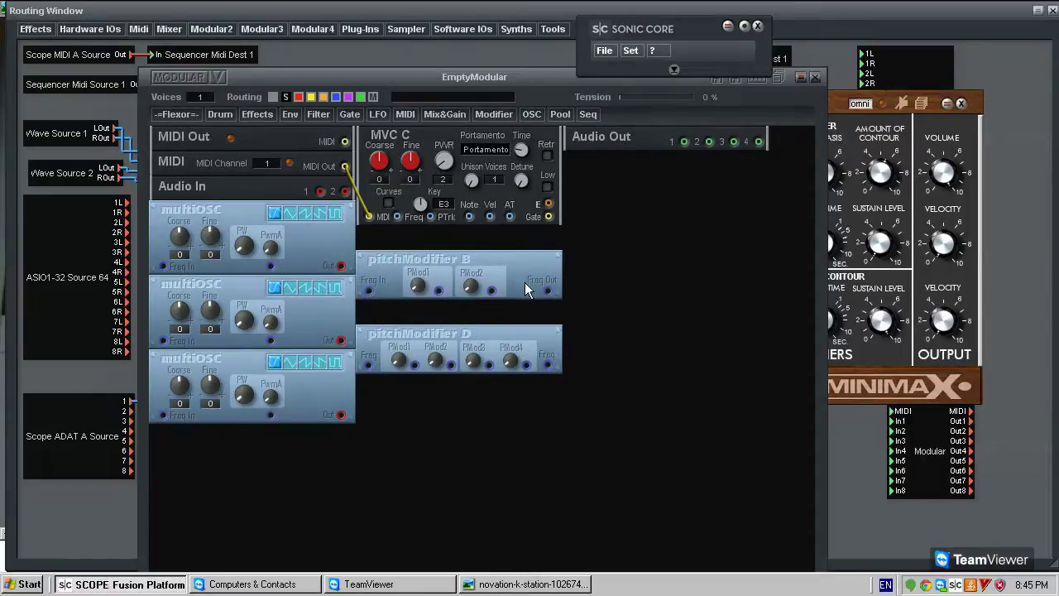
right_click(506, 329)
left_click(540, 368)
Step: Move the Pitch Modifier B module above the first multiOSC in the oscillator column
left_click_drag(449, 255, 288, 241)
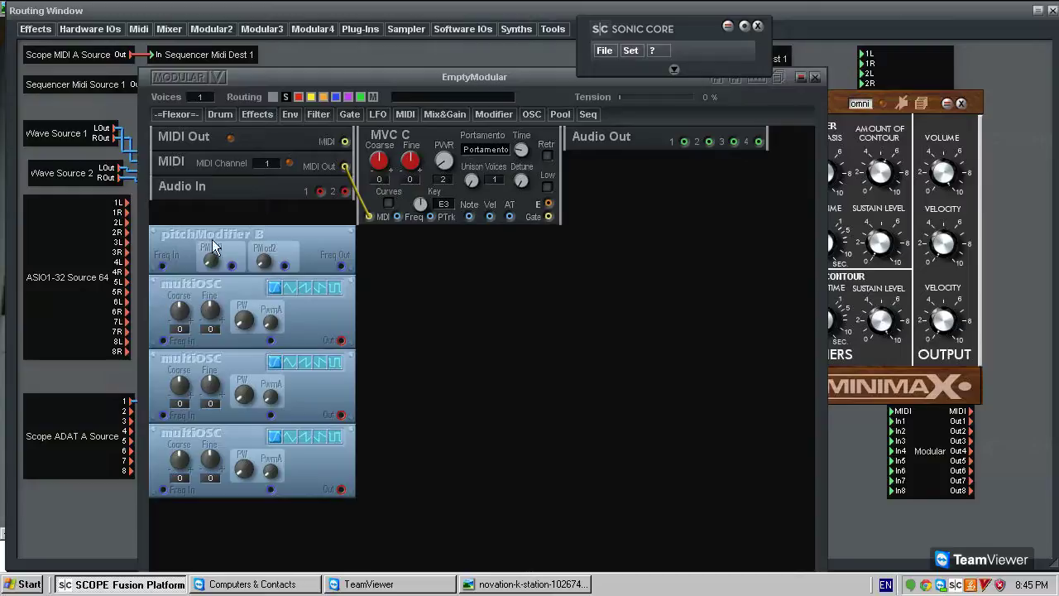
mouse_move(261, 236)
left_mouse_down()
mouse_move(298, 231)
mouse_move(265, 234)
left_mouse_up()
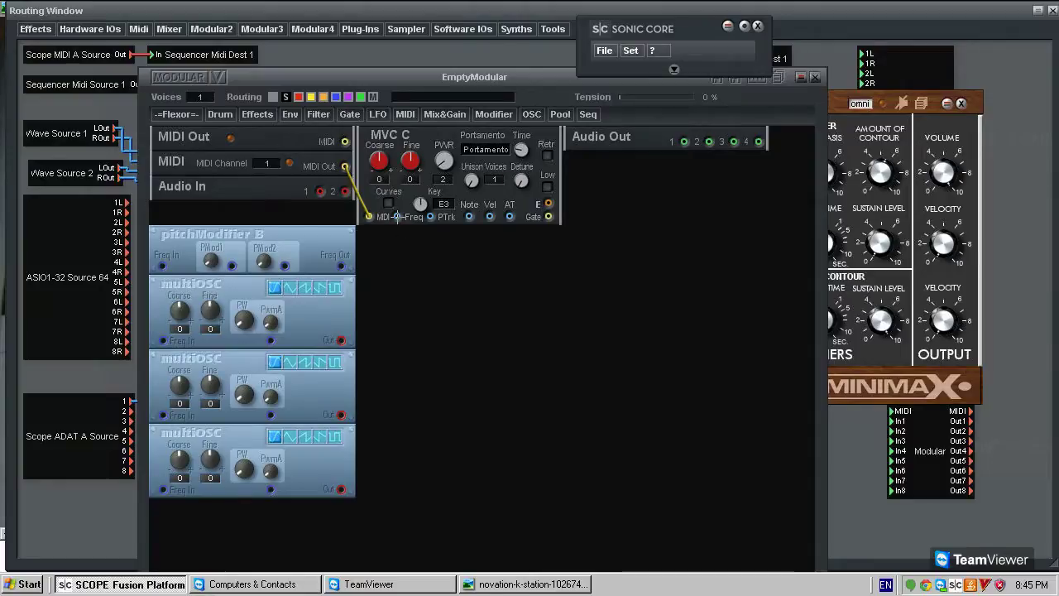
mouse_move(317, 241)
left_mouse_down()
mouse_move(324, 253)
mouse_move(321, 241)
left_mouse_up()
Step: Check the K-Station photo's oscillator controls, then insert a Pitch Modifier B above both the second and third multiOSC
left_click(500, 586)
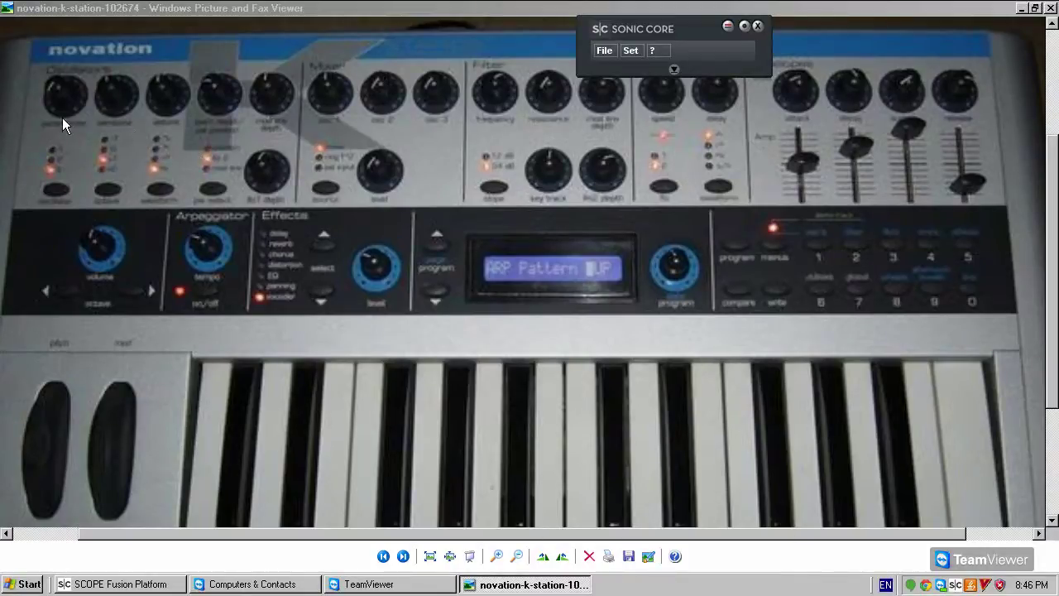
left_click(124, 584)
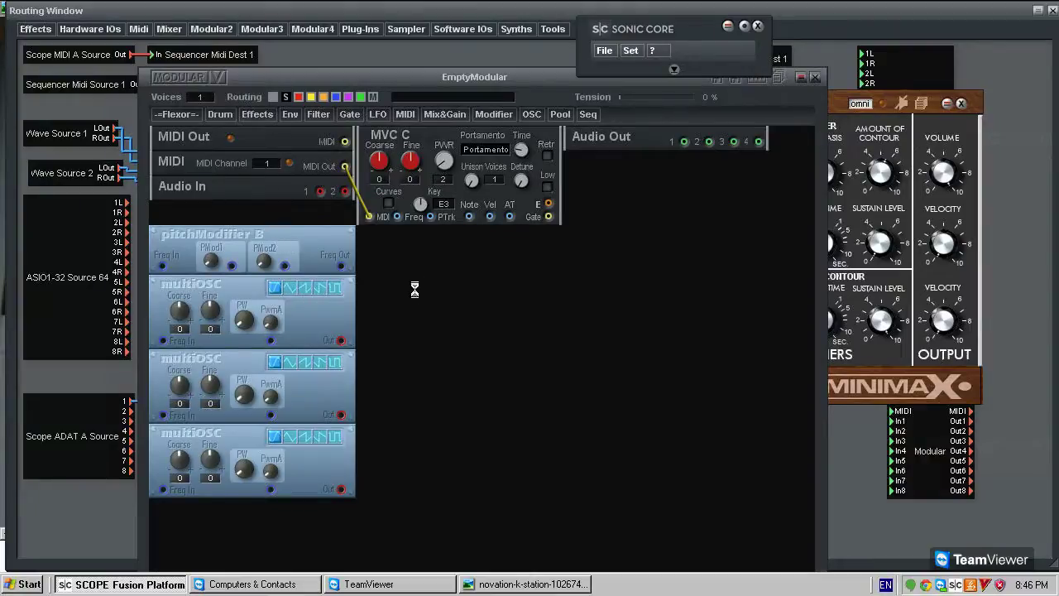
left_click(212, 368)
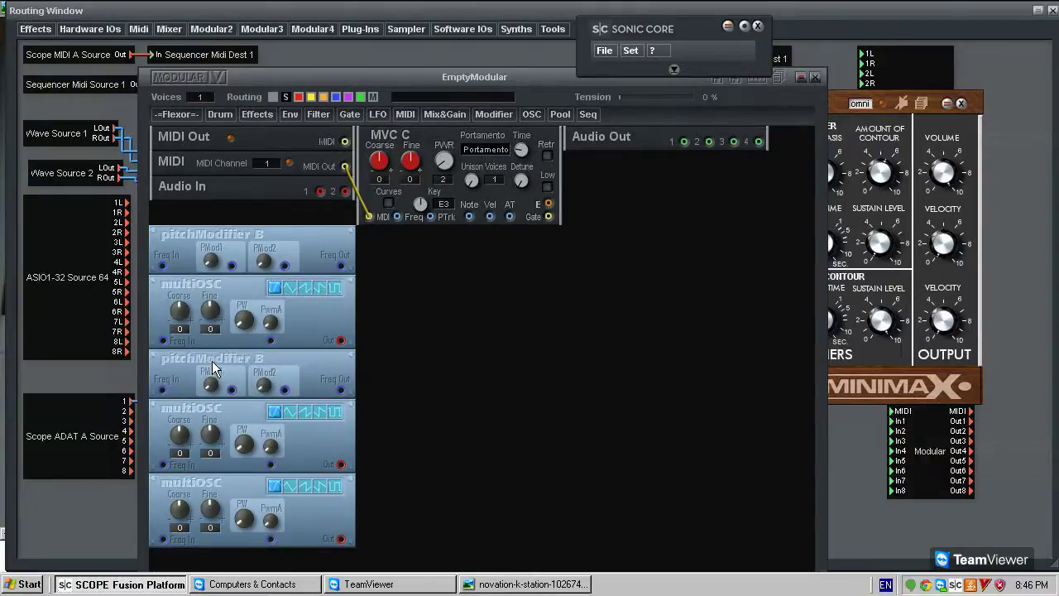
left_click(254, 478)
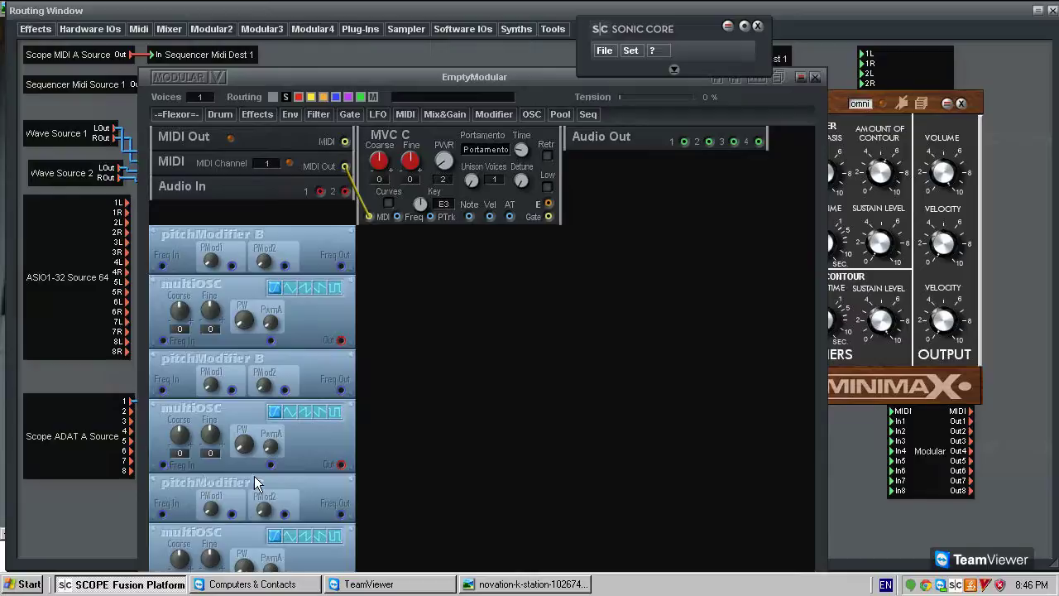
Step: Connect MVC C's Freq output to the Freq In of all three Pitch Modifier B modules
left_click_drag(393, 82, 373, 19)
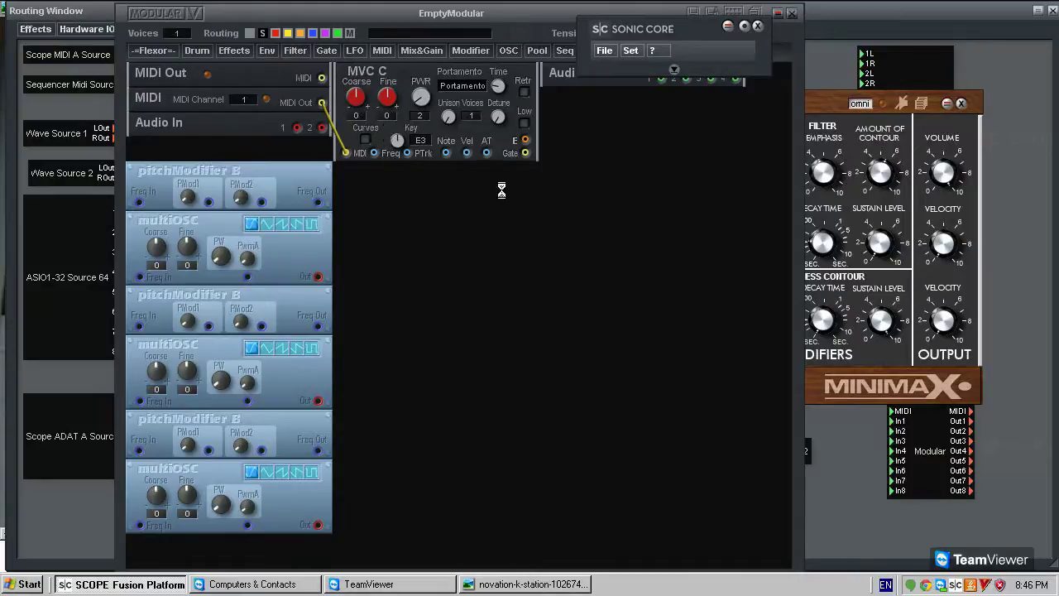
left_click_drag(369, 159, 139, 202)
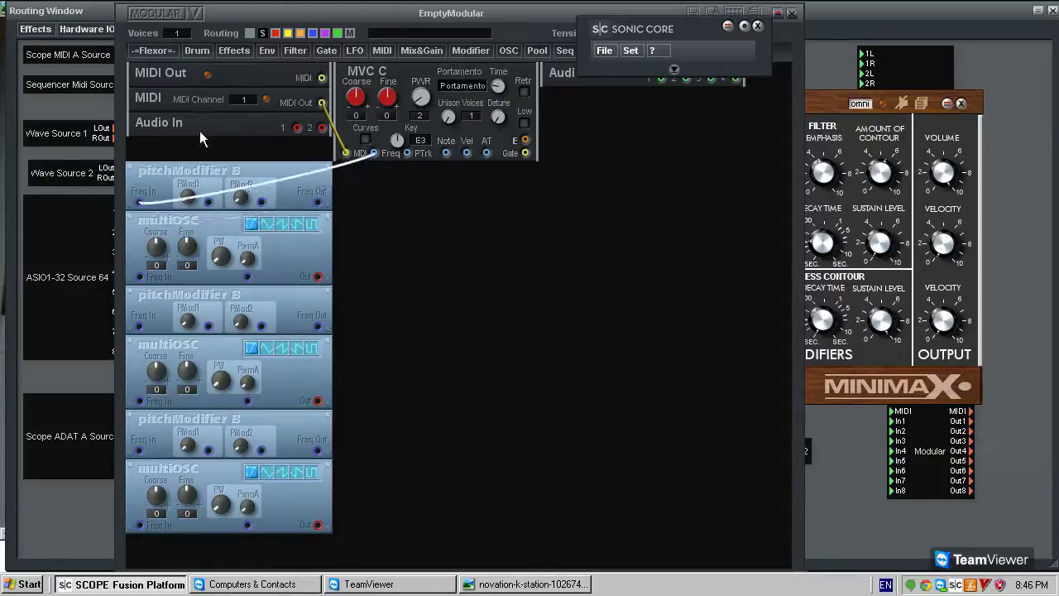
left_click(374, 153)
left_click(140, 326)
left_click_drag(373, 153, 139, 450)
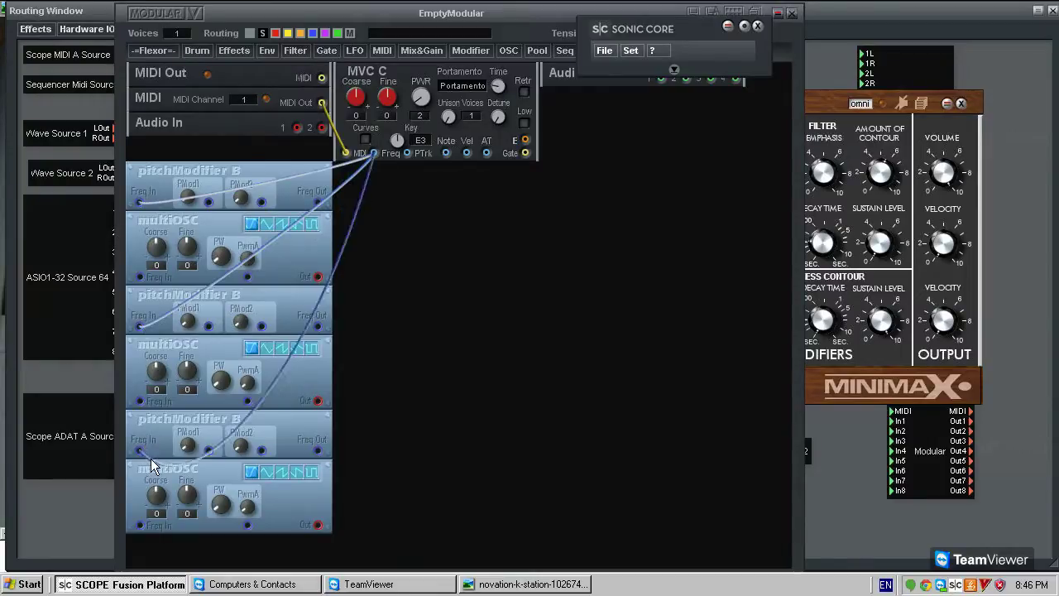
Step: Wire each Pitch Modifier B's Freq Out to the Freq In of the multiOSC directly below it
left_click_drag(301, 187, 140, 278)
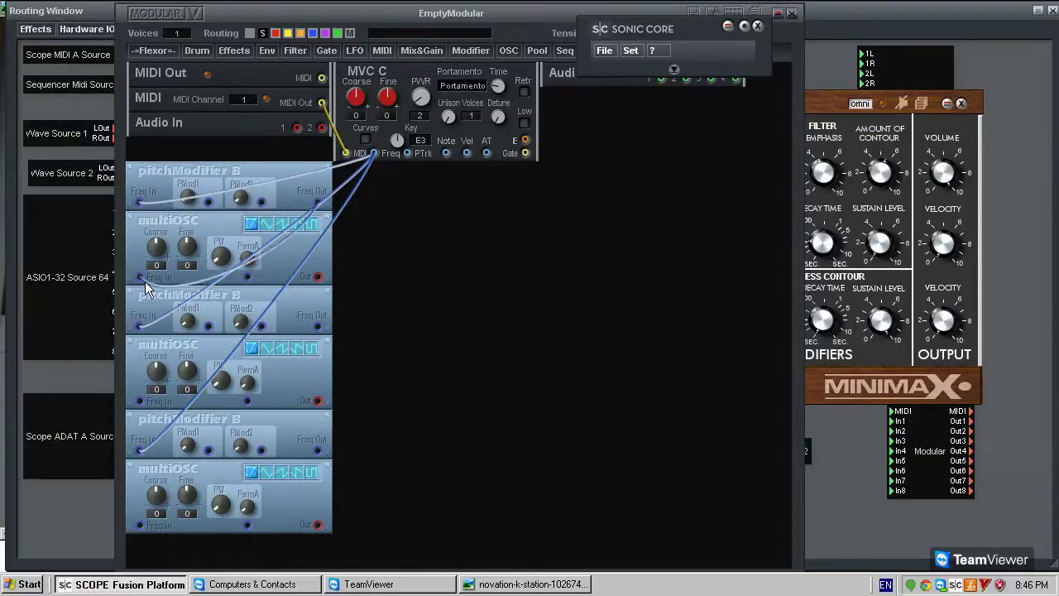
left_click_drag(319, 326, 149, 410)
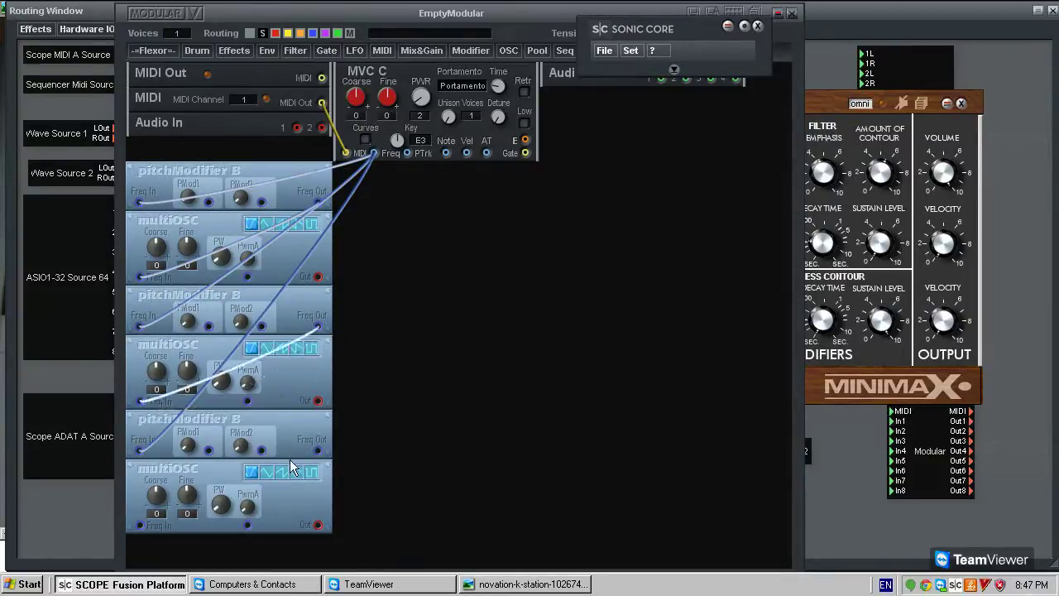
left_click_drag(318, 450, 141, 525)
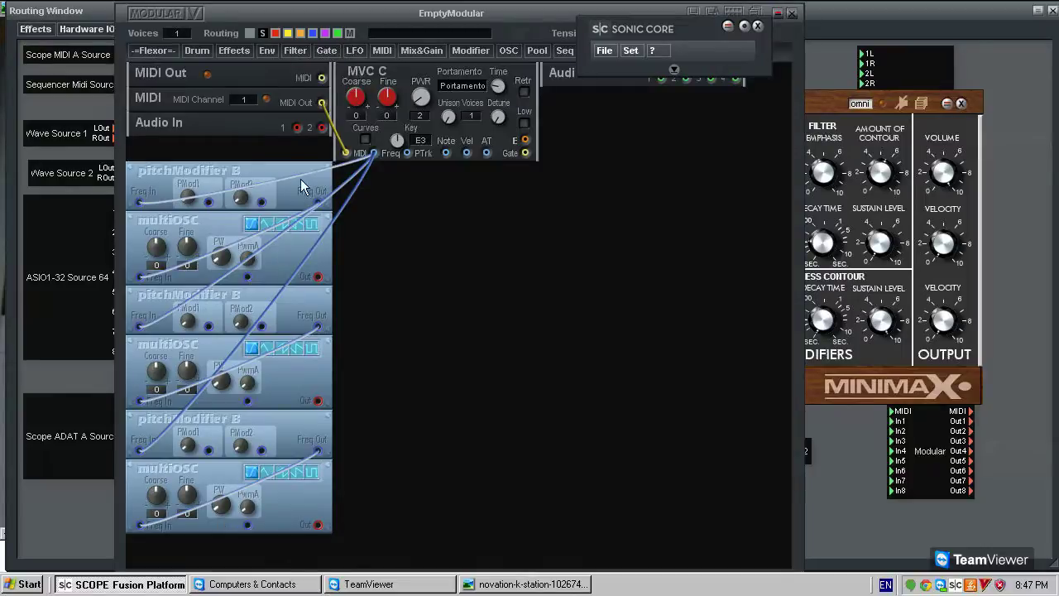
Step: Examine the modulation controls on the Minimax's Main and Add pages and the K-Station photo, then return to the modular patch
left_click(266, 51)
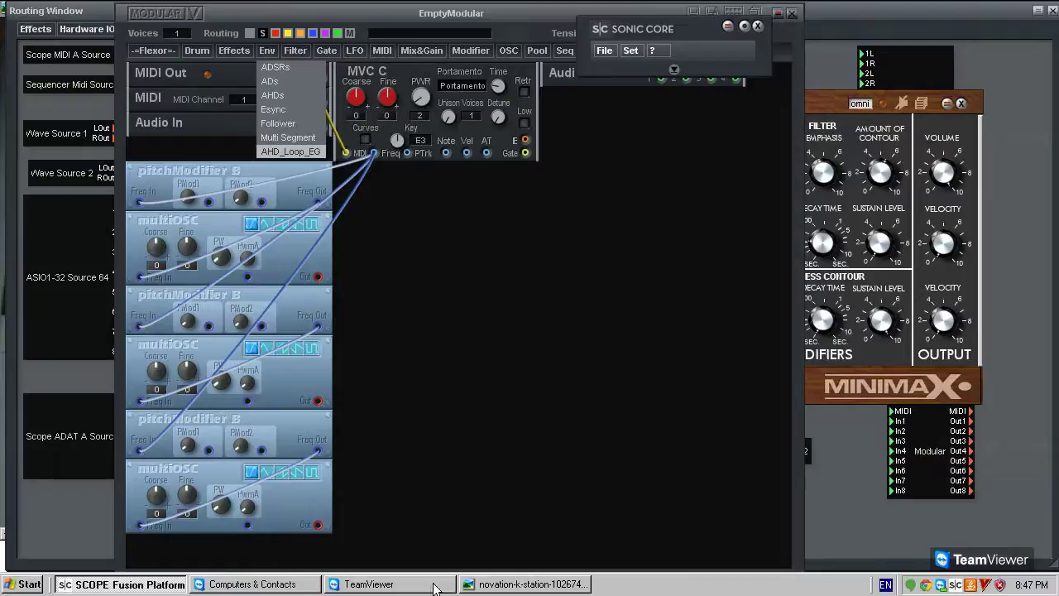
left_click(829, 96)
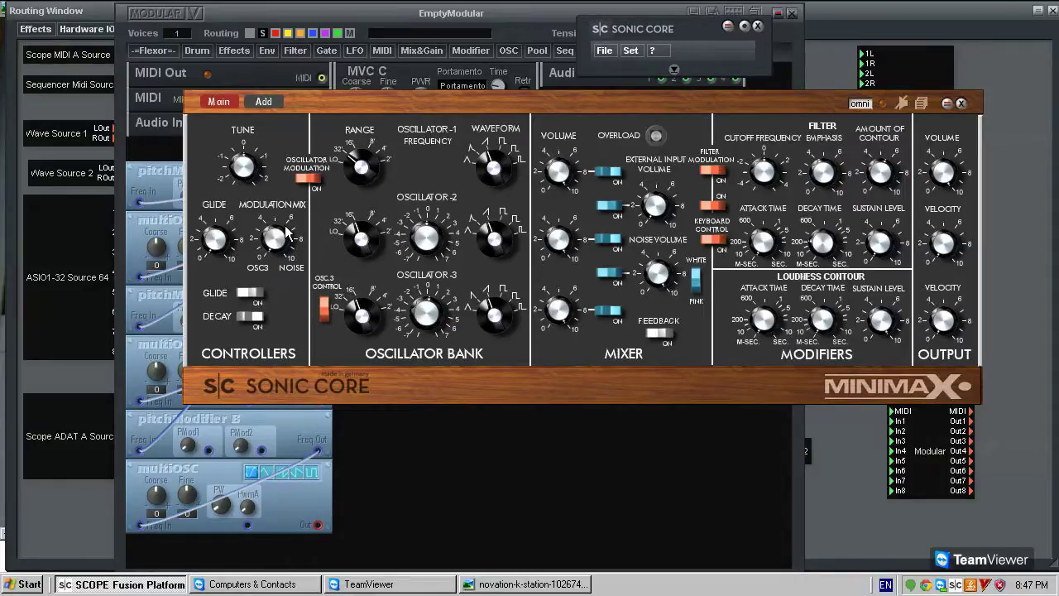
left_click(262, 101)
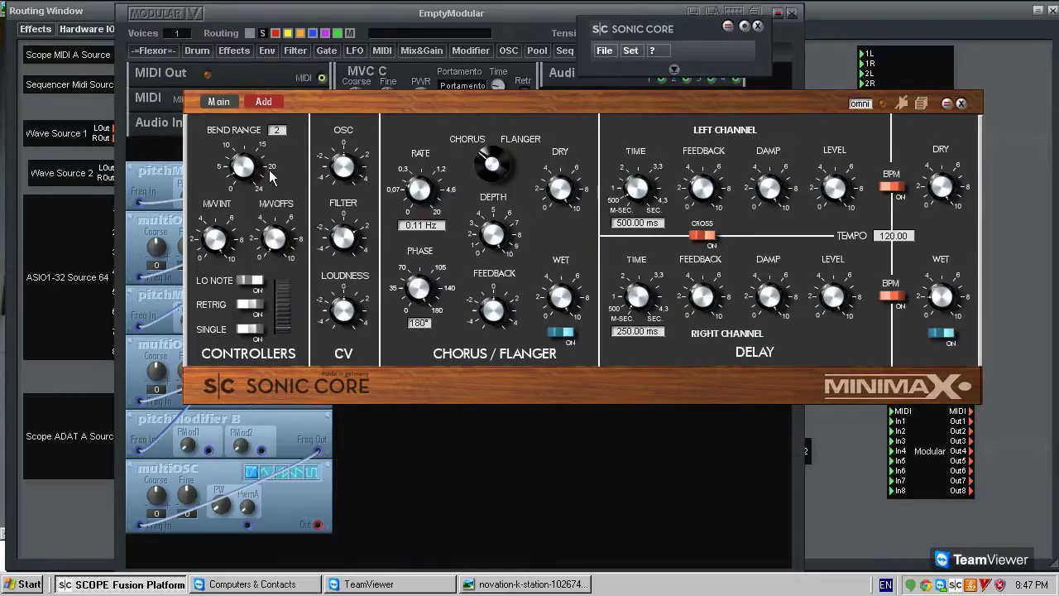
left_click(217, 101)
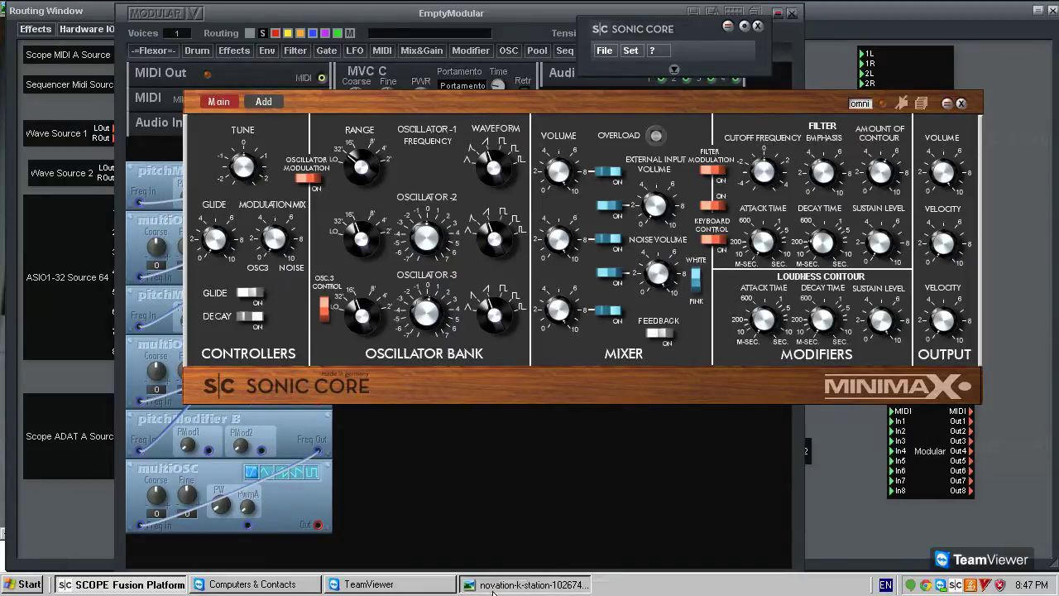
left_click(526, 585)
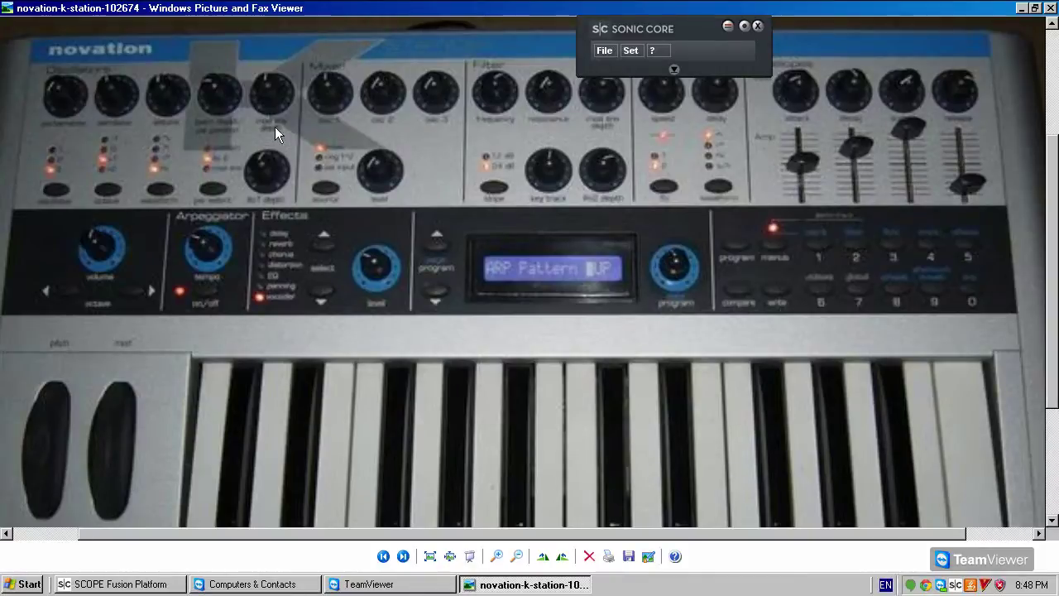
left_click(155, 585)
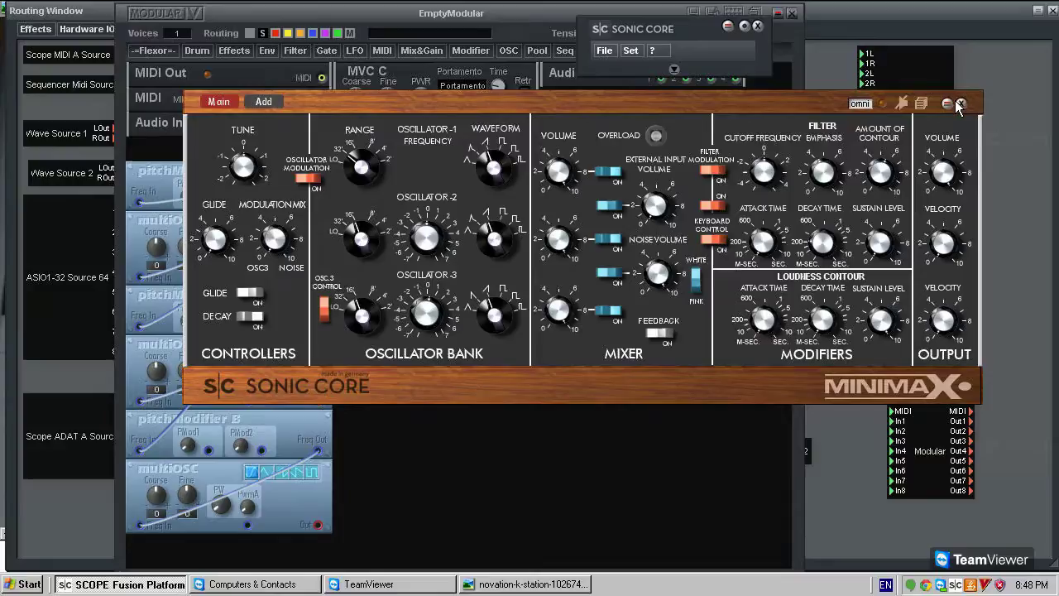
left_click(620, 516)
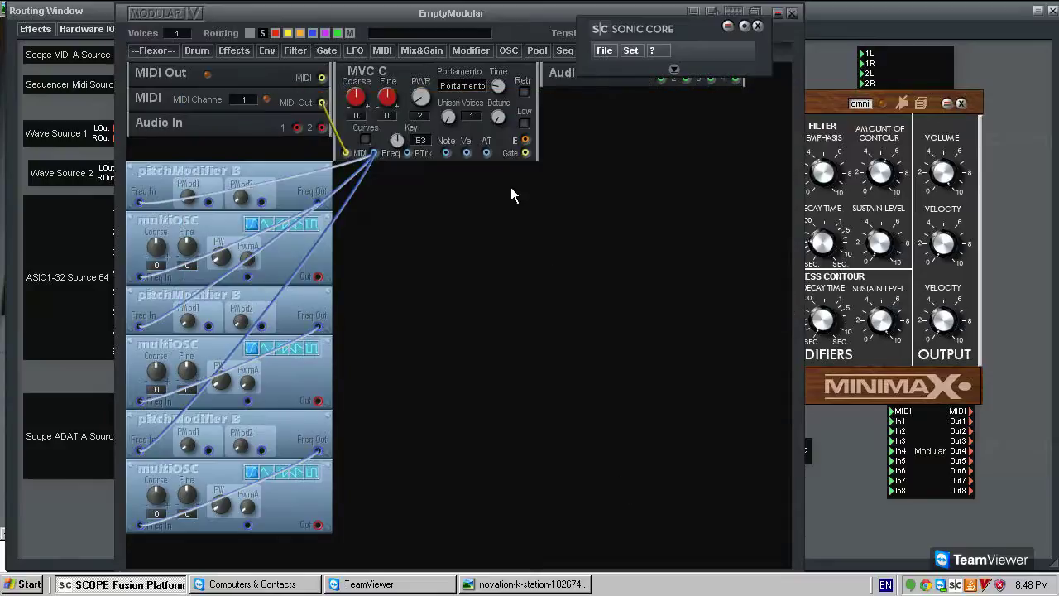
Step: Add a Multi LFO B module beside the first multiOSC and a Multi LFO A module directly beneath it
left_click(355, 51)
mouse_move(394, 93)
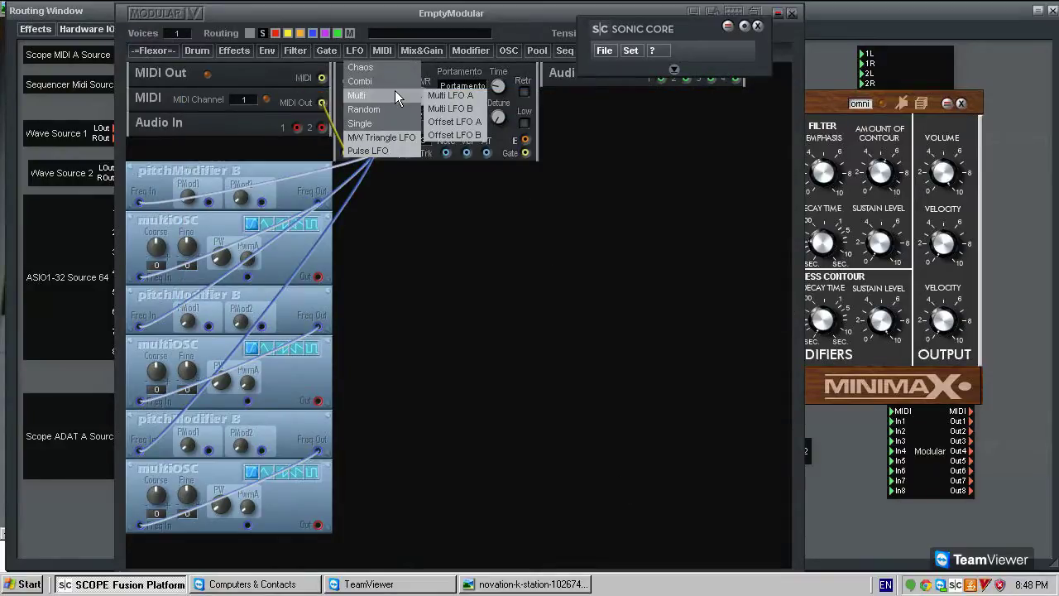
left_click(454, 109)
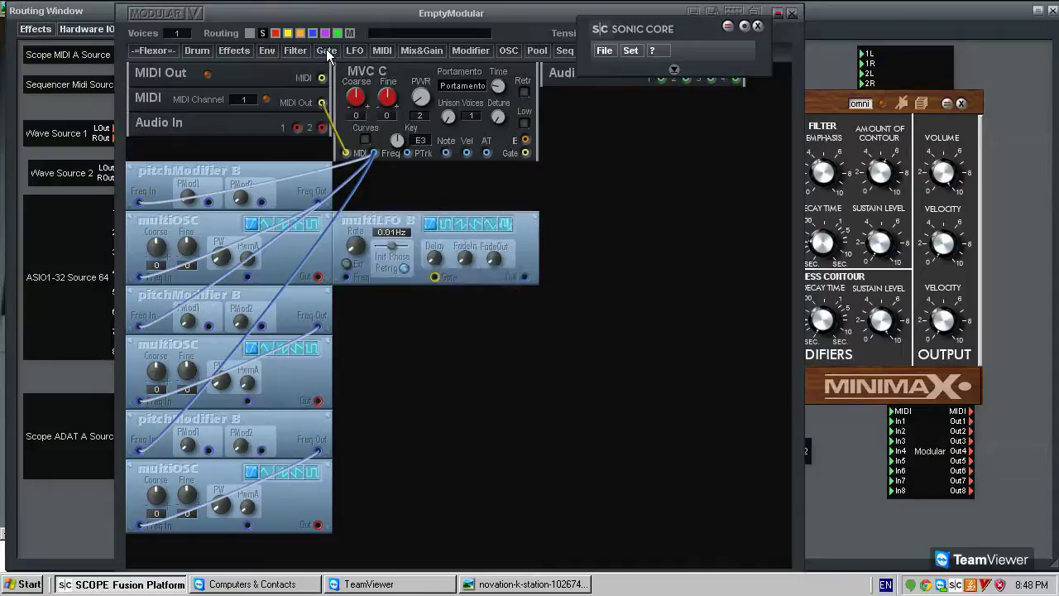
left_click(356, 51)
mouse_move(385, 70)
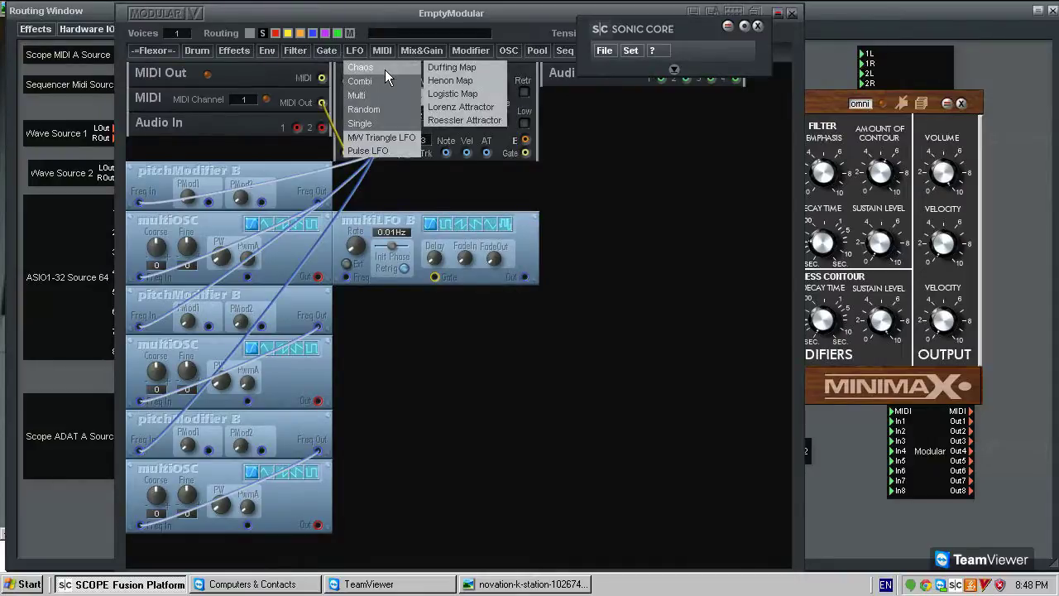
mouse_move(389, 96)
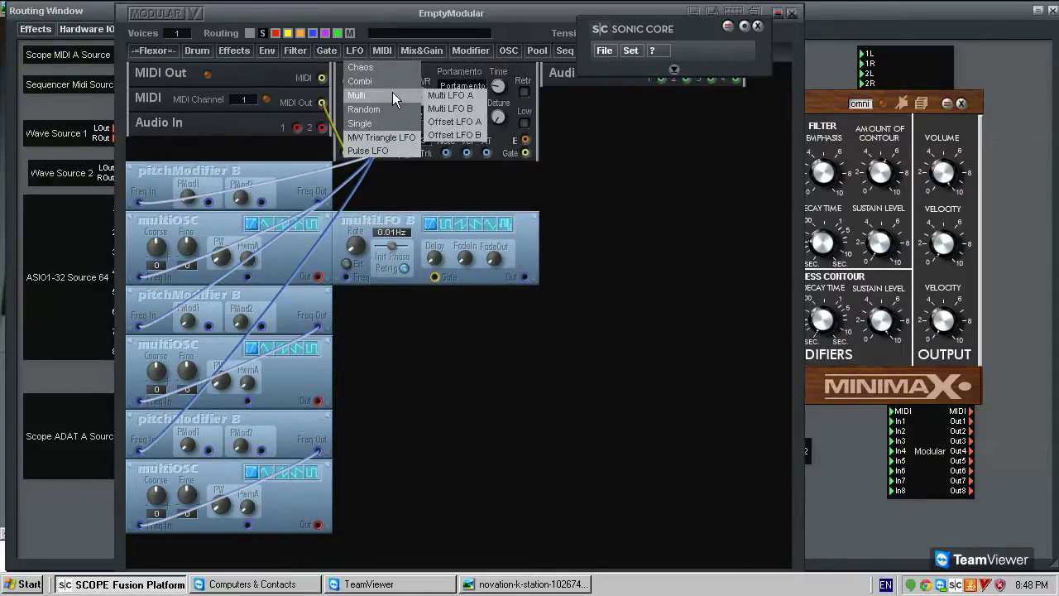
left_click(450, 95)
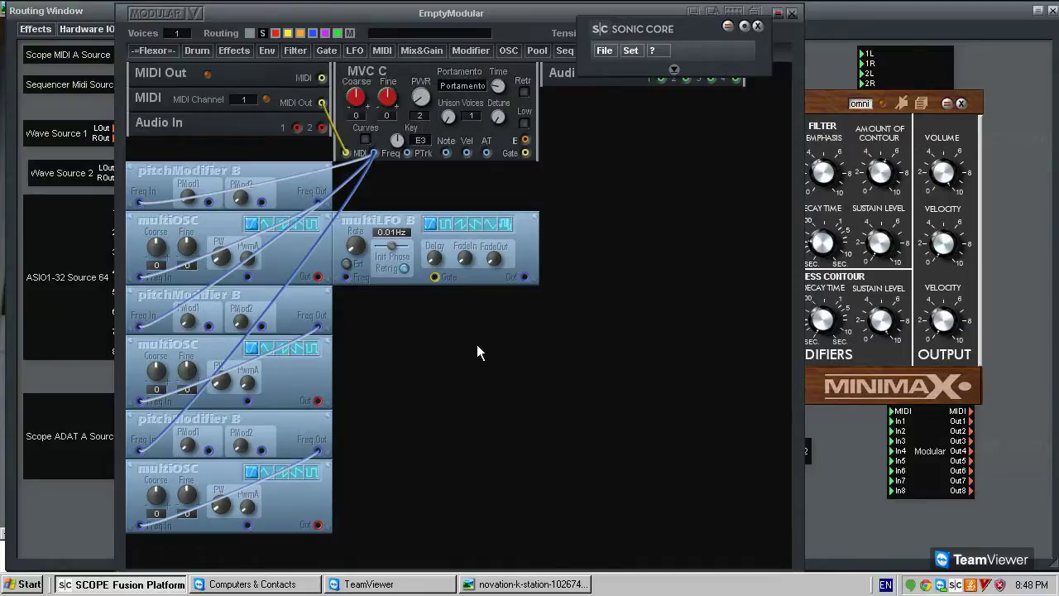
left_click(355, 51)
mouse_move(386, 99)
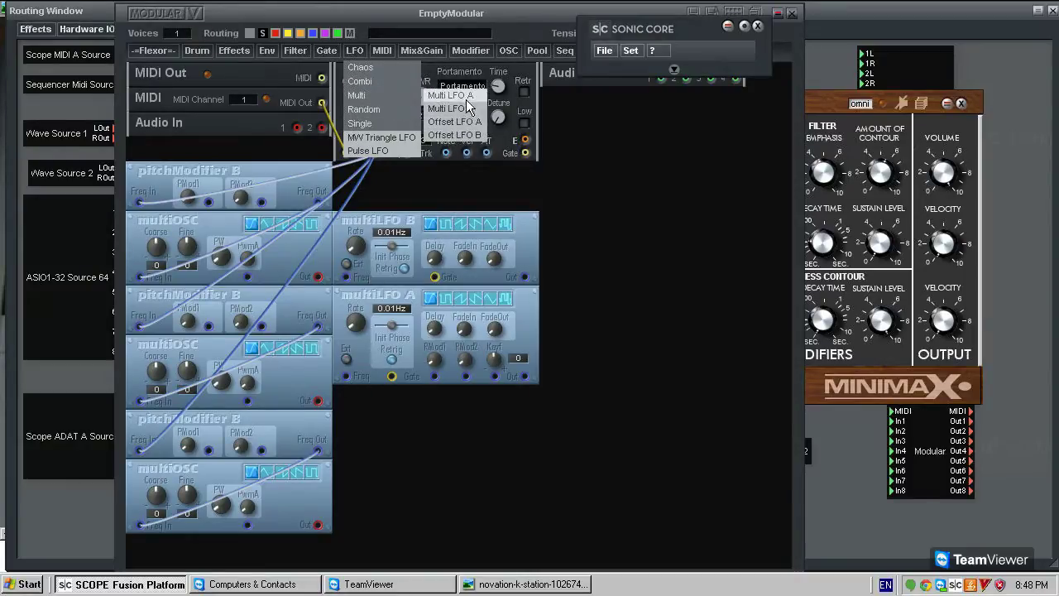
left_click(438, 232)
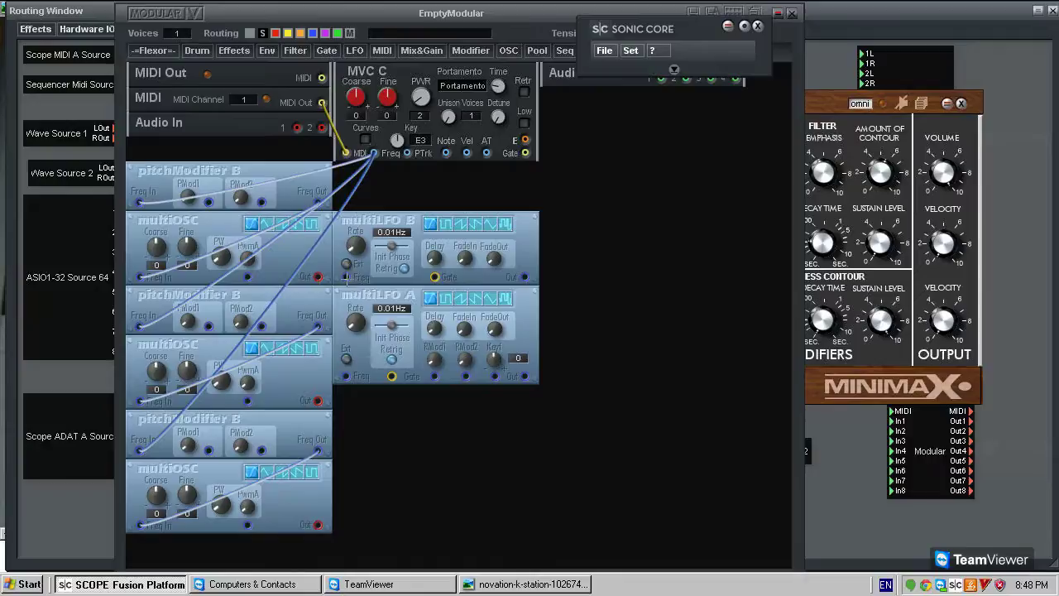
left_click_drag(444, 192, 441, 191)
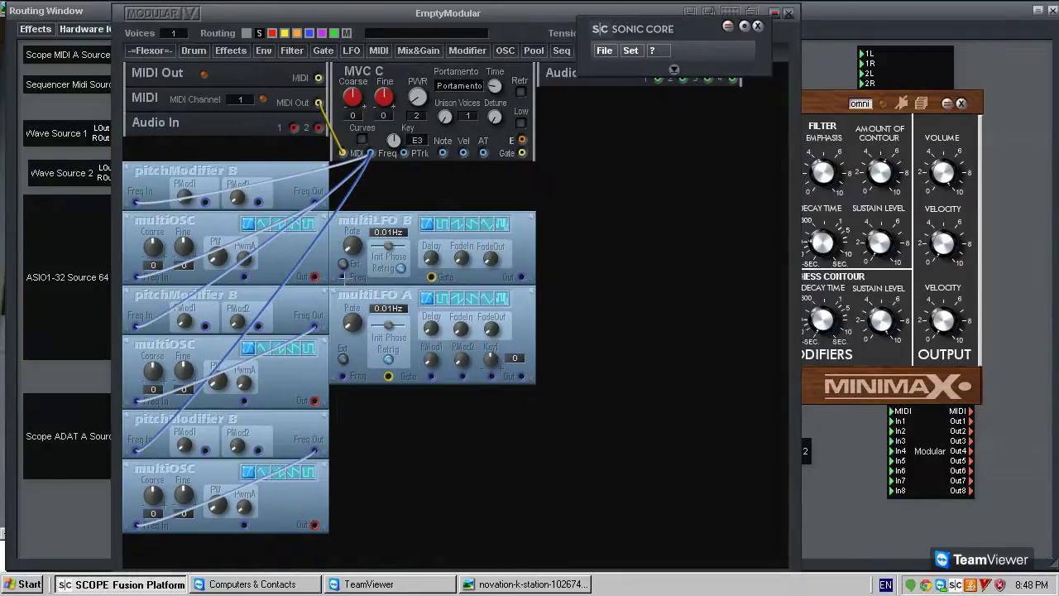
left_click_drag(395, 224, 396, 223)
Step: Try a Sine LFO module below the Multi LFO A, then remove it from the patch
left_click(353, 51)
mouse_move(387, 121)
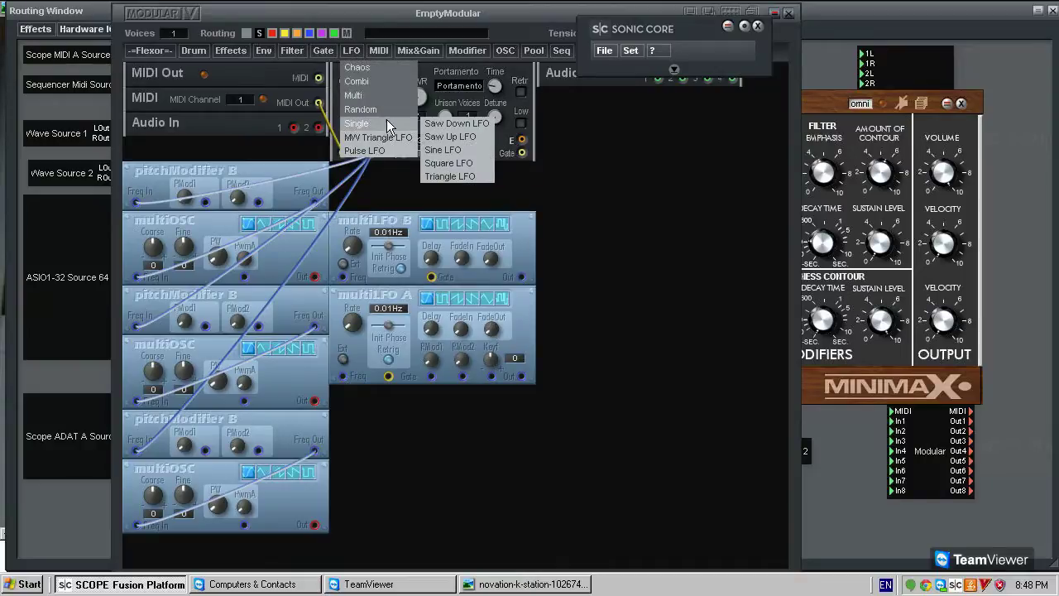
left_click(462, 151)
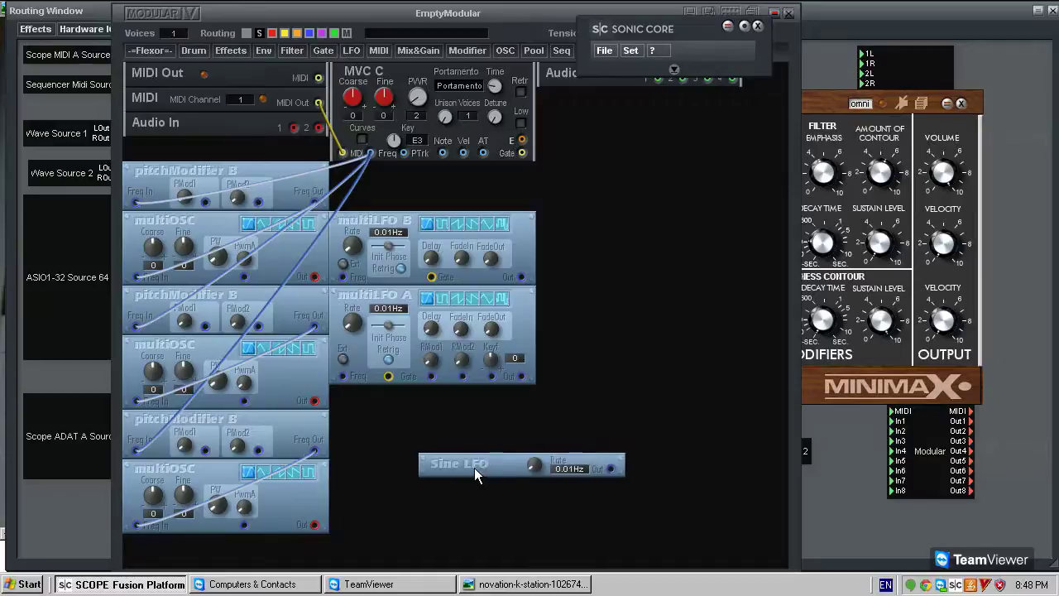
left_click(391, 441)
right_click(391, 440)
mouse_move(381, 444)
left_mouse_down()
mouse_move(400, 396)
mouse_move(361, 432)
mouse_move(399, 430)
mouse_move(383, 440)
left_mouse_up()
right_click(382, 440)
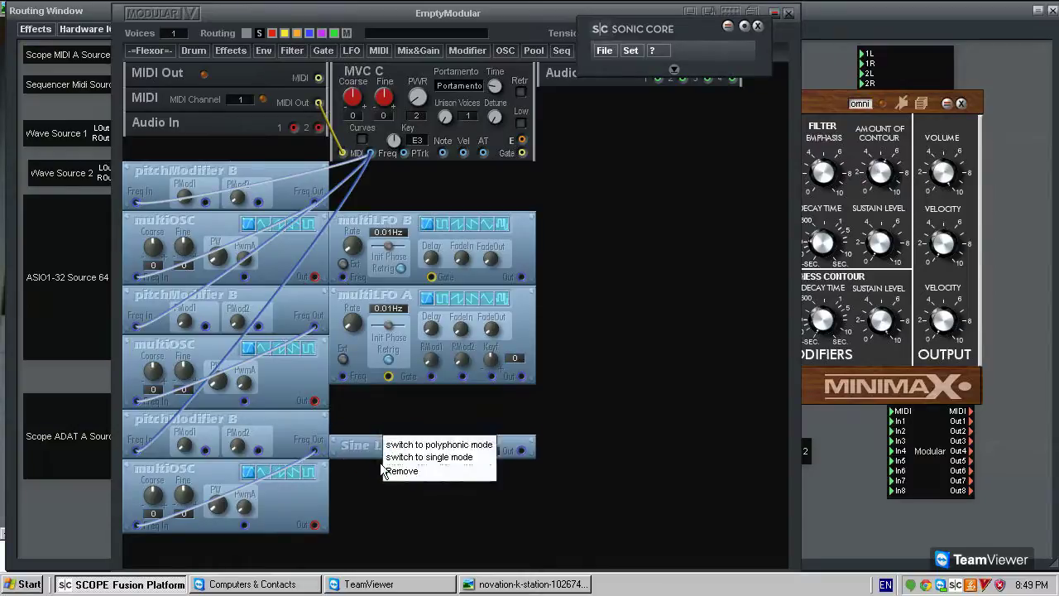
left_click(415, 471)
right_click(377, 440)
left_click(412, 480)
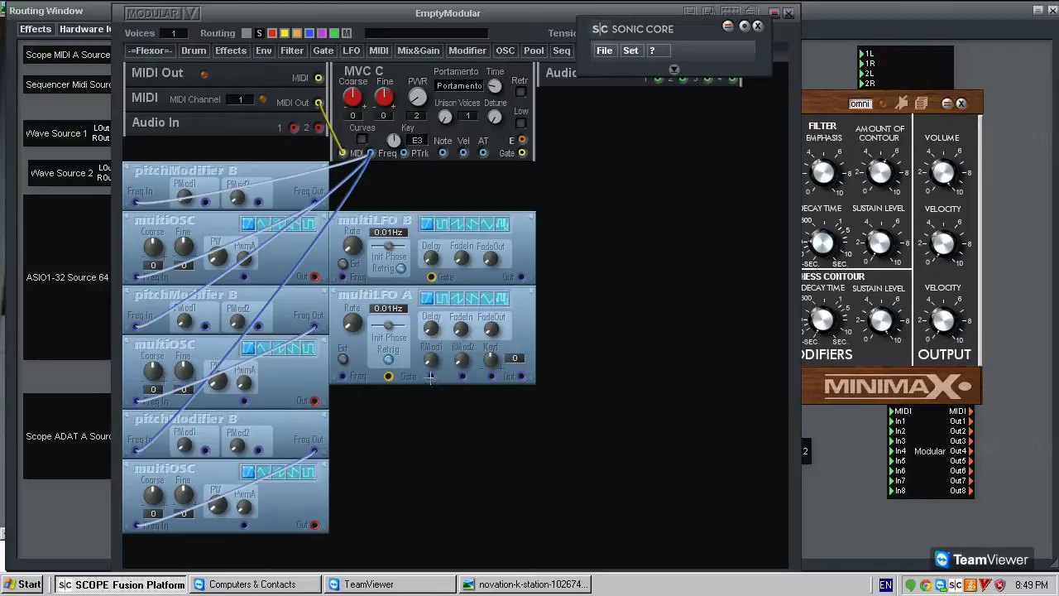
Step: Replace the Multi LFO A module with a second Multi LFO B beside the second multiOSC
mouse_move(406, 297)
left_mouse_down()
mouse_move(430, 302)
mouse_move(411, 299)
left_mouse_up()
right_click(364, 307)
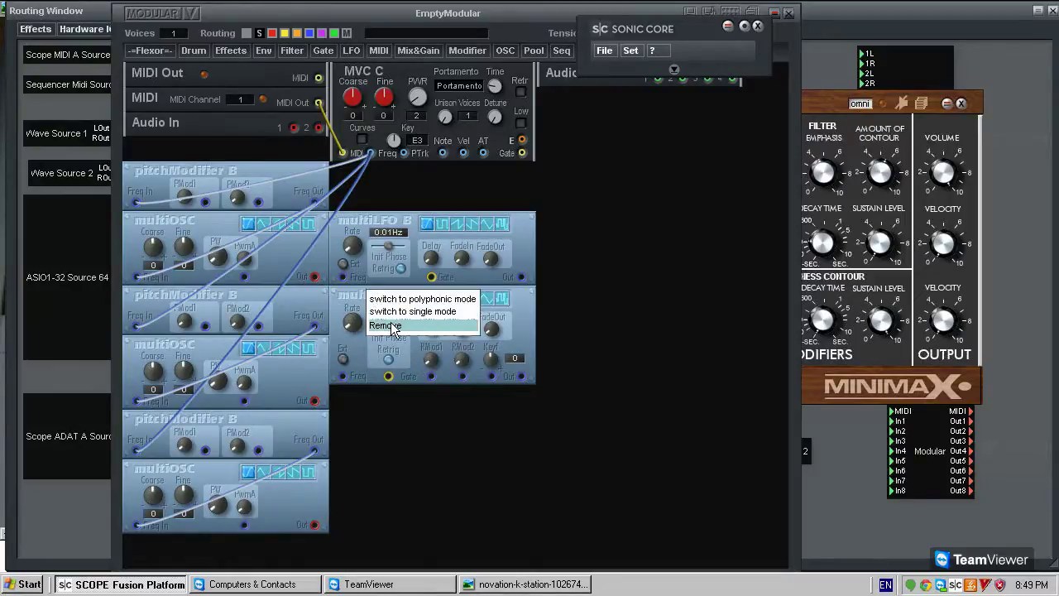
left_click(383, 356)
left_click_drag(466, 209, 437, 211)
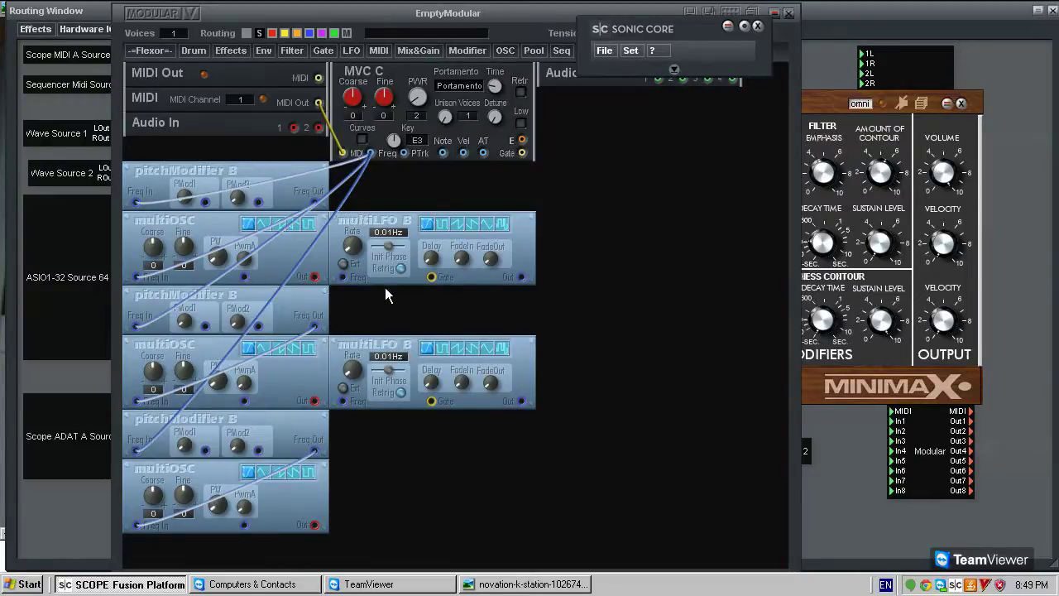
Step: Add a MIDI Clock module directly beneath the MVC C, with the upper Multi LFO B moved down against the lower one
left_click(378, 51)
mouse_move(390, 69)
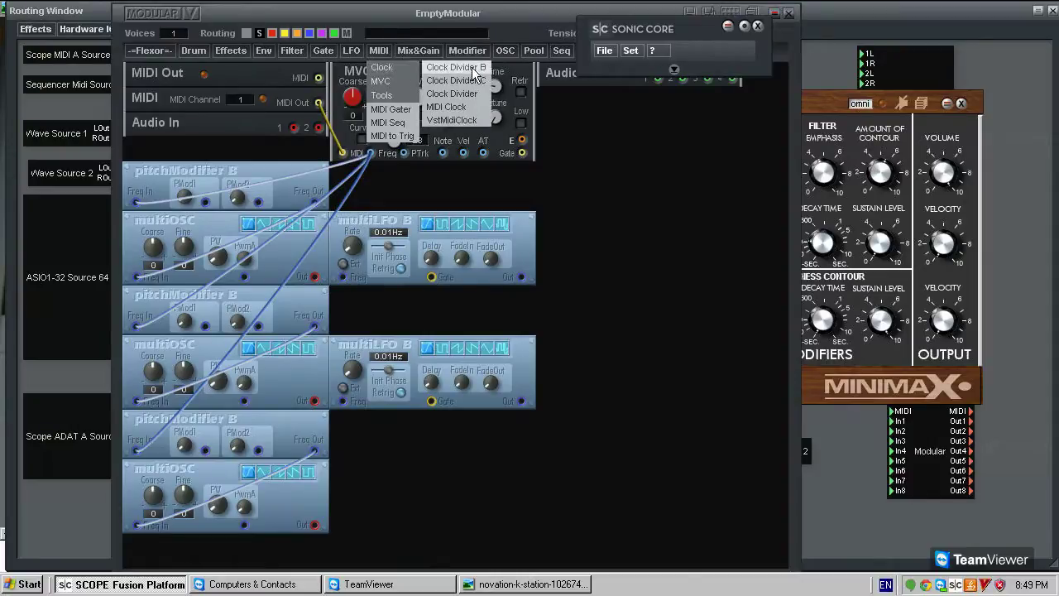
left_click(447, 107)
mouse_move(602, 178)
left_mouse_down()
mouse_move(395, 178)
mouse_move(609, 178)
mouse_move(632, 162)
mouse_move(612, 165)
mouse_move(610, 185)
left_mouse_up()
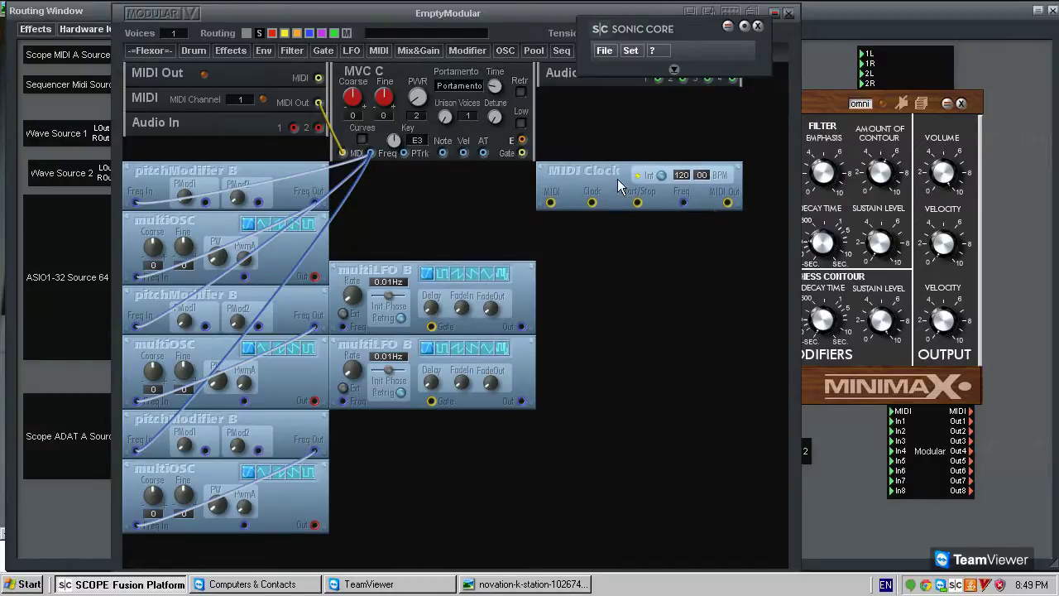
left_click_drag(572, 175, 576, 175)
left_click_drag(601, 178, 419, 182)
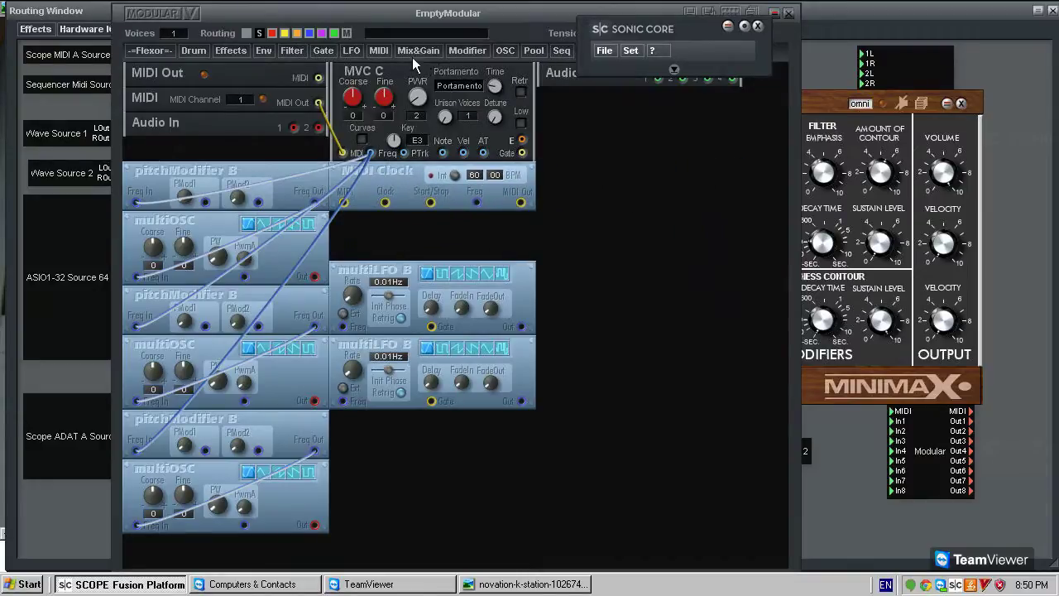
left_click(456, 177)
Step: Add a Frequency Divider B module between the MIDI Clock and the upper Multi LFO B
left_click(436, 51)
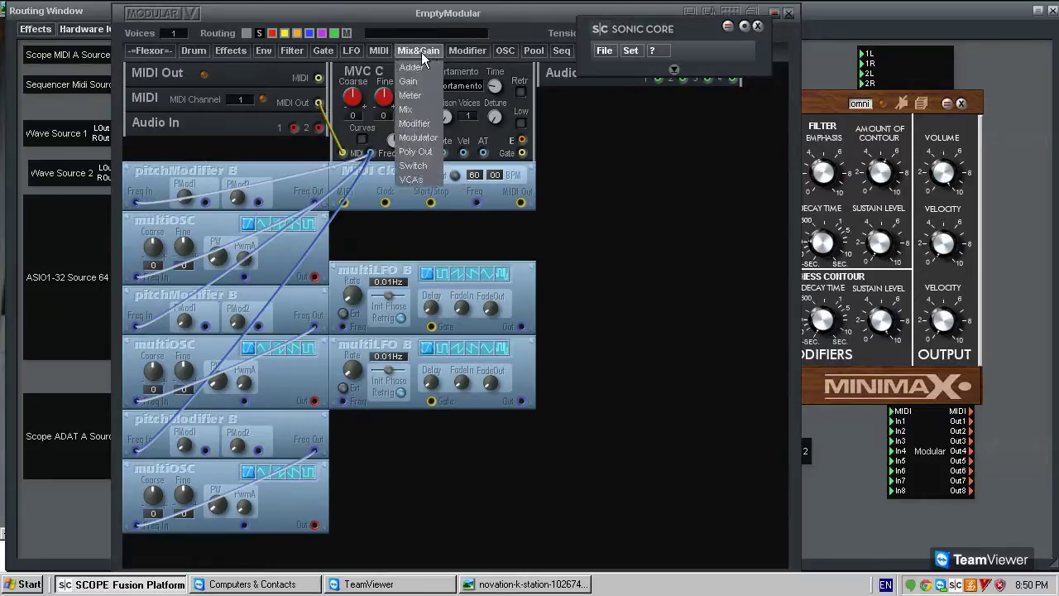
left_click(467, 50)
mouse_move(476, 95)
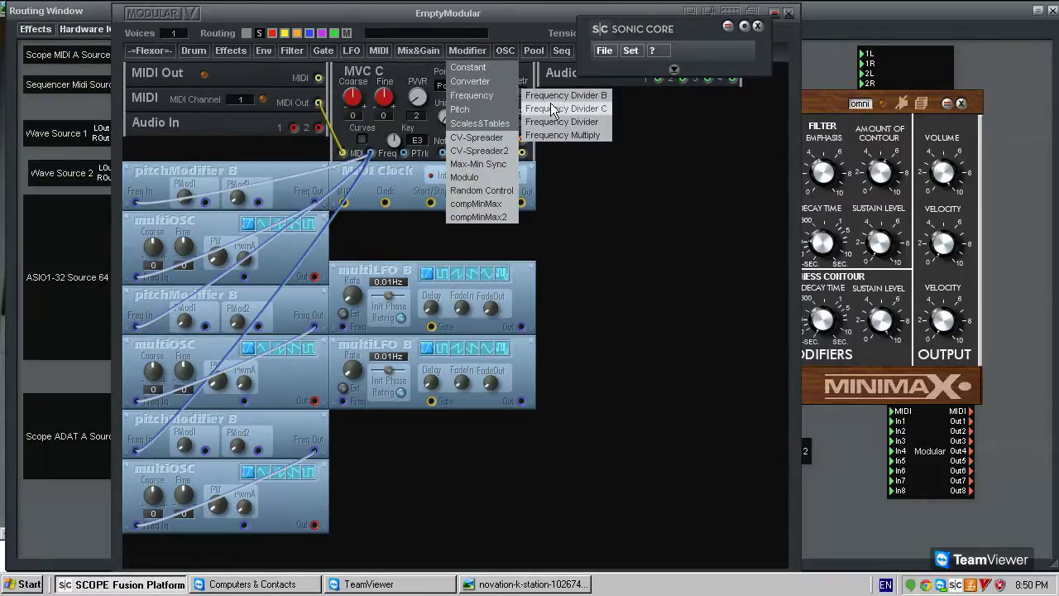
left_click(601, 123)
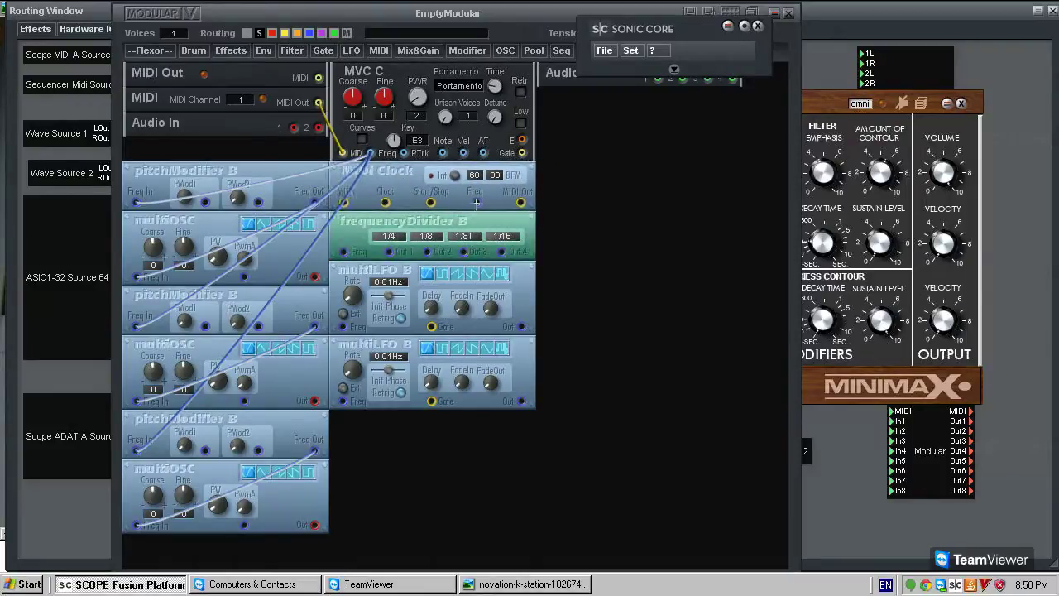
Step: Wire the MIDI Clock's Freq into the frequency divider, and its Out 1 and Out 2 to the upper and lower Multi LFO B Freq inputs
left_click(346, 252)
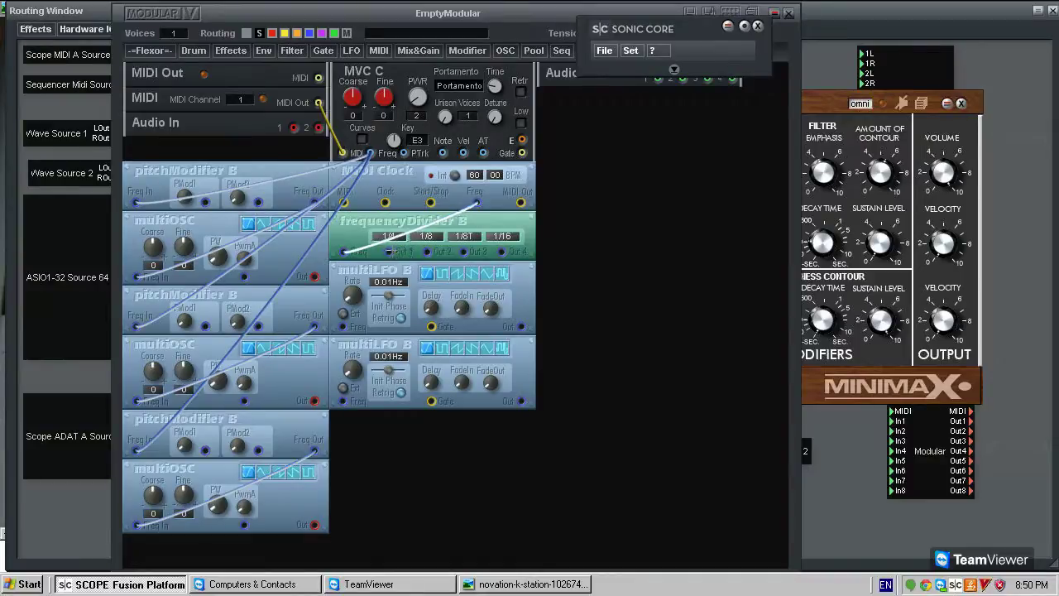
left_click_drag(347, 293, 332, 259)
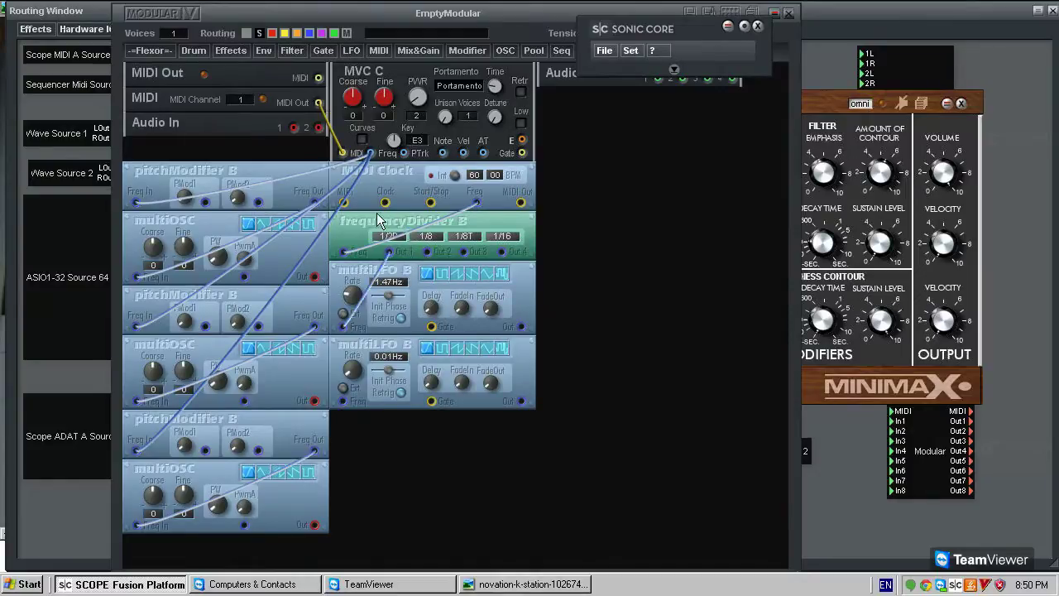
left_click(343, 401)
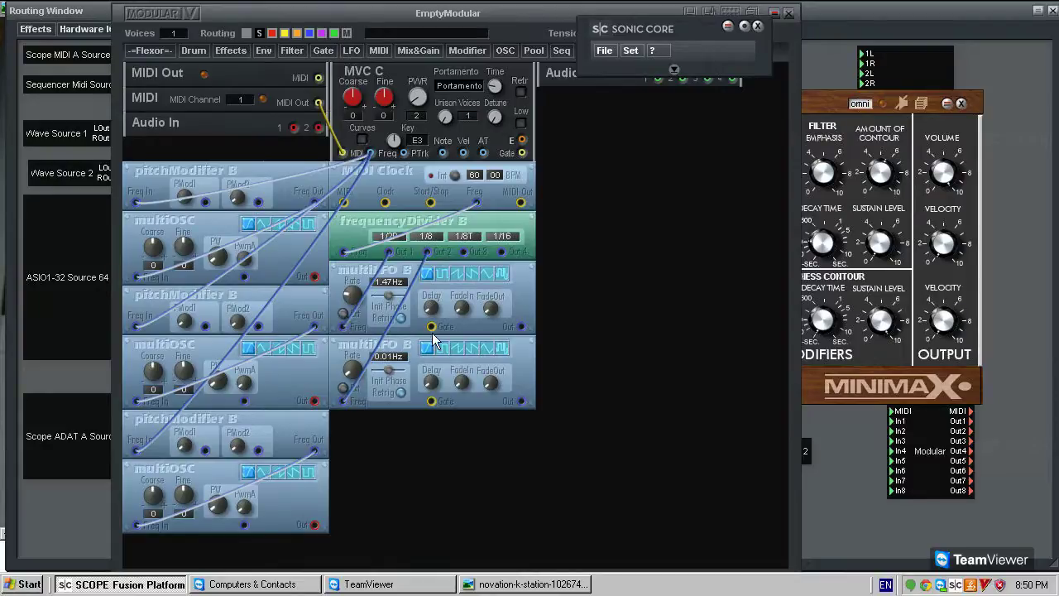
Step: Wire the MVC C Gate to both Multi LFO B Gate inputs and switch off Retrig on both LFOs
left_click_drag(431, 326, 431, 403)
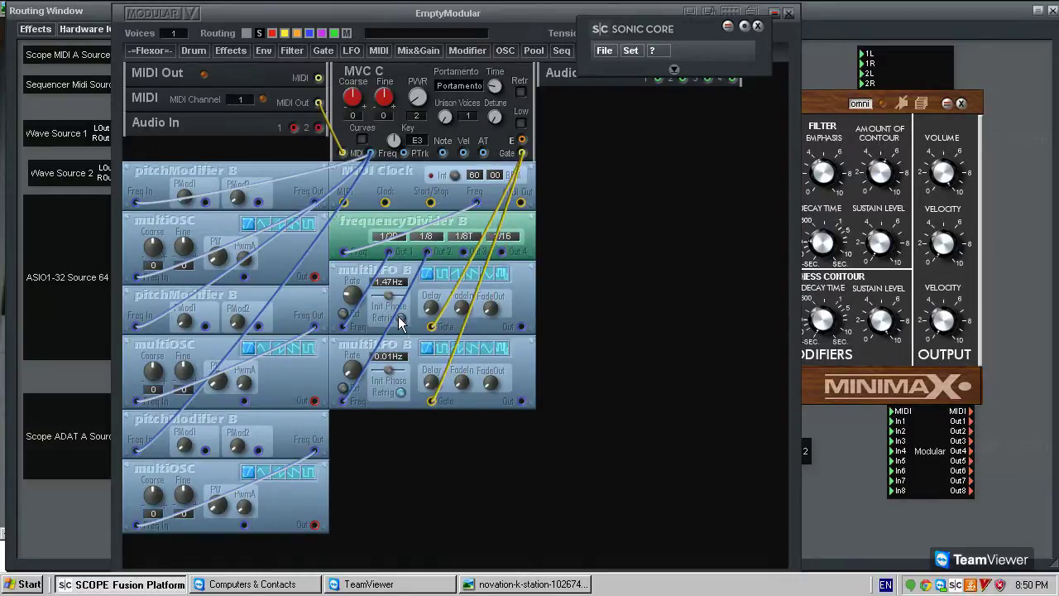
left_click(402, 392)
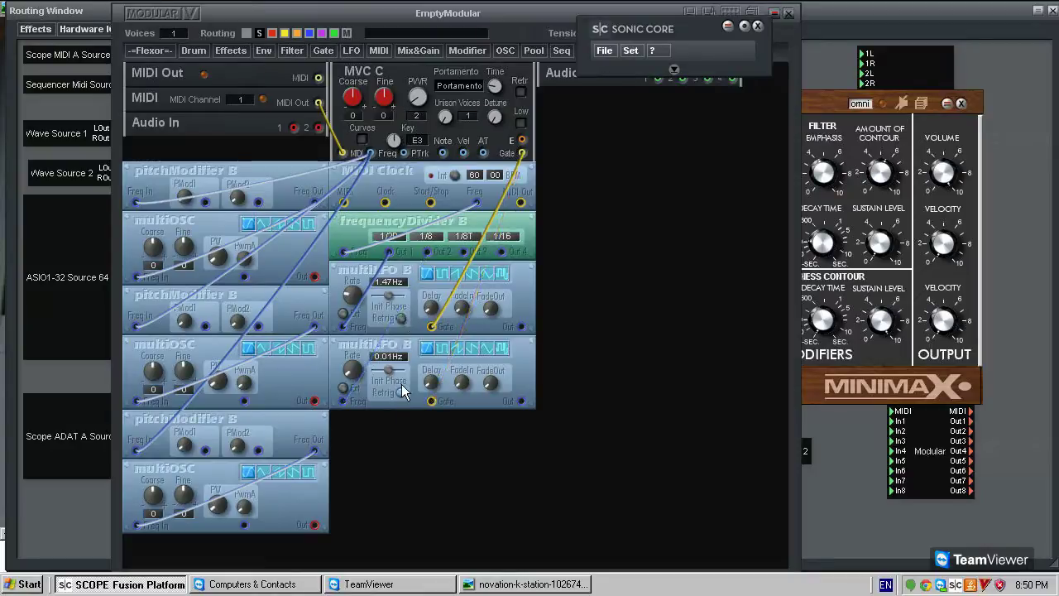
left_click(401, 319)
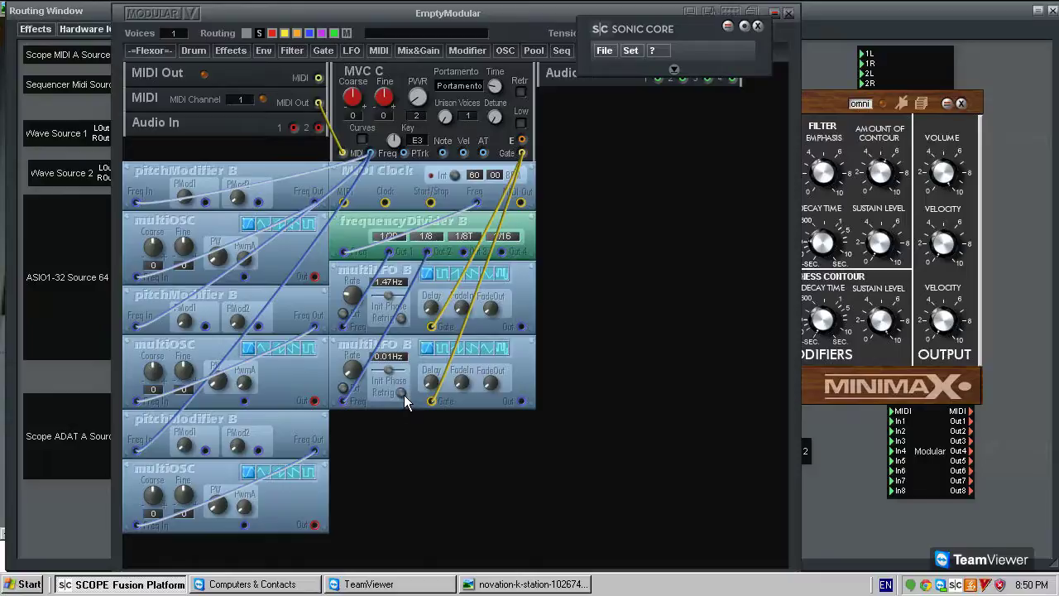
Step: Check the K-Station photo and add a Linear VCA module to the modular patch, beside the lower Multi LFO B
left_click(474, 579)
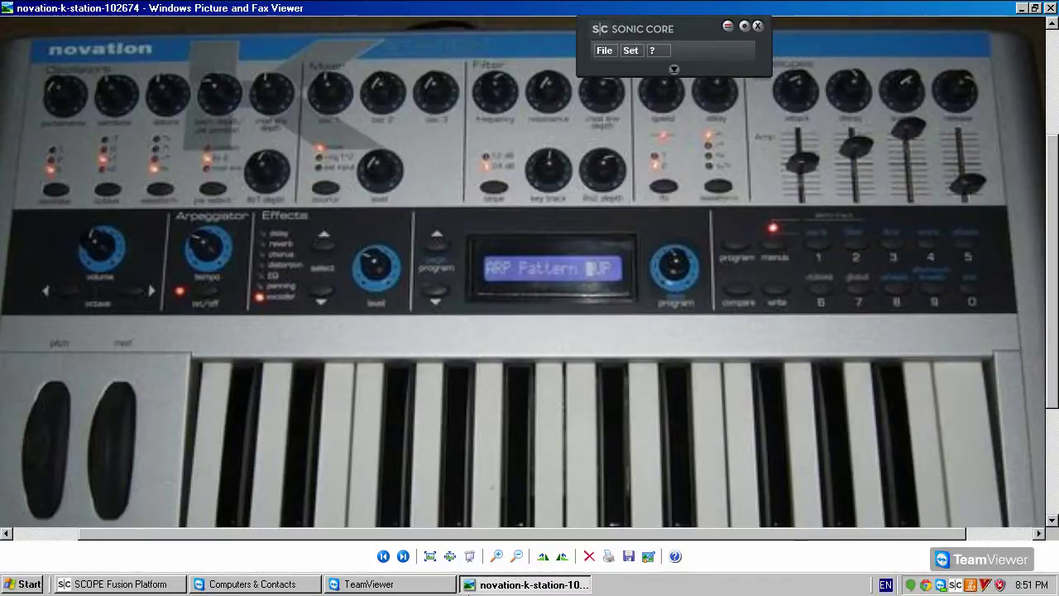
key("alt+Tab")
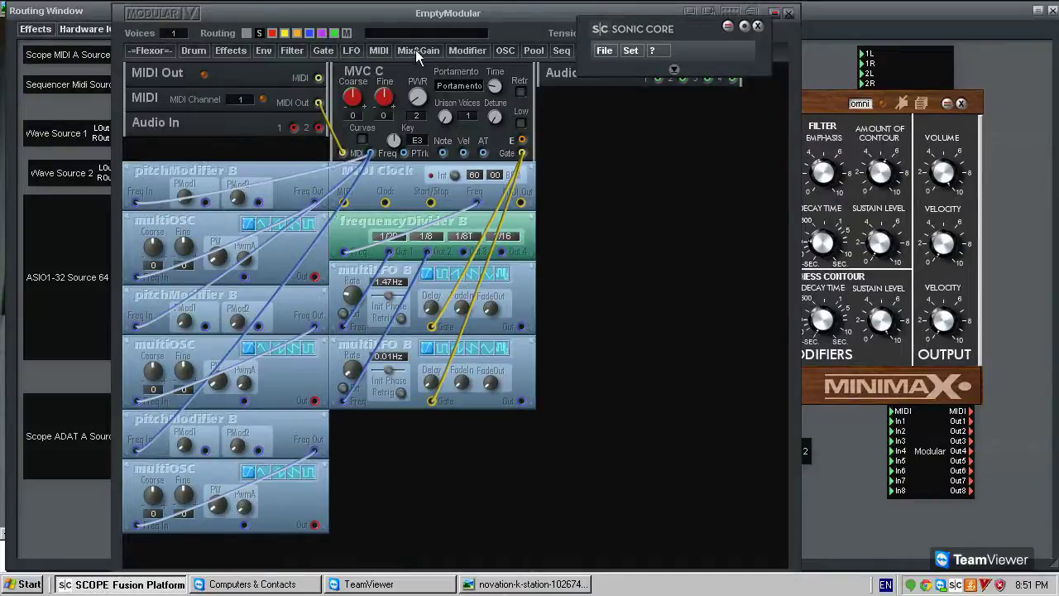
left_click(426, 53)
mouse_move(430, 179)
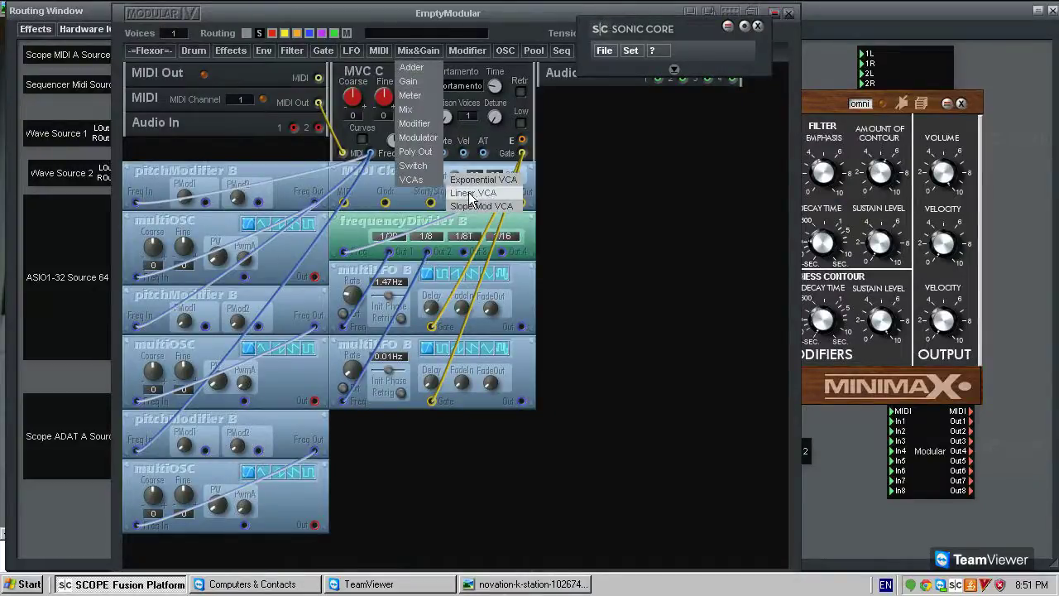
left_click(471, 193)
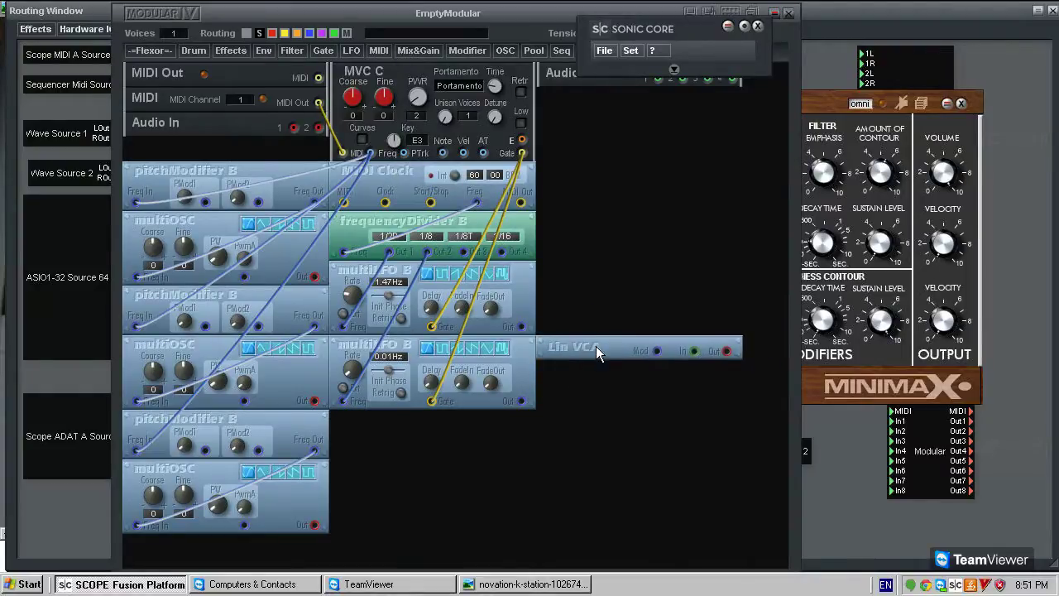
left_click(600, 353)
Step: Add an ADSR envelope module directly beneath the Lin VCA
left_click(270, 51)
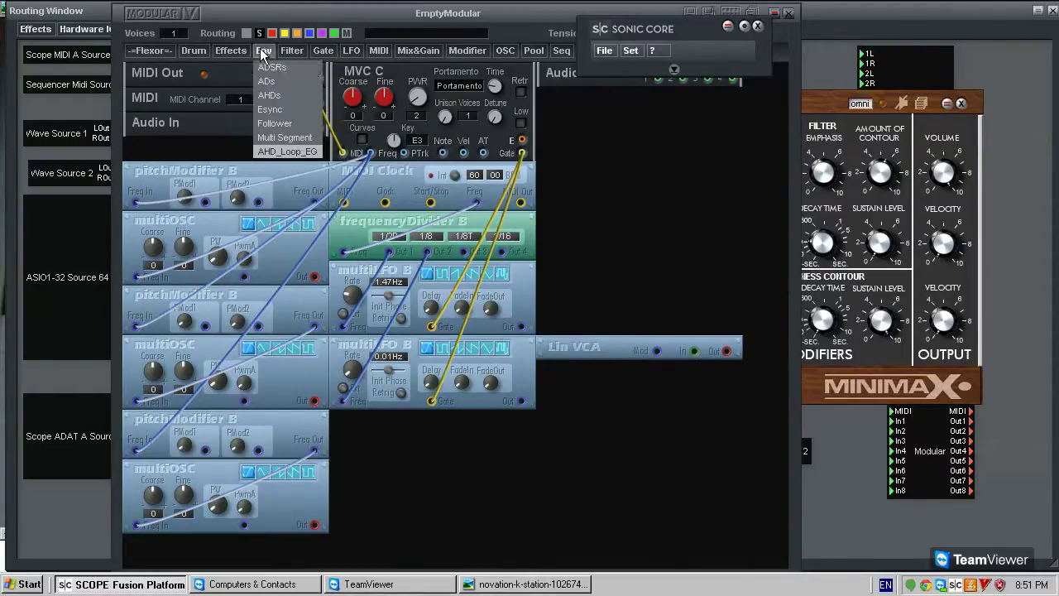
mouse_move(274, 66)
left_click(373, 107)
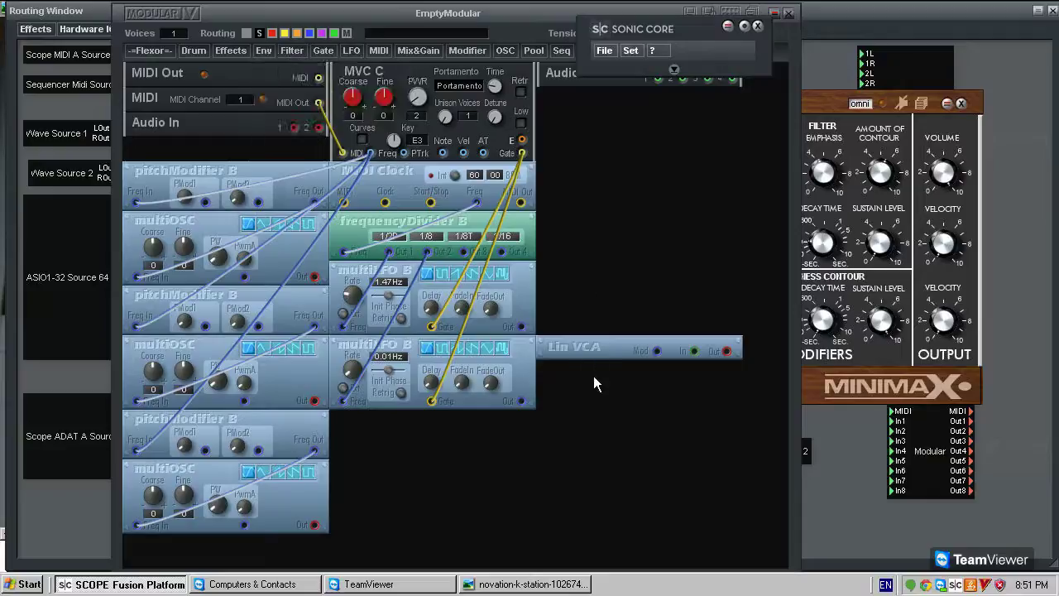
left_click(640, 415)
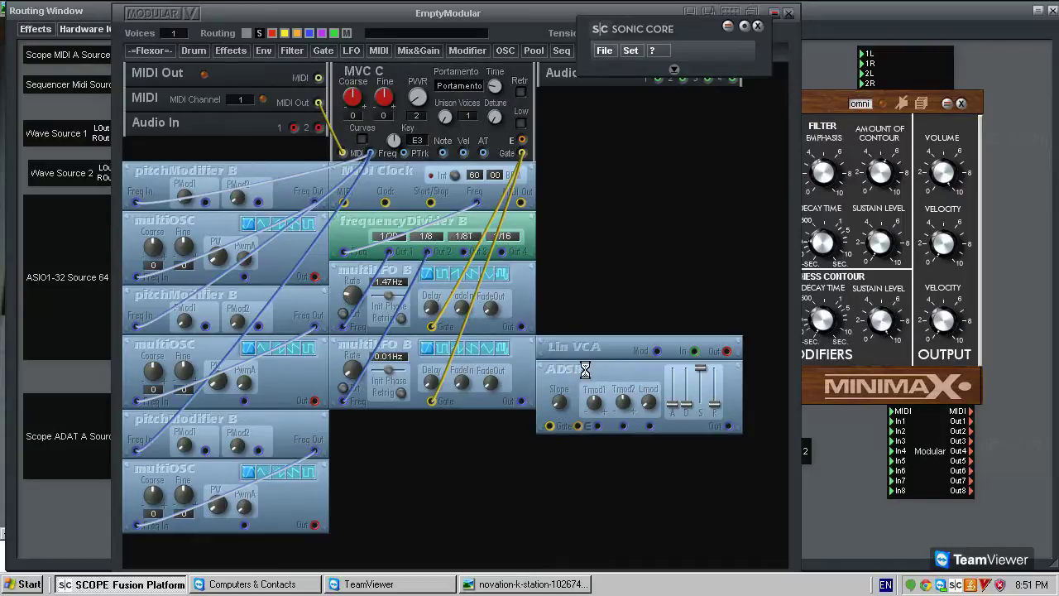
Step: Wire the ADSR between the MVC C Gate and the Lin VCA's Mod input, and stack the Lin VCA directly above it
left_click_drag(656, 350, 727, 426)
left_click_drag(612, 350, 613, 299)
left_click_drag(593, 385, 593, 411)
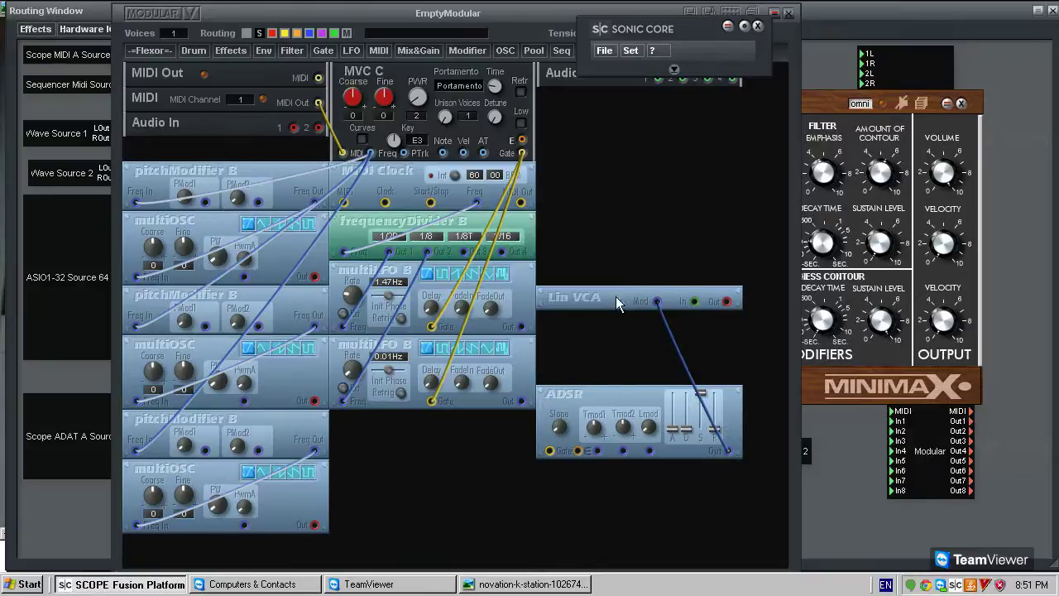
left_click_drag(582, 398, 587, 391)
mouse_move(589, 305)
left_mouse_down()
mouse_move(591, 323)
mouse_move(593, 299)
mouse_move(609, 308)
mouse_move(629, 199)
mouse_move(587, 318)
left_mouse_up()
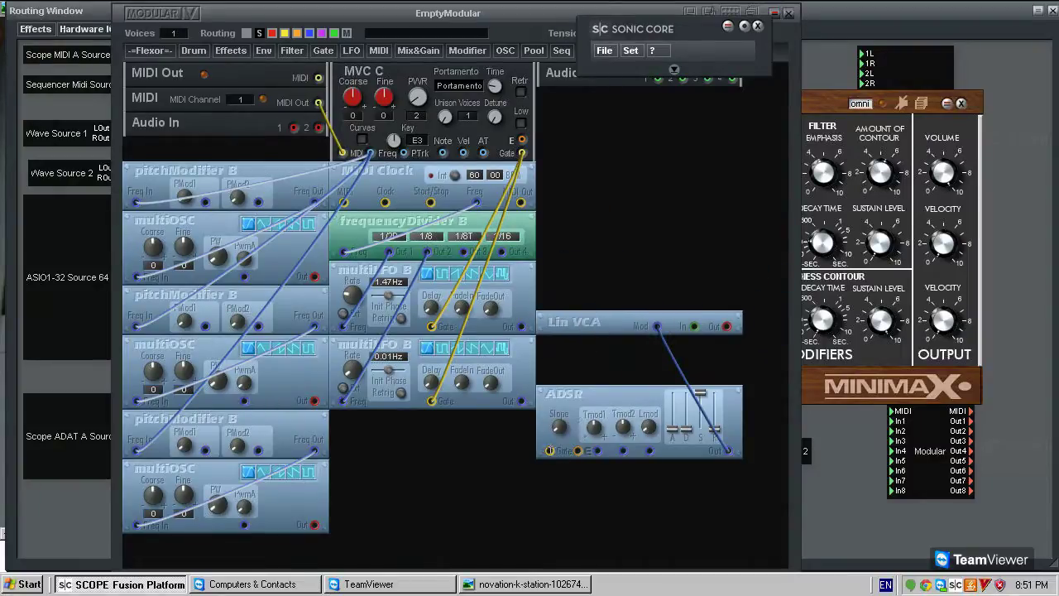
left_click_drag(551, 449, 522, 154)
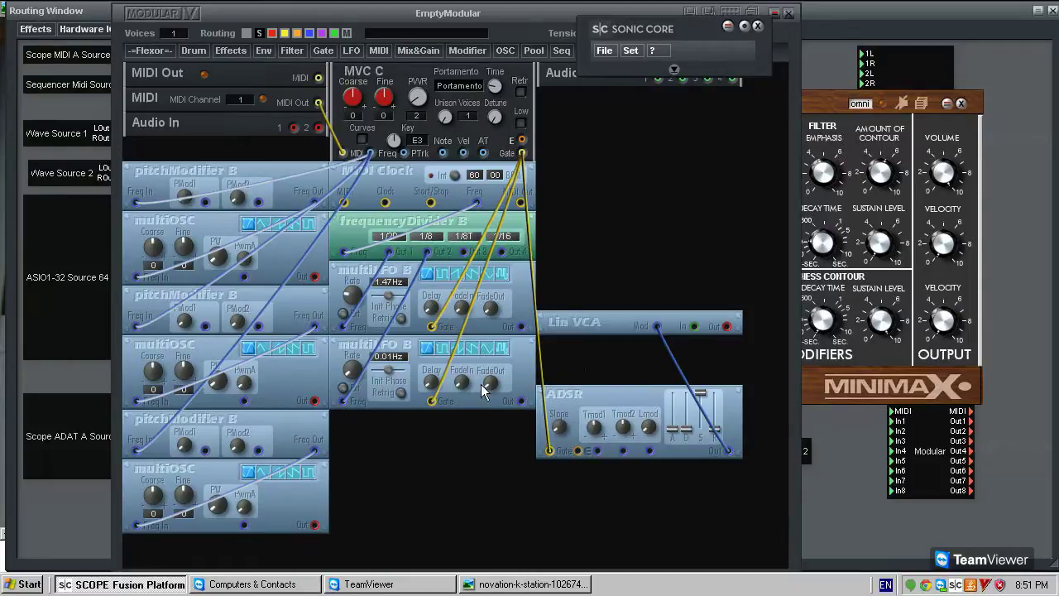
left_click_drag(600, 325, 602, 368)
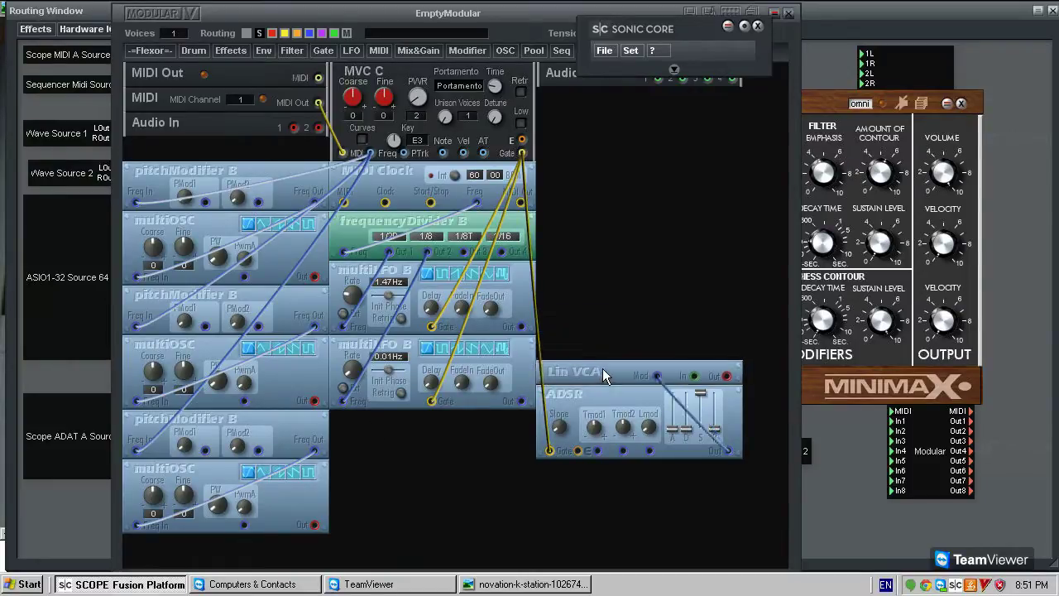
Step: Check the K-Station photo and the Minimax panel, and add a second ADSR module directly beneath the first in the modular patch
left_click(497, 585)
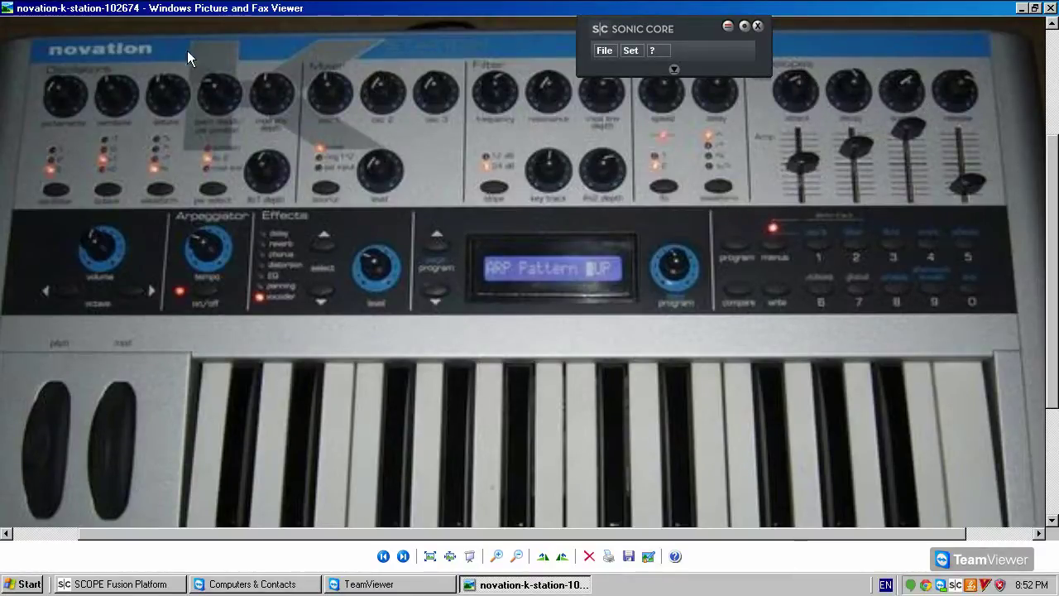
left_click(166, 586)
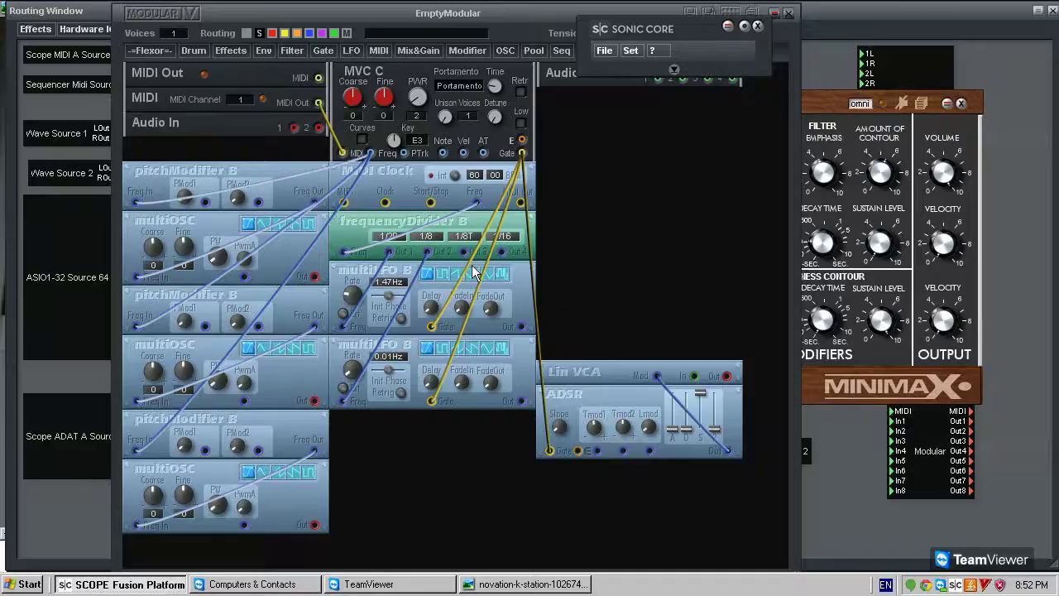
left_click(810, 105)
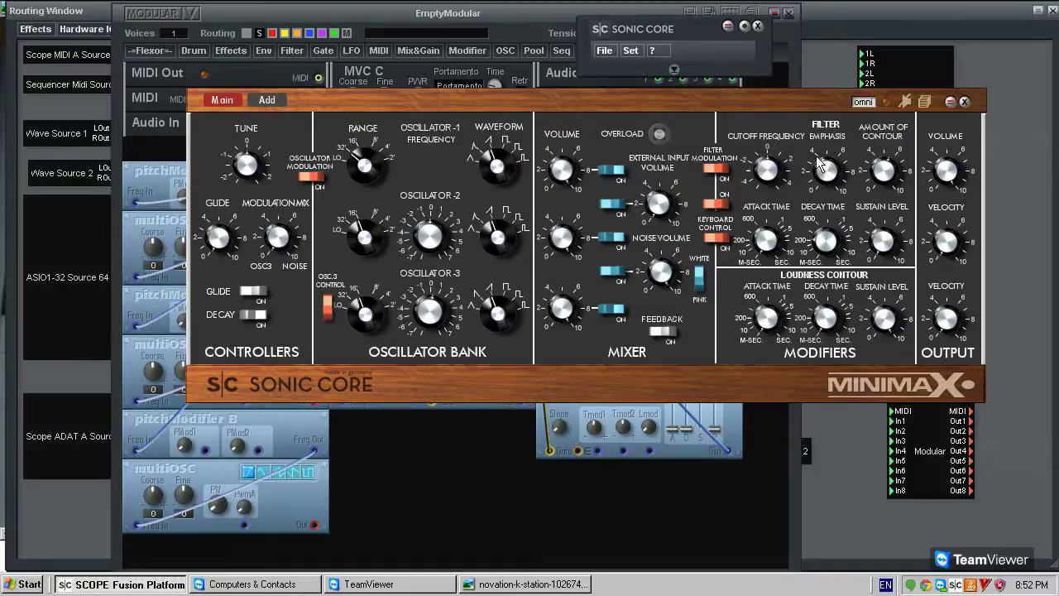
left_click(524, 479)
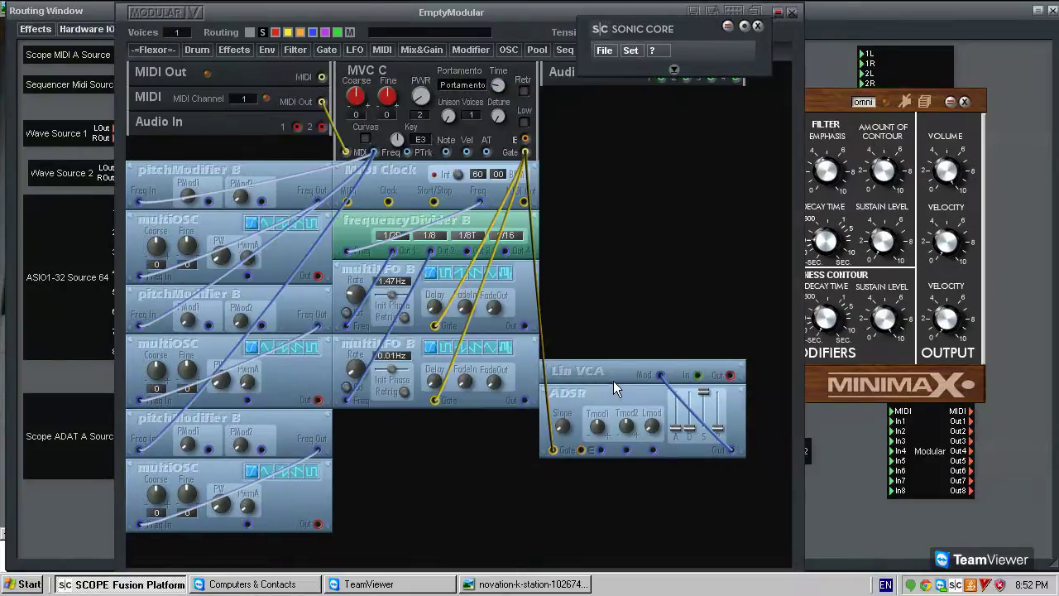
left_click(616, 473)
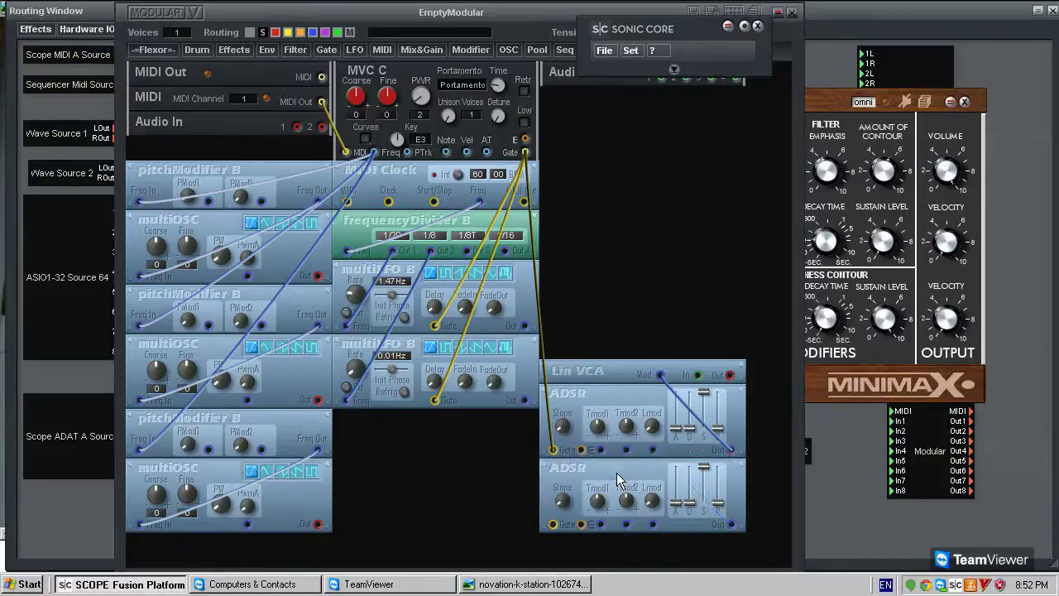
Step: Move the Lin VCA and its ADSR up beside the lower Multi LFO B, leaving a gap above the second ADSR
mouse_move(612, 472)
left_mouse_down()
mouse_move(620, 487)
mouse_move(601, 465)
left_mouse_up()
left_click_drag(603, 368, 599, 319)
left_click_drag(604, 399, 604, 350)
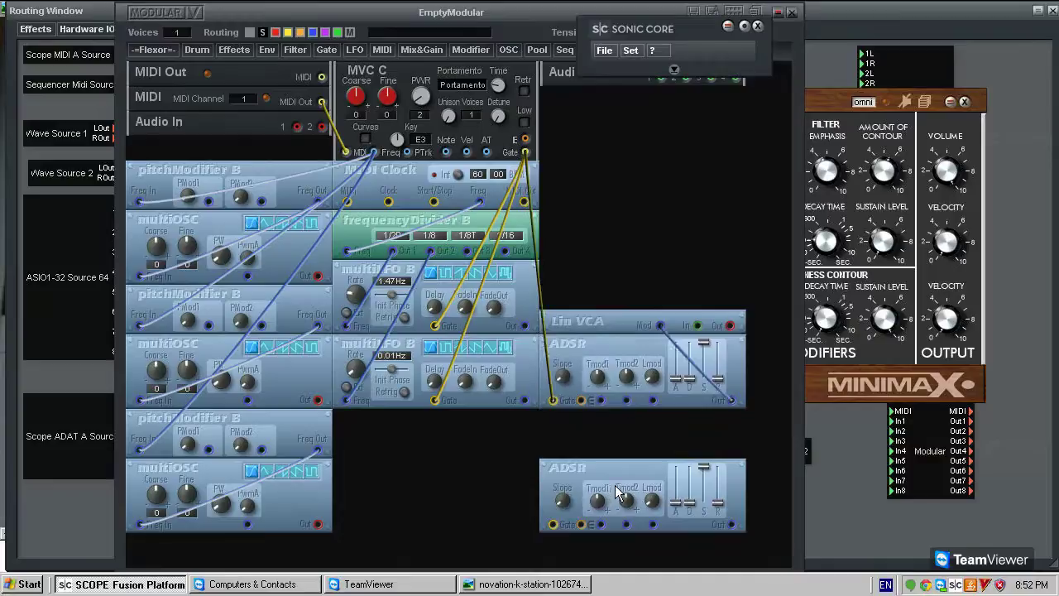
left_click_drag(605, 475, 612, 483)
mouse_move(591, 482)
left_mouse_down()
mouse_move(586, 460)
mouse_move(589, 482)
mouse_move(596, 473)
mouse_move(586, 468)
mouse_move(602, 485)
left_mouse_up()
Step: Look through the available filter module types and bring the Minimax panel forward to examine its filter section
left_click(296, 50)
mouse_move(308, 99)
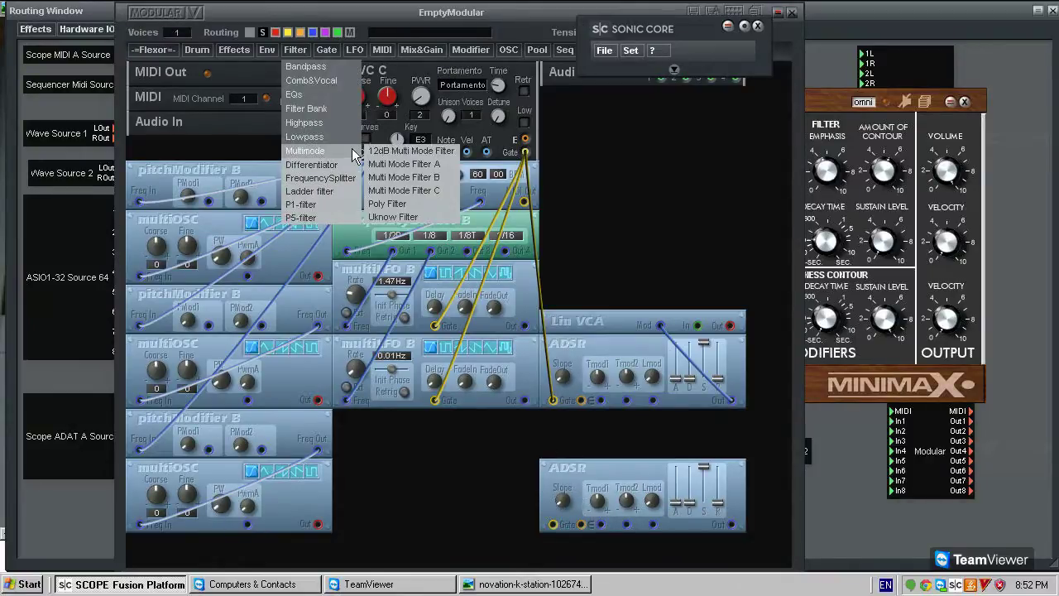
mouse_move(356, 139)
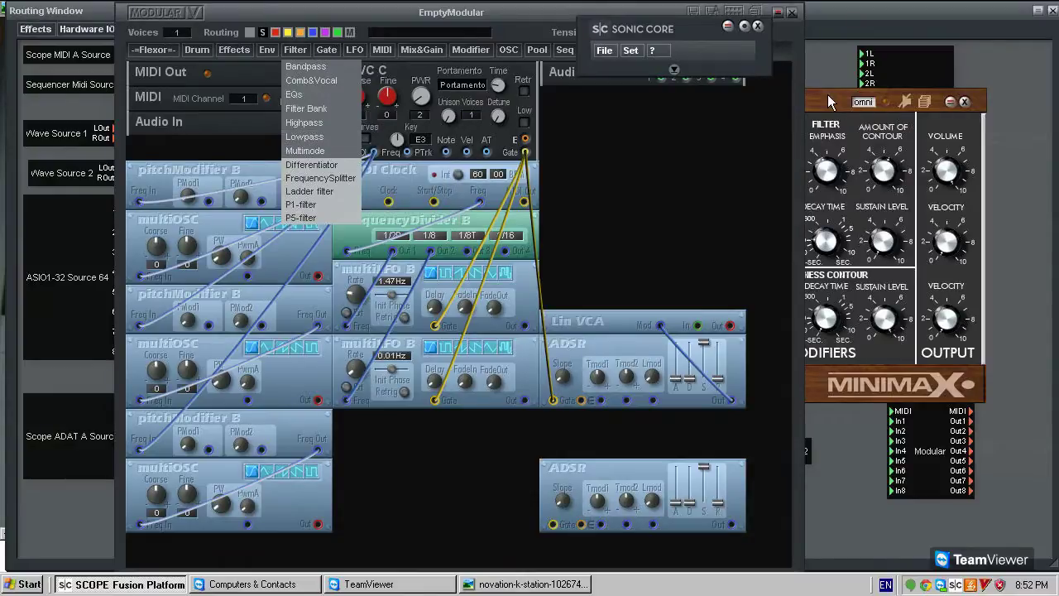
left_click(828, 95)
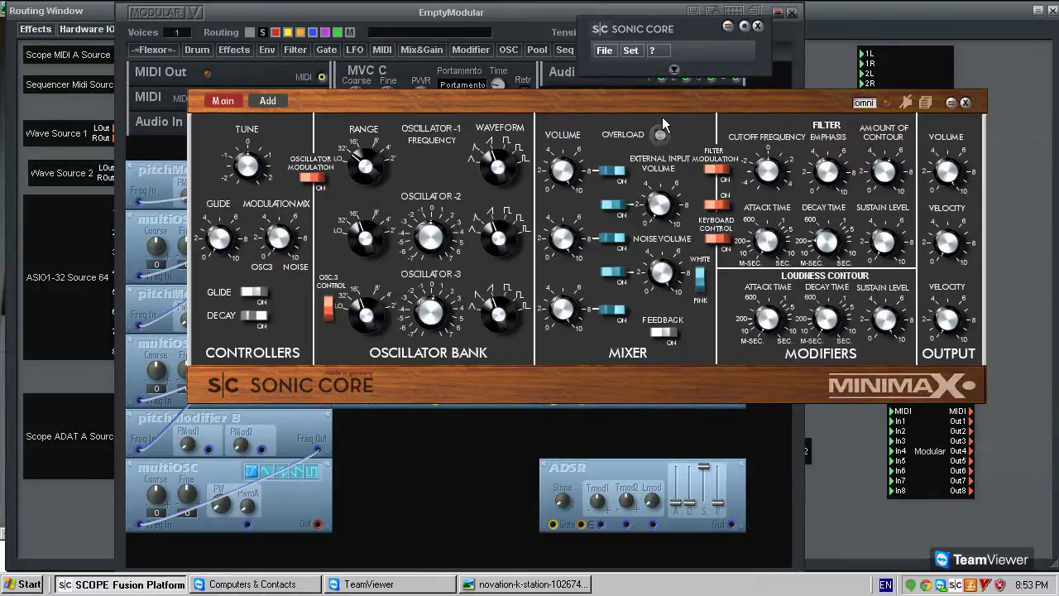
left_click_drag(701, 95, 715, 173)
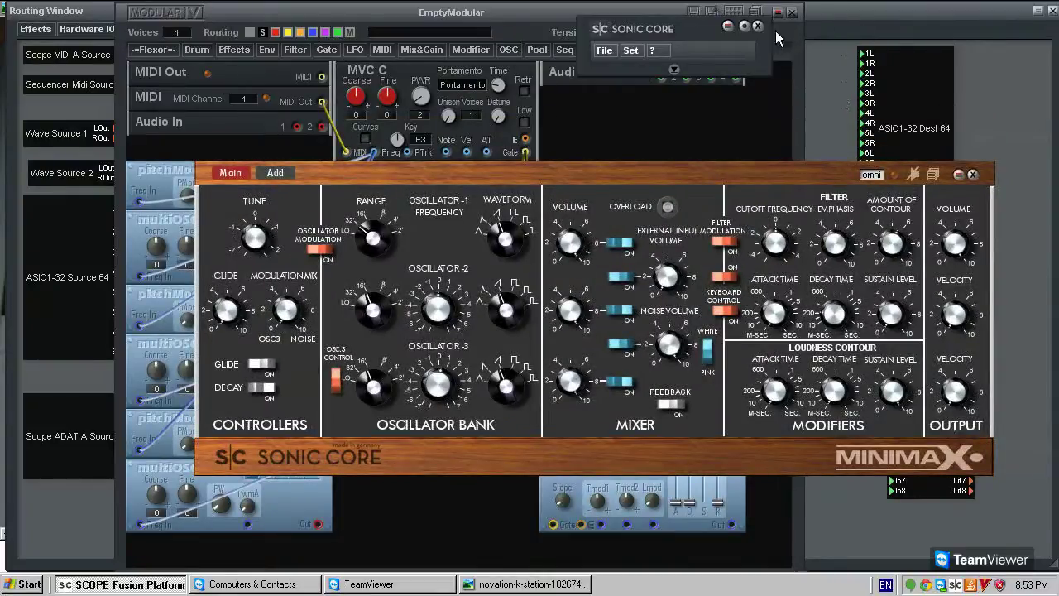
Step: Browse the multimode filter modules and compare them with the Minimax filter section and the K-Station photo's filter section
left_click(697, 141)
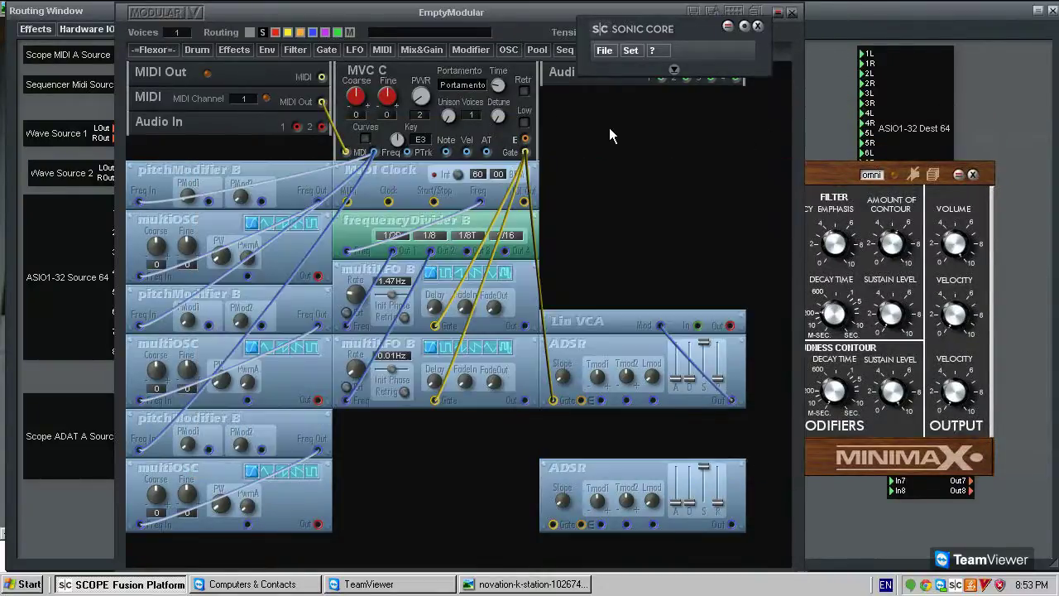
left_click(298, 50)
mouse_move(327, 132)
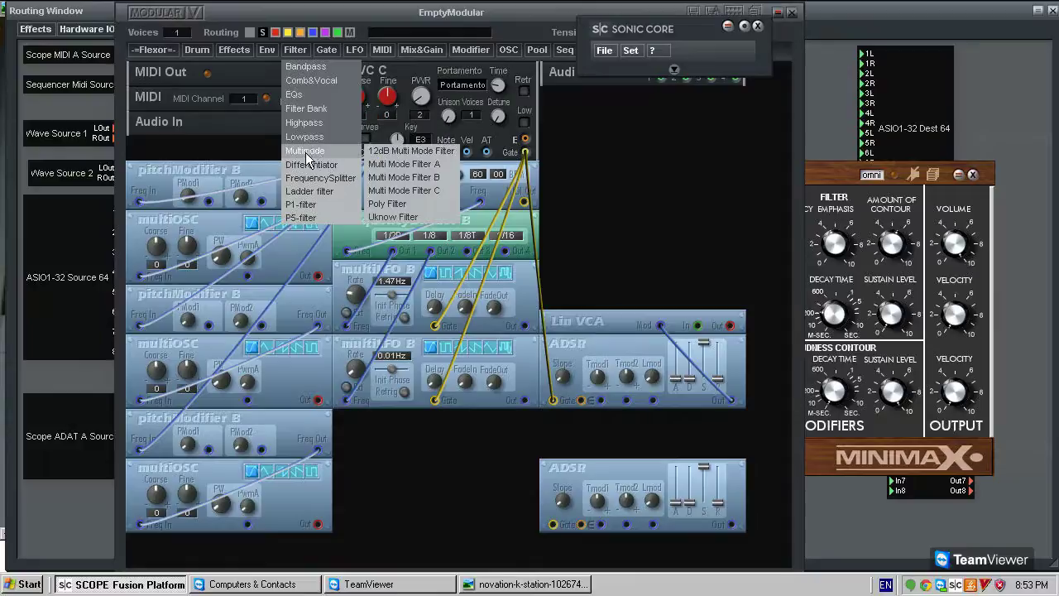
mouse_move(340, 151)
left_click(808, 172)
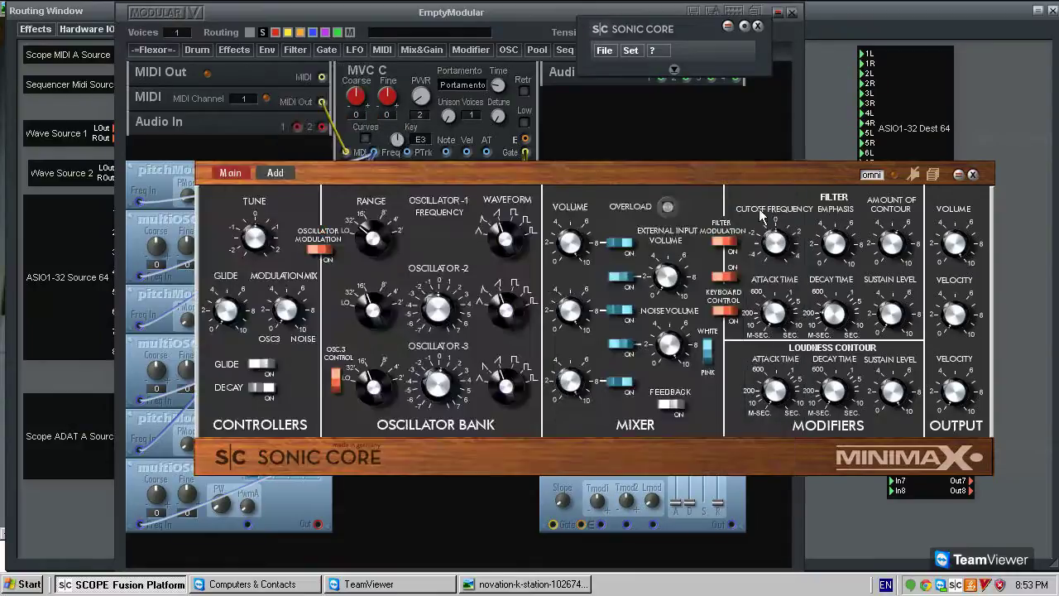
left_click(510, 584)
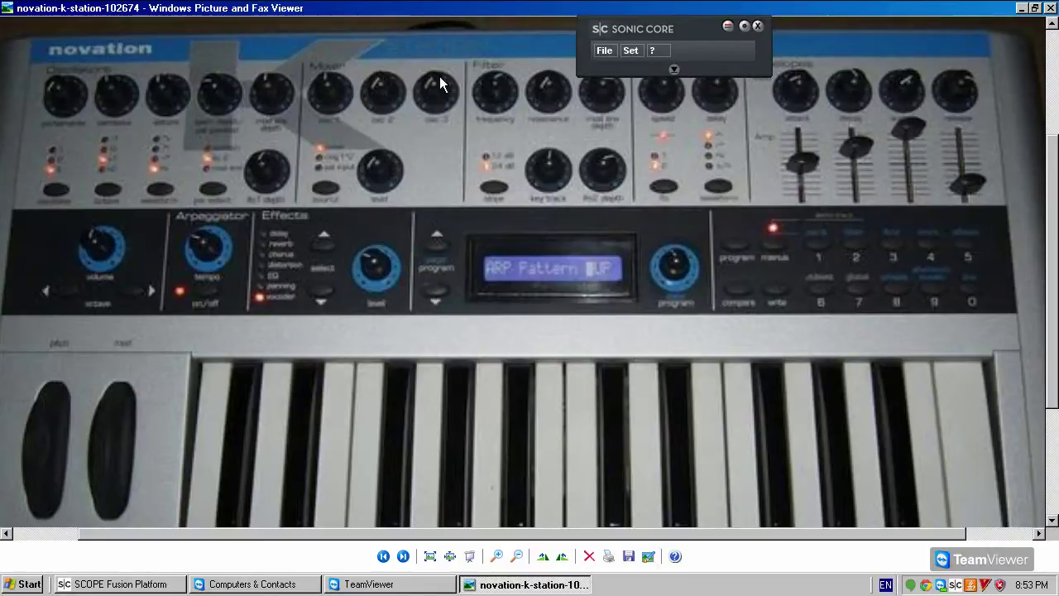
left_click(151, 576)
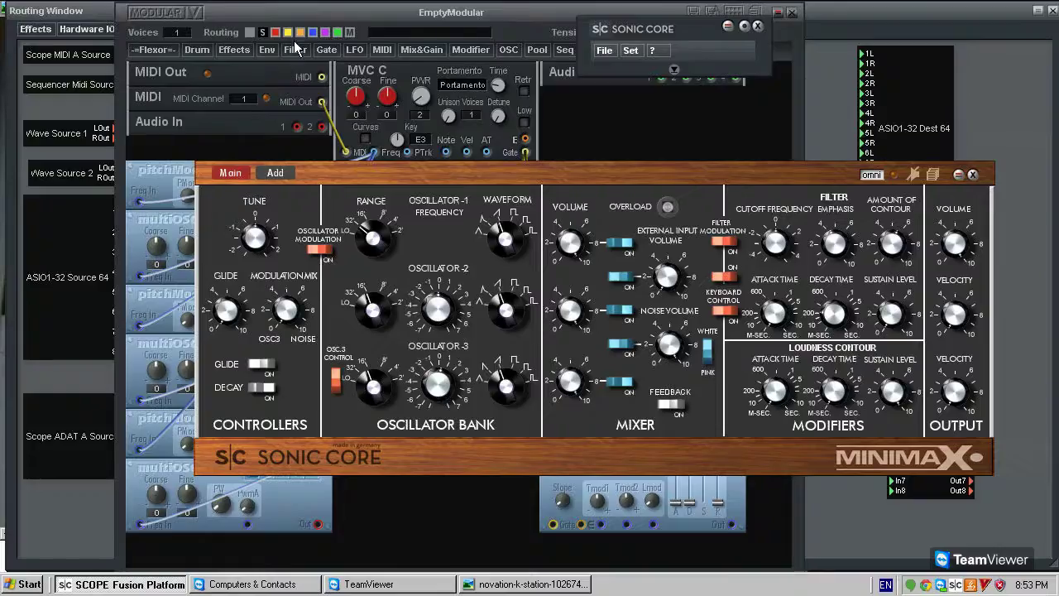
Step: Bring the modular patch forward and add a Poly Filter from the multimode filter modules
left_click(658, 135)
left_click(295, 50)
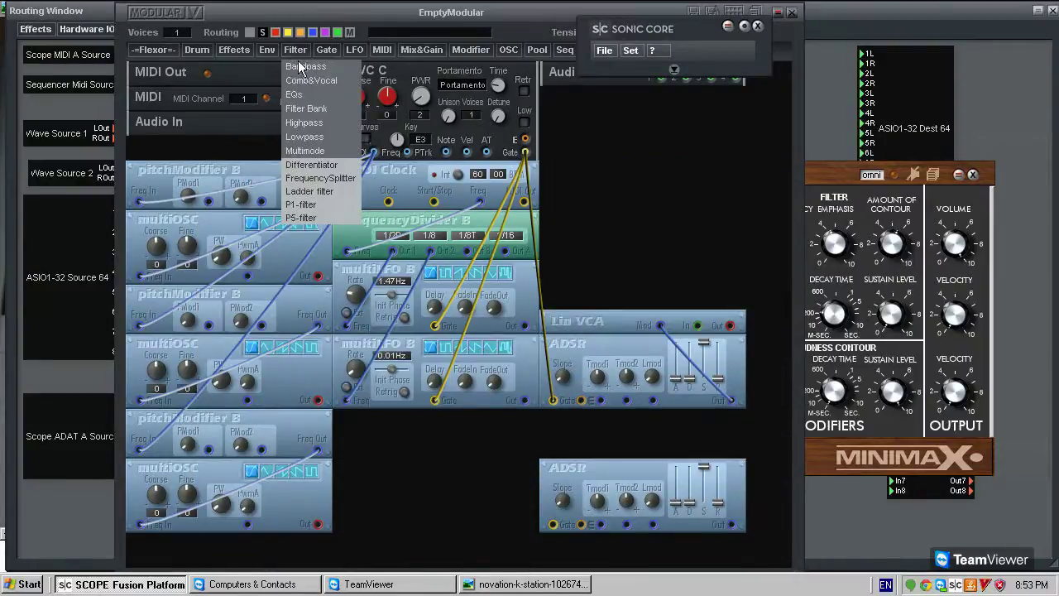
mouse_move(314, 152)
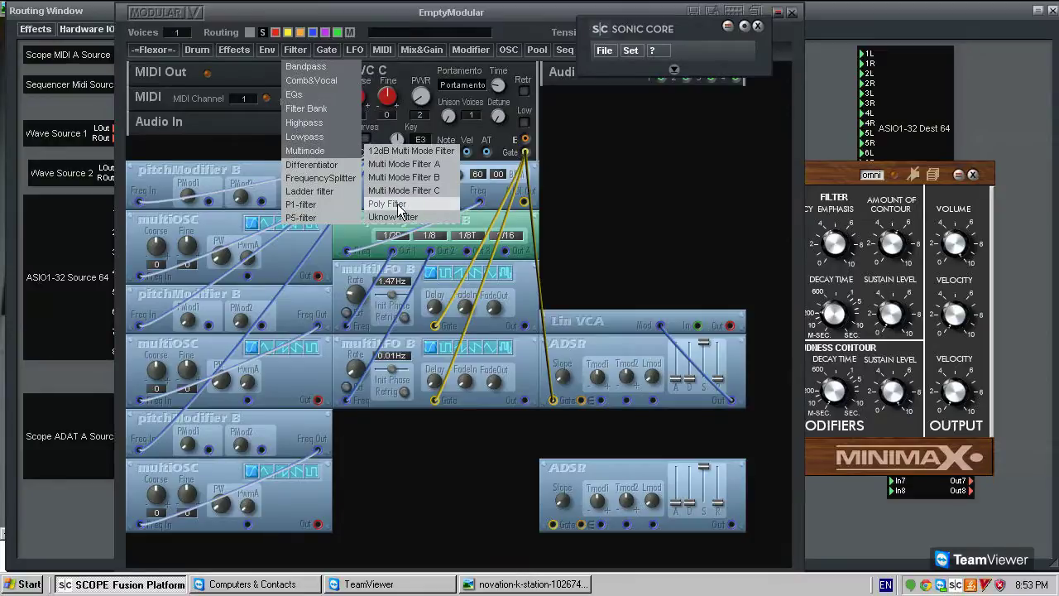
left_click(398, 204)
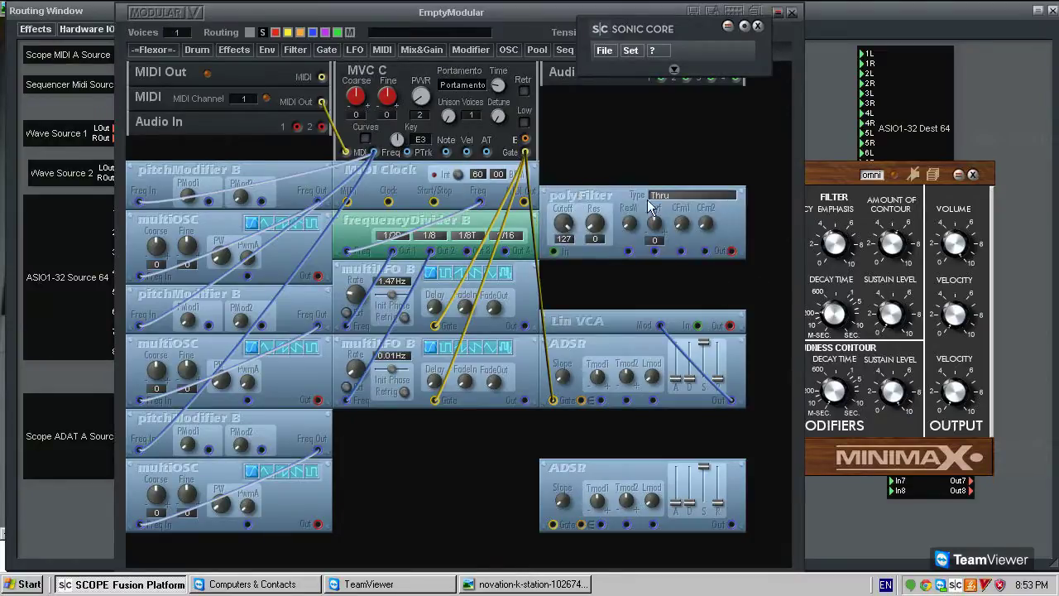
Step: Move the Sonic Core bar clear of the patch and look through the polyFilter's list of filter types
left_click(668, 196)
left_click(708, 206)
left_click_drag(675, 35, 904, 40)
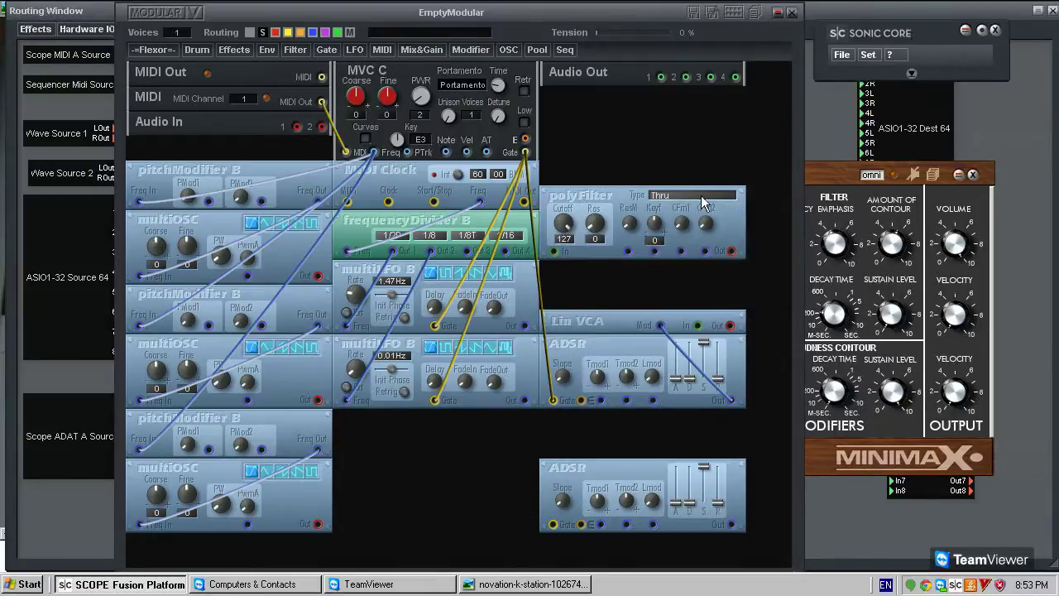
left_click(722, 199)
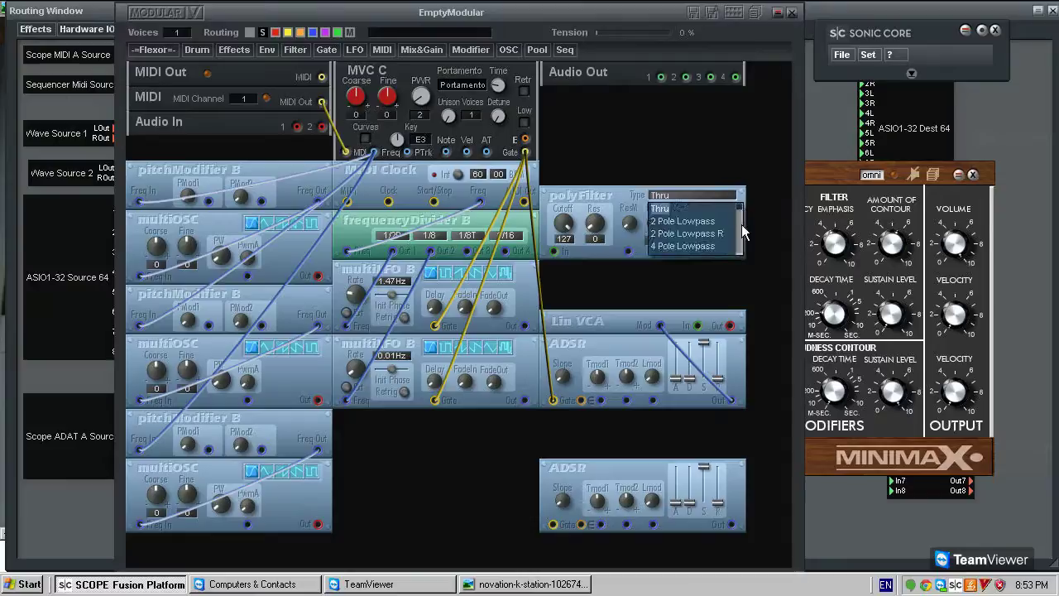
left_click_drag(740, 213, 745, 266)
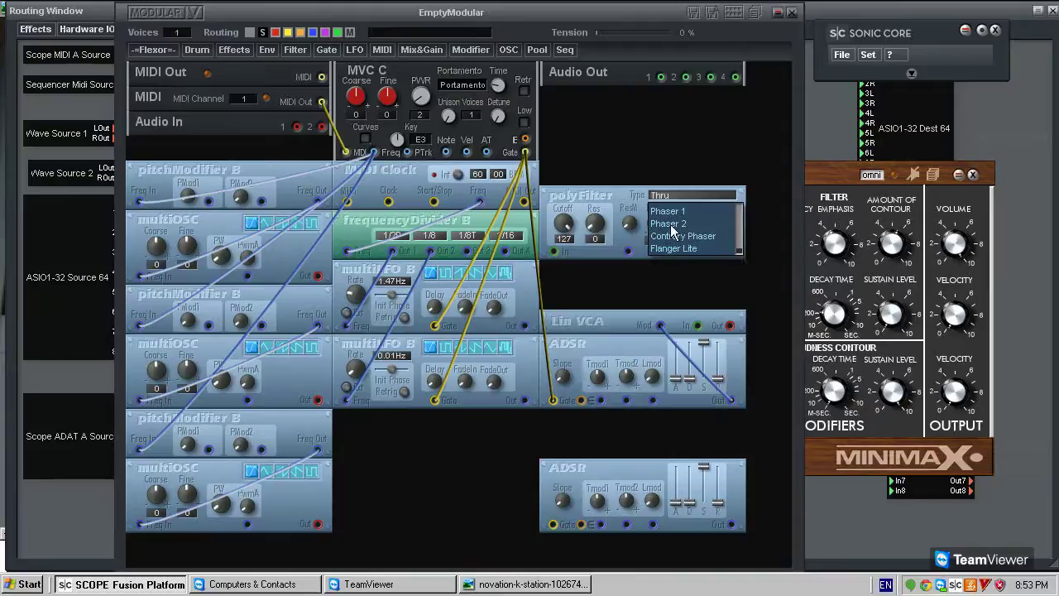
left_click(628, 201)
Step: Place the polyFilter between the two ADSR modules and wire the MVC C Gate to the lower ADSR's Gate input
left_click_drag(618, 203, 619, 418)
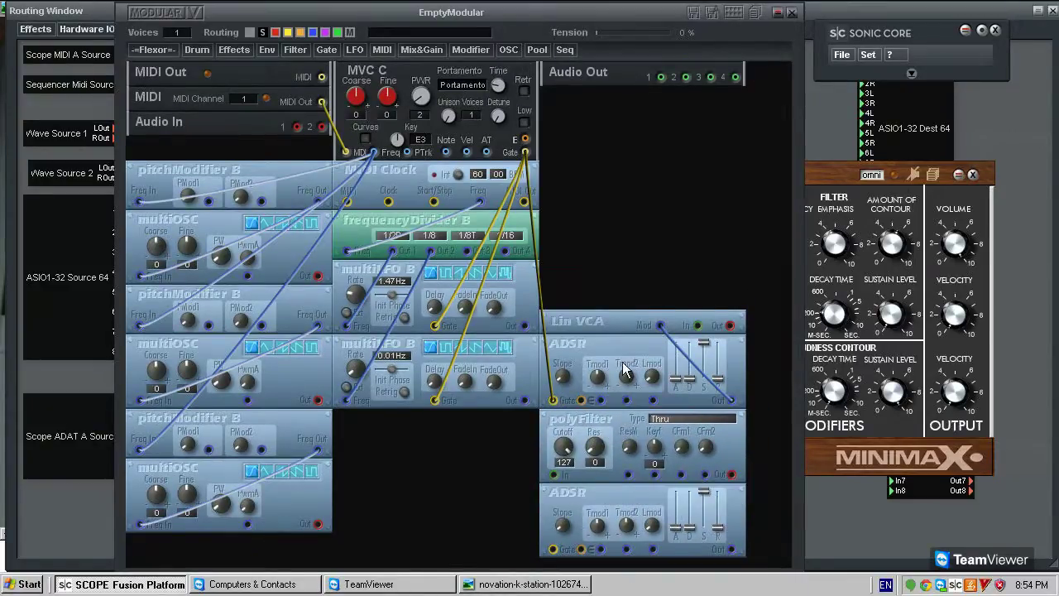
left_click(849, 166)
left_click(770, 503)
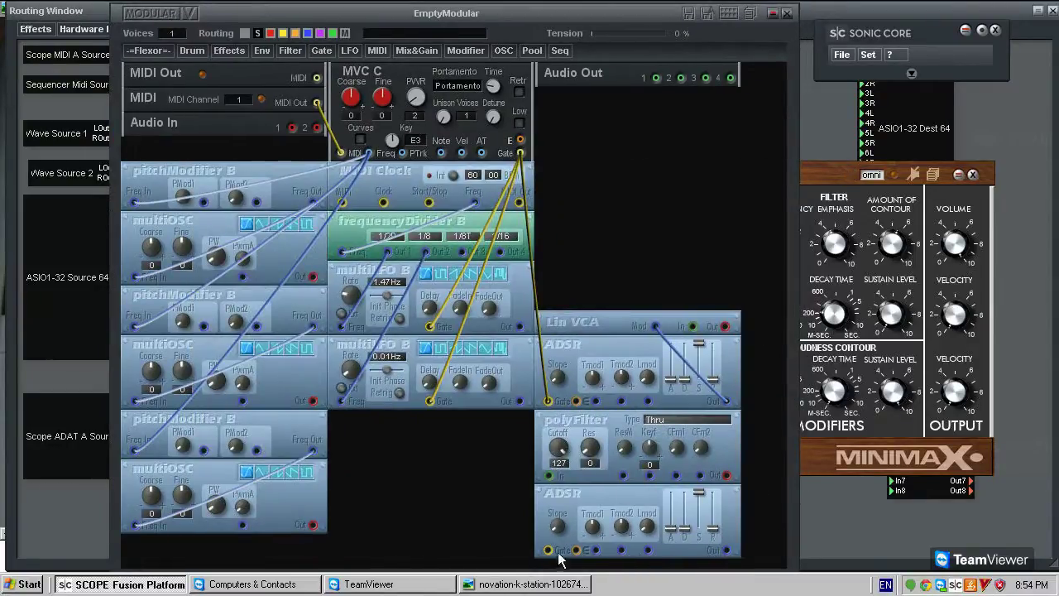
left_click_drag(521, 155, 548, 550)
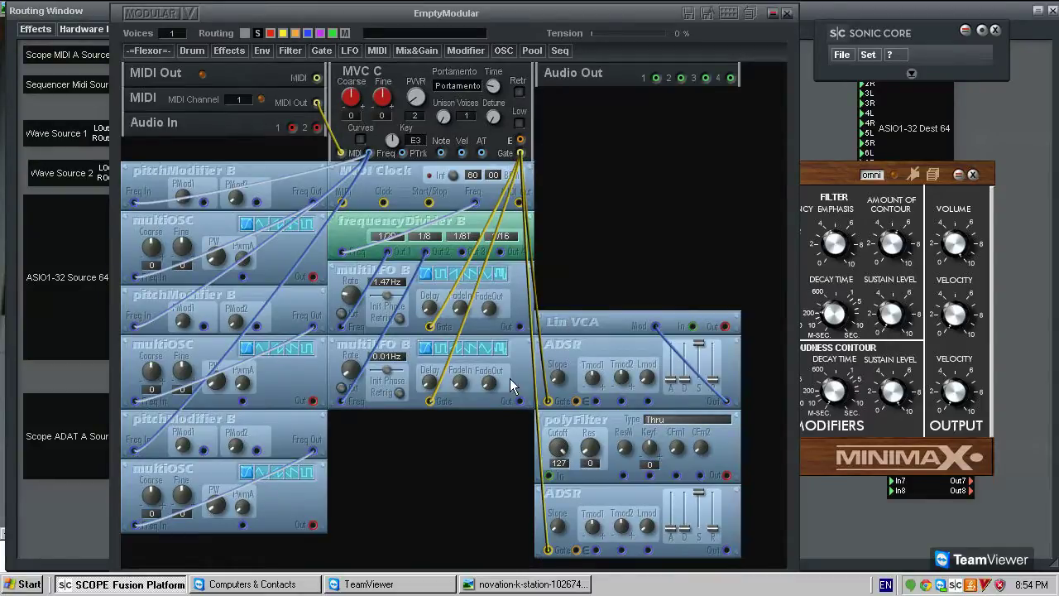
Step: Compare the patch with the Minimax panel and the K-Station photo, and shift the Minimax panel off the patch
left_click(832, 187)
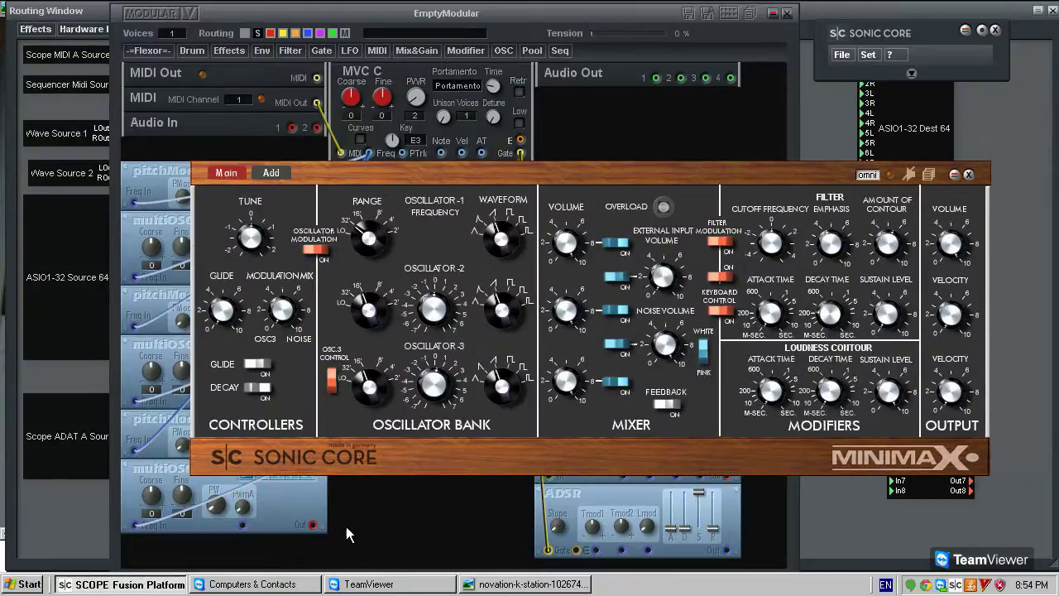
left_click(398, 522)
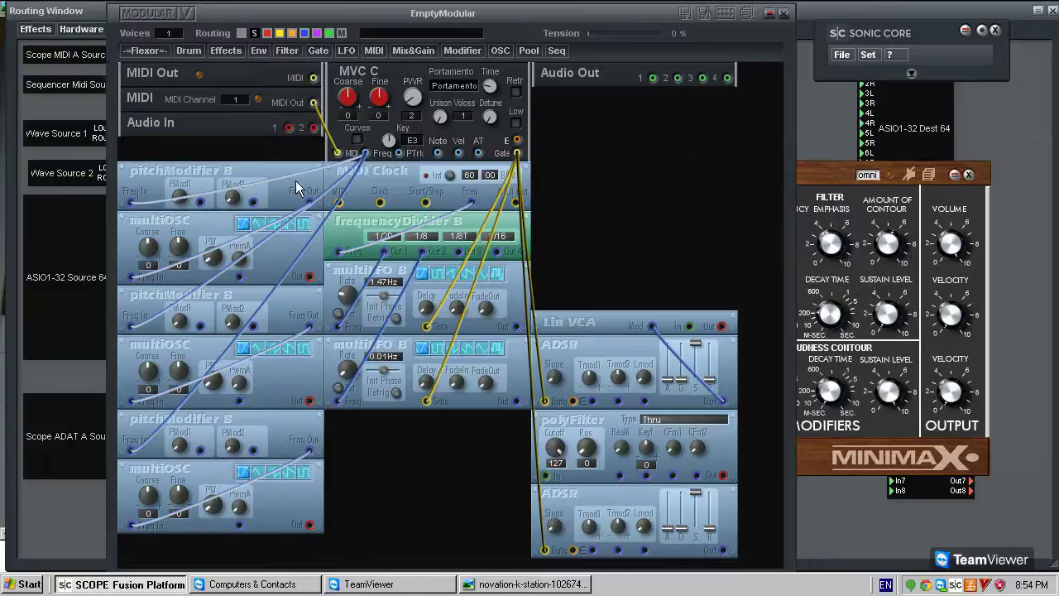
left_click(822, 181)
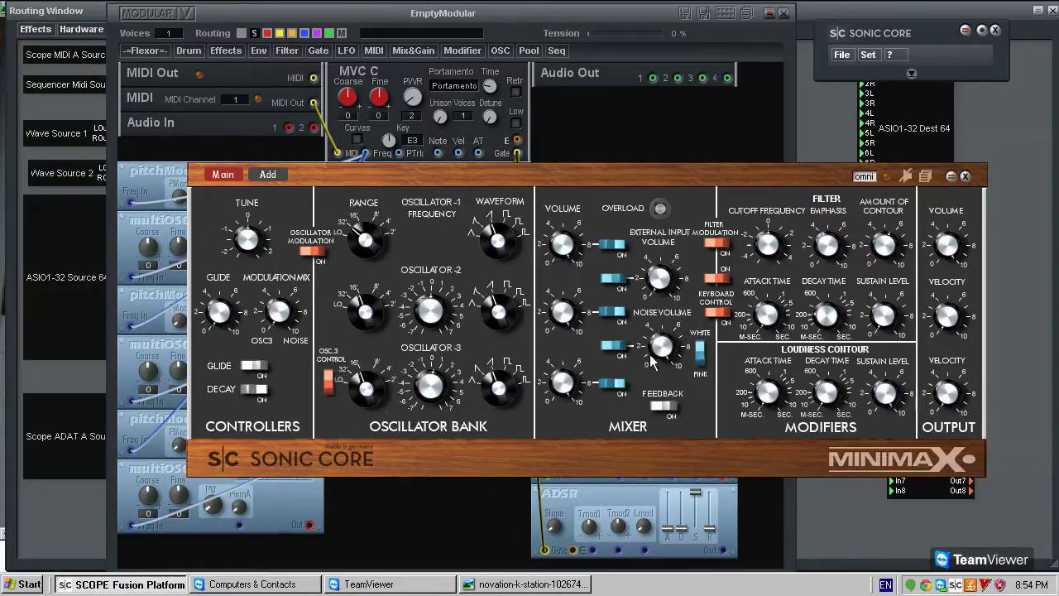
left_click(526, 584)
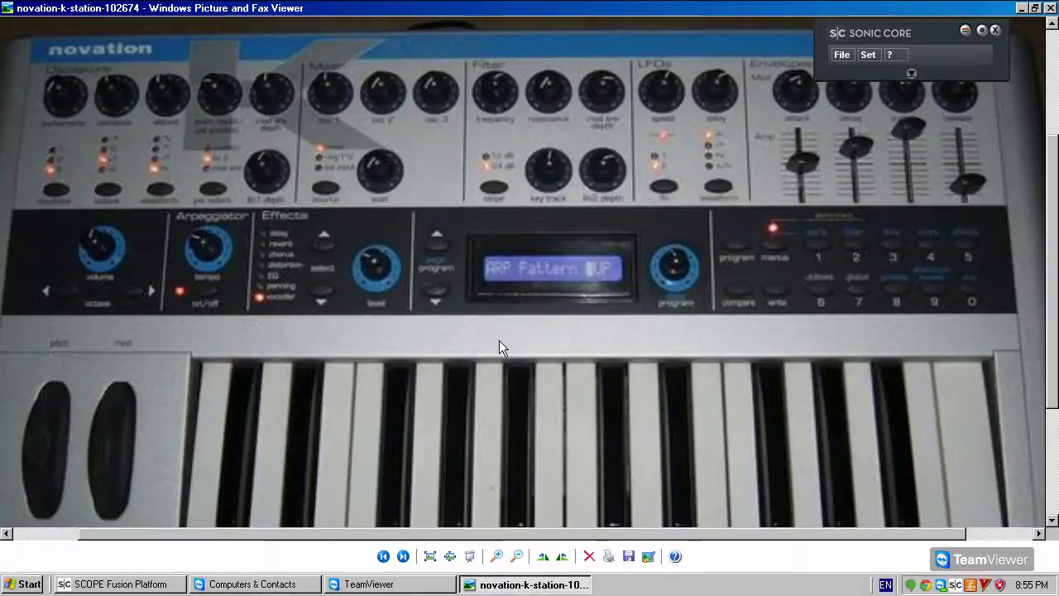
left_click(120, 584)
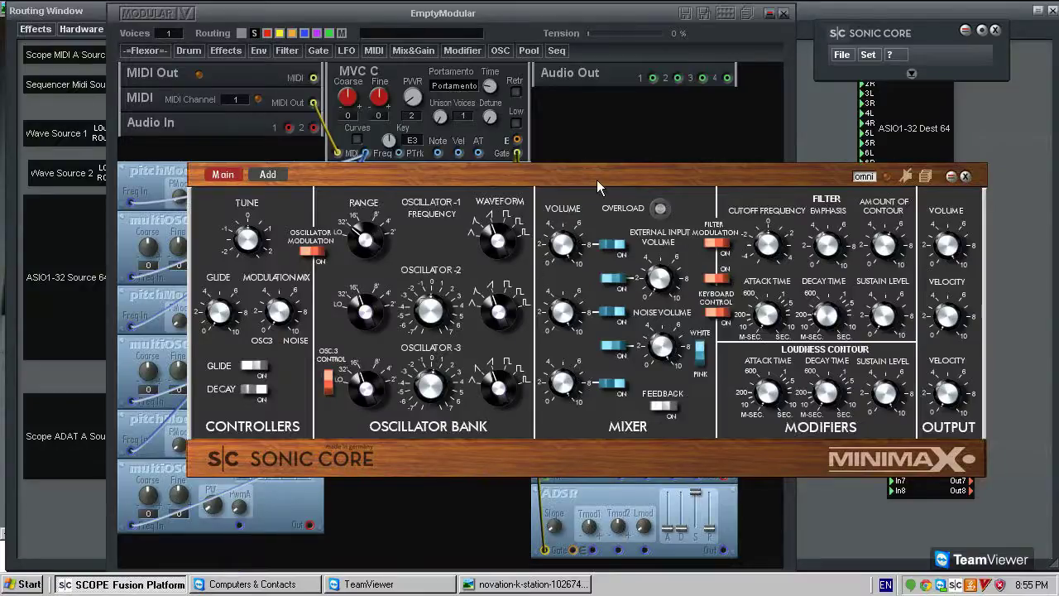
left_click_drag(603, 174, 750, 144)
Step: Add a Noise Generator module and place it directly beneath Audio In, above the first pitchModifier B
left_click(509, 52)
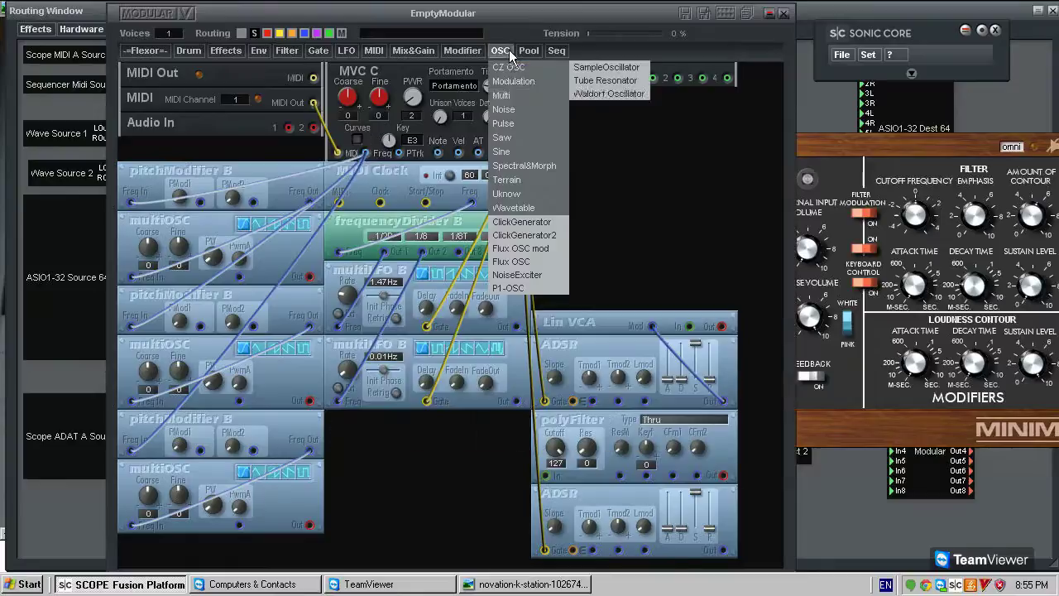
mouse_move(542, 110)
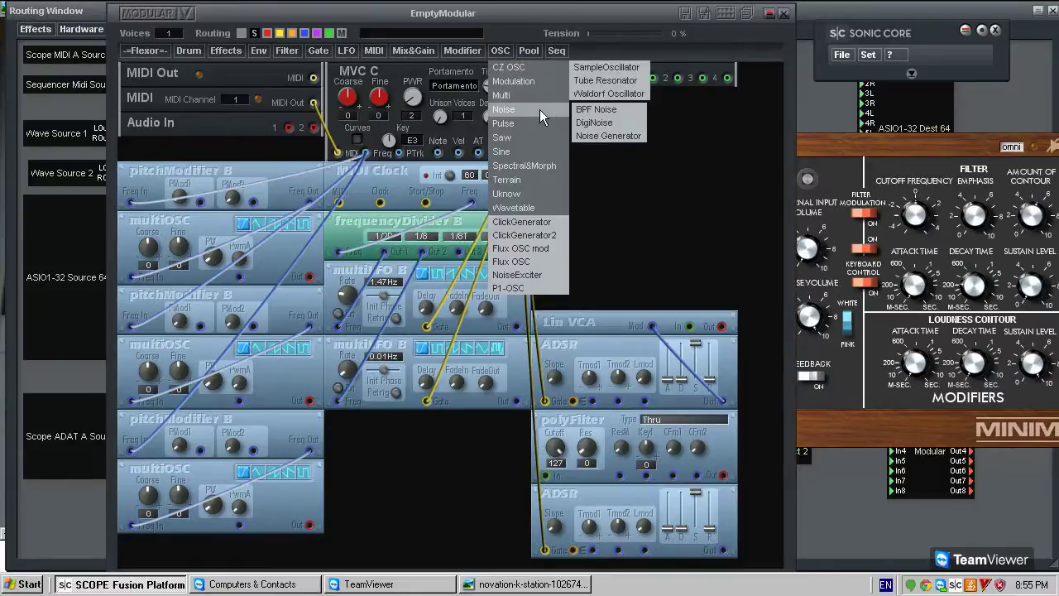
left_click(617, 136)
left_click(622, 168)
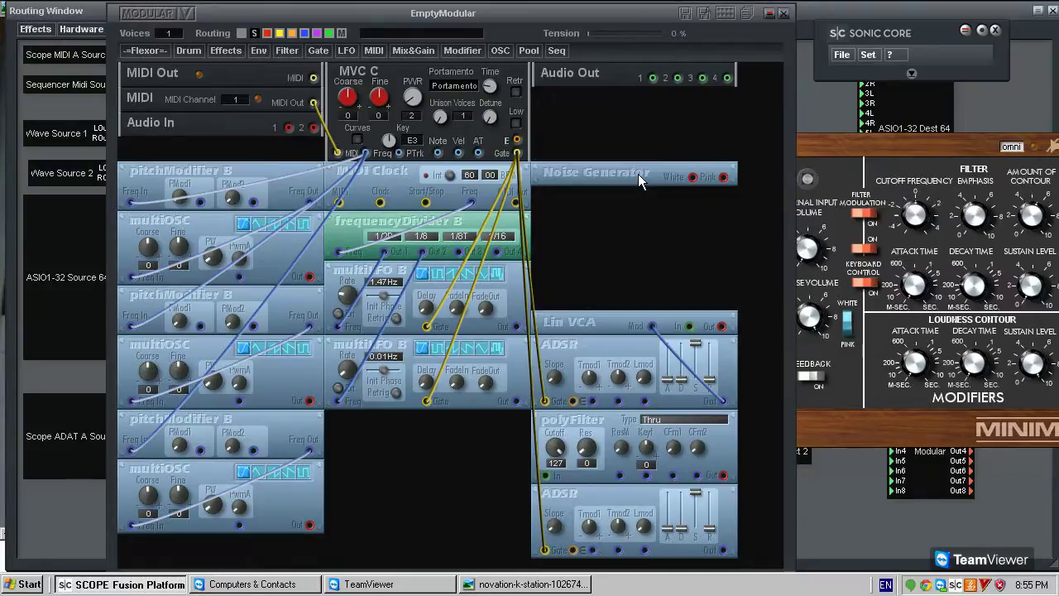
left_click_drag(642, 181, 692, 179)
left_click_drag(684, 169, 231, 151)
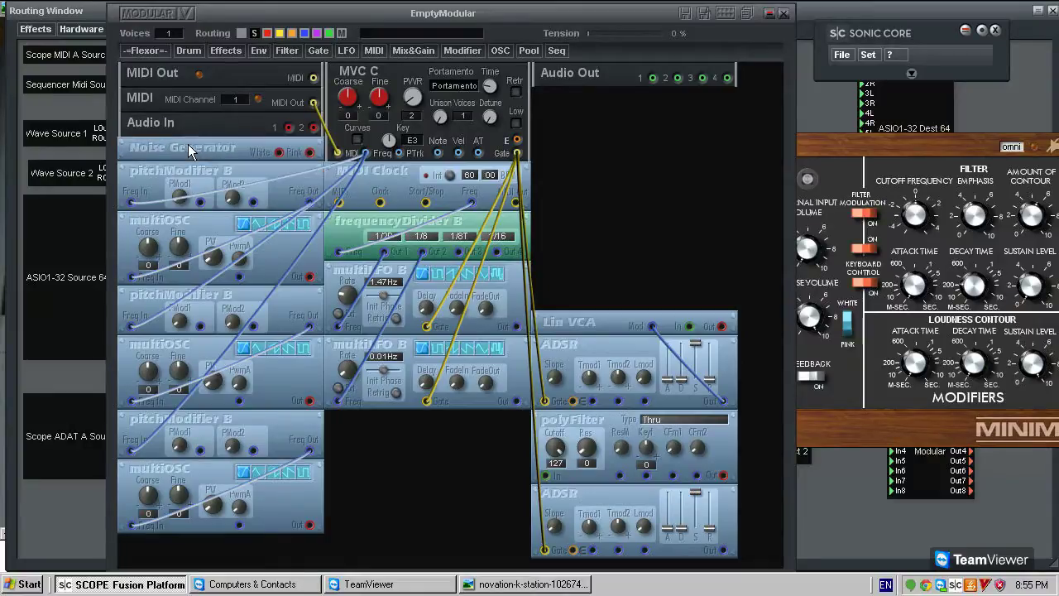
Step: Check the Minimax mixer section, and add a Mix 4 module directly beneath the lowest multiOSC
left_click(813, 306)
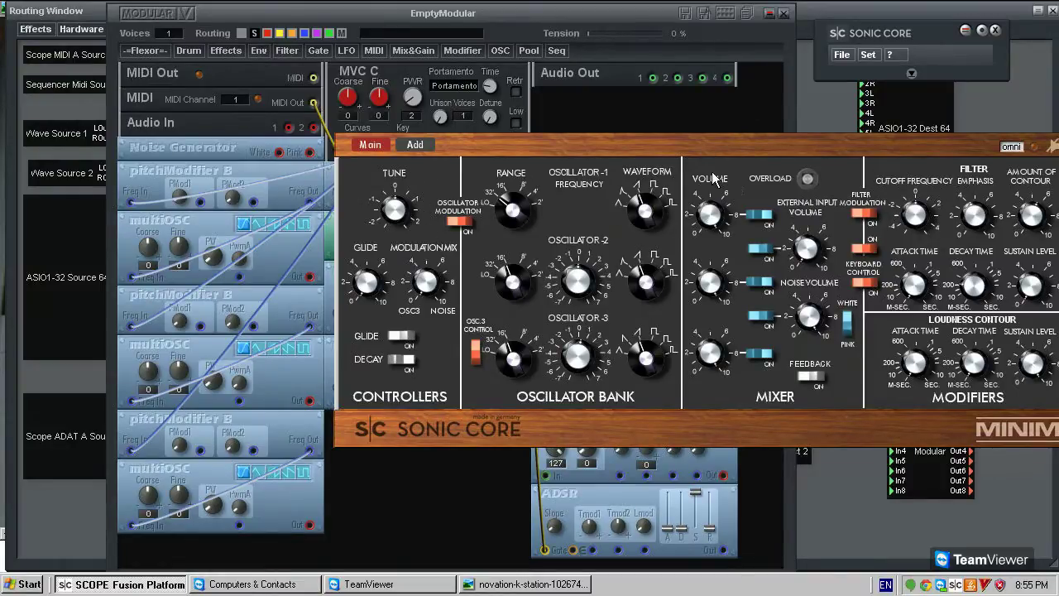
left_click(406, 523)
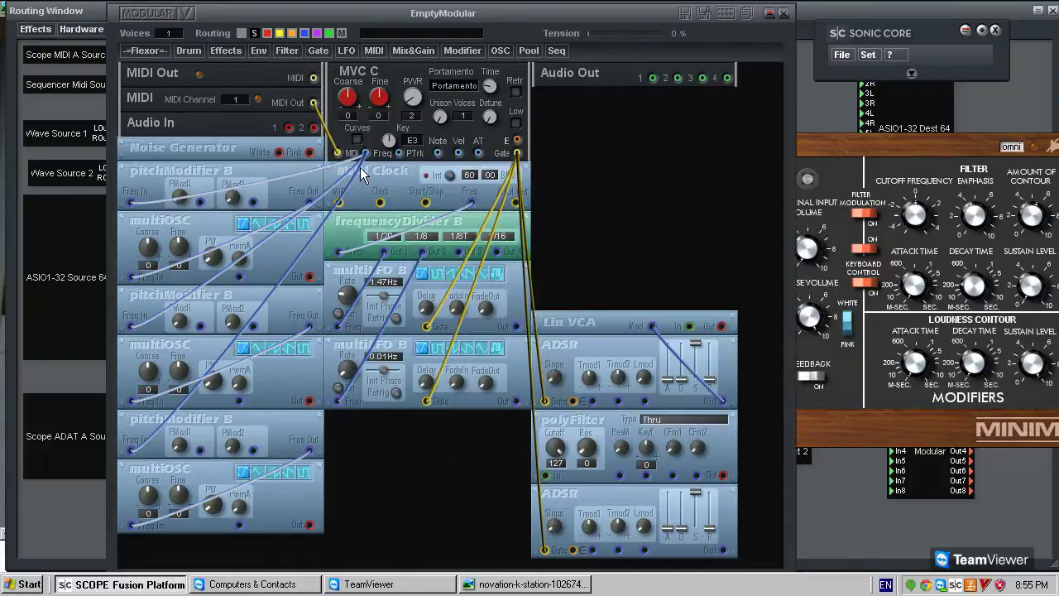
left_click(406, 50)
mouse_move(427, 112)
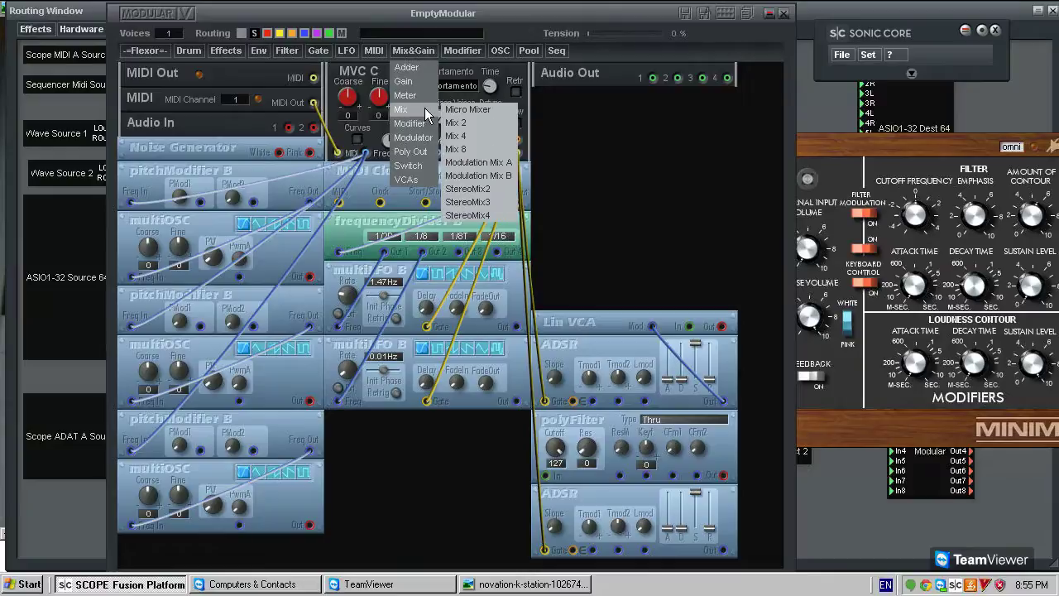
left_click(478, 143)
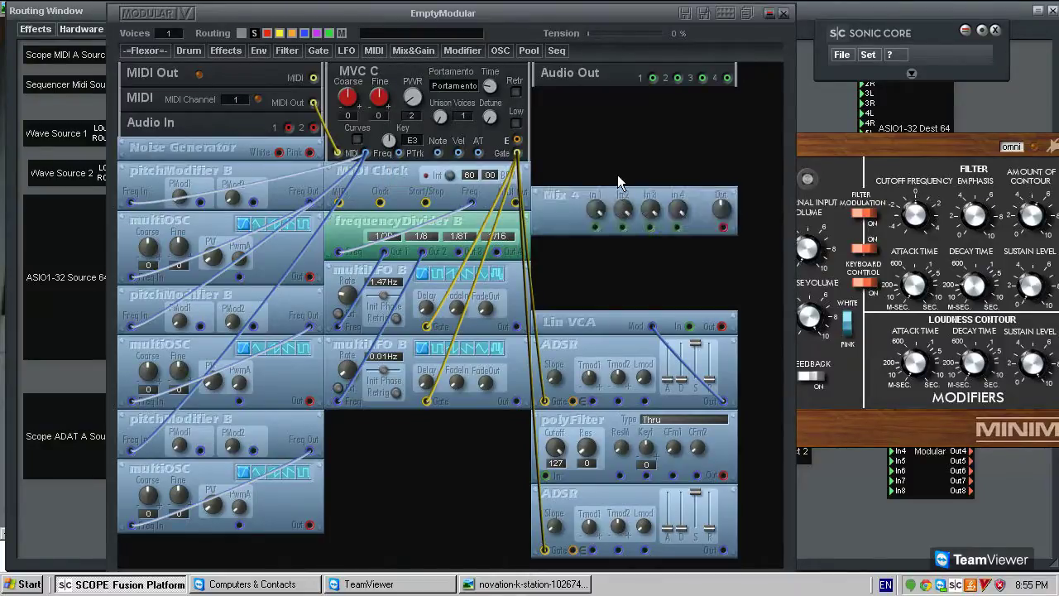
left_click_drag(596, 220, 184, 568)
scroll(284, 467, "down", 1)
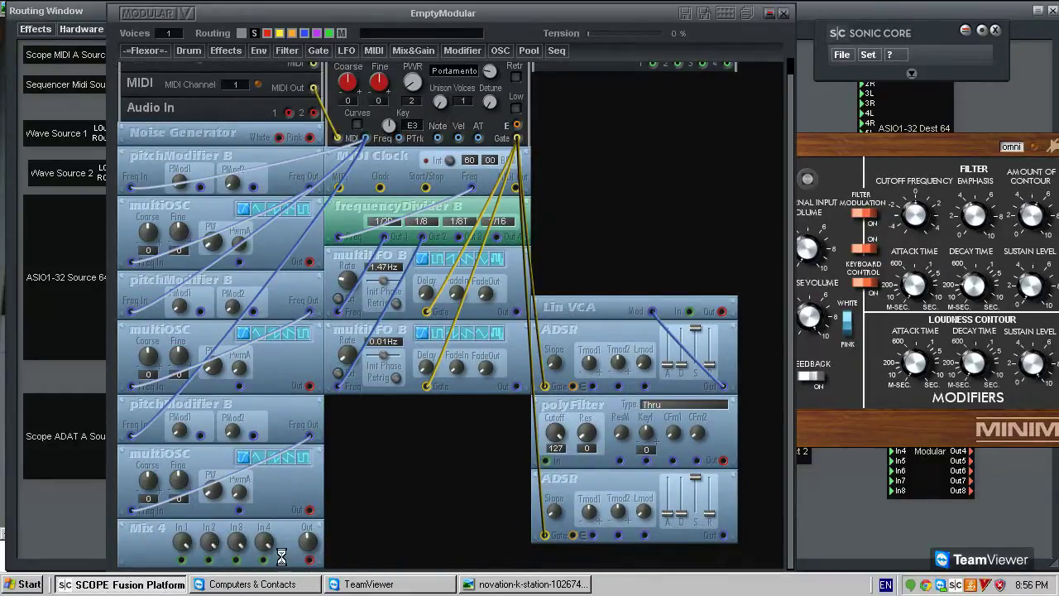
Step: Wire the Noise Generator's White output to Mix 4 In 4 and the top multiOSC's output to In 1, with blue cables
left_click(265, 559)
right_click(271, 507)
left_click(290, 433)
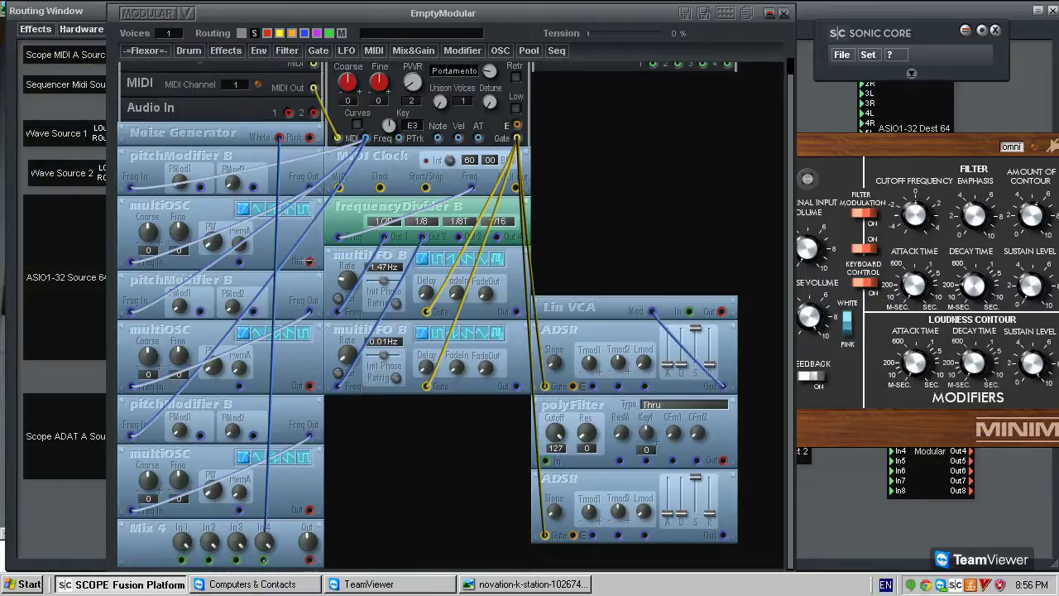
left_click_drag(254, 451, 183, 561)
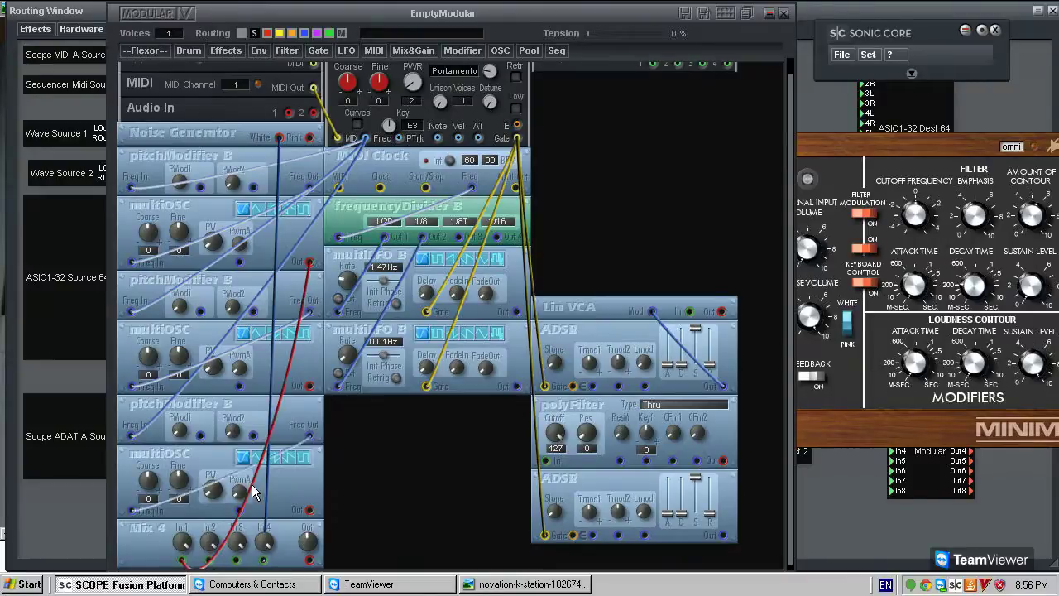
right_click(292, 332)
left_click(297, 339)
Step: Wire the middle multiOSC's output to Mix 4 In 2 and the lowest multiOSC's output to In 3, with blue cables
left_click(309, 386)
left_click(209, 559)
right_click(300, 425)
left_click(306, 436)
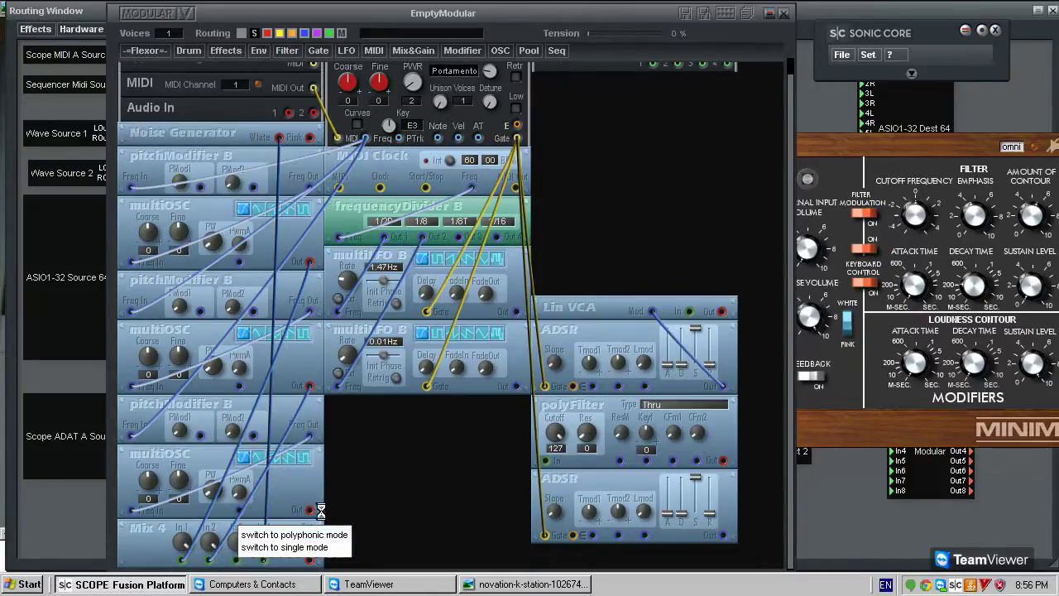
left_click_drag(311, 511, 239, 558)
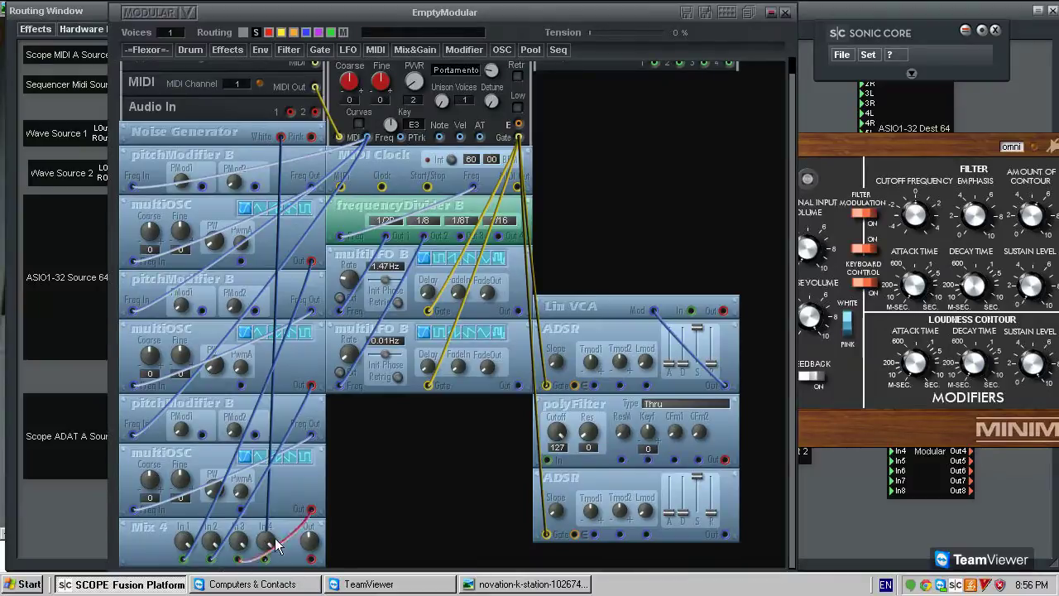
right_click(296, 521)
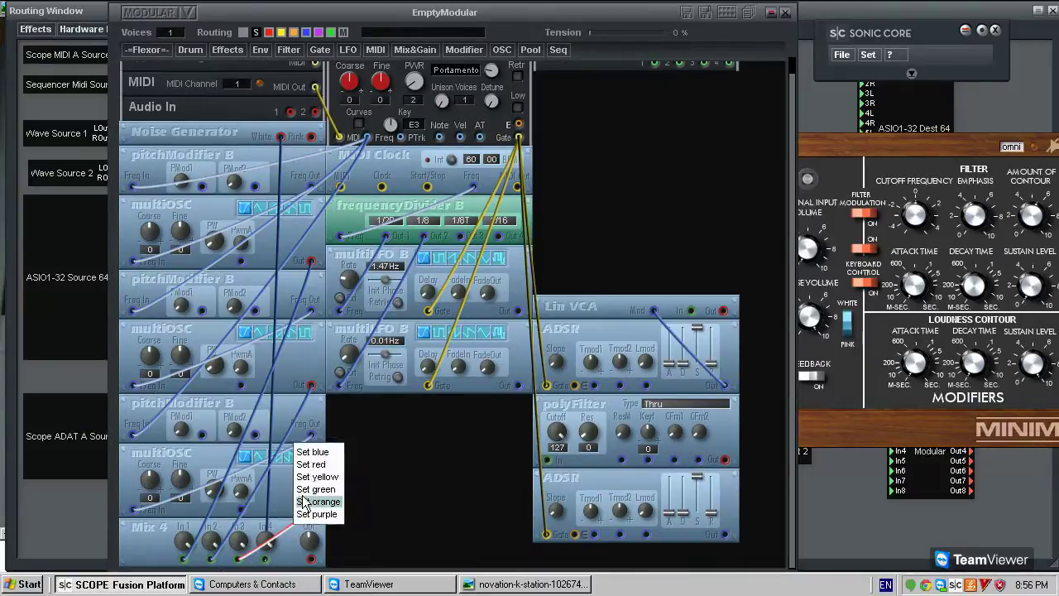
left_click(311, 448)
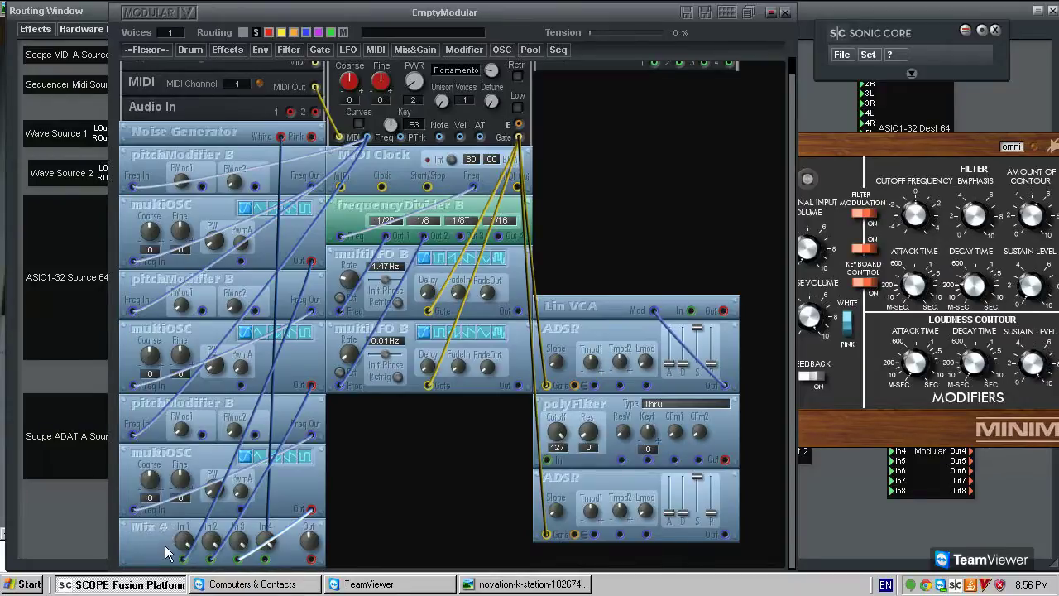
left_click_drag(347, 453, 353, 450)
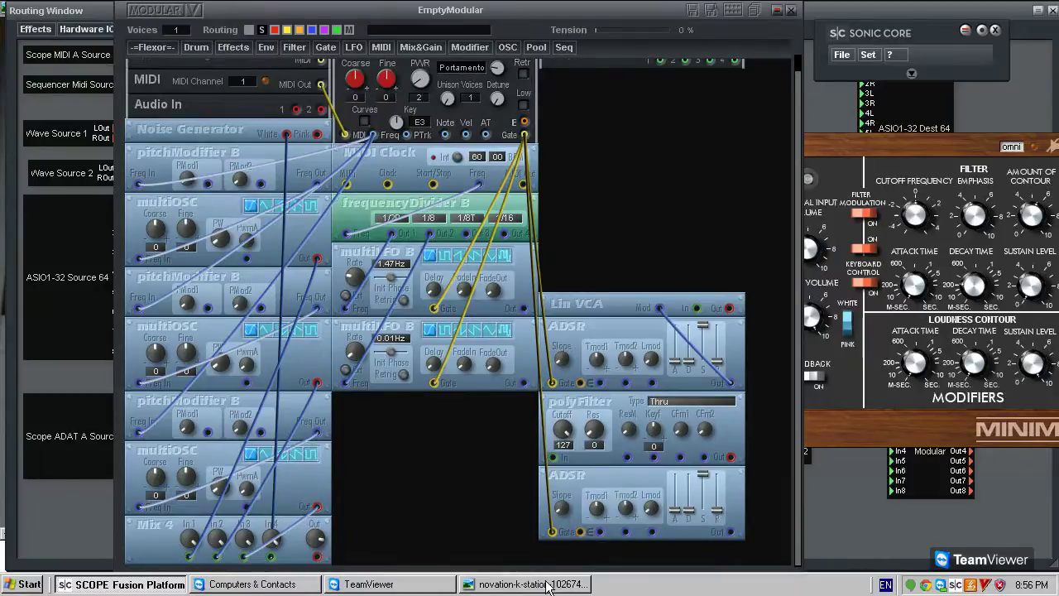
Step: Check the Novation K-Station photo, and compare it with the patch's Mix 4 section
left_click(546, 584)
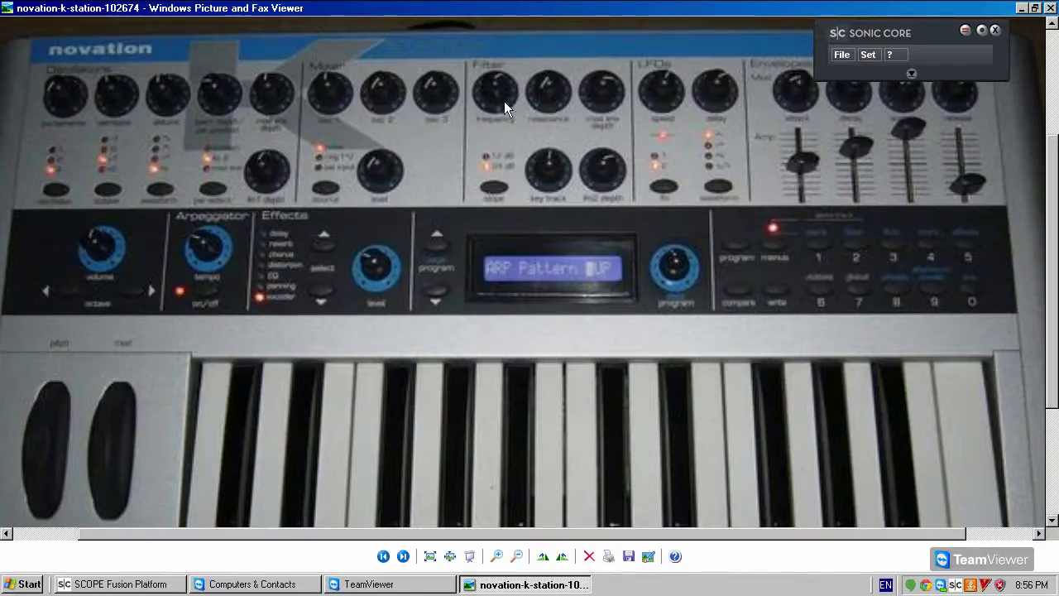
left_click(124, 584)
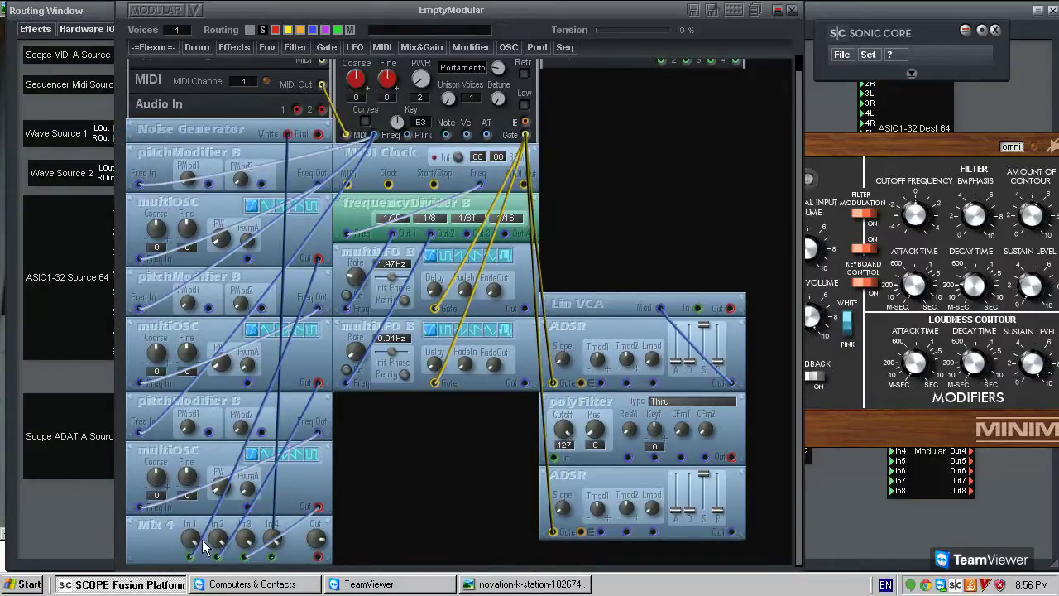
left_click_drag(175, 536, 159, 538)
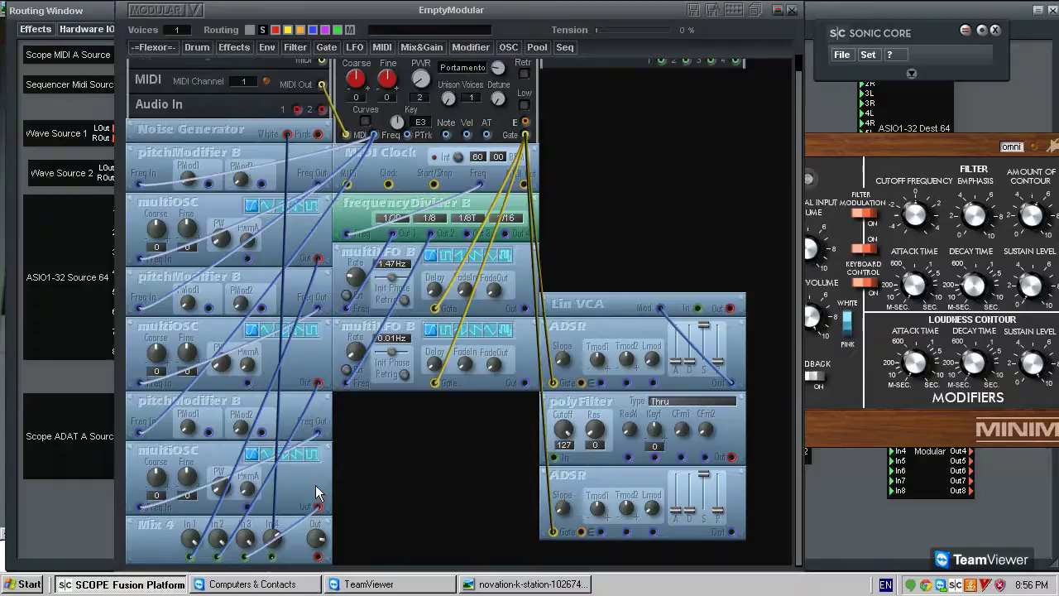
Step: Add a Static Crossfade module in the second column, beside the lowest multiOSC
left_click(470, 47)
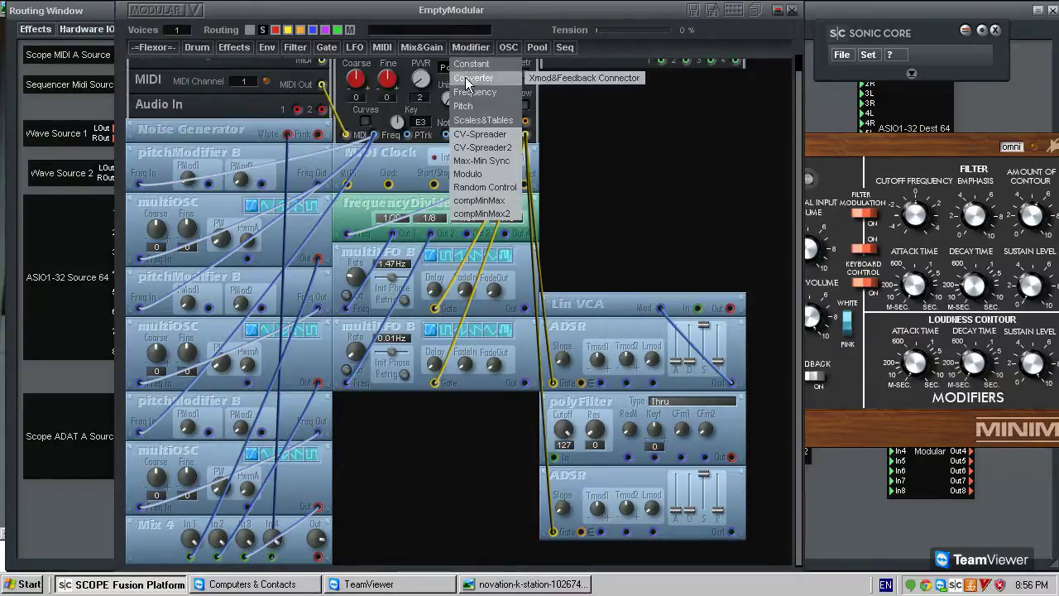
left_click(421, 48)
left_click(252, 109)
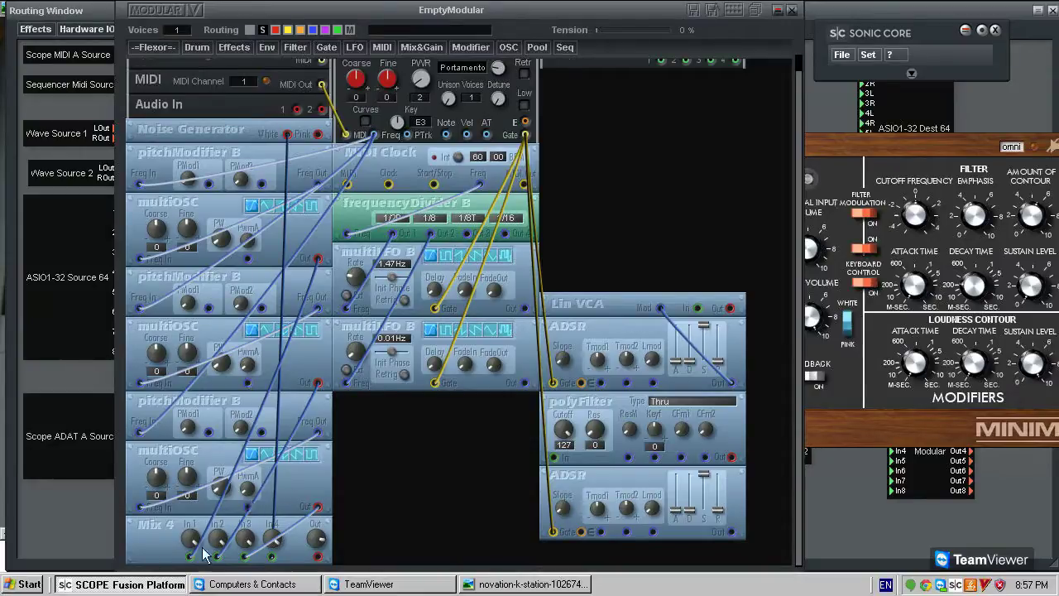
left_click(429, 48)
mouse_move(441, 152)
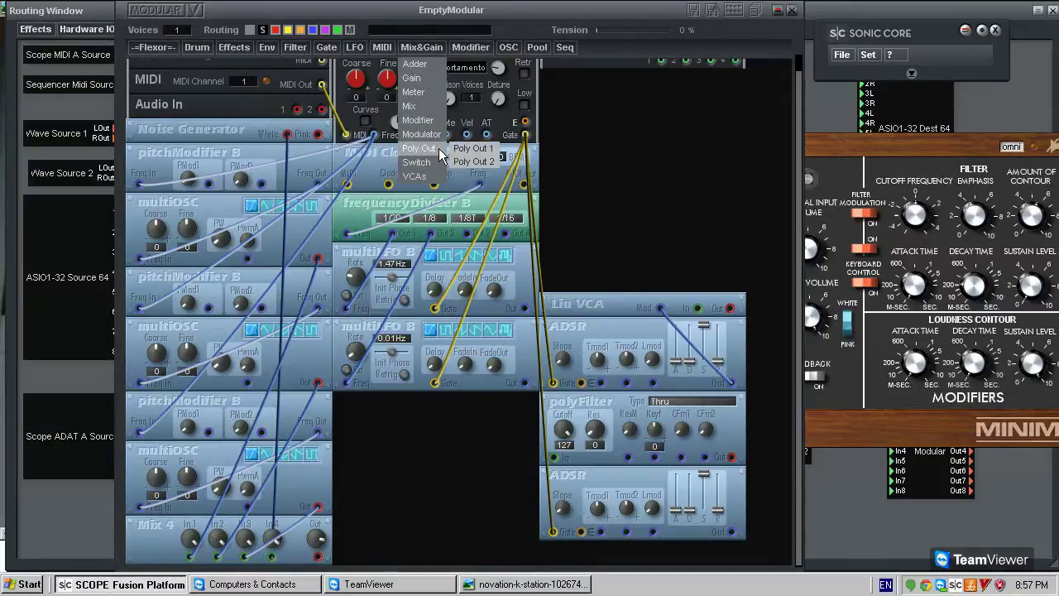
mouse_move(435, 135)
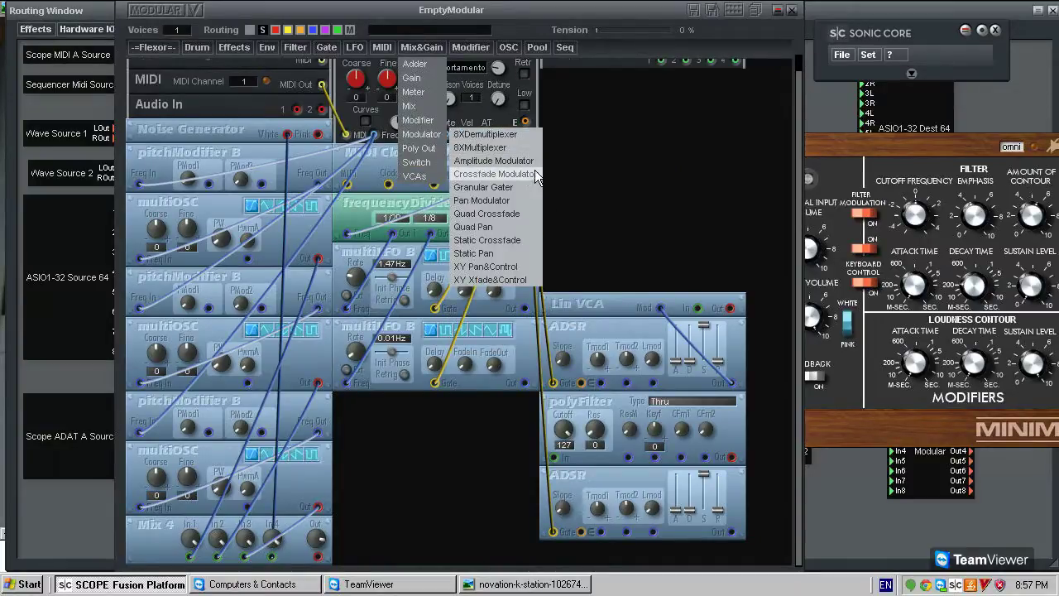
left_click(487, 240)
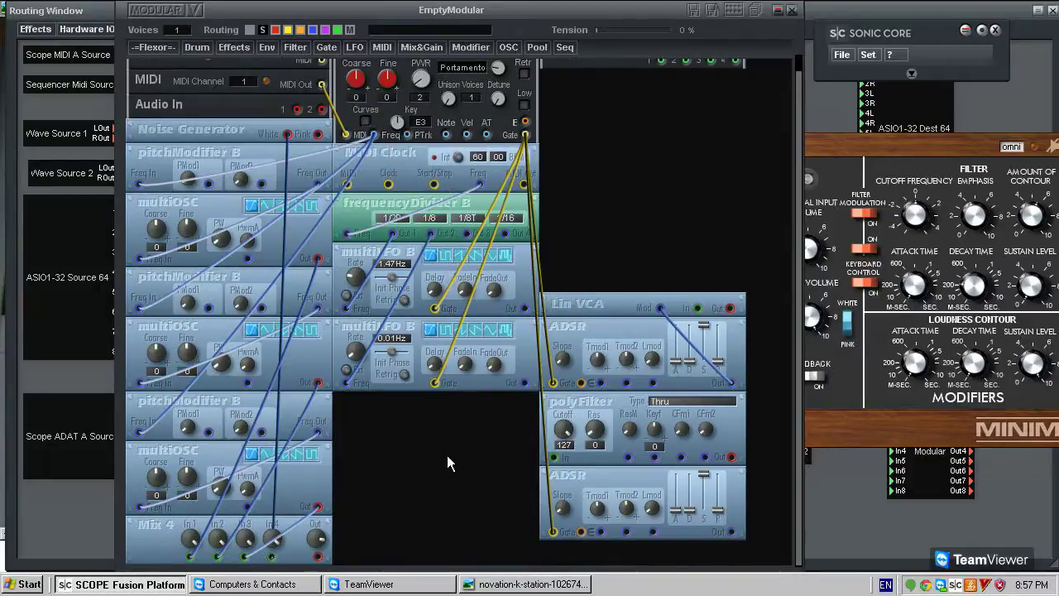
left_click(447, 462)
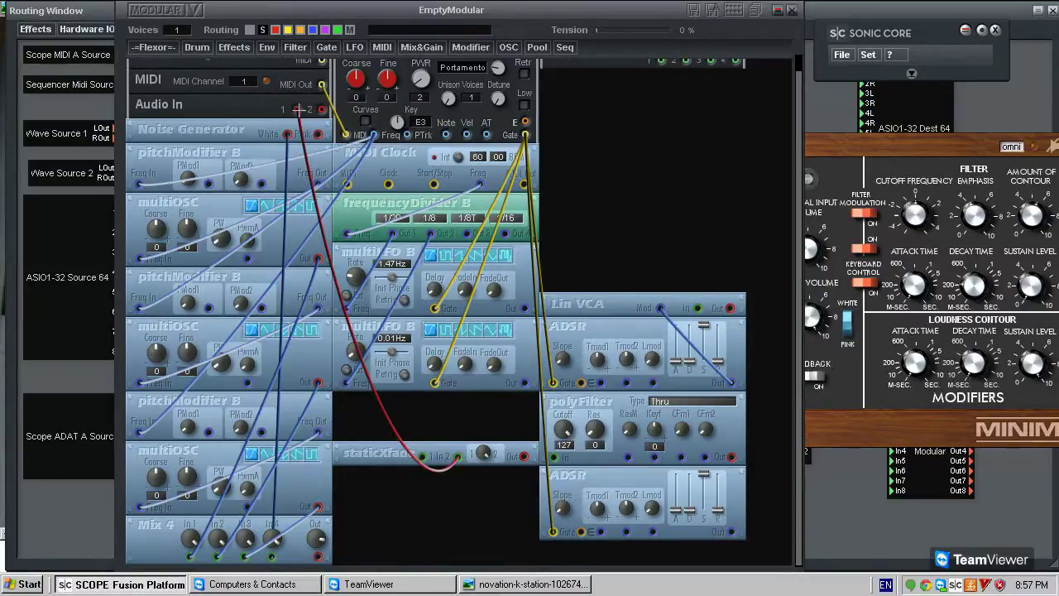
Step: Wire Audio In 1 to the staticXfade's In 2, and color the cable blue
left_click_drag(190, 103, 191, 102)
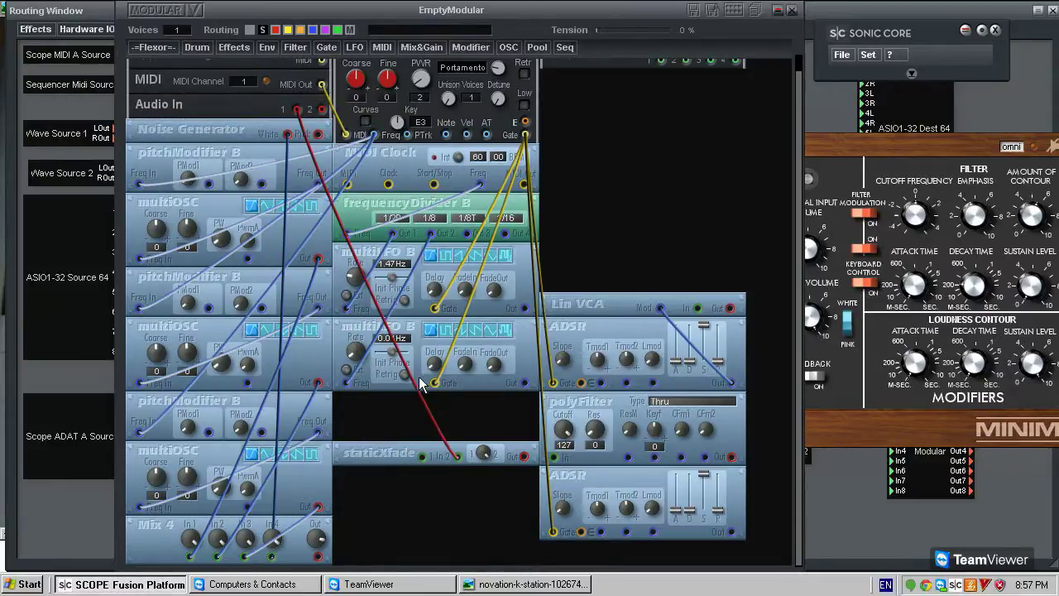
right_click(397, 352)
right_click(400, 355)
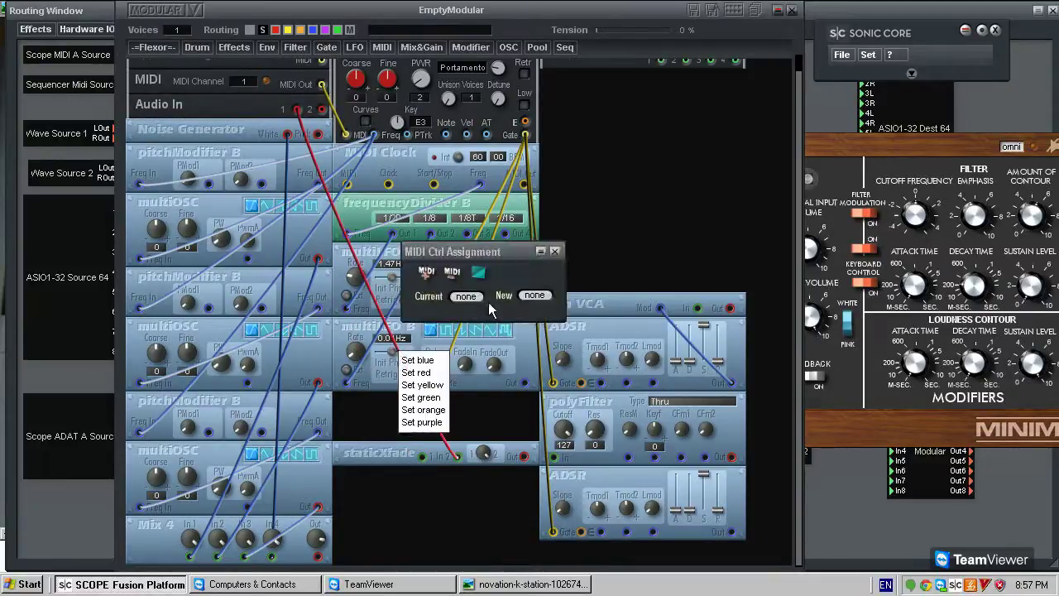
left_click(552, 252)
right_click(386, 326)
left_click(406, 332)
Step: Wire the Mix 4 output to the staticXfade's In 1 with a blue cable
left_click_drag(422, 457, 318, 556)
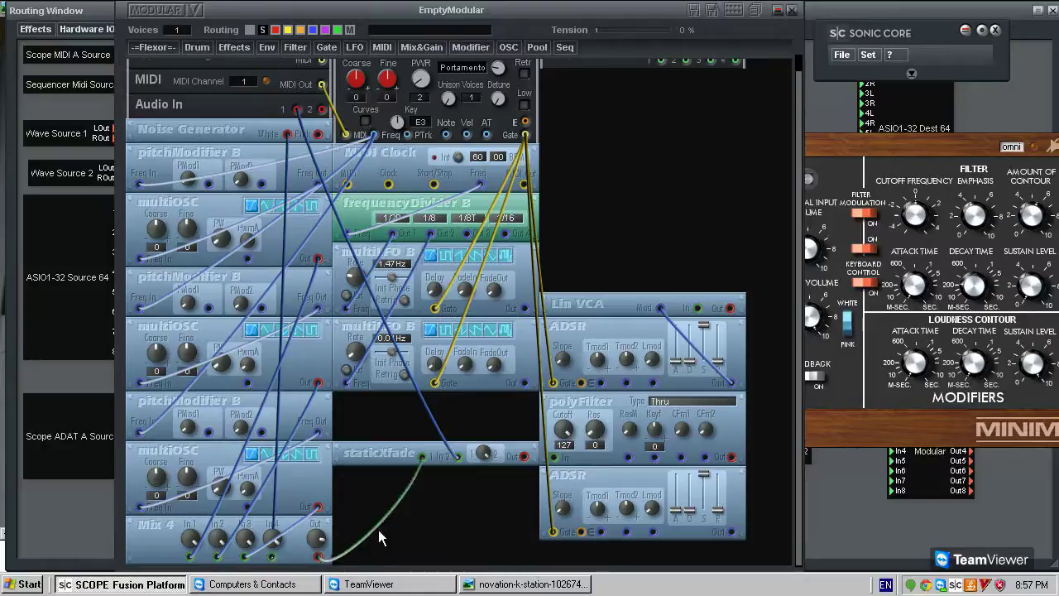
right_click(378, 527)
left_click(396, 455)
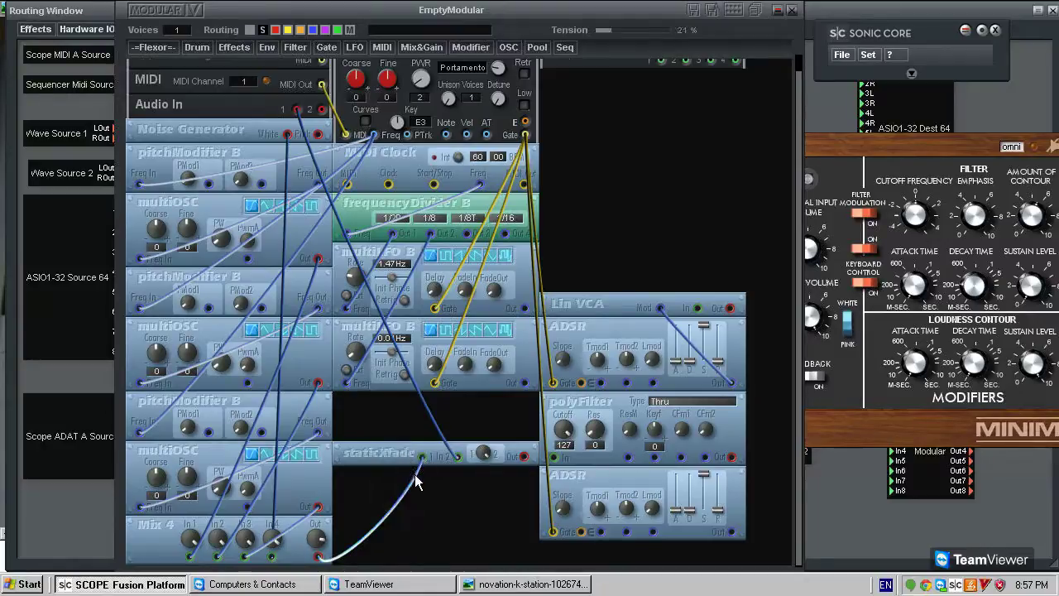
left_click_drag(267, 105, 214, 117)
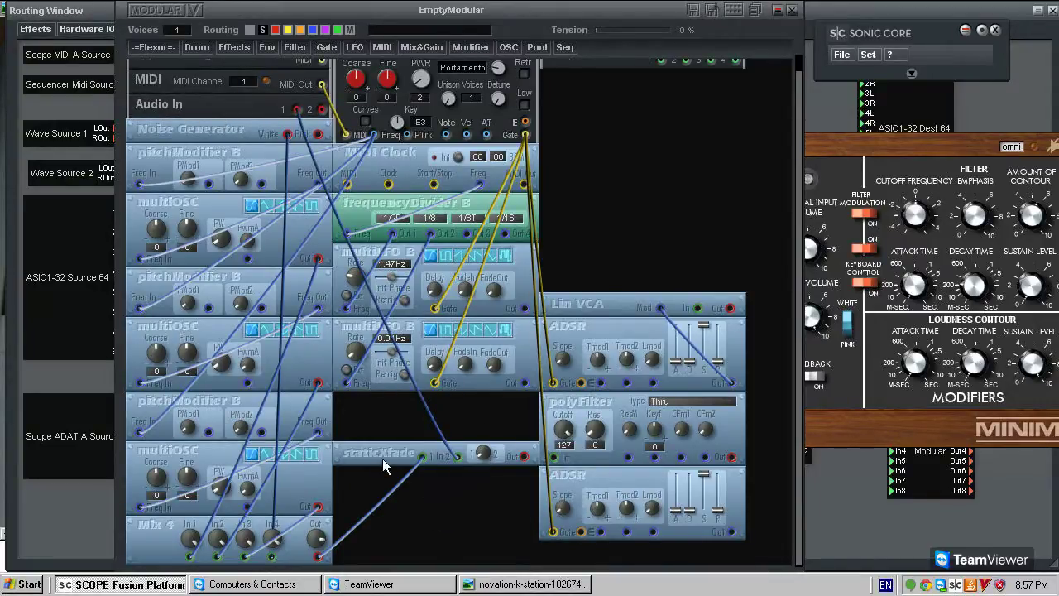
Step: Move the staticXfade module into the first column, directly beneath Mix 4
left_click_drag(379, 456, 188, 579)
scroll(586, 426, "down", 1)
left_click_drag(278, 551, 291, 552)
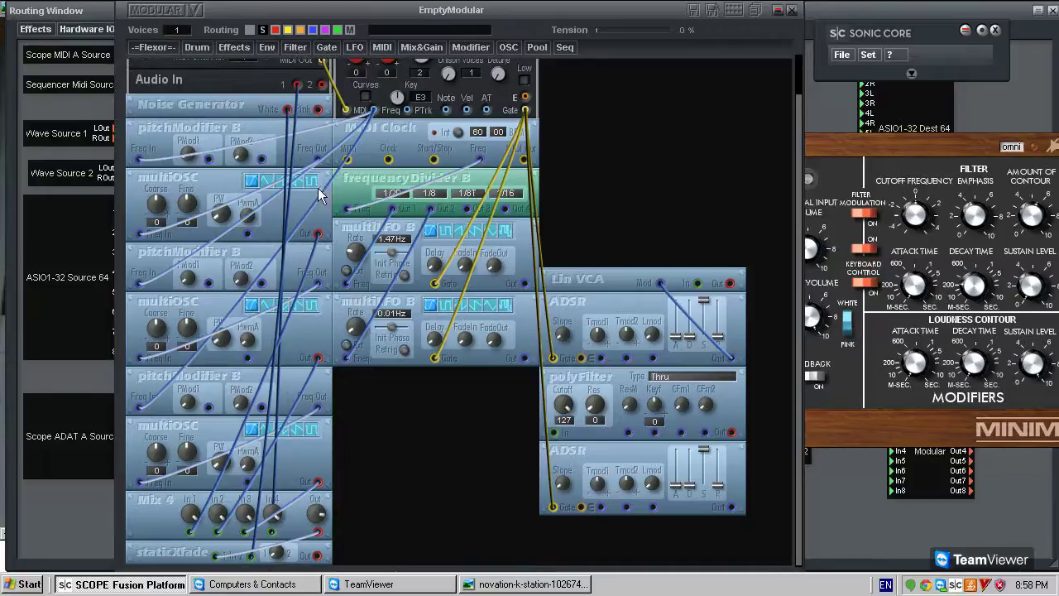
Step: Examine the Minimax filter section and the Feedback switch in its mixer section
left_click(832, 143)
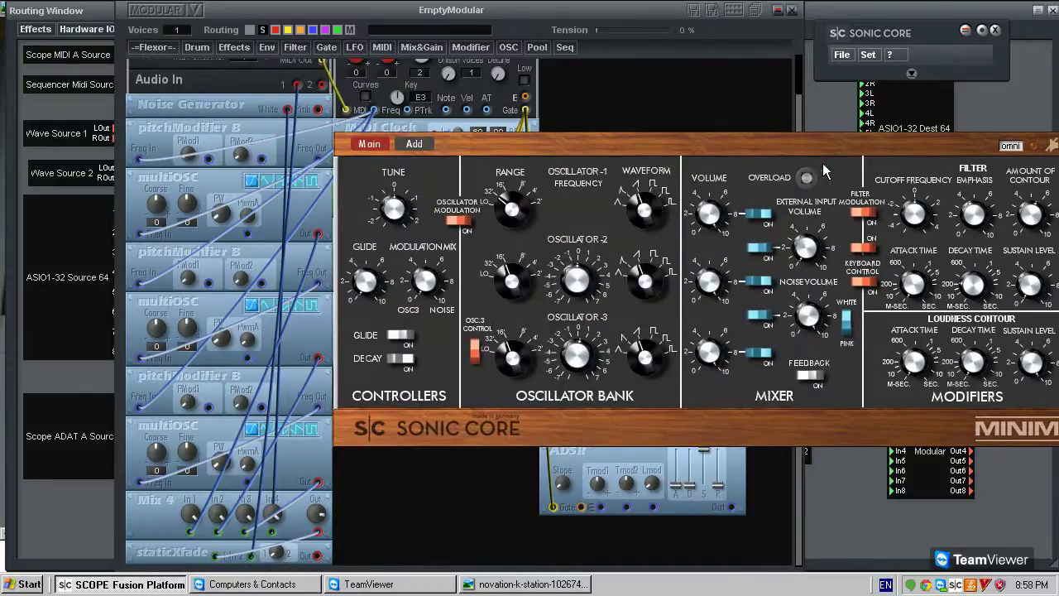
left_click_drag(802, 149, 633, 146)
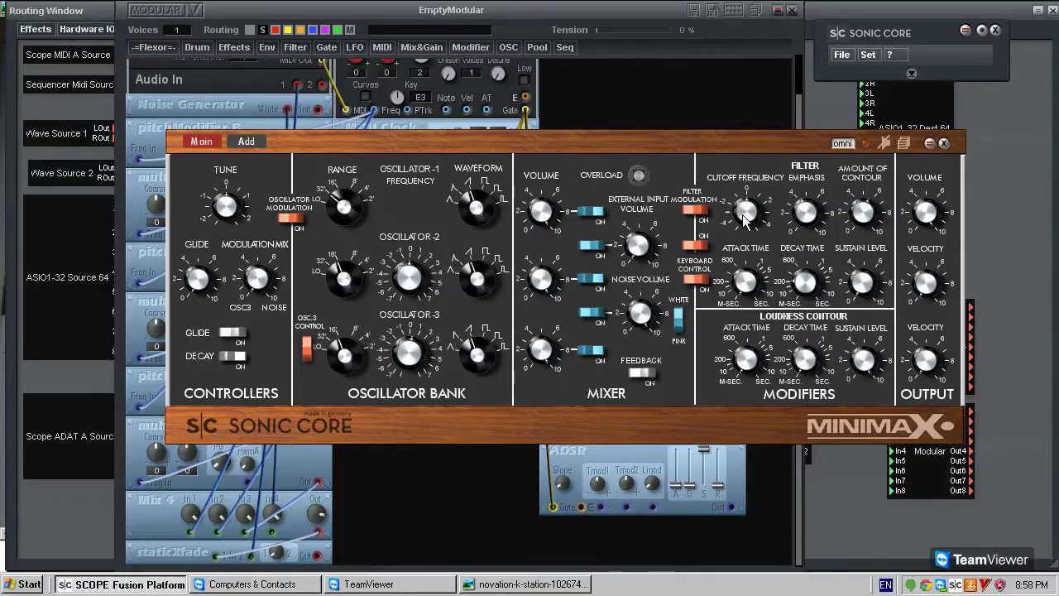
left_click(650, 376)
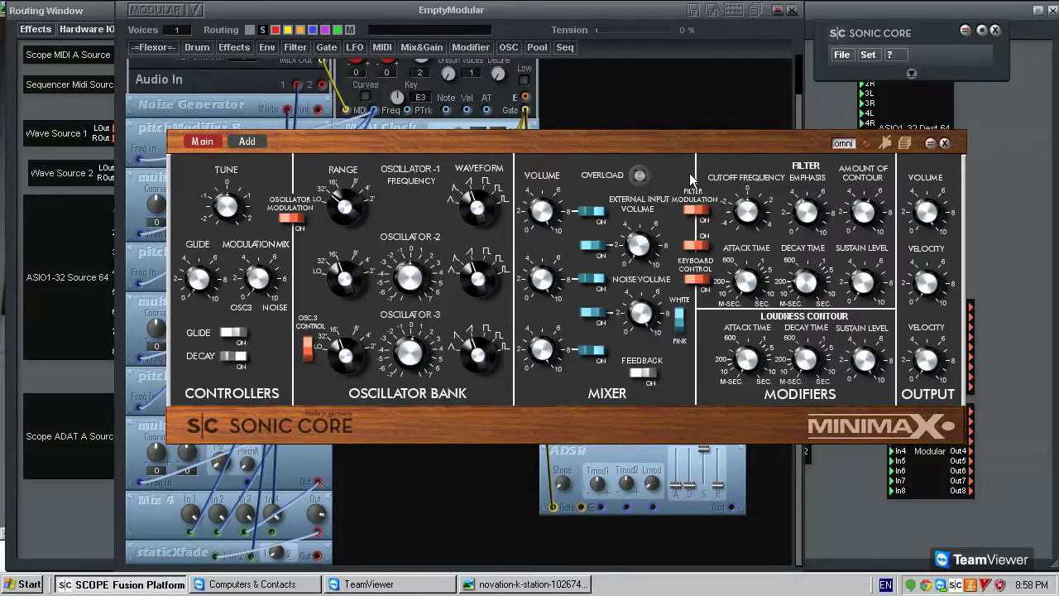
left_click(676, 124)
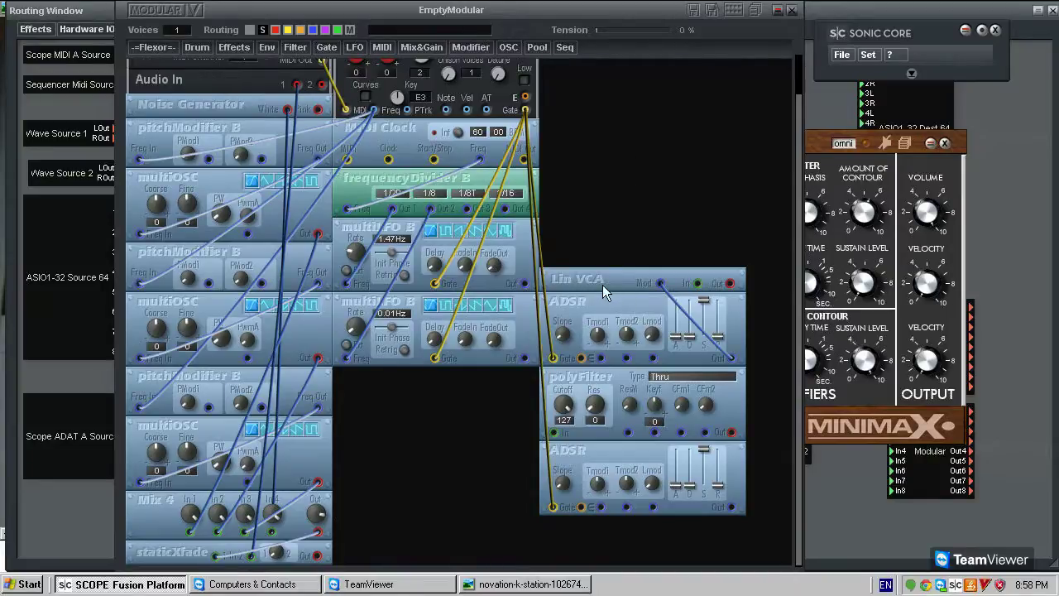
left_click(826, 142)
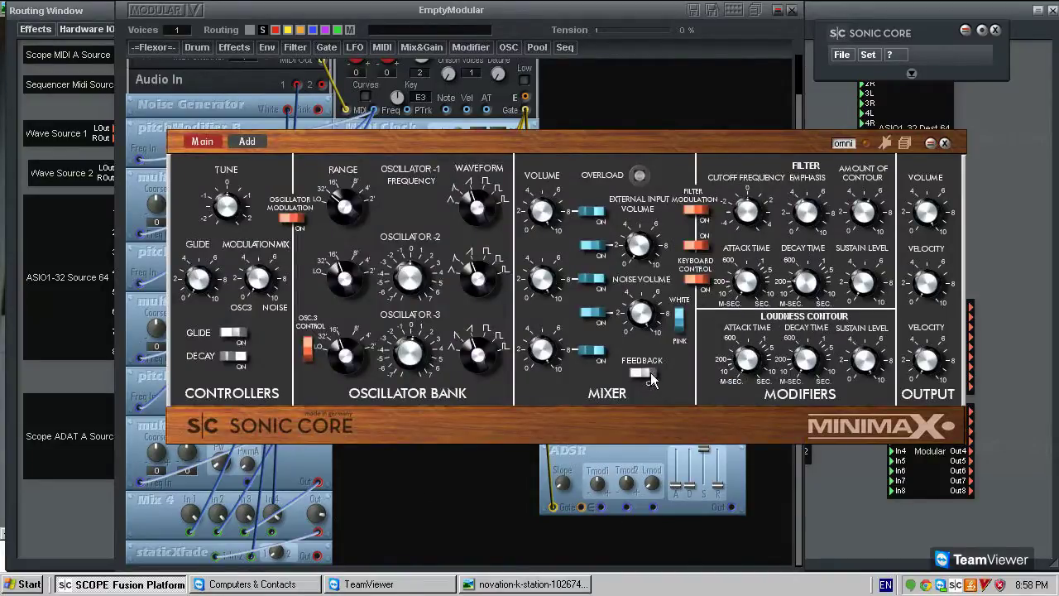
Step: Move the polyFilter beside the lowest multiOSC, and align the lower ADSR in the same row of the third column
left_click(439, 517)
left_click_drag(605, 373, 409, 420)
left_click_drag(618, 447, 630, 419)
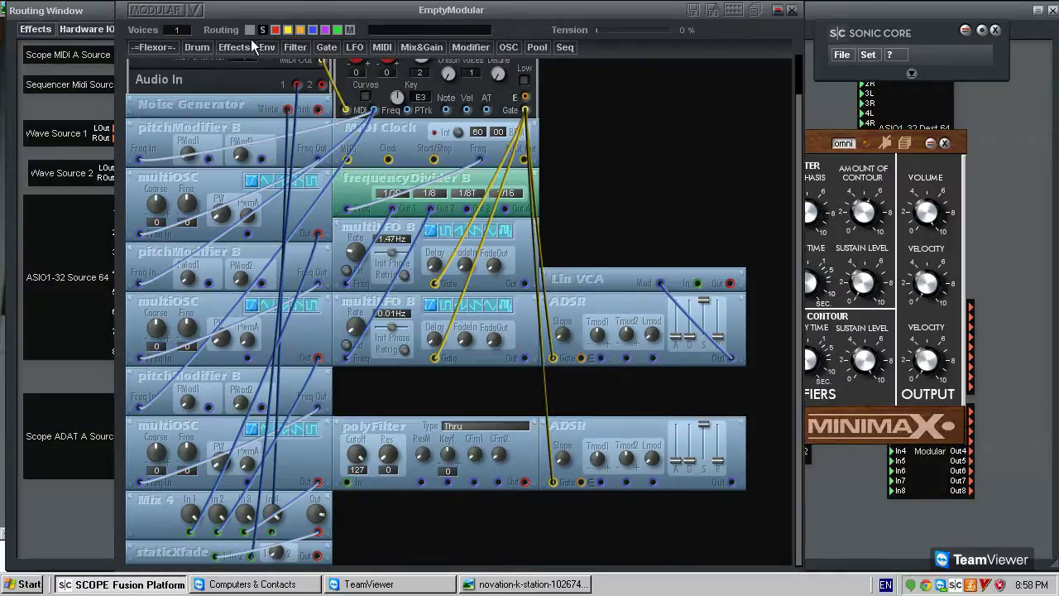
Step: Add an Xmod&Feedback Connector module and place it in the second column below the polyFilter
left_click(470, 48)
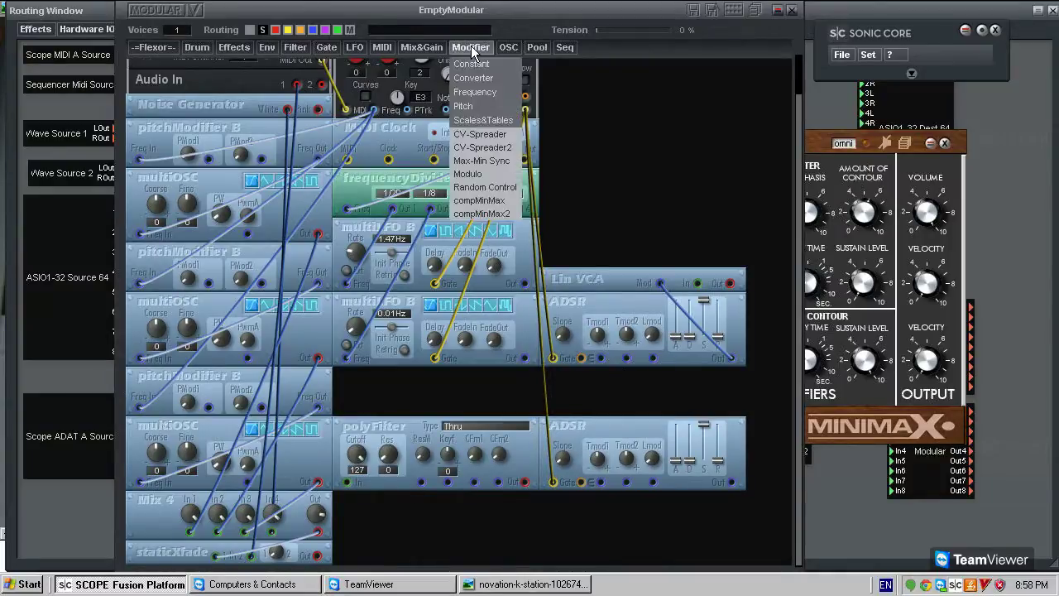
mouse_move(492, 79)
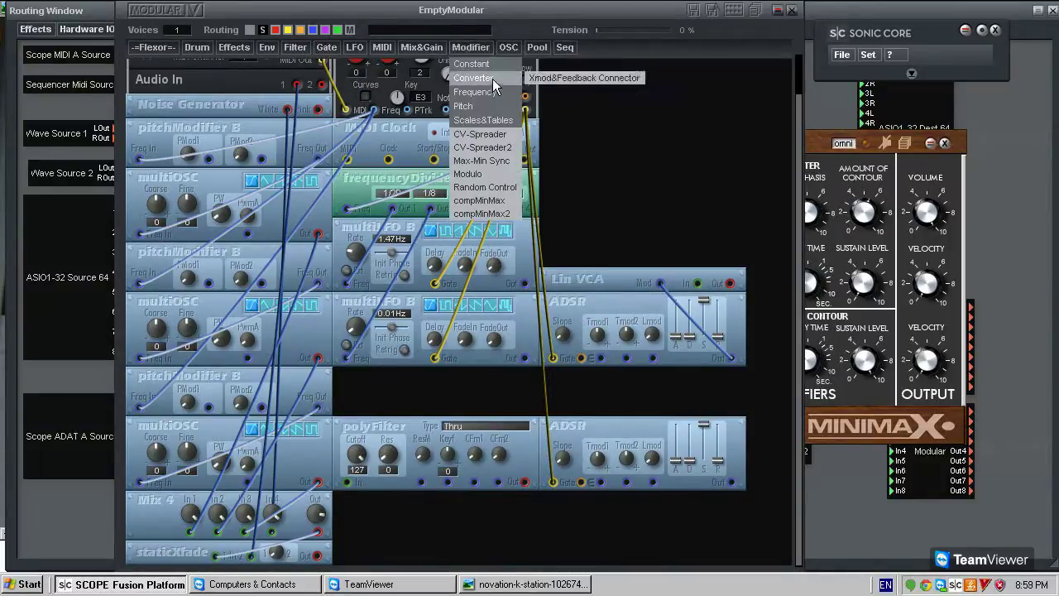
left_click(566, 80)
left_click(625, 167)
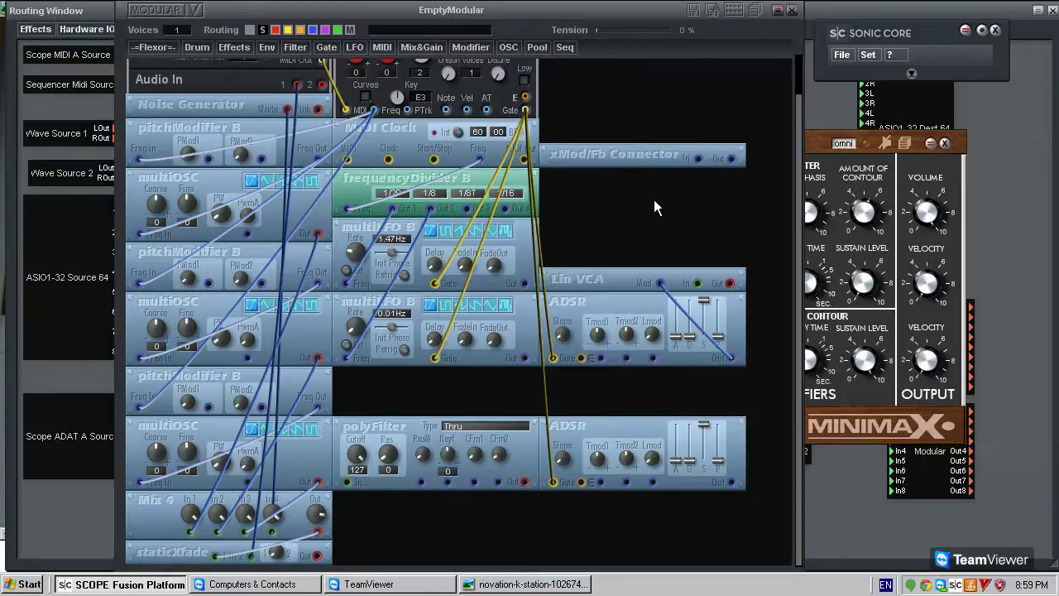
left_click_drag(648, 156, 649, 180)
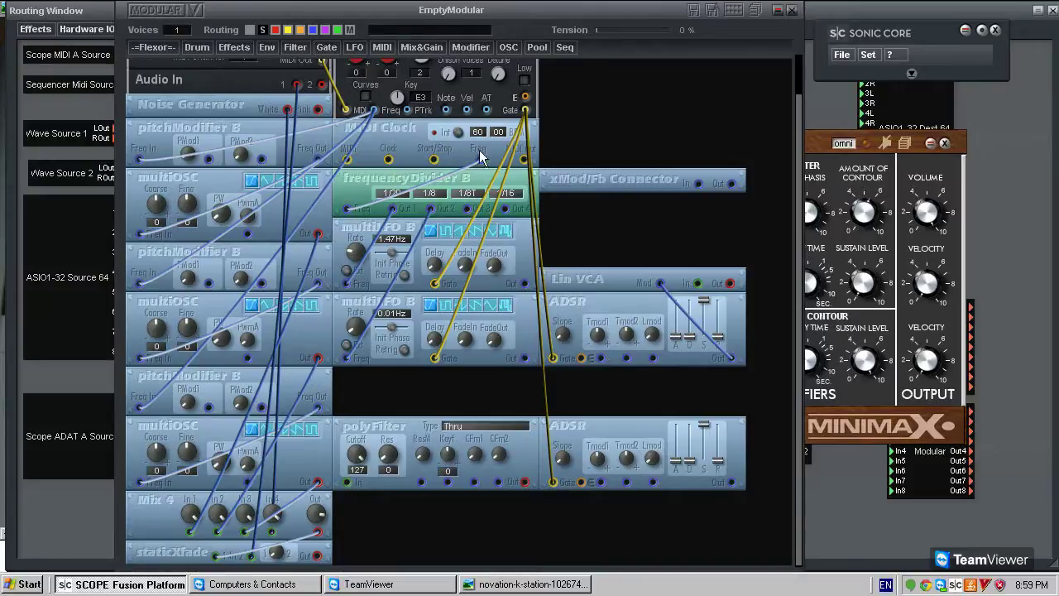
left_click_drag(603, 181, 434, 524)
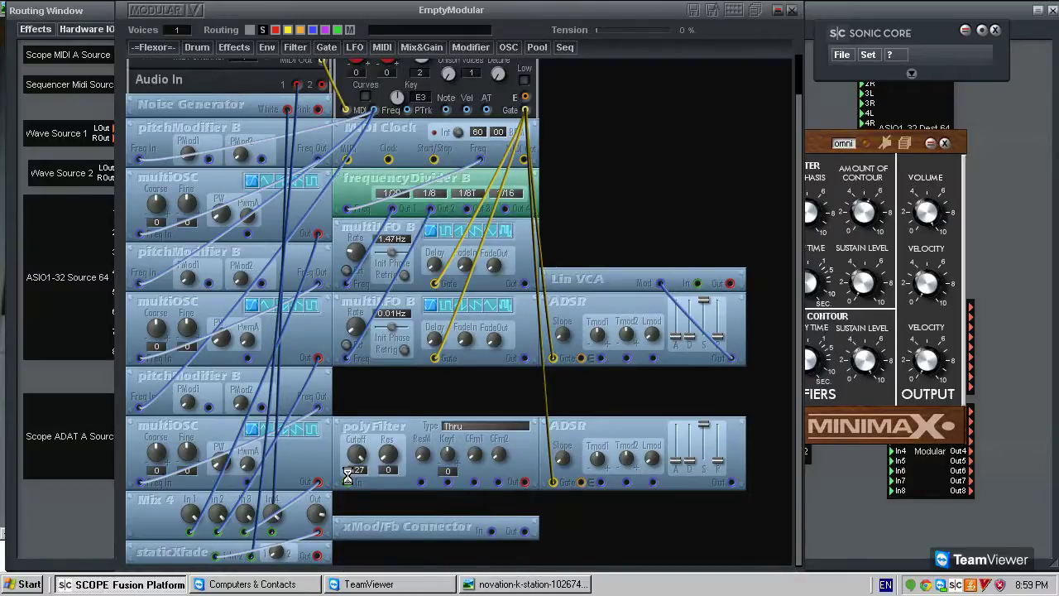
Step: Wire the staticXfade's output to polyFilter In, and the polyFilter's output to the xMod/Fb Connector's input
left_click_drag(349, 484, 318, 556)
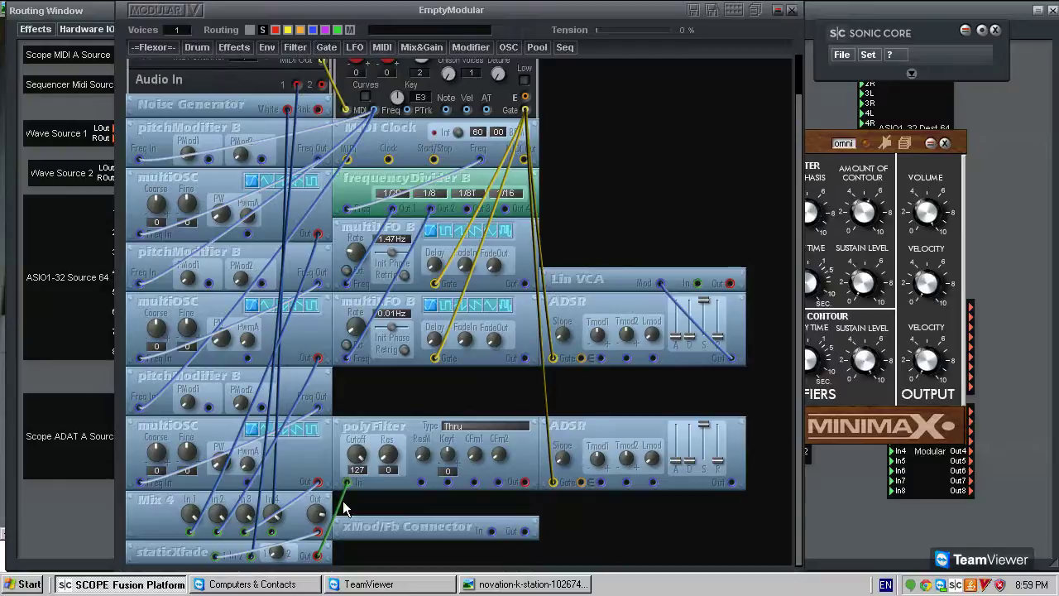
left_click(493, 530)
left_click_drag(419, 533, 427, 534)
Step: Delete the cable between the staticXfade's output and polyFilter In
key("ctrl+z")
left_click(341, 498)
key("Delete")
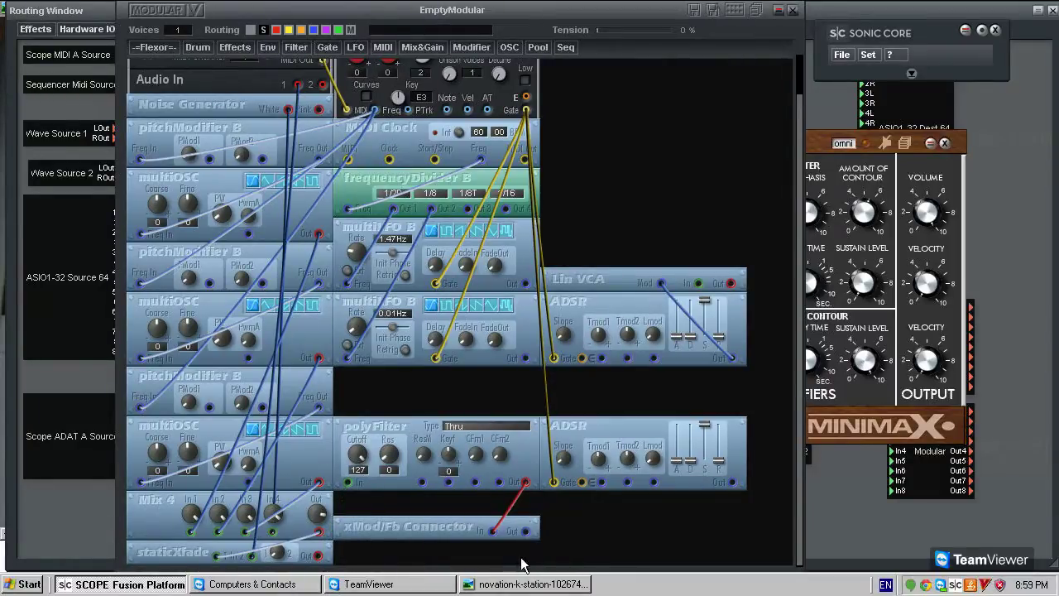
Step: Move the xMod/Fb Connector beside the staticXfade, and paste a second staticXfade directly beneath the polyFilter
left_click_drag(430, 527, 399, 549)
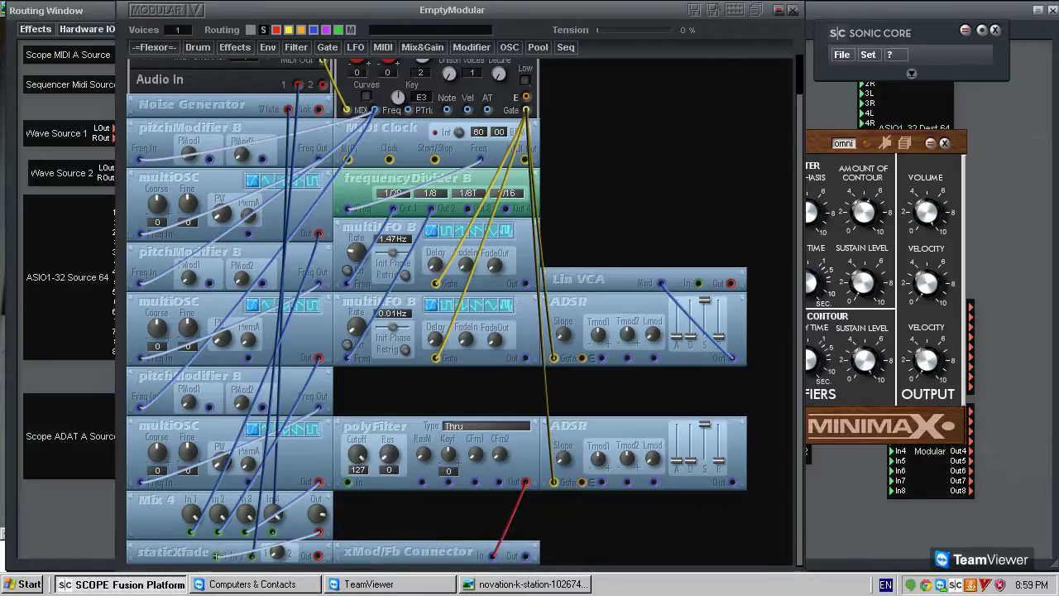
key("ctrl+v")
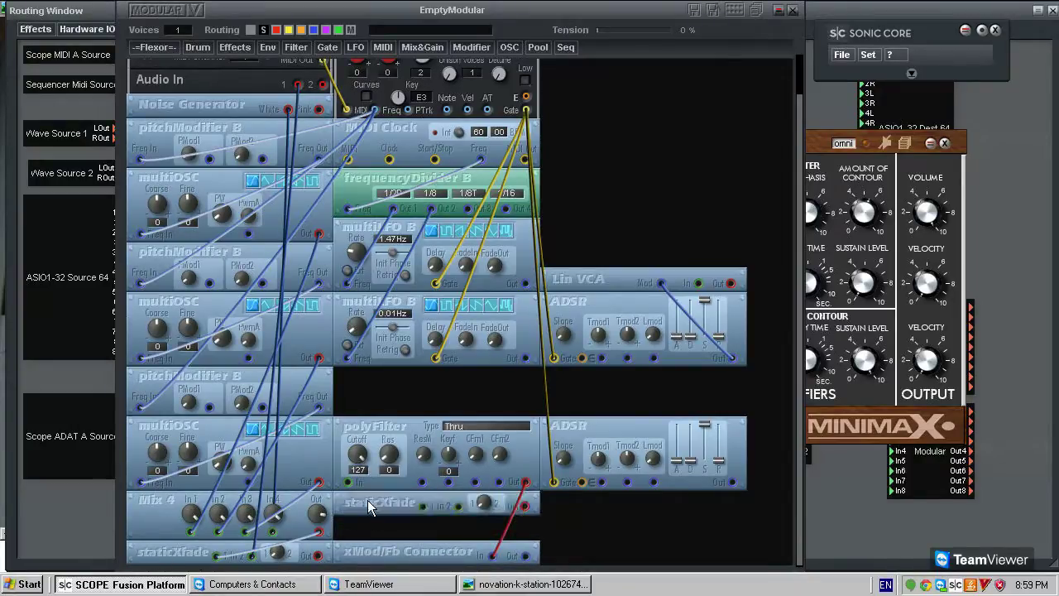
left_click(371, 509)
left_click_drag(371, 509, 370, 500)
Step: Wire the xMod/Fb Connector's output to the upper staticXfade's In 2 and the Mix 4 output to its In 1, with blue cables
left_click_drag(458, 506, 524, 556)
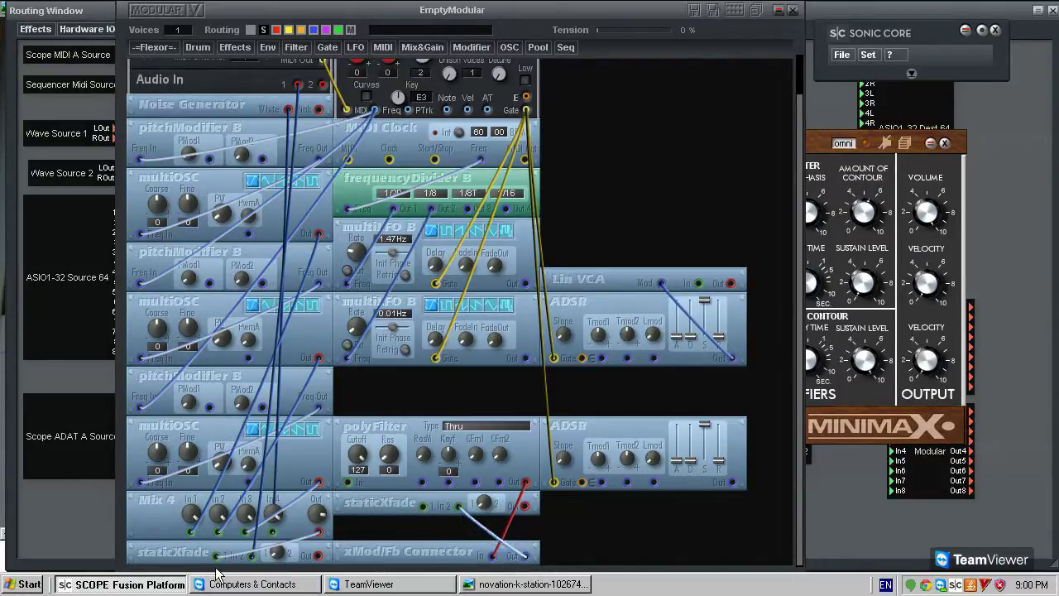
left_click(319, 531)
left_click(423, 507)
right_click(417, 514)
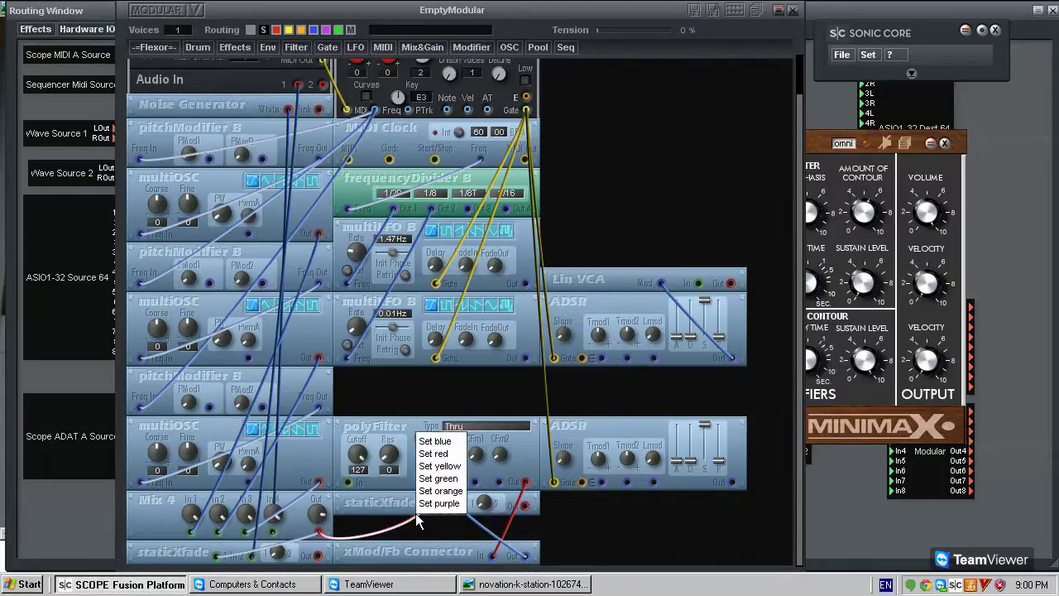
left_click(435, 442)
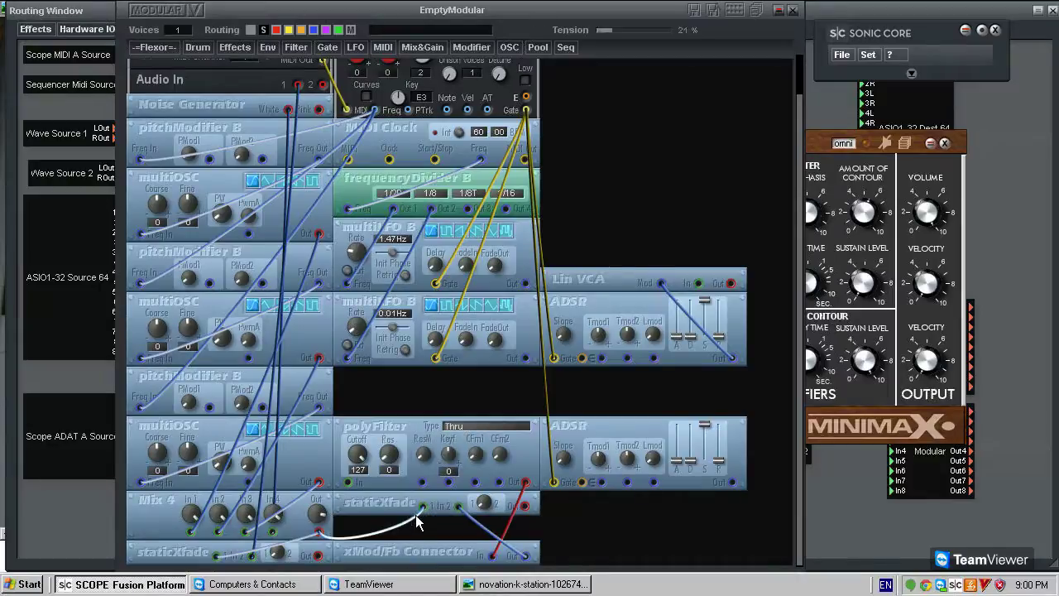
Step: Colour the staticXfade-to-polyFilter In cable and the cable from the polyFilter's output to the xMod/Fb Connector blue
right_click(353, 488)
left_click(362, 495)
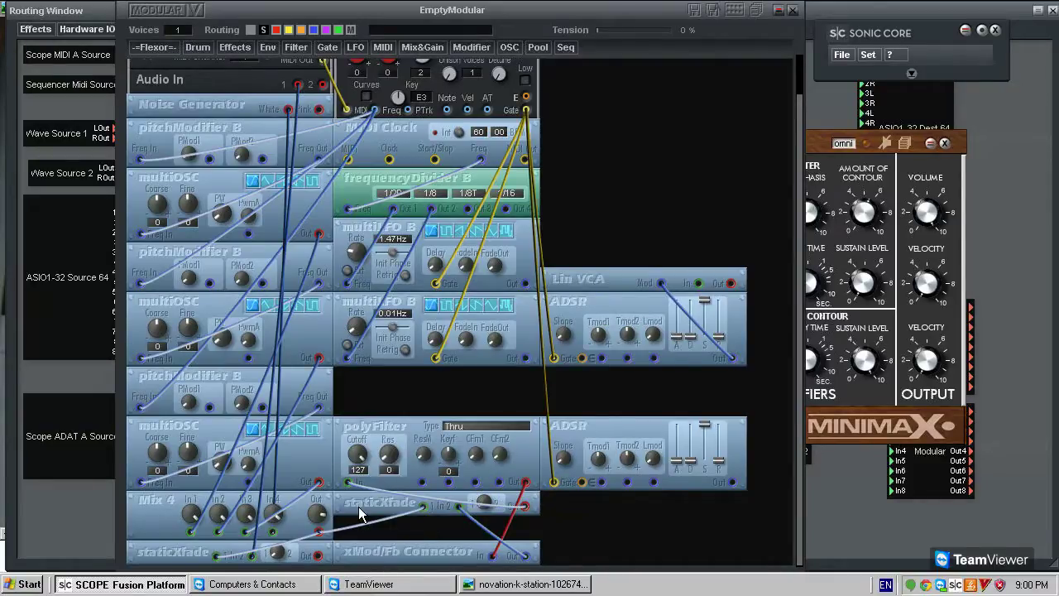
right_click(508, 533)
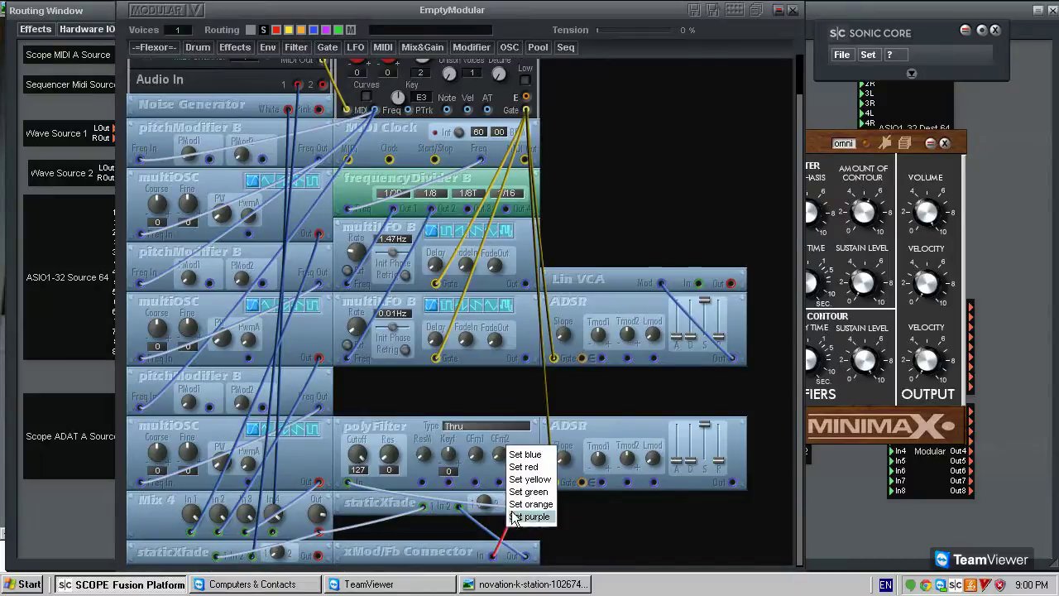
left_click(524, 449)
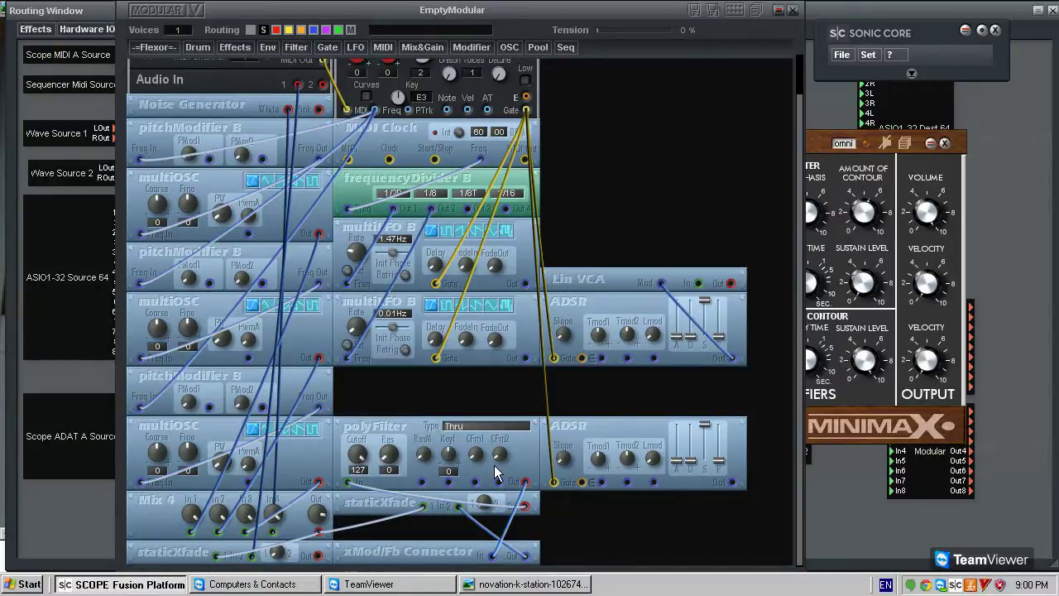
Step: Add a Distortion effect module and place it between the right-column staticXfade and the xMod/Fb Connector
left_click(299, 47)
left_click(229, 47)
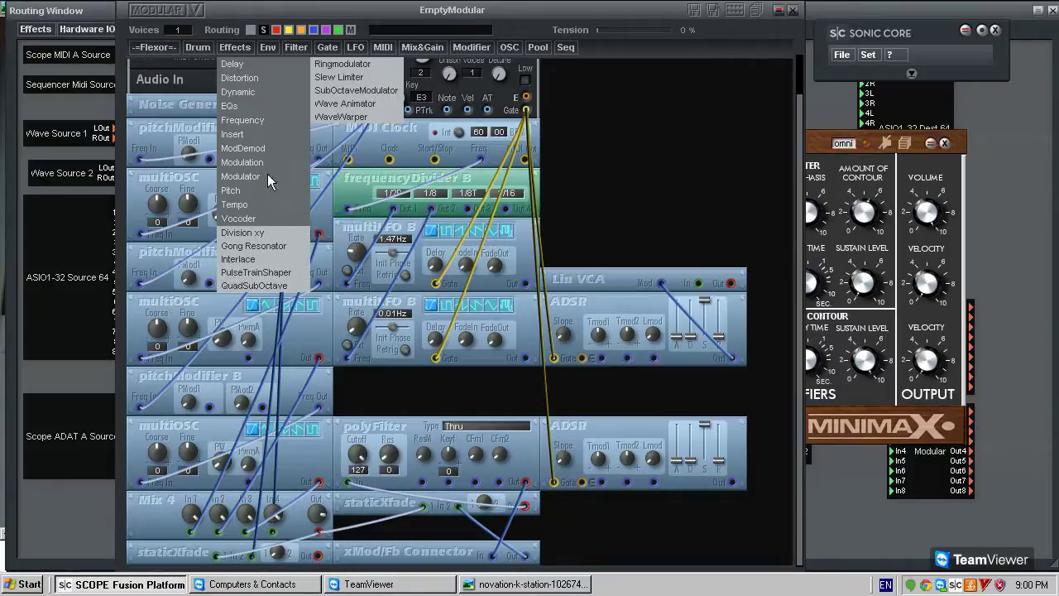
mouse_move(294, 79)
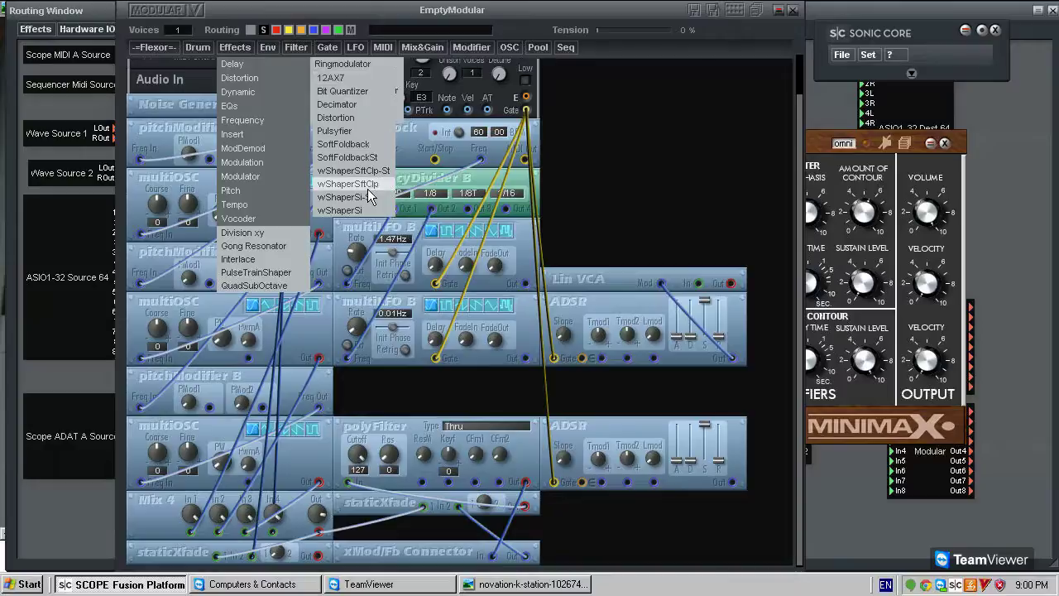
left_click(361, 117)
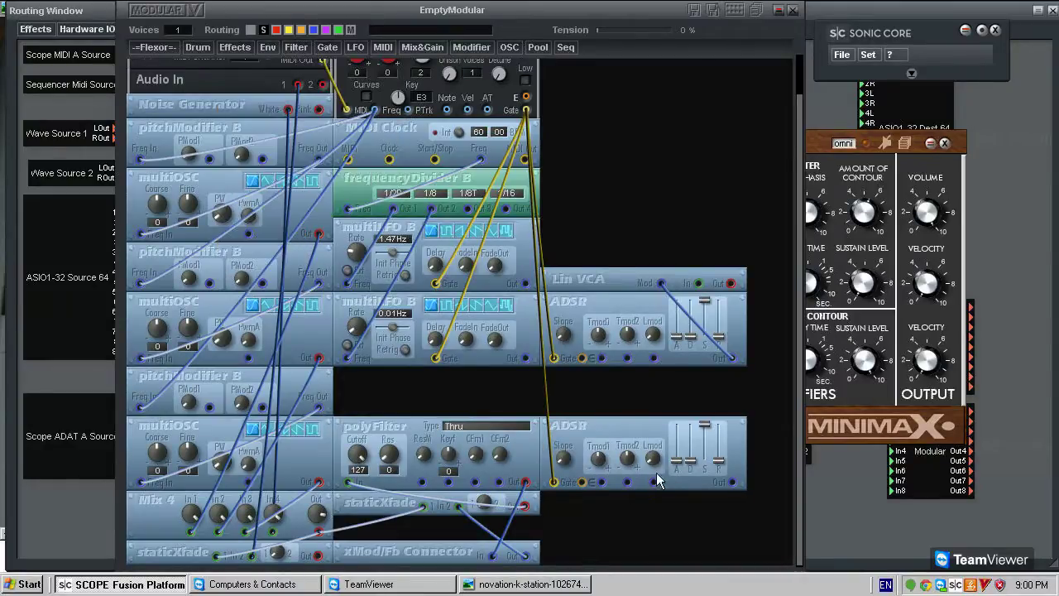
left_click_drag(582, 504, 395, 530)
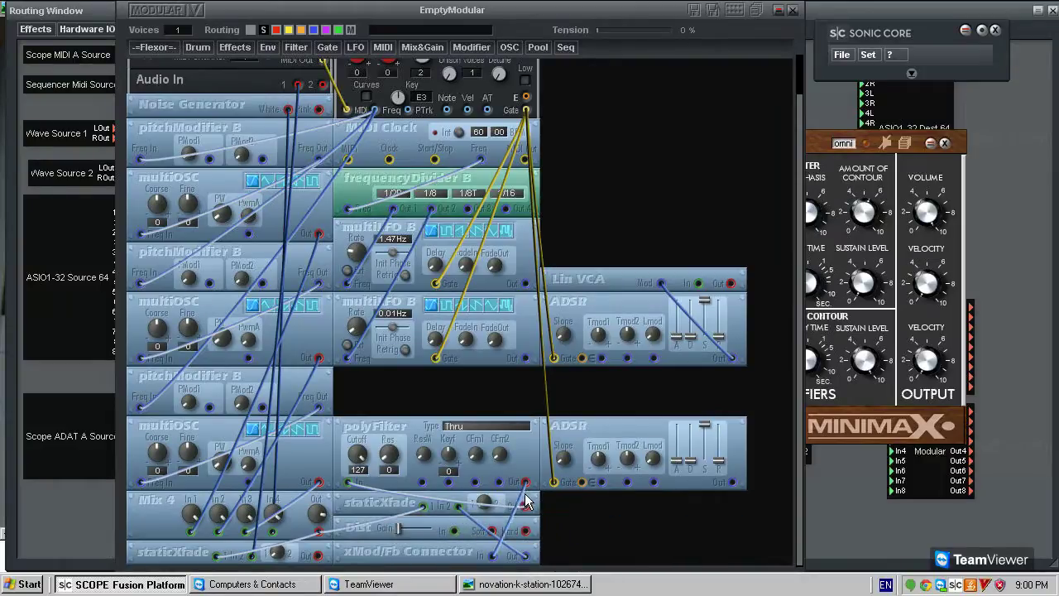
Step: Replace the polyFilter-to-connector cable by wiring polyFilter Out to Dist In, and Dist Hard to the xMod/Fb Connector's input in blue
key("Delete")
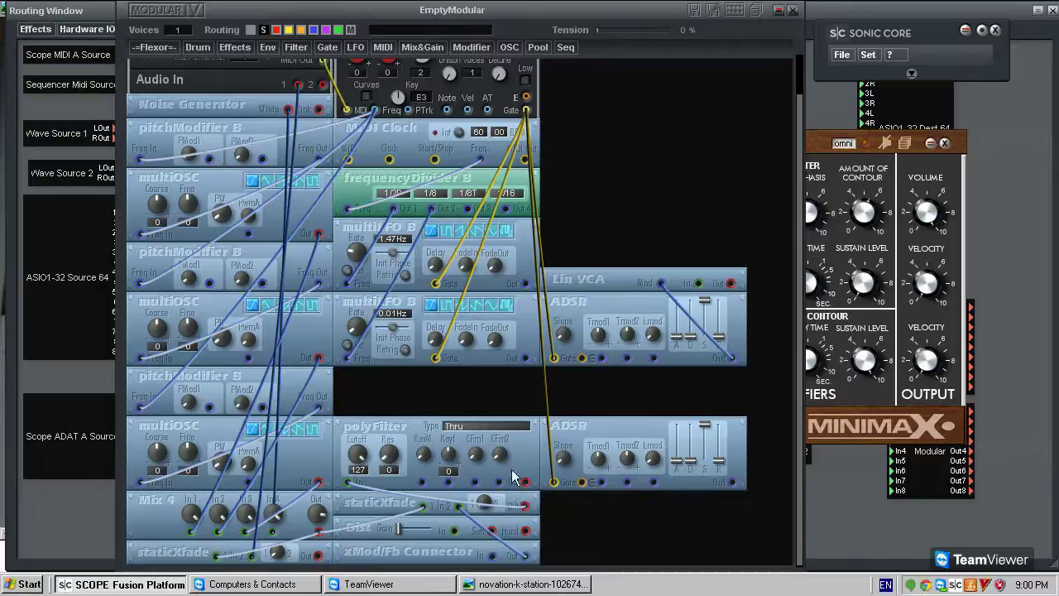
left_click(526, 481)
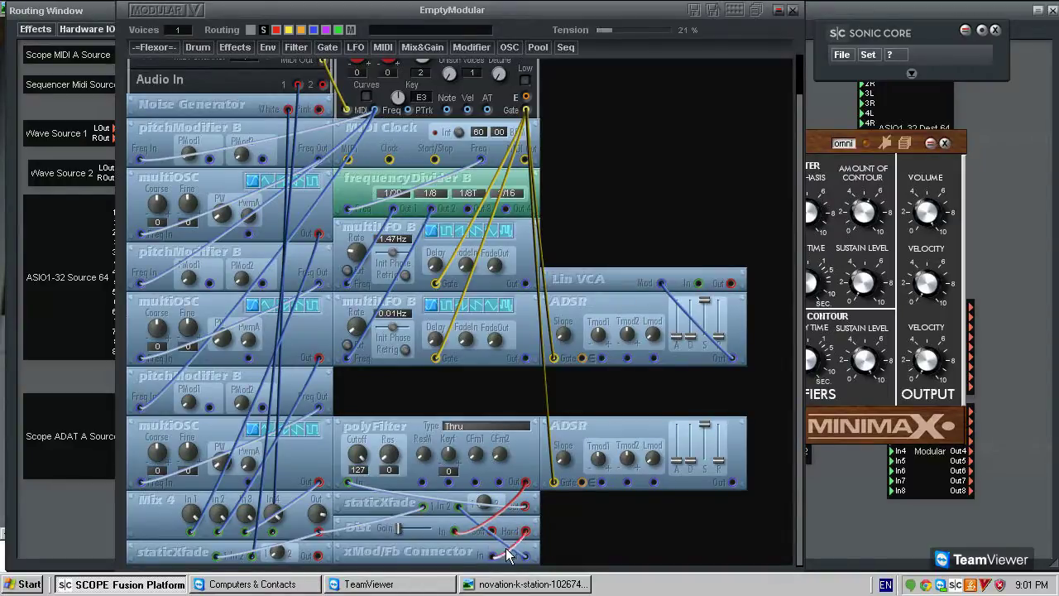
right_click(507, 548)
left_click(533, 476)
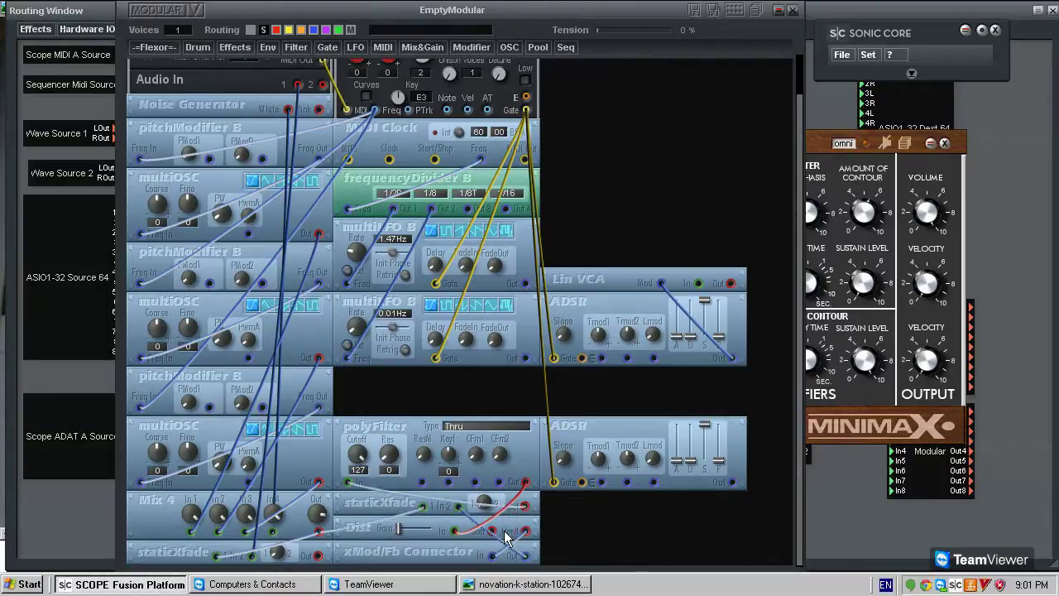
left_click_drag(494, 519, 499, 418)
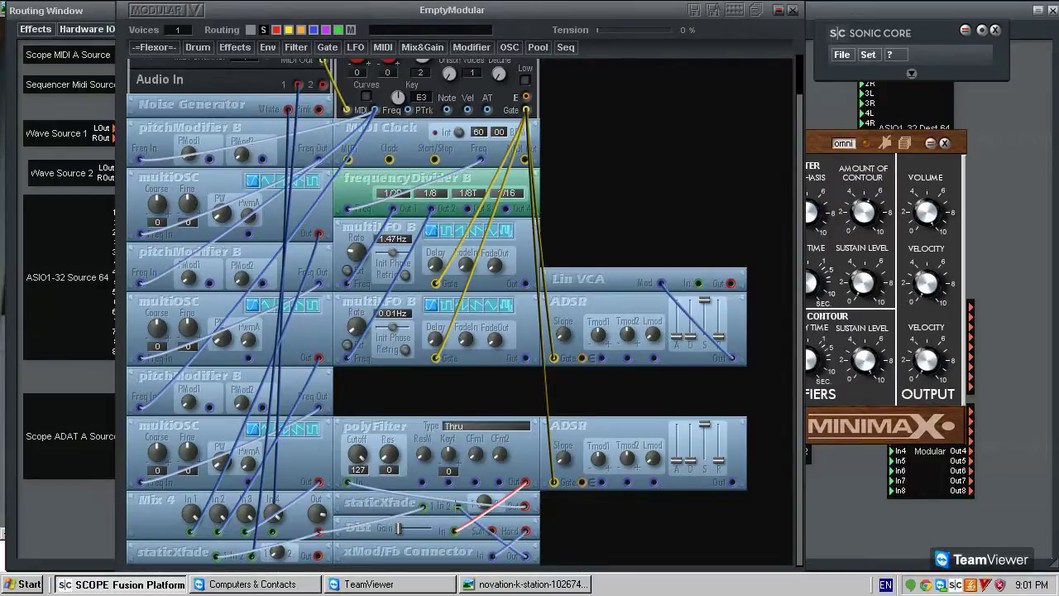
Step: Try a higher Dist gain and return it to minimum, and colour the cable between polyFilter Out and Dist In blue
left_click_drag(371, 496, 440, 528)
mouse_move(442, 526)
left_mouse_down()
mouse_move(468, 530)
mouse_move(426, 527)
left_mouse_up()
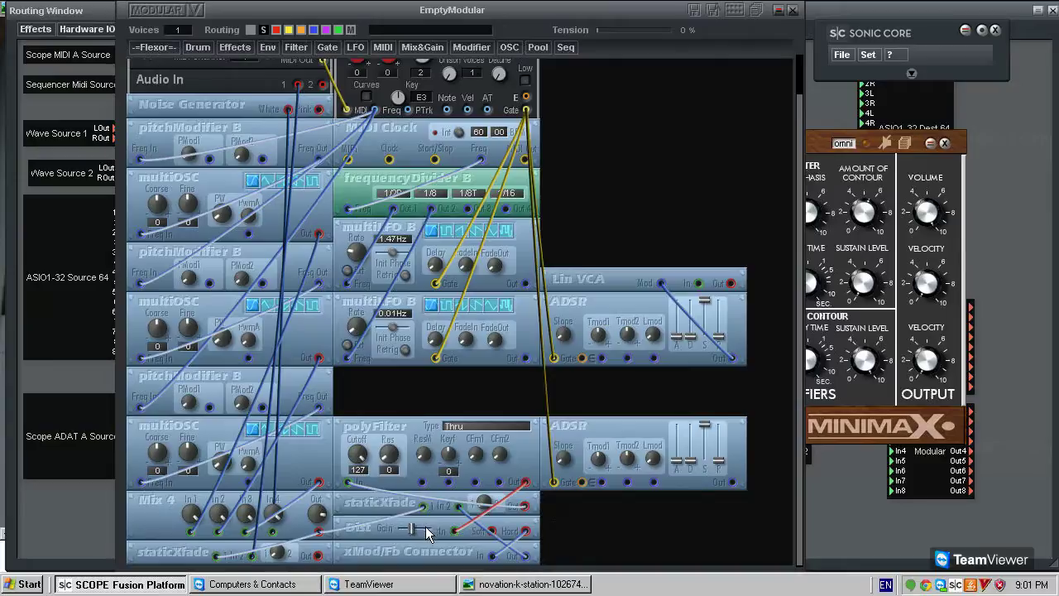
right_click(476, 516)
left_click(505, 497)
left_click_drag(423, 530, 399, 533)
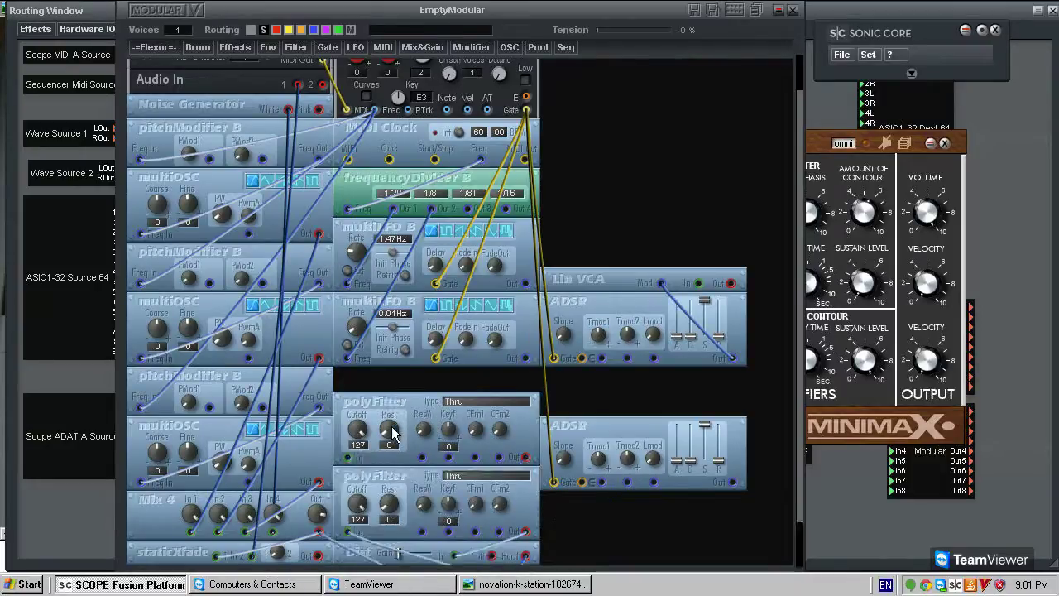
Step: Remove the duplicate polyFilter, realign the remaining one with the ADSR, and place a second Dist directly beneath it
key("Delete")
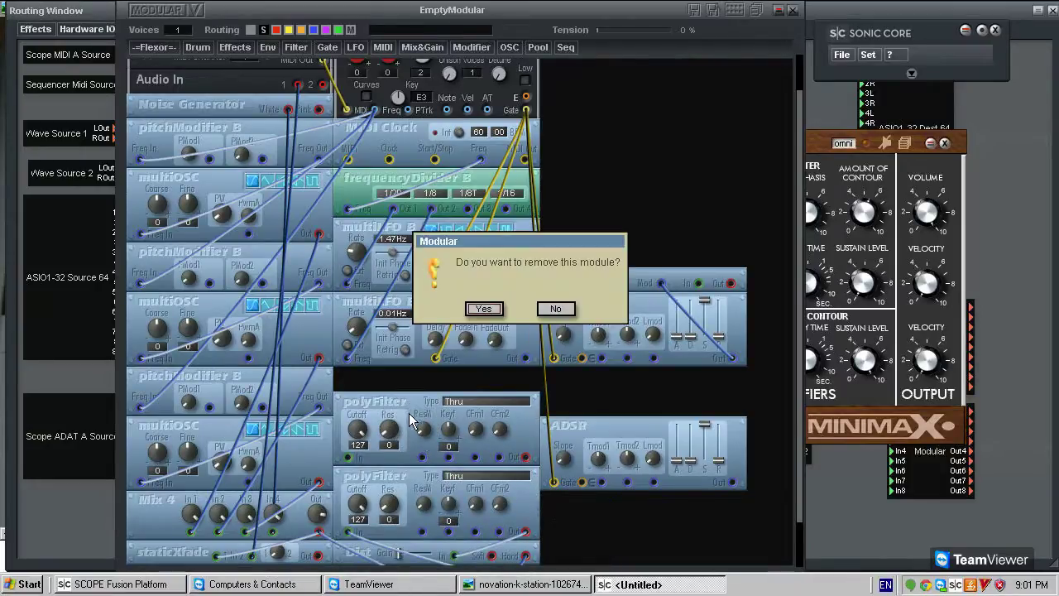
key("Return")
left_click_drag(398, 478, 399, 429)
scroll(399, 506, "down", 1)
left_click(372, 497)
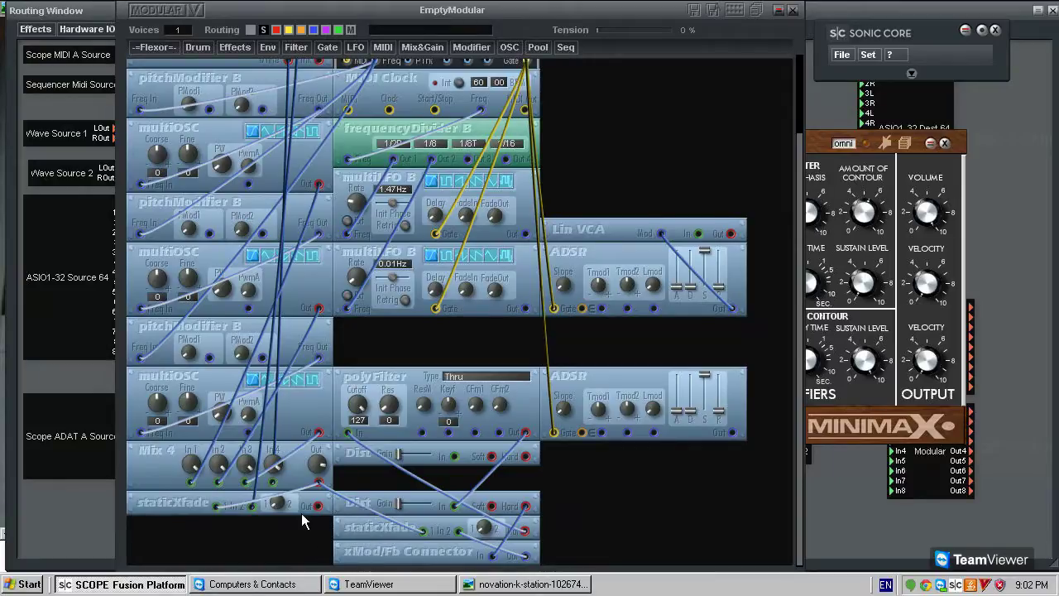
Step: Delete the cable between Mix 4's output and the right-column staticXfade's In 1
mouse_move(163, 494)
left_mouse_down()
mouse_move(188, 516)
mouse_move(662, 522)
mouse_move(586, 513)
mouse_move(579, 500)
mouse_move(175, 503)
left_mouse_up()
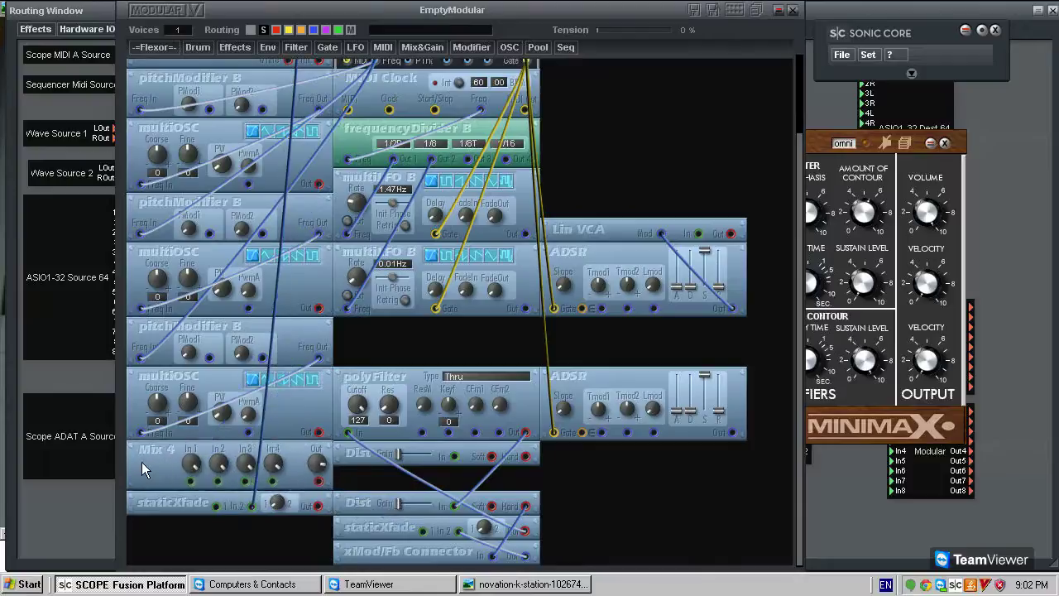
left_click(330, 490)
key("Delete")
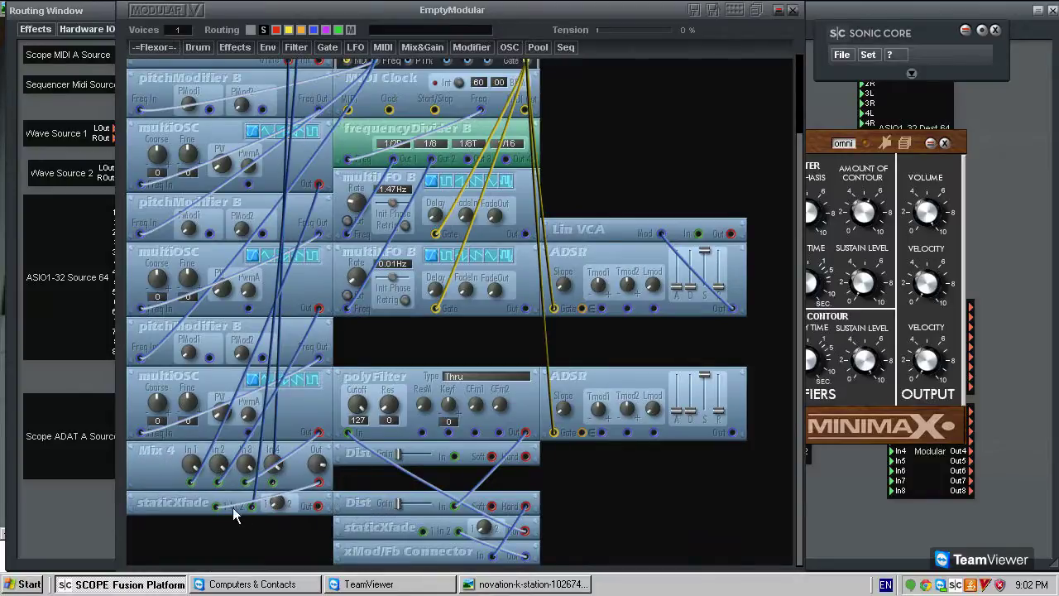
Step: Move the second Dist beneath the oscillator column's staticXfade and wire that staticXfade's output to the Dist input with a blue cable
scroll(212, 263, "up", 1)
scroll(193, 347, "down", 1)
left_click(318, 506)
left_click_drag(380, 451, 117, 524)
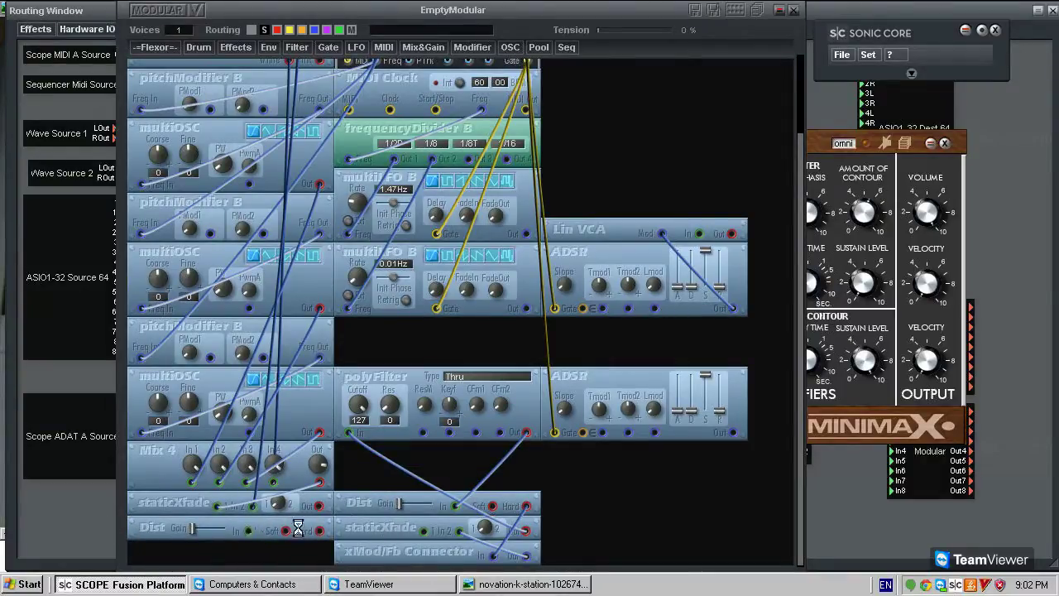
left_click(321, 507)
left_click_drag(315, 484, 300, 518)
right_click(308, 516)
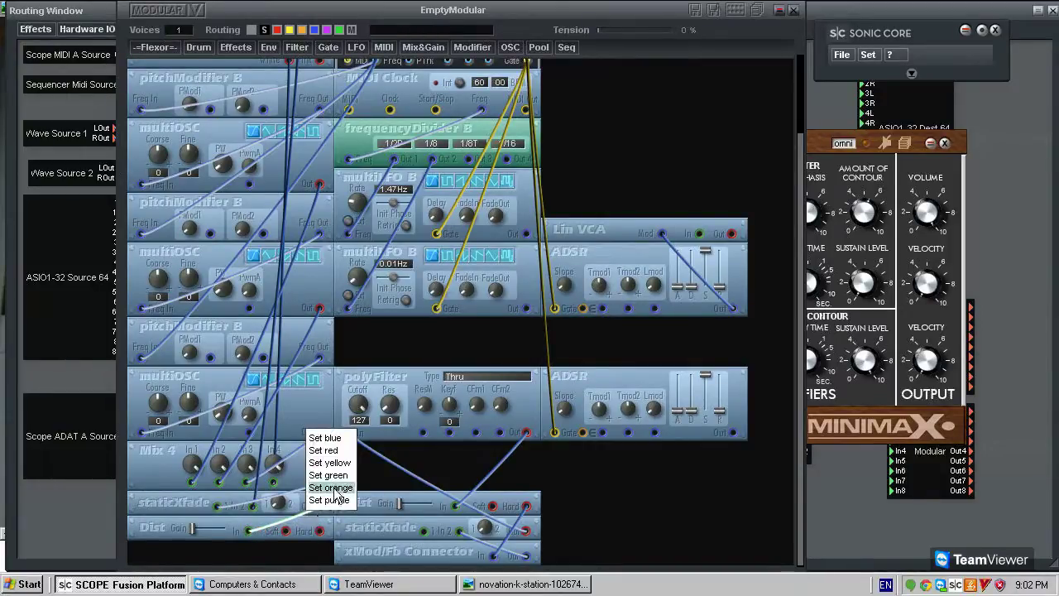
left_click(327, 435)
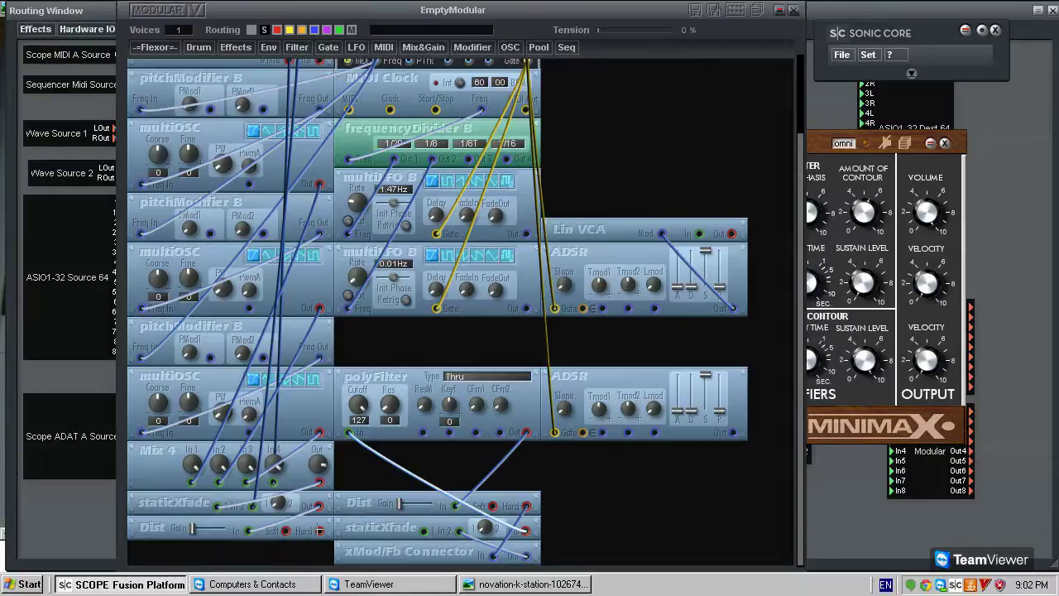
Step: Add a 4x1 switch module and place it beneath the Dist in the oscillator column
left_click(423, 47)
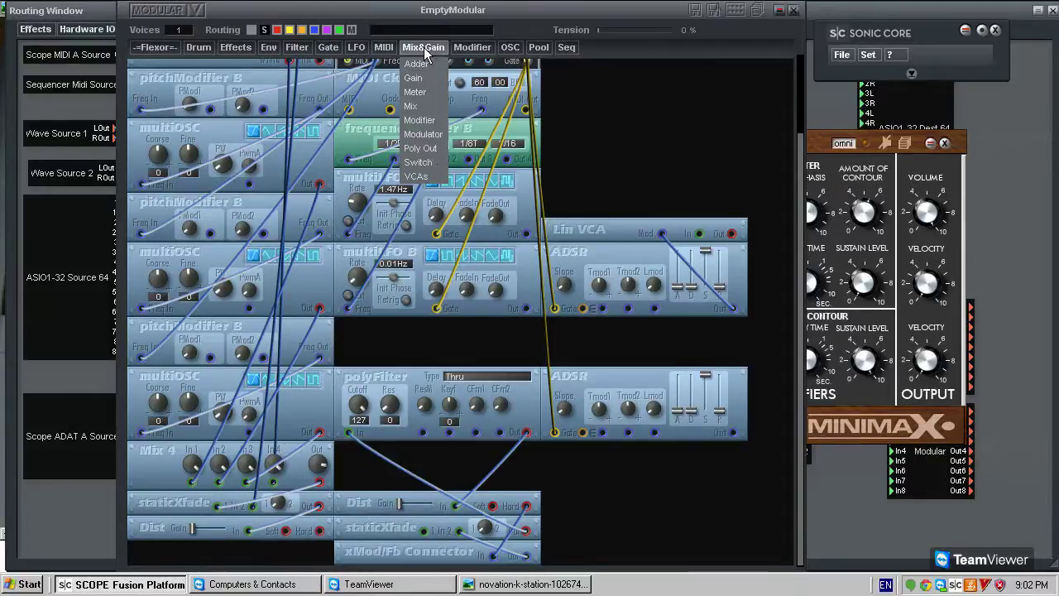
mouse_move(420, 162)
left_click(501, 247)
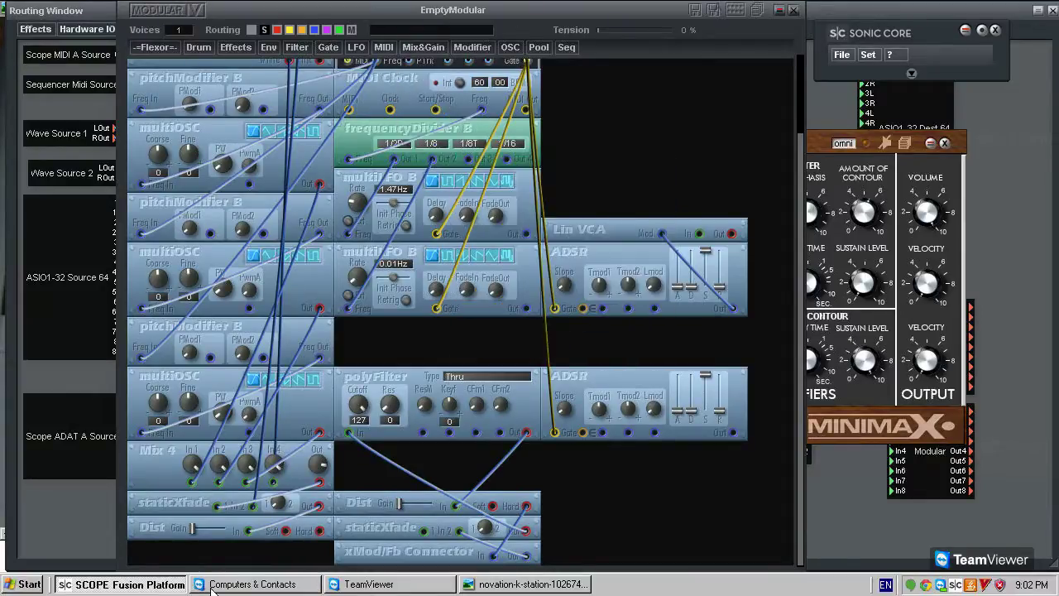
left_click(228, 555)
Step: Wire the oscillator column's Dist outputs into the 4x1 switch's inputs and colour the cables blue
left_click(236, 554)
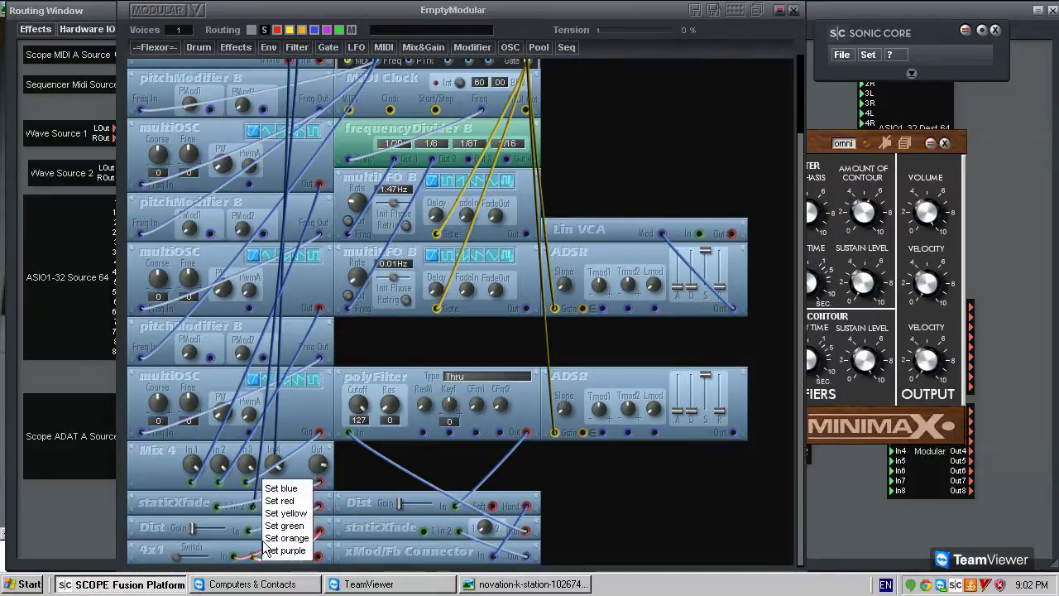
left_click(279, 501)
right_click(266, 553)
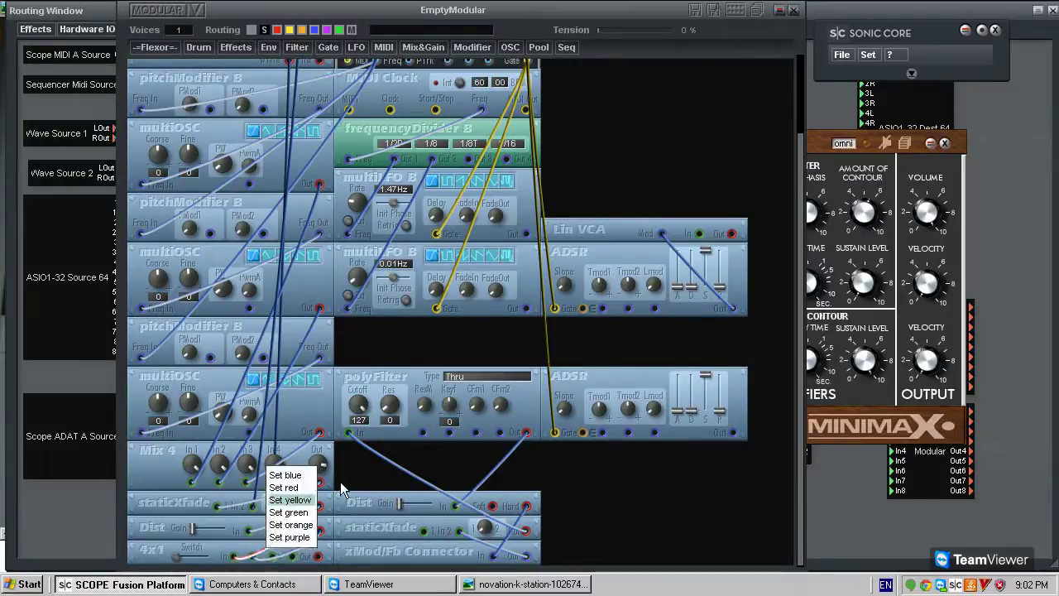
left_click(281, 470)
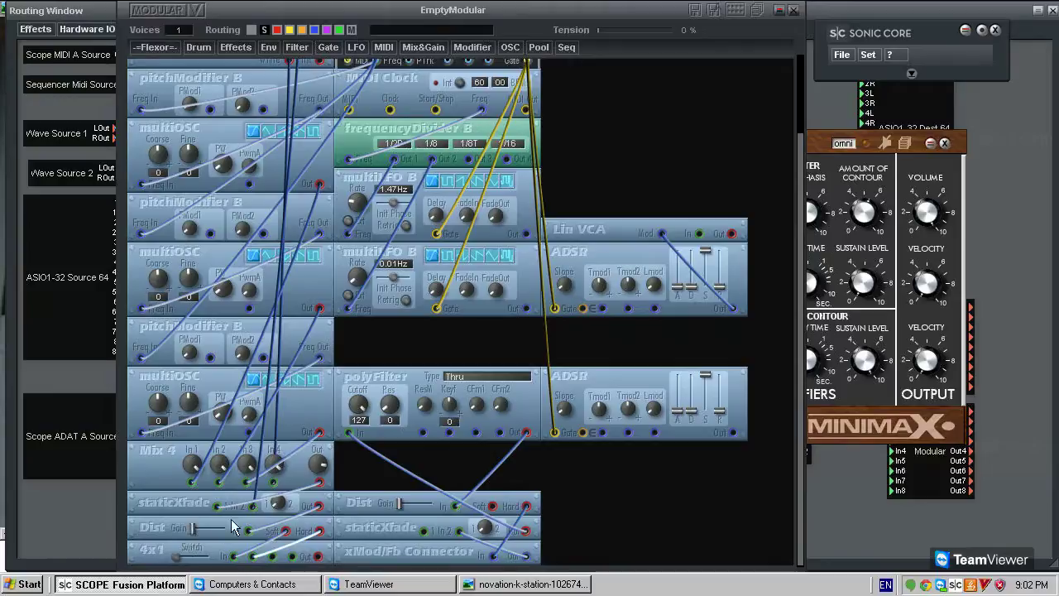
Step: Wire the 4x1 switch's output to In 1 of the staticXfade in the filter column with a blue cable
left_click(317, 554)
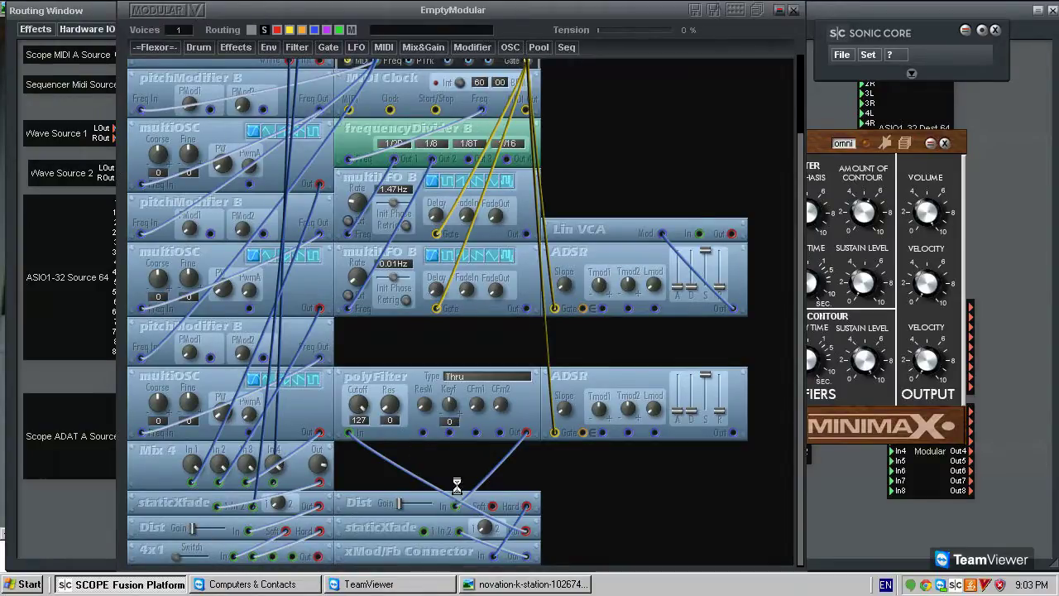
left_click(423, 531)
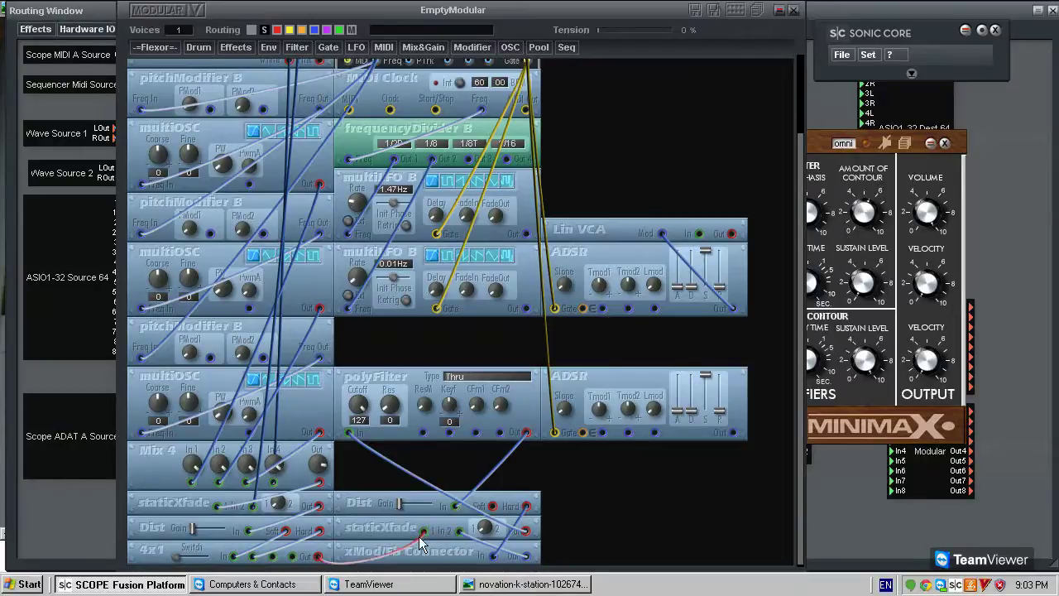
right_click(403, 536)
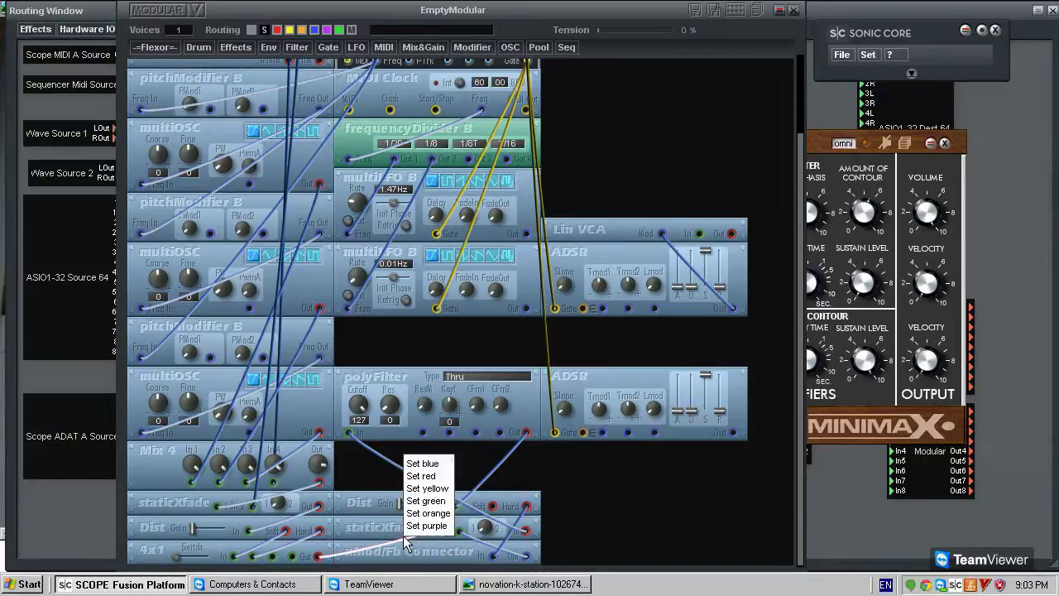
left_click(431, 467)
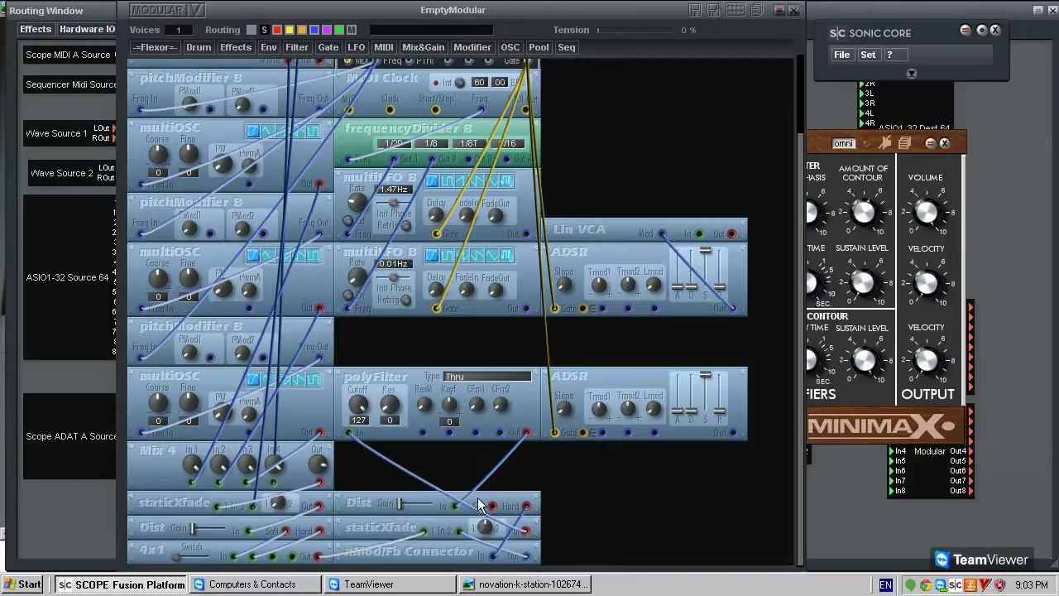
Step: Rearrange the filter column so the staticXfade sits below the polyFilter, with the Dist and xMod/Fb Connector stacked beside the left Dist and 4x1
left_click_drag(353, 507, 578, 501)
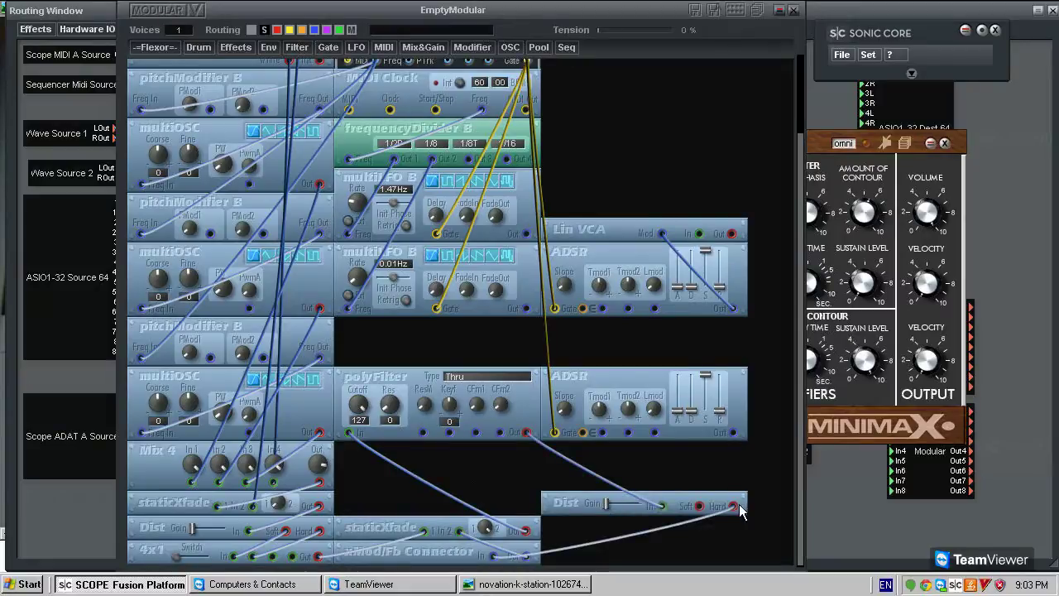
left_click_drag(376, 542, 374, 493)
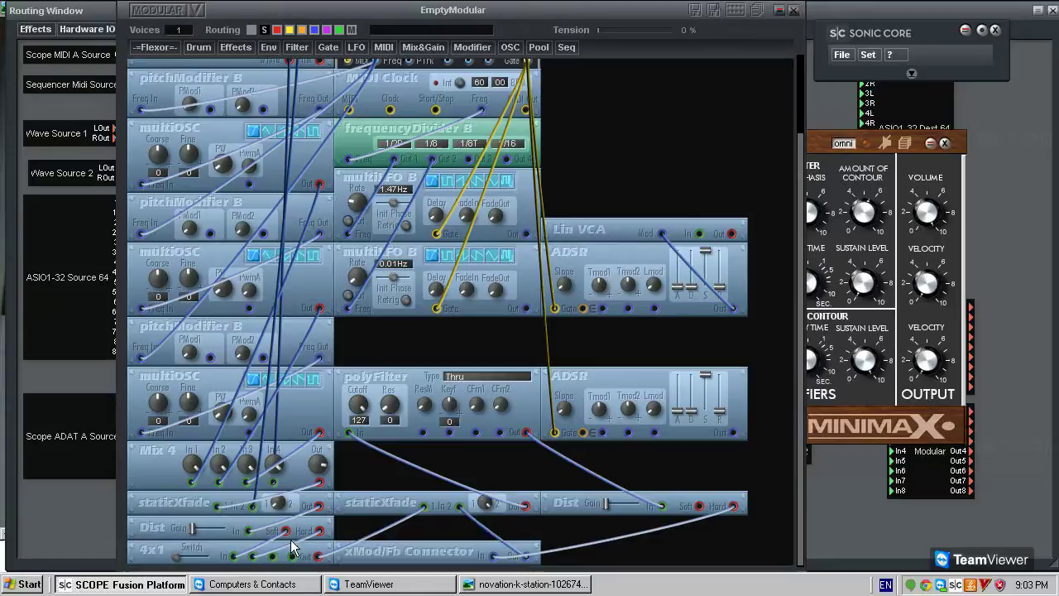
left_click(151, 556)
left_click(562, 503)
left_click_drag(350, 510, 367, 458)
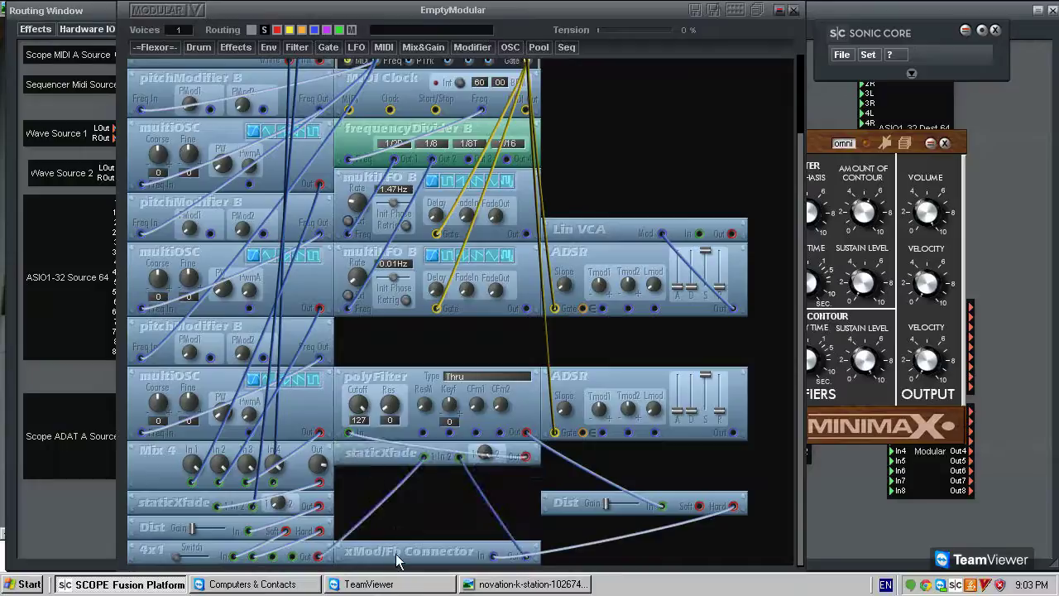
left_click_drag(487, 546, 609, 542)
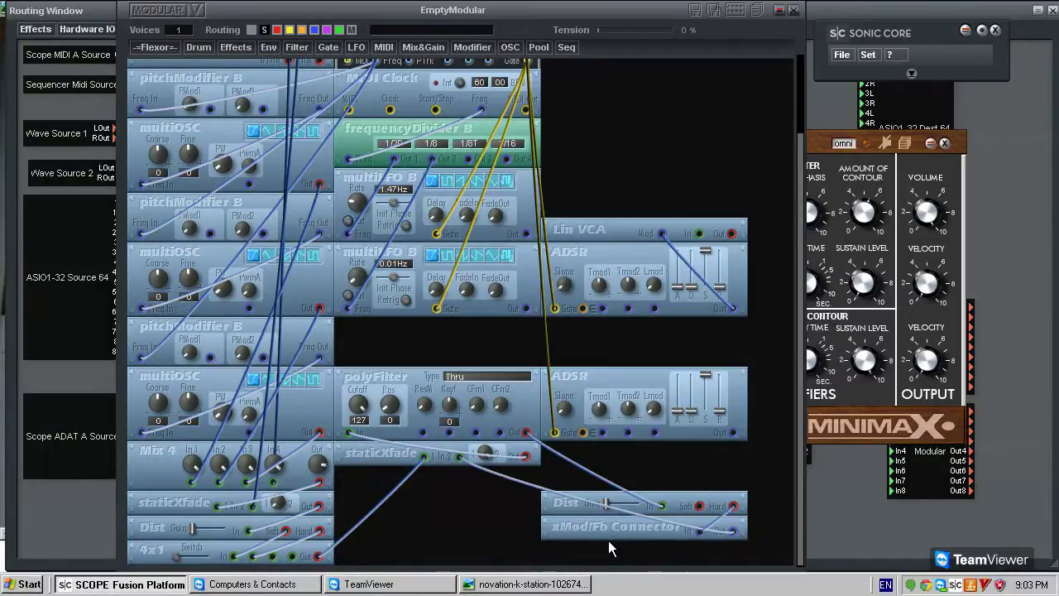
left_click_drag(542, 503, 368, 528)
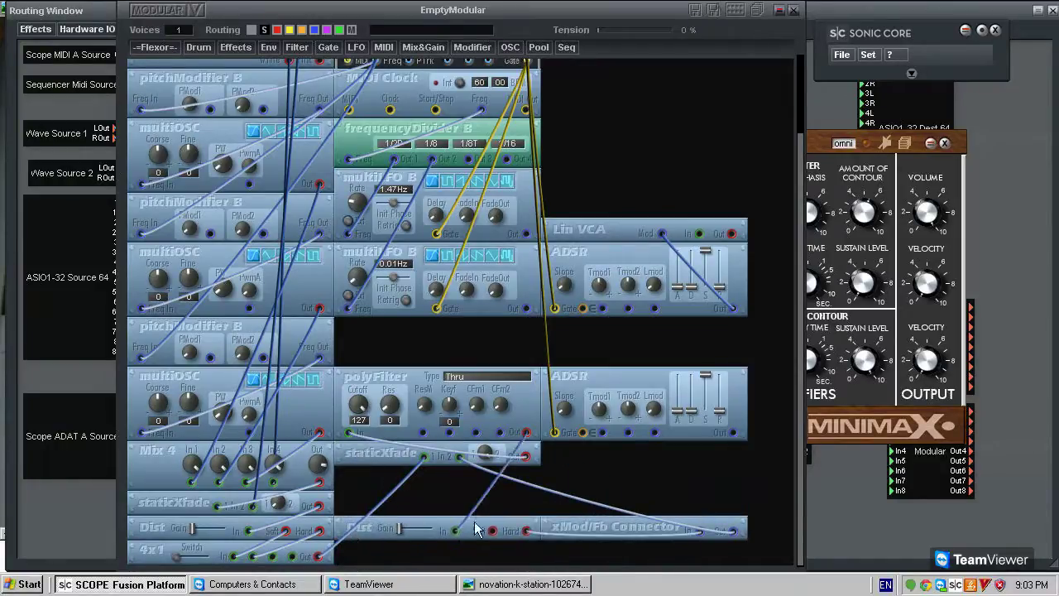
left_click_drag(590, 530, 382, 553)
left_click_drag(376, 455, 396, 480)
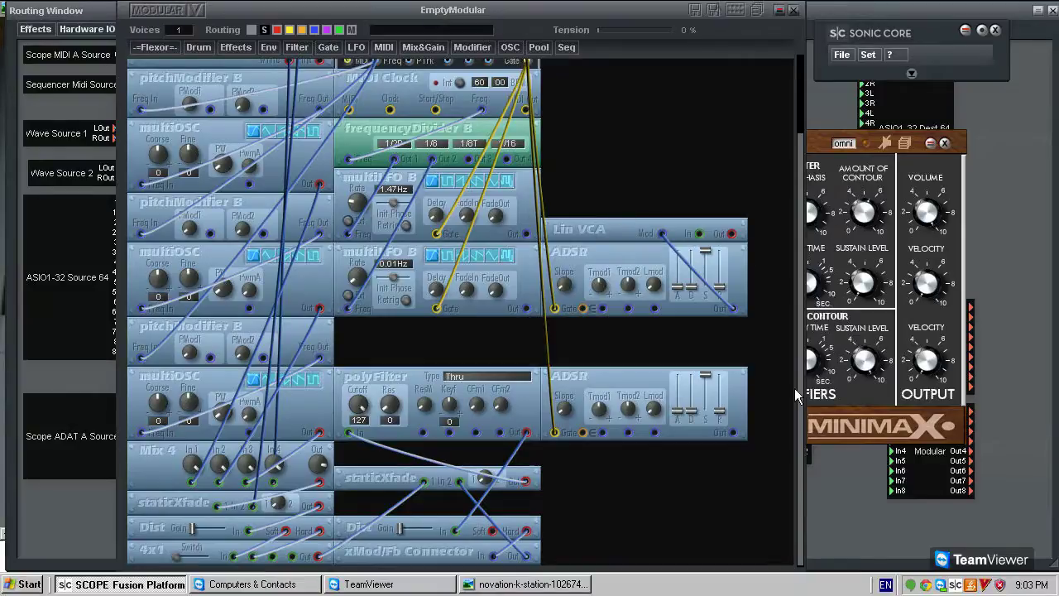
Step: Compare the Minimax's front panel with the oscillator controls in the Novation K-Station photo, returning to the modular patch
left_click(883, 420)
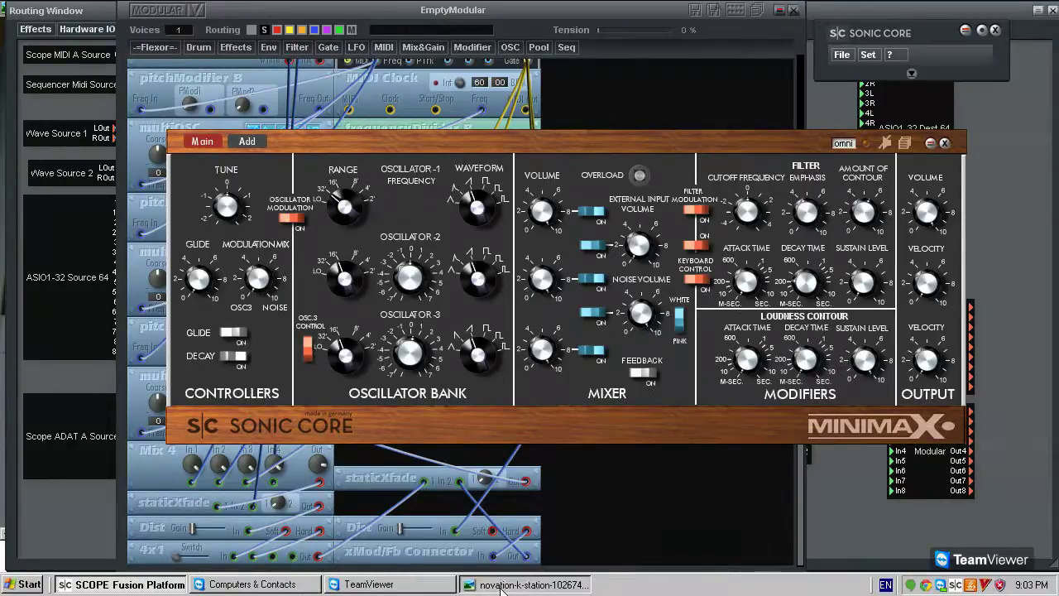
left_click(526, 584)
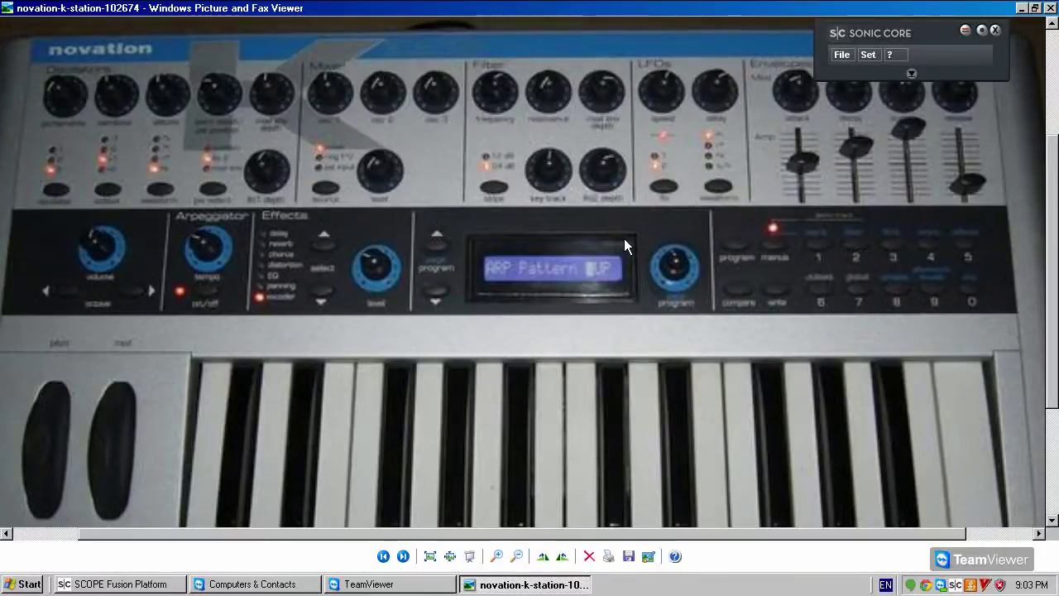
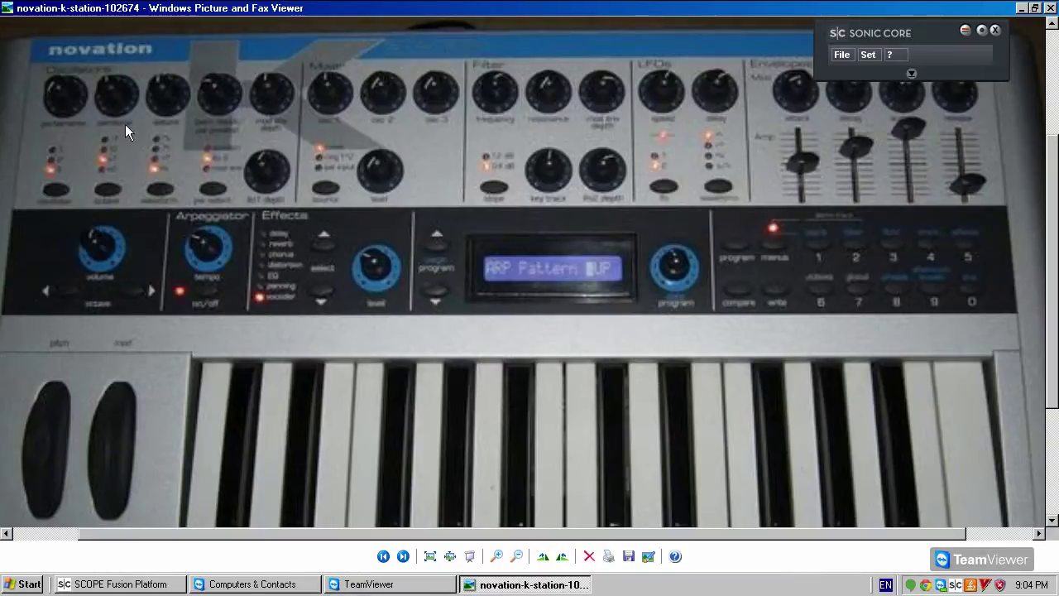
left_click(172, 584)
left_click(617, 96)
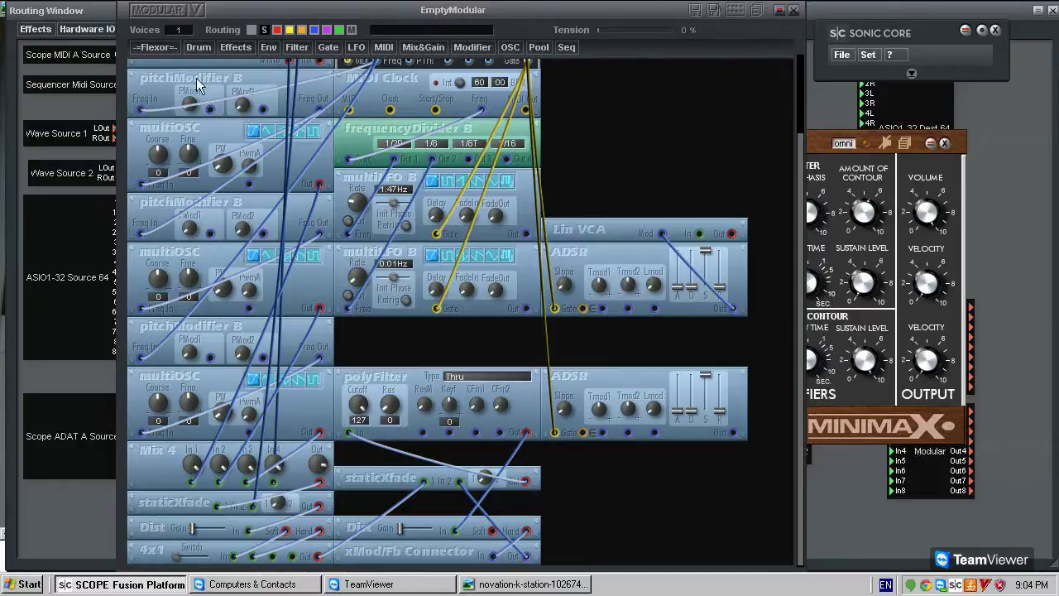
Step: Browse the available standard OSC modules and the Flexor oscillators, including the Free Running types
left_click(511, 48)
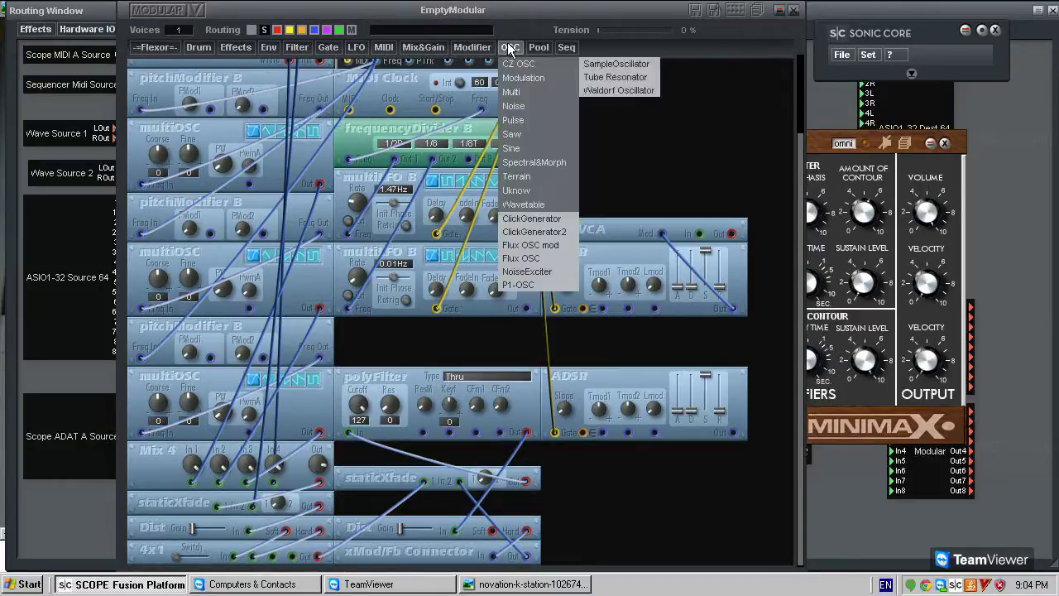
mouse_move(544, 174)
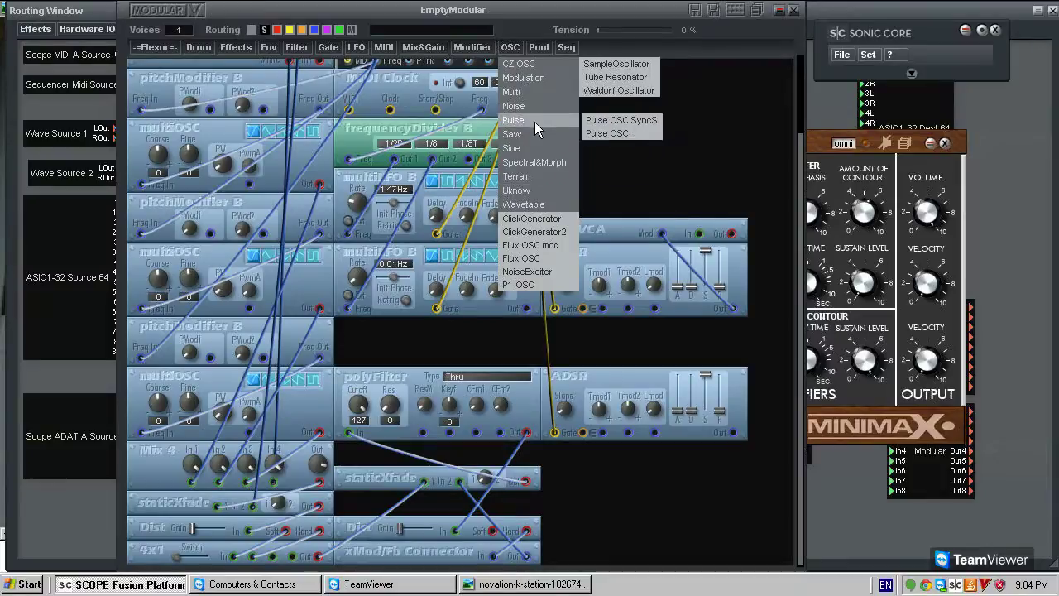
mouse_move(559, 82)
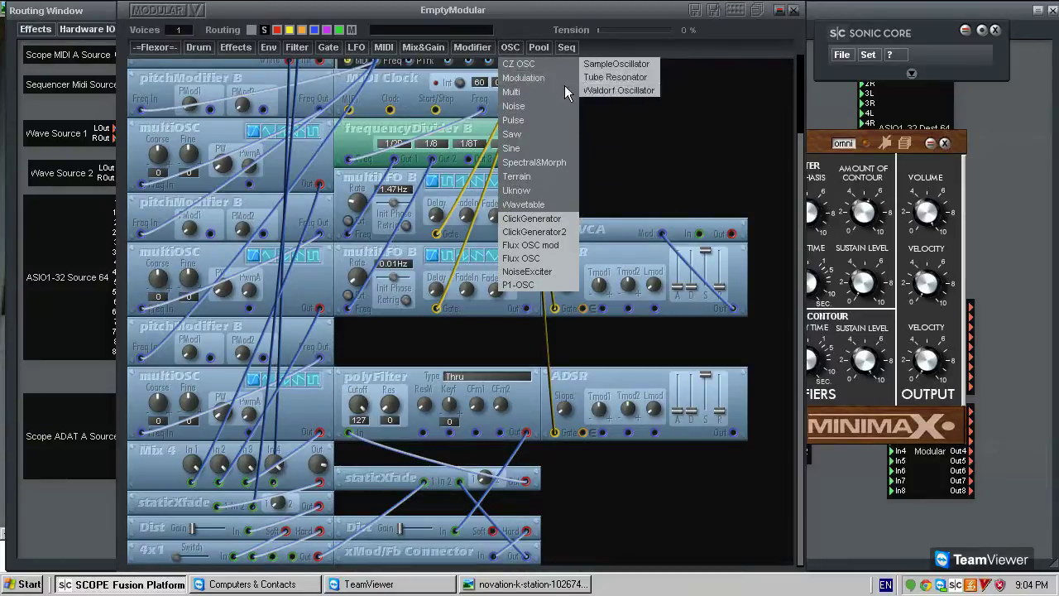
left_click(156, 47)
mouse_move(168, 180)
mouse_move(164, 146)
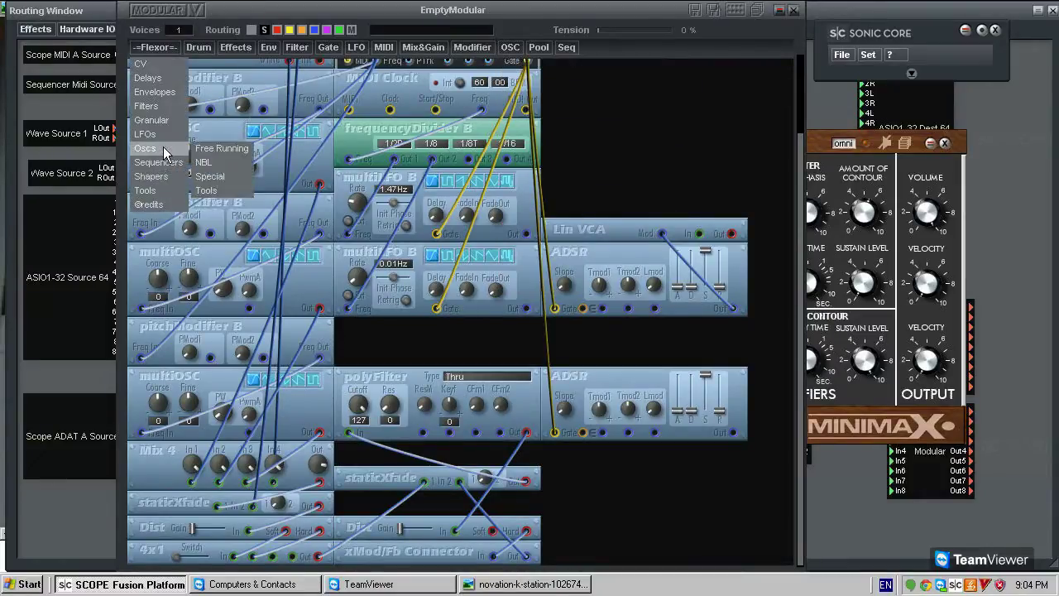
mouse_move(223, 176)
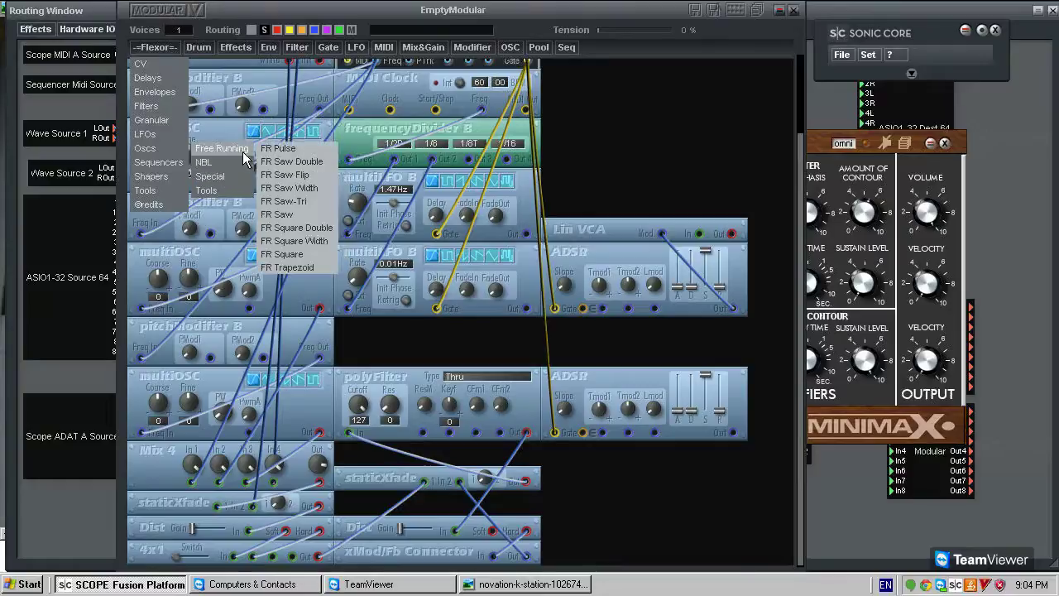
left_click(596, 99)
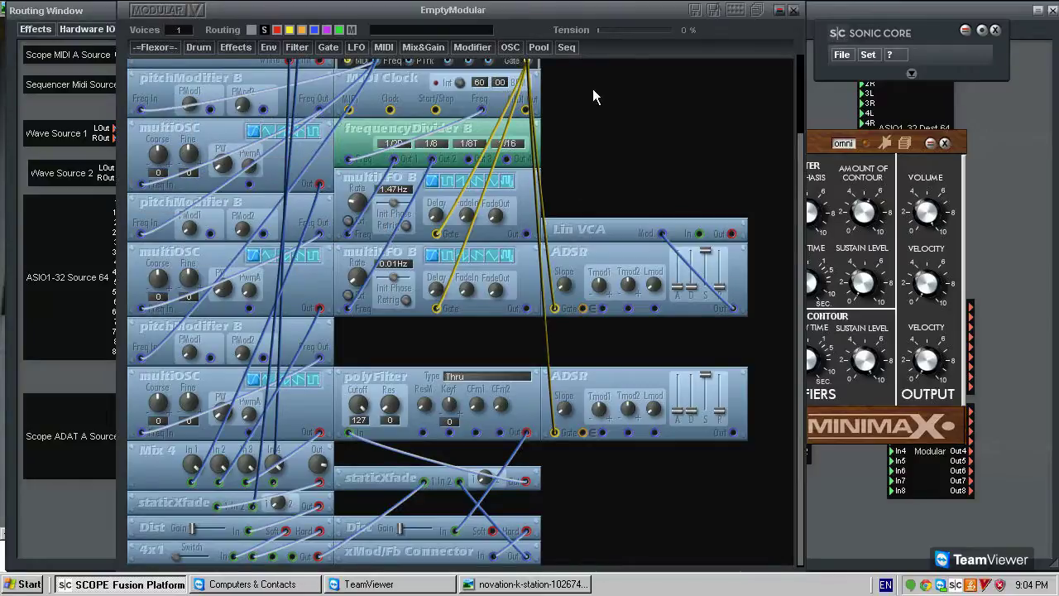
Step: Try out a Multi OSC SyncM module in the empty space beside the MIDI Clock and delete it again
left_click(511, 48)
mouse_move(566, 96)
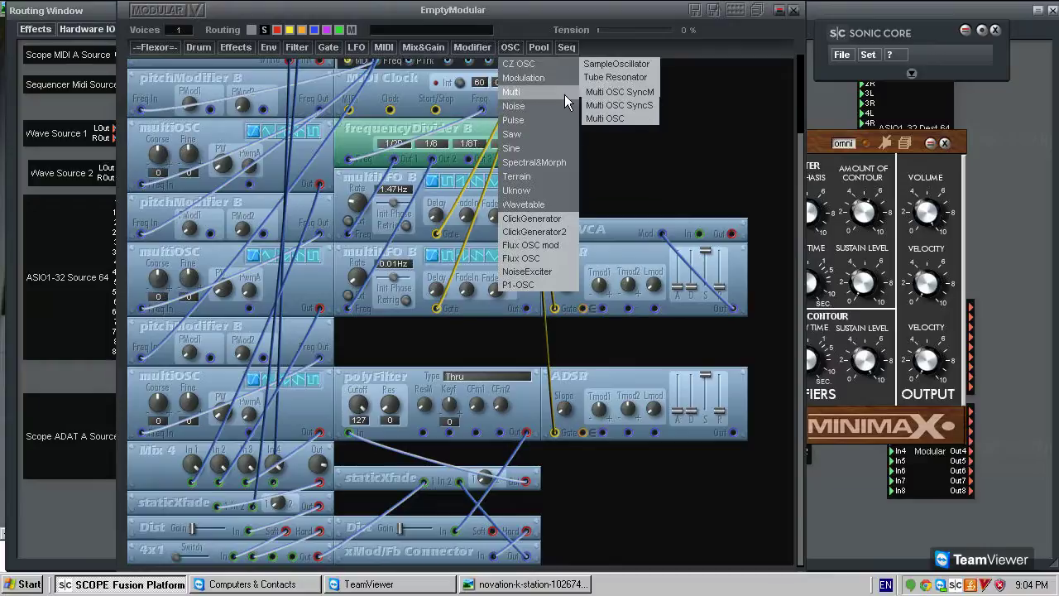
left_click(619, 92)
left_click(643, 144)
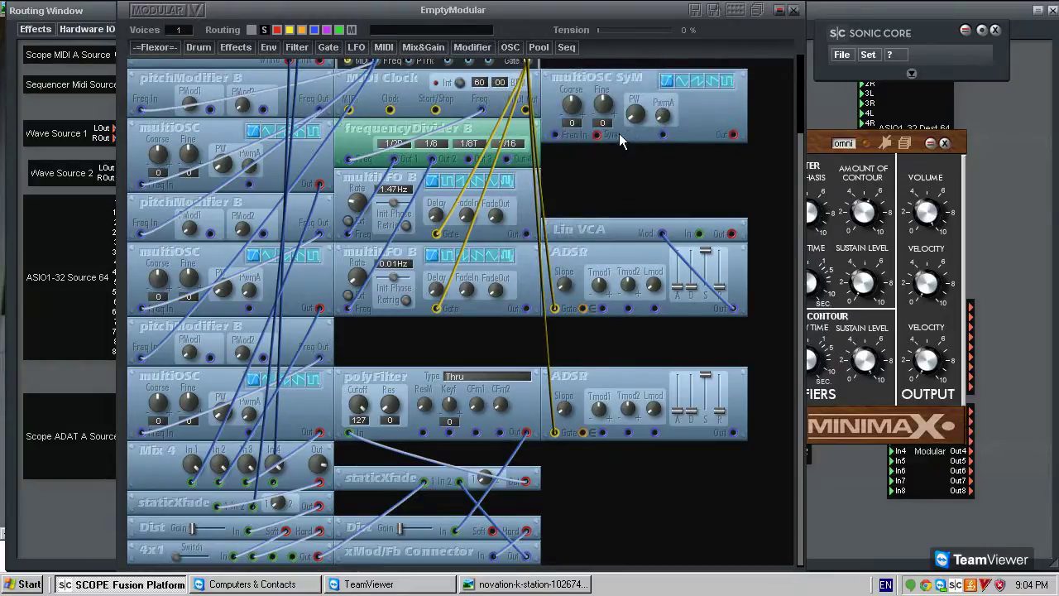
key("Delete")
key("Return")
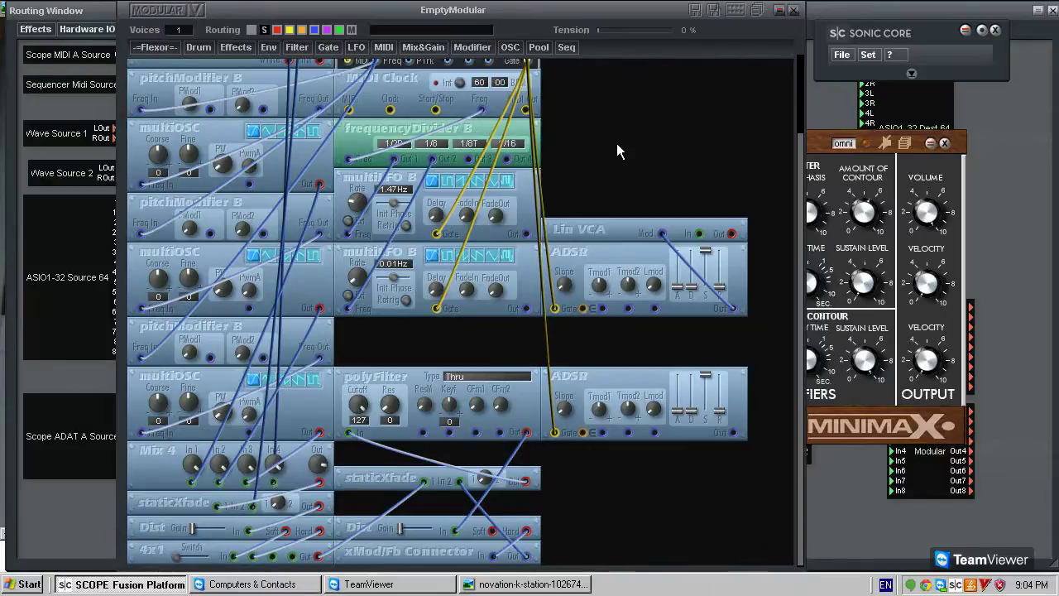
Step: Look over the whole patch and compare it with the filter section in the K-Station photo
scroll(240, 212, "up", 2)
scroll(240, 212, "down", 2)
scroll(594, 176, "up", 3)
scroll(593, 180, "down", 3)
left_click(527, 584)
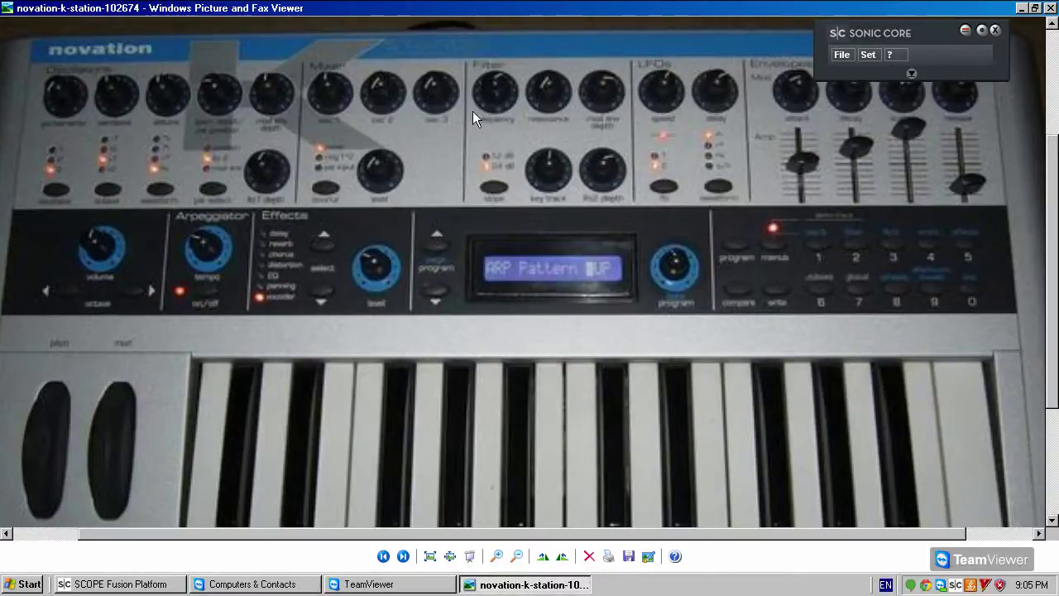
left_click(147, 583)
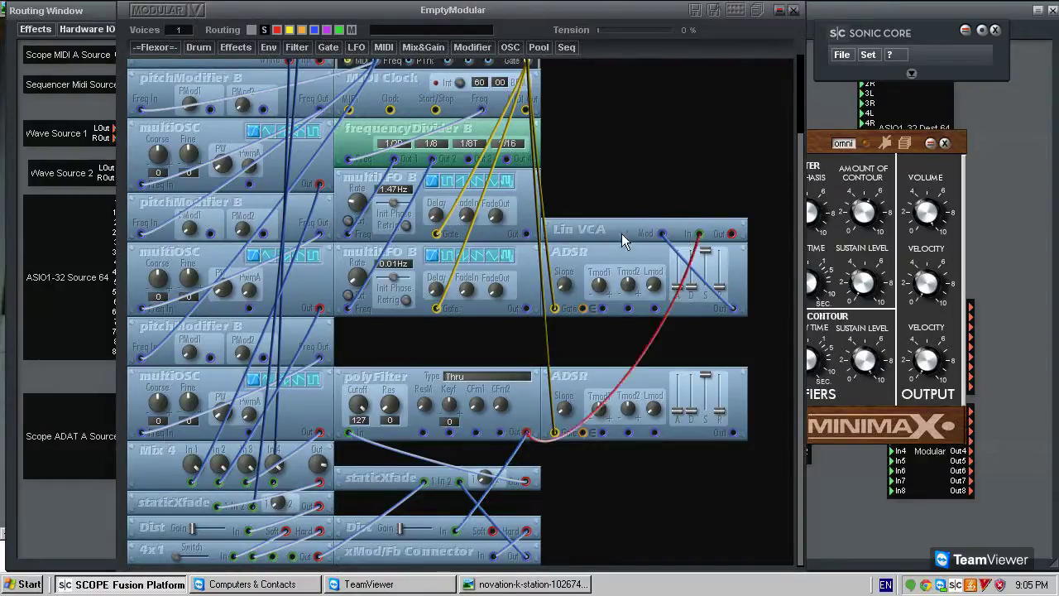
Step: Wire the polyFilter's output to the Lin VCA's In and colour the cable blue
right_click(693, 253)
left_click(709, 260)
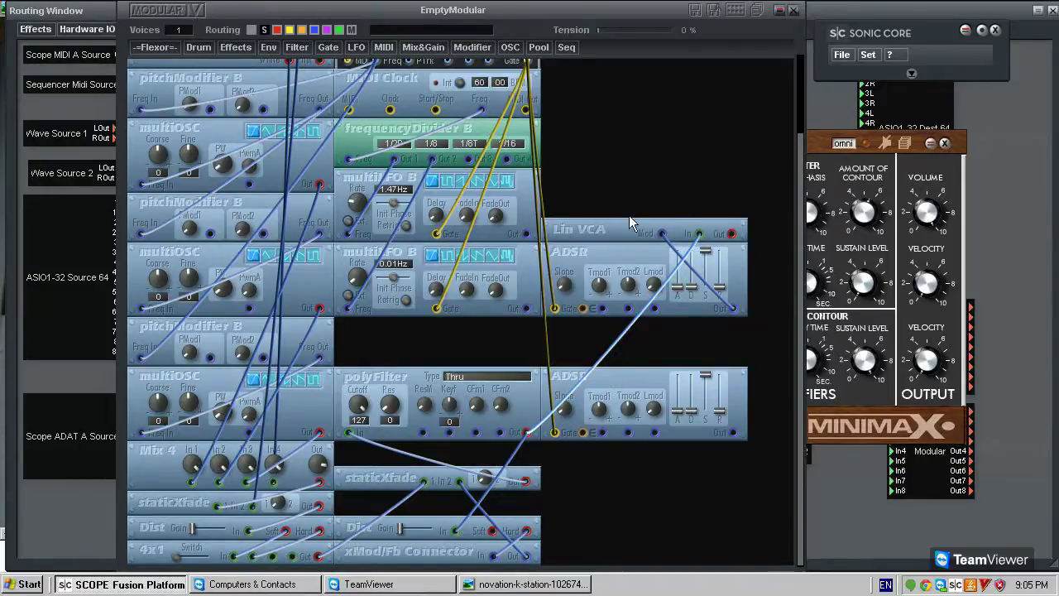
scroll(632, 195, "up", 3)
left_click_drag(602, 315, 609, 314)
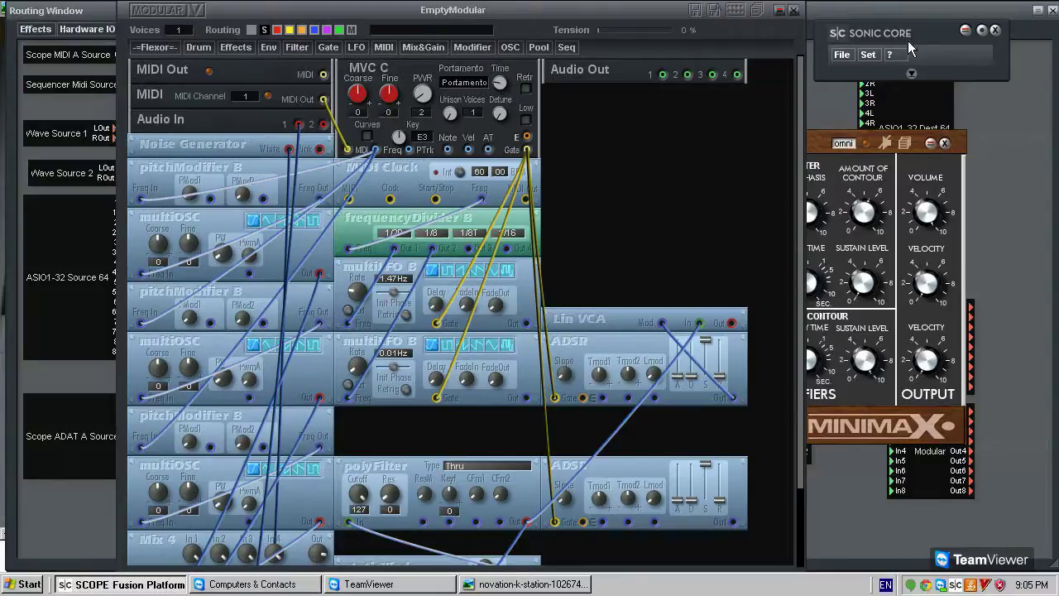
Step: Inspect the patch's DSP load in the DSP Meter and close the meter
left_click(869, 54)
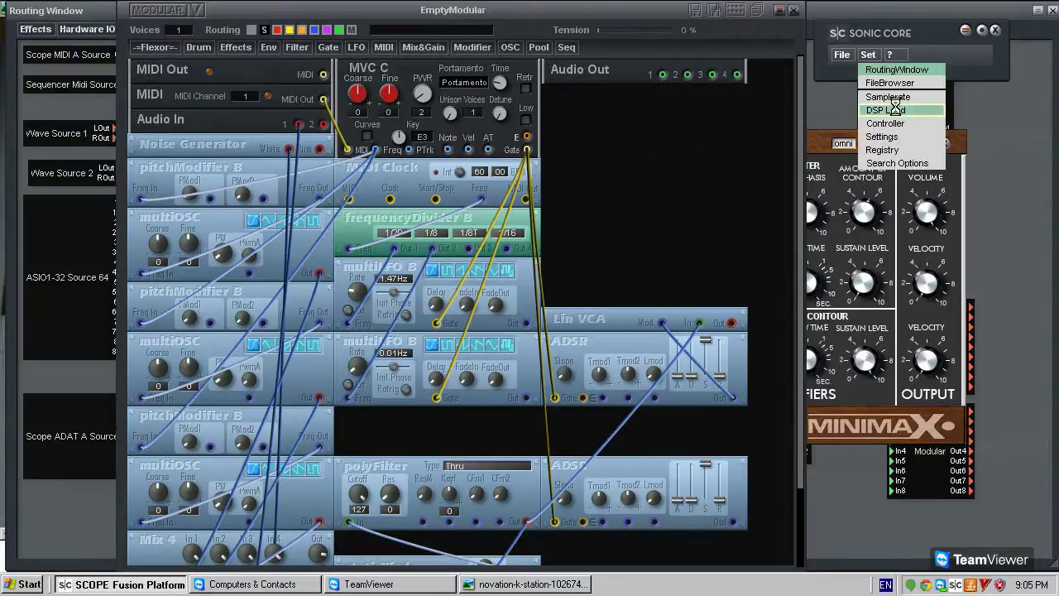
left_click(879, 108)
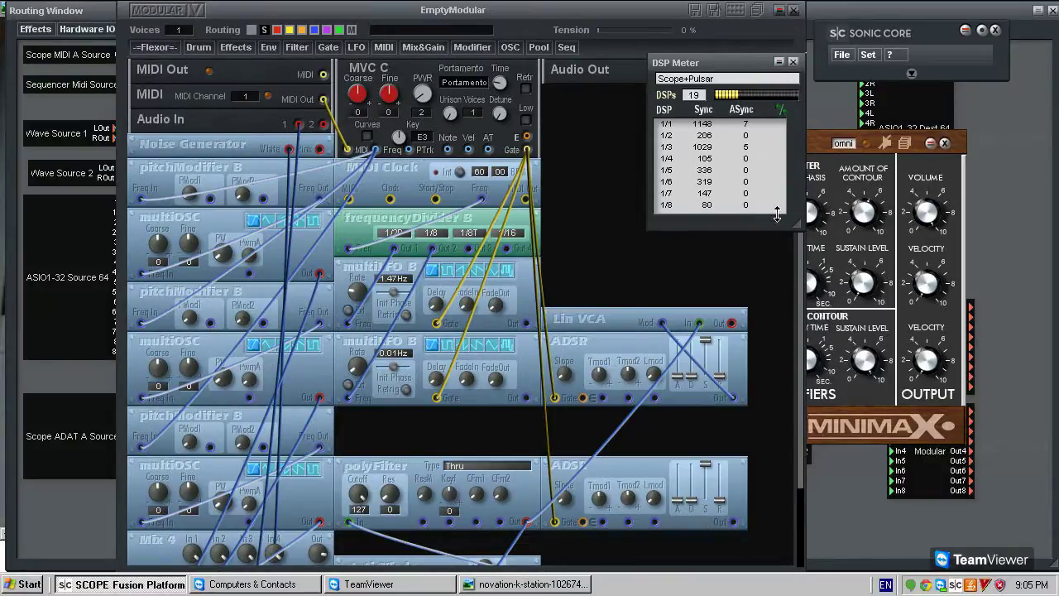
mouse_move(795, 226)
left_mouse_down()
mouse_move(801, 381)
mouse_move(796, 221)
left_mouse_up()
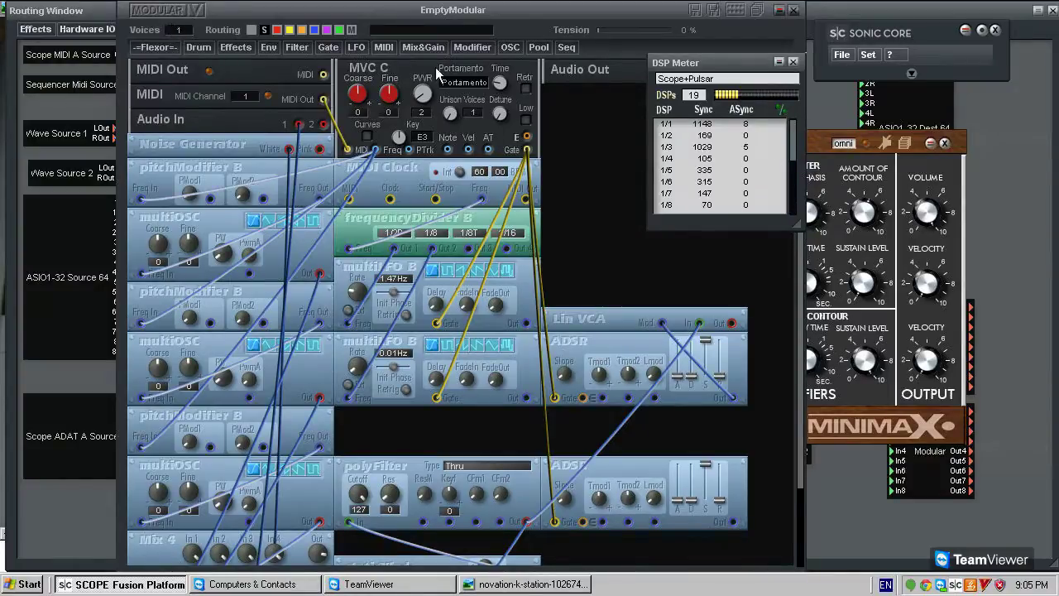
left_click(793, 62)
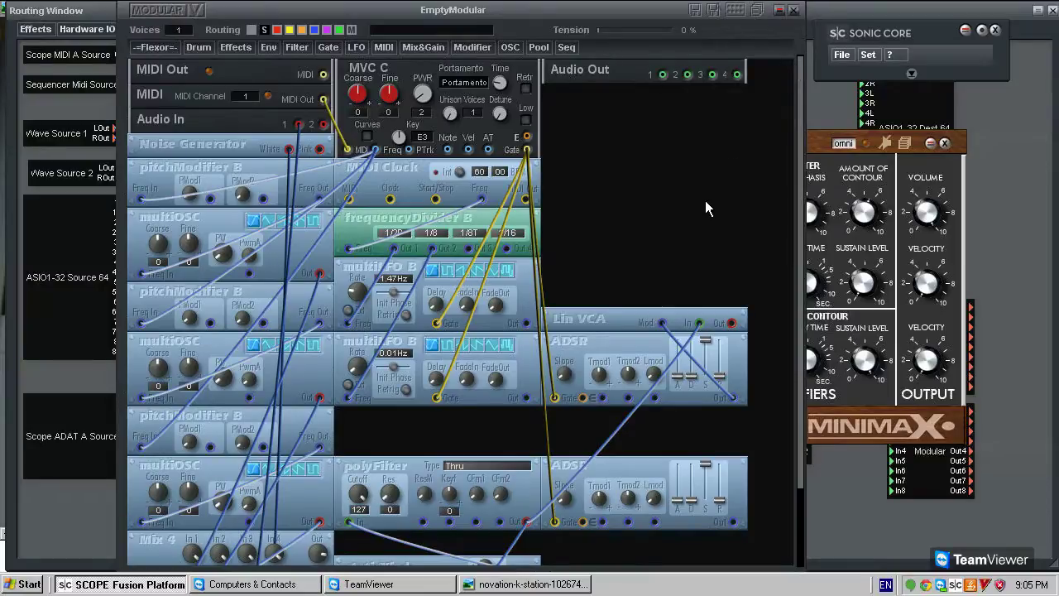
Step: Add a polyOut1 module and place it in the third column between the Audio Out and the Lin VCA
left_click_drag(597, 316, 605, 309)
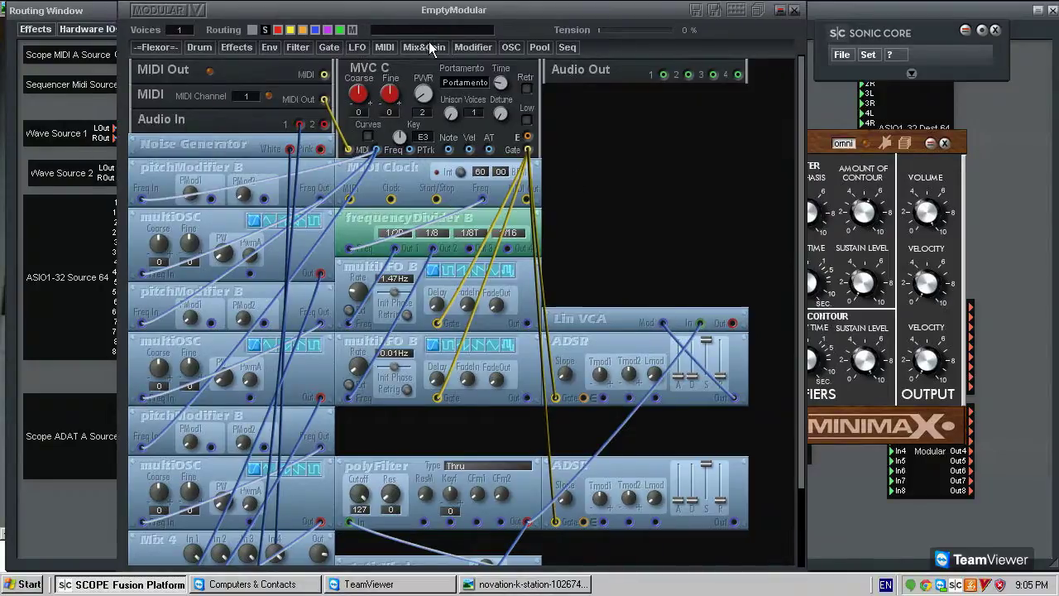
left_click(425, 48)
left_click(477, 162)
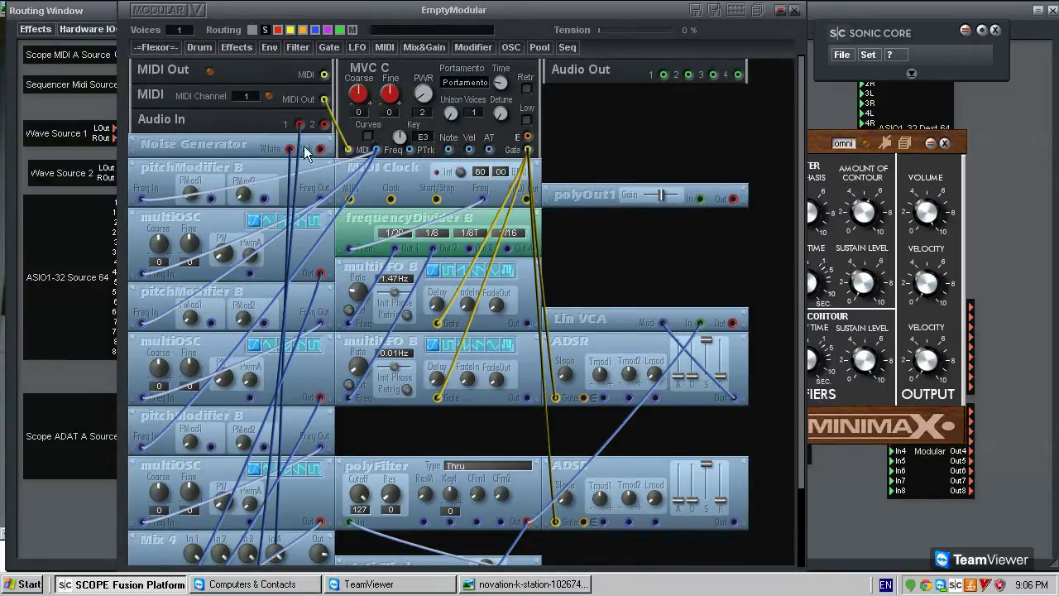
left_click_drag(607, 193, 605, 253)
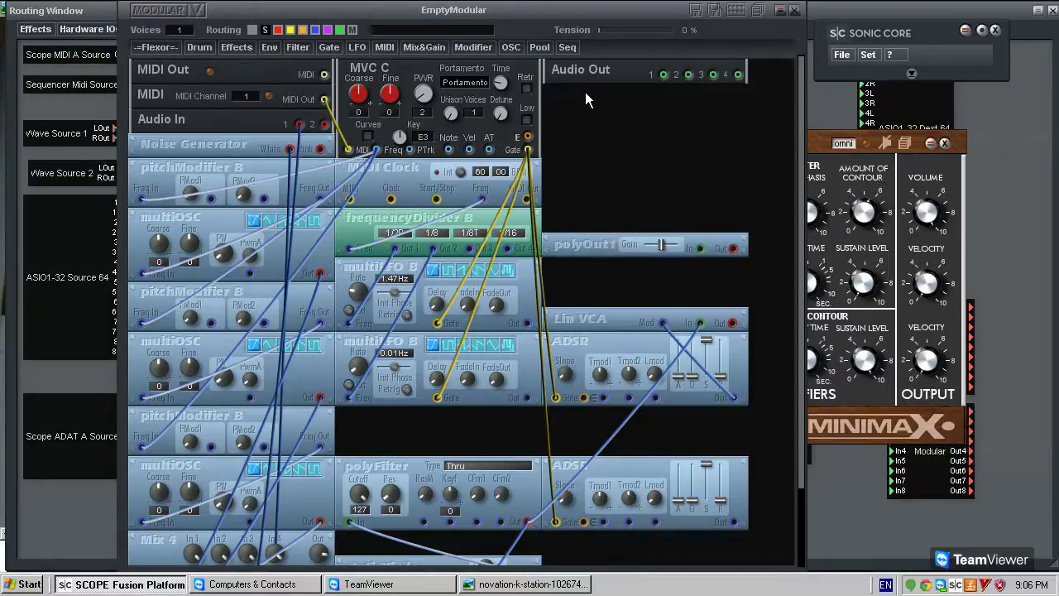
mouse_move(593, 240)
left_mouse_down()
mouse_move(607, 255)
mouse_move(598, 231)
left_mouse_up()
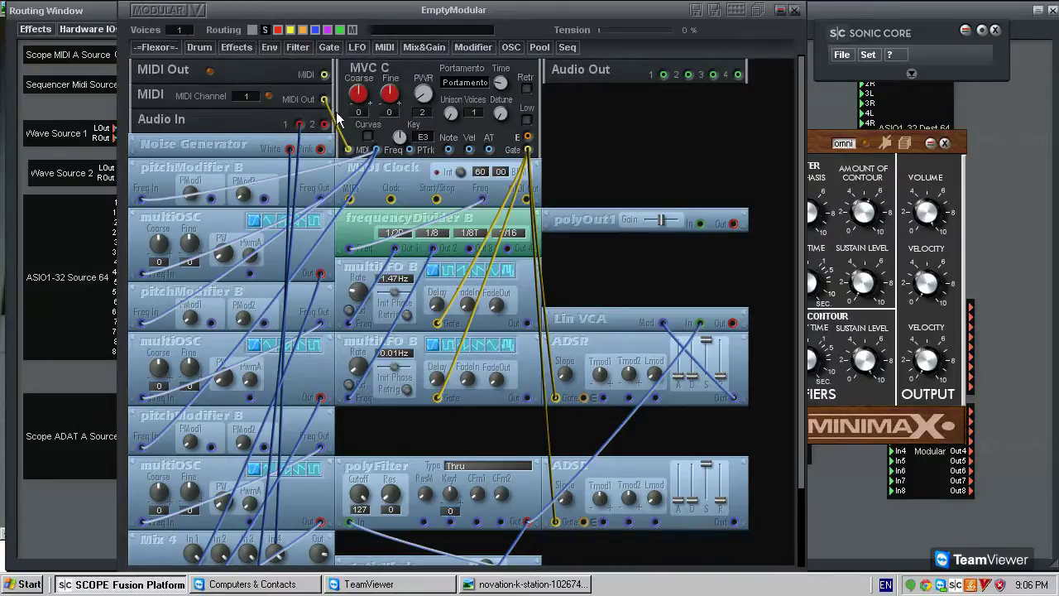
mouse_move(602, 221)
left_mouse_down()
mouse_move(588, 192)
mouse_move(582, 229)
mouse_move(606, 224)
mouse_move(582, 218)
mouse_move(599, 235)
mouse_move(585, 221)
left_mouse_up()
Step: Examine the Minimax's additional effects page, the effects list in the K-Station photo and the modular's available effect modules
left_click(825, 141)
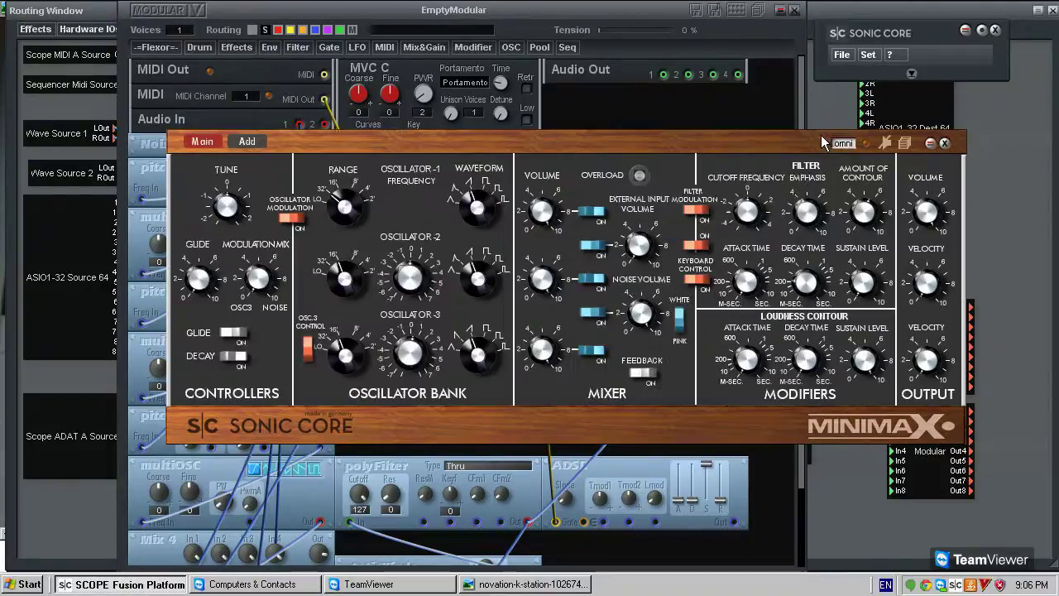
left_click(246, 141)
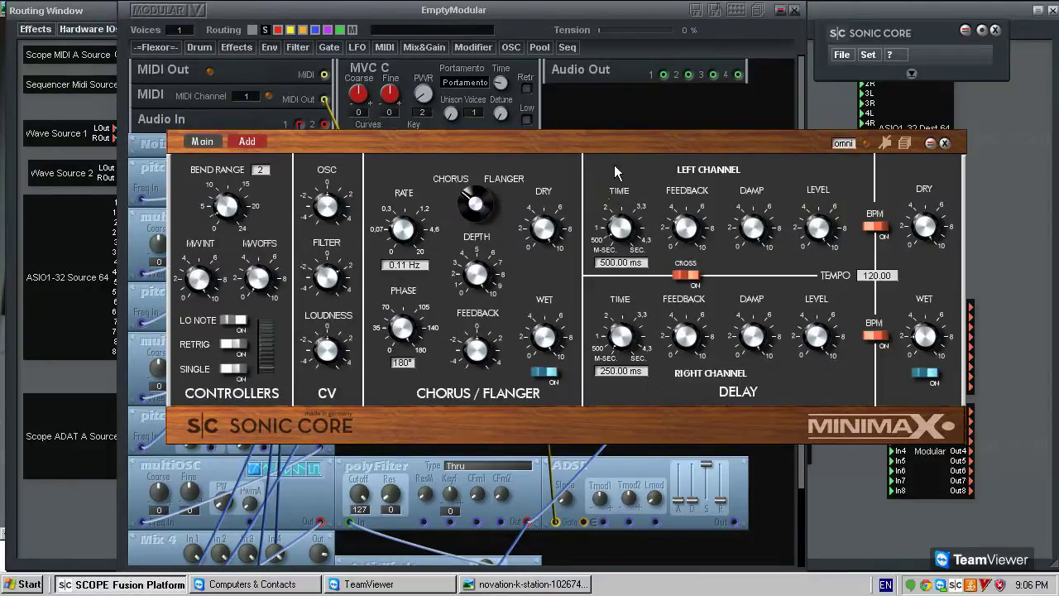
left_click(492, 583)
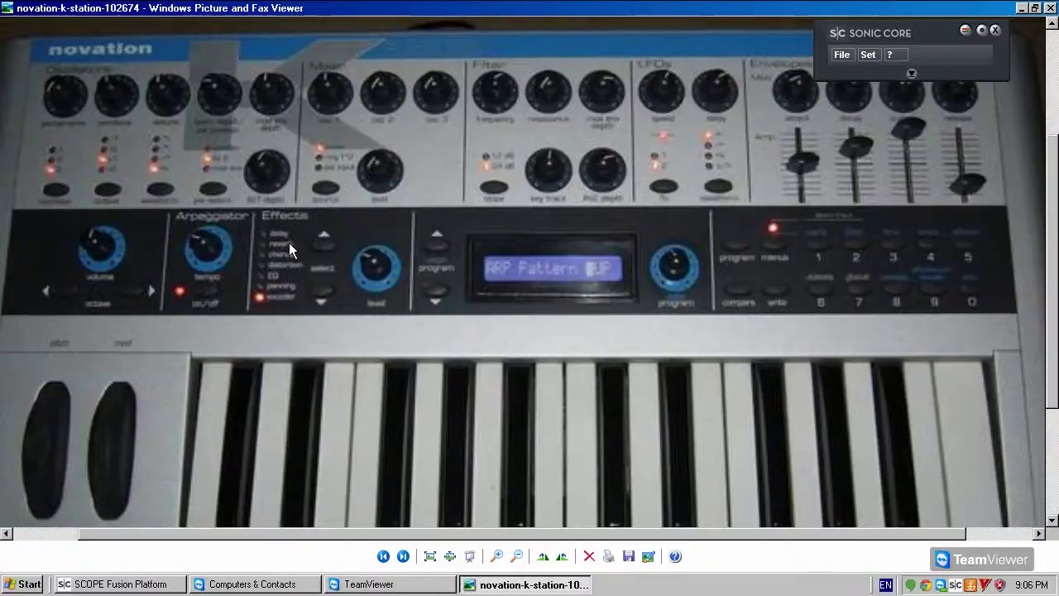
left_click(116, 584)
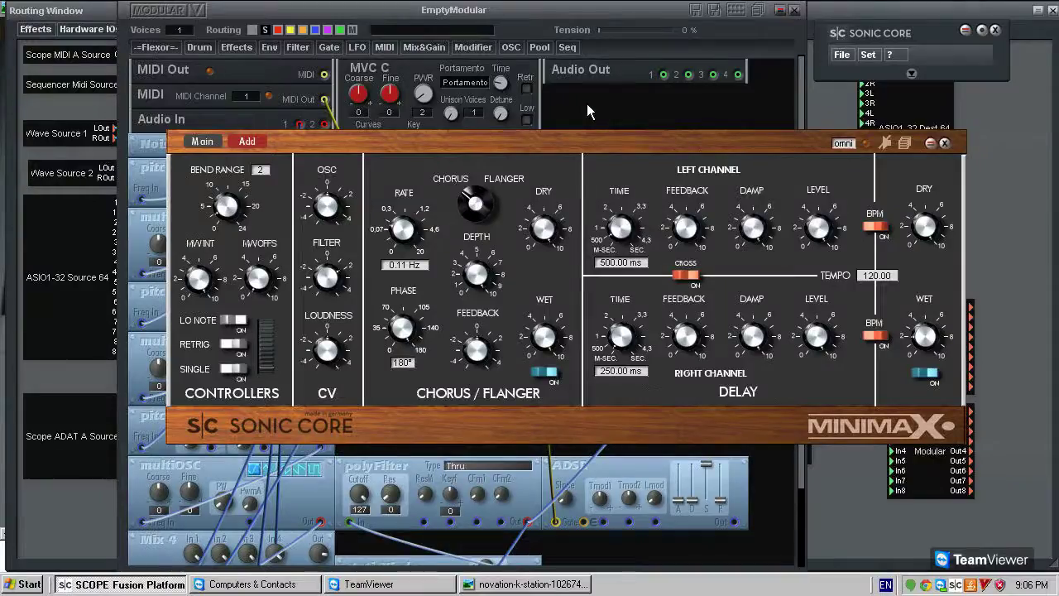
left_click(244, 105)
left_click(236, 46)
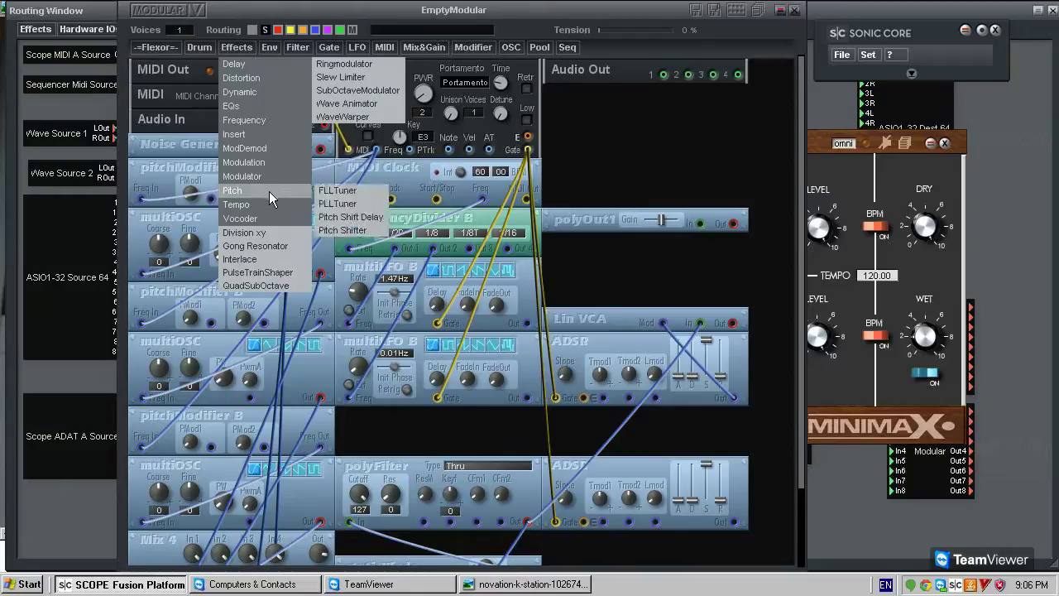
left_click(605, 75)
Step: Move the polyOut1 module down closer to the Lin VCA in the third column
left_click_drag(612, 221, 614, 274)
left_click_drag(802, 172, 838, 201)
left_click(837, 199)
left_click(468, 585)
left_click(469, 585)
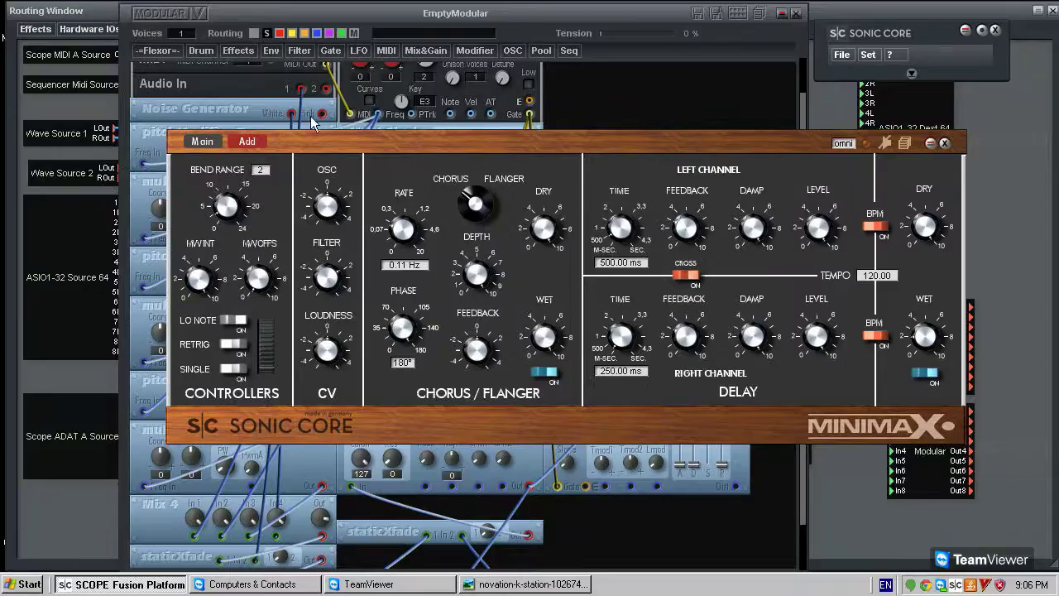
Step: Check the available modulation effect modules against the Minimax's effects page and the effects section in the K-Station photo
left_click(627, 111)
left_click(235, 52)
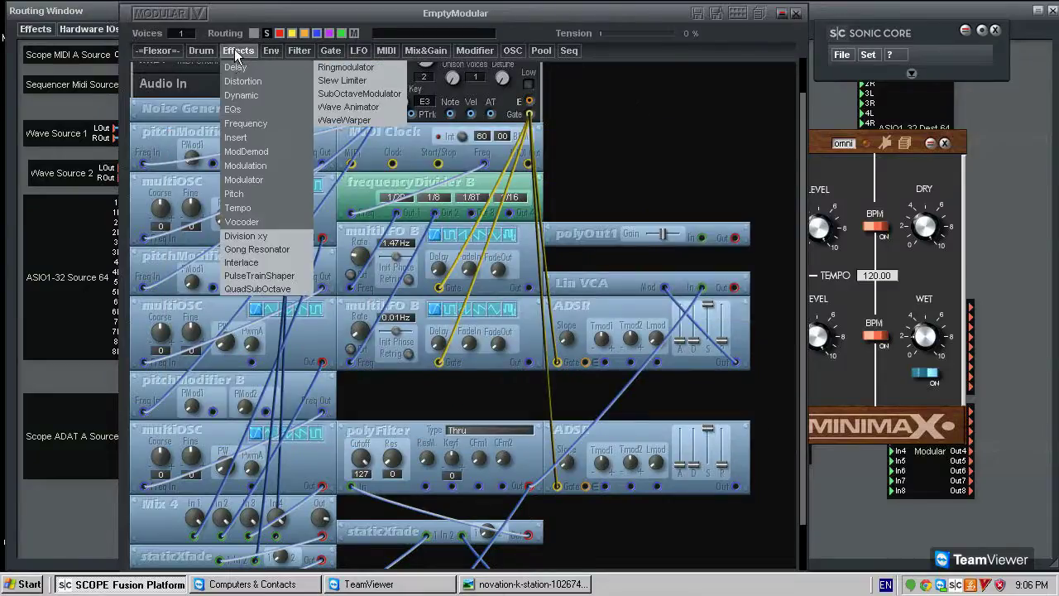
mouse_move(290, 170)
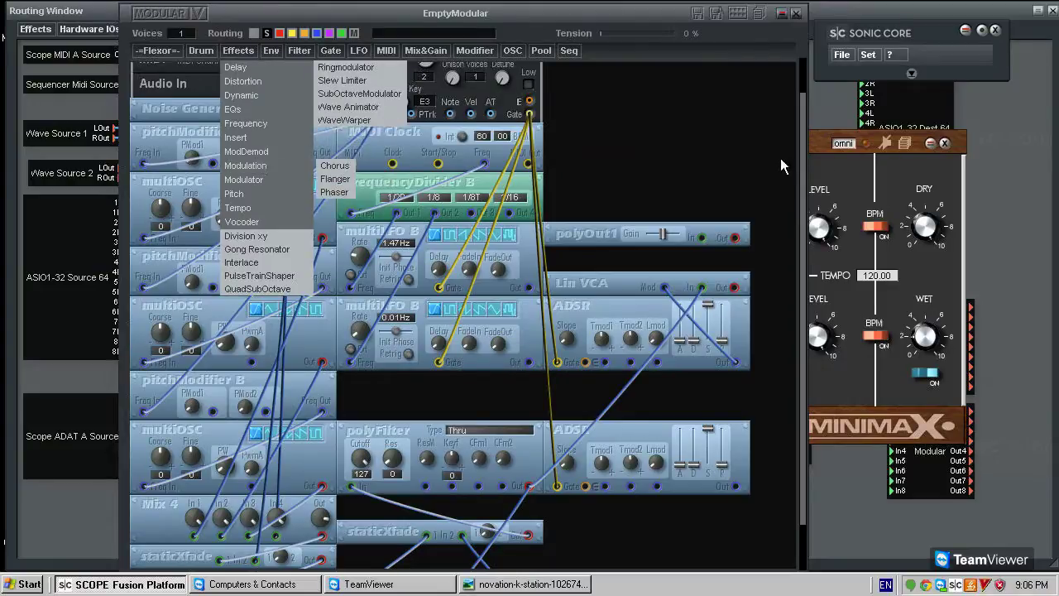
left_click(828, 172)
left_click(503, 585)
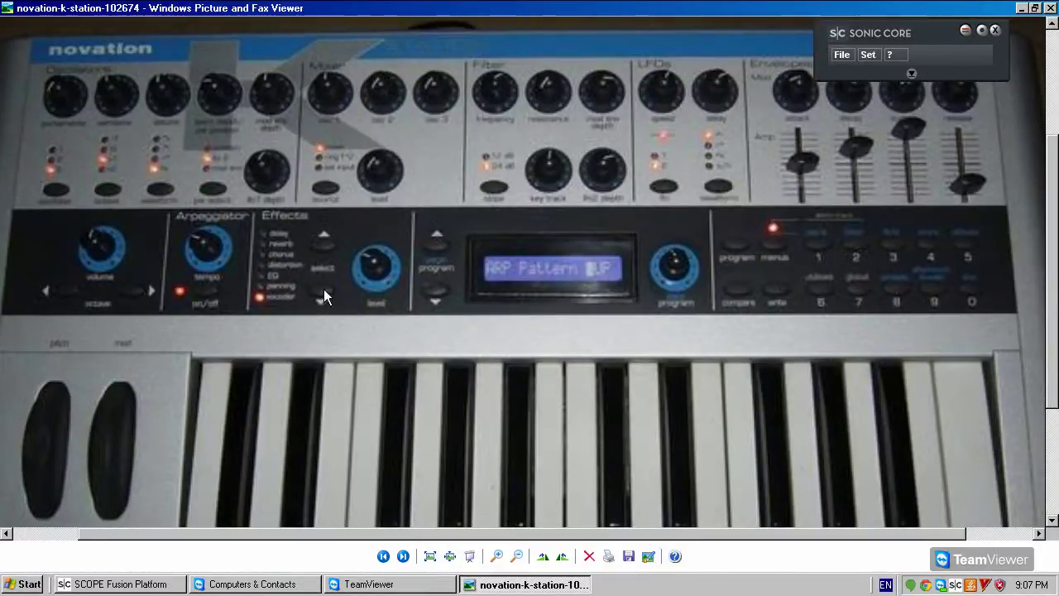
left_click(116, 585)
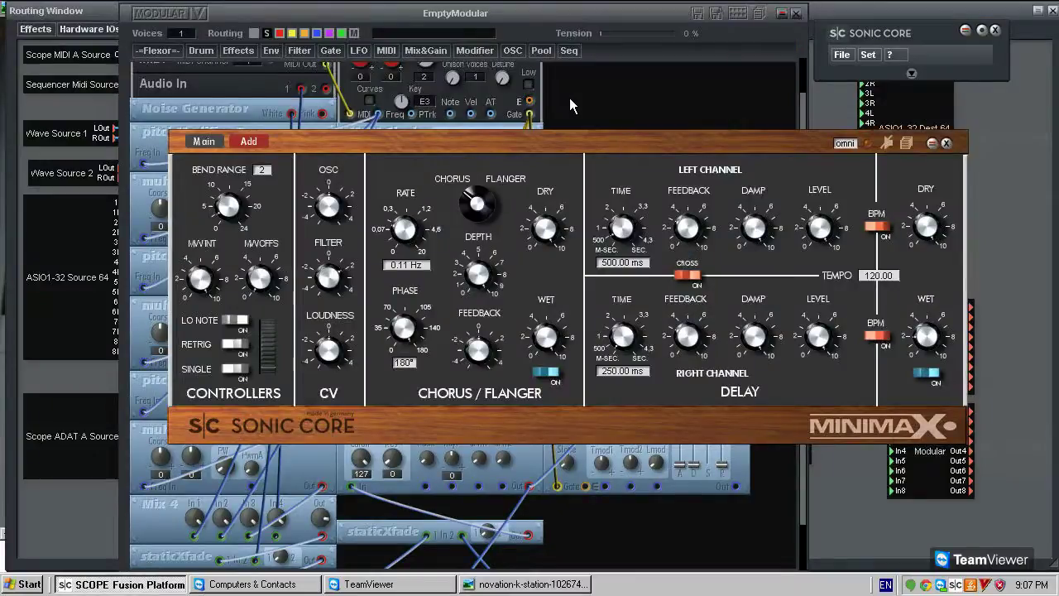
Step: Add a stereoInsert module directly below the Audio Out in the third column and load MultiFX S into it
left_click(571, 97)
left_click(240, 50)
mouse_move(264, 141)
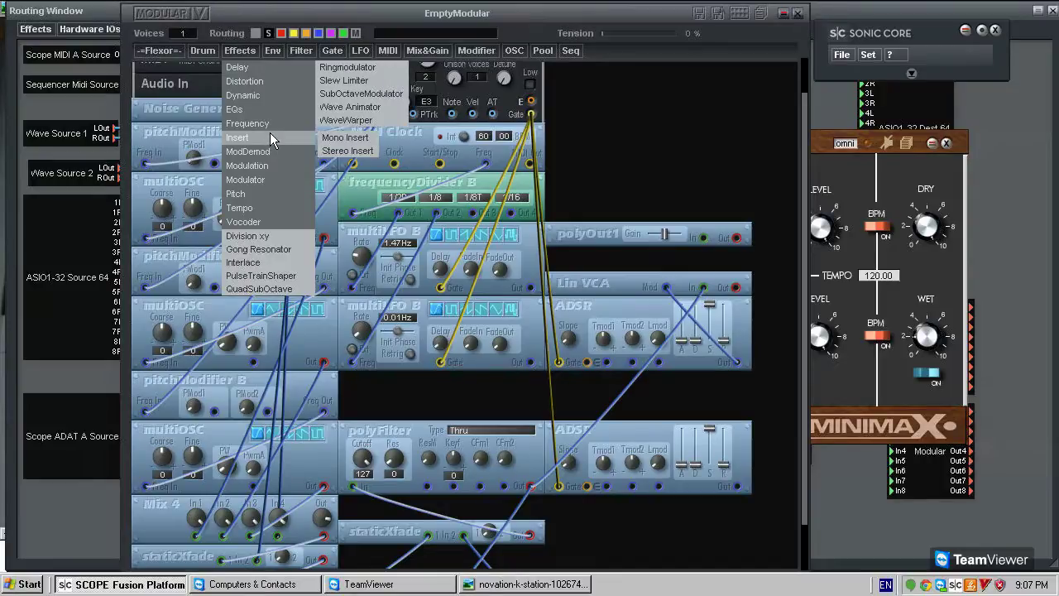
mouse_move(275, 177)
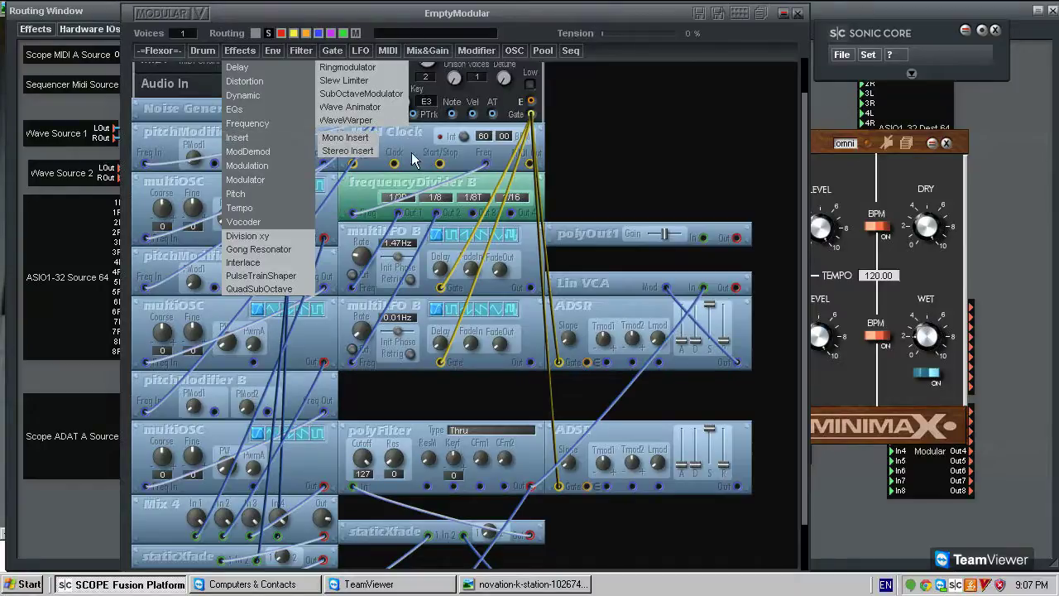
left_click(348, 151)
left_click(619, 86)
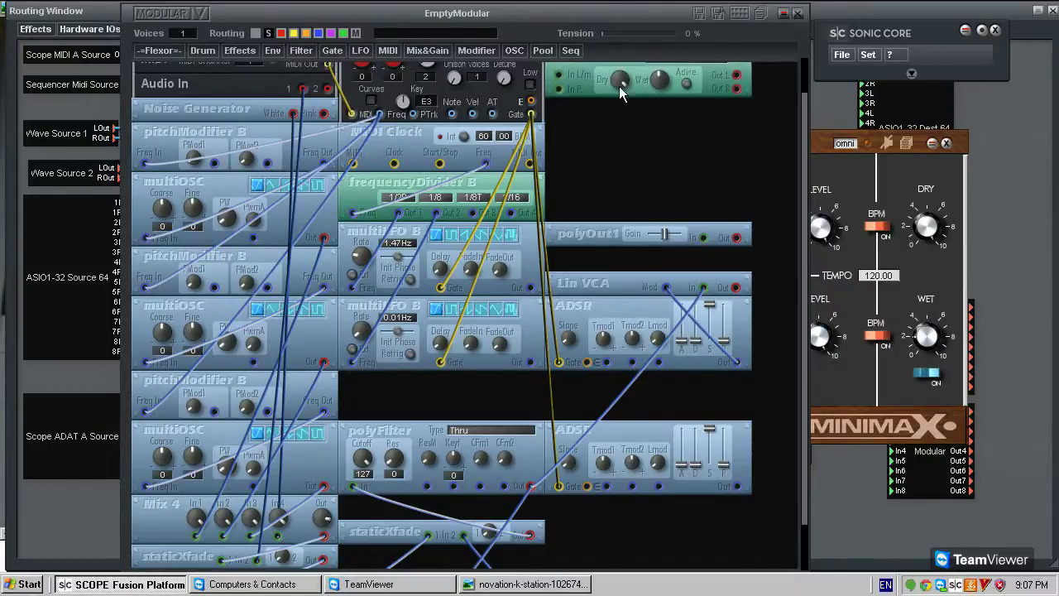
scroll(619, 86, "up", 1)
right_click(680, 99)
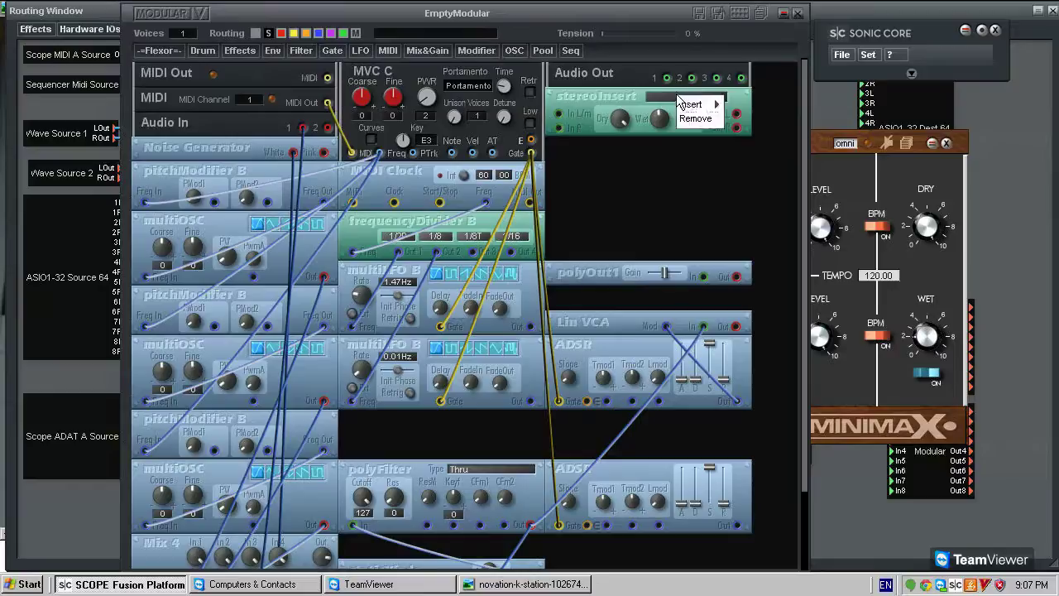
mouse_move(687, 104)
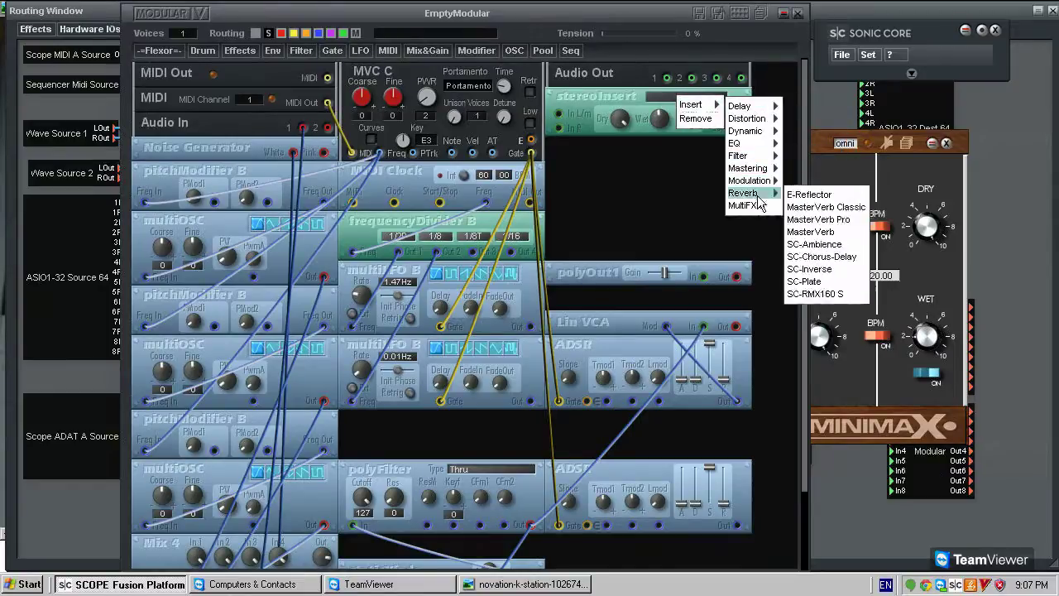
left_click(757, 204)
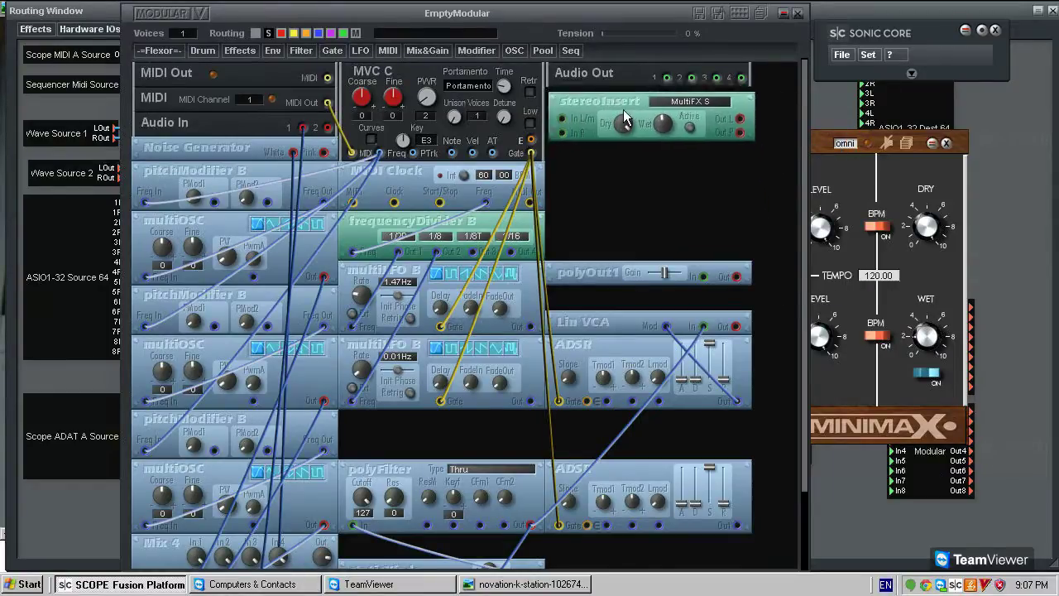
Step: Add a Tempo Delay module in the third column between the stereoInsert and polyOut1
left_click(240, 51)
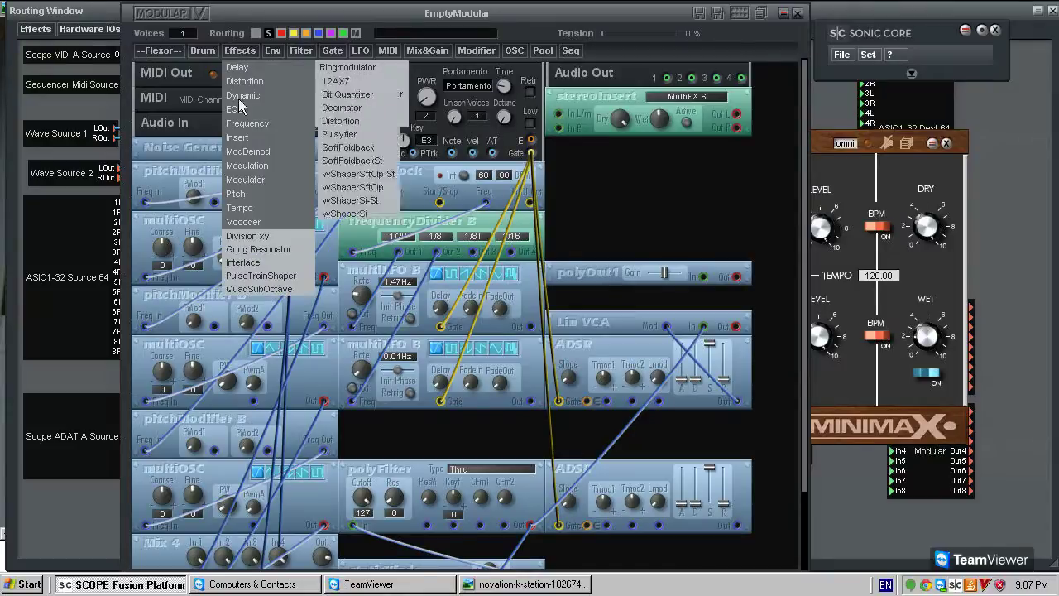
mouse_move(273, 137)
mouse_move(274, 209)
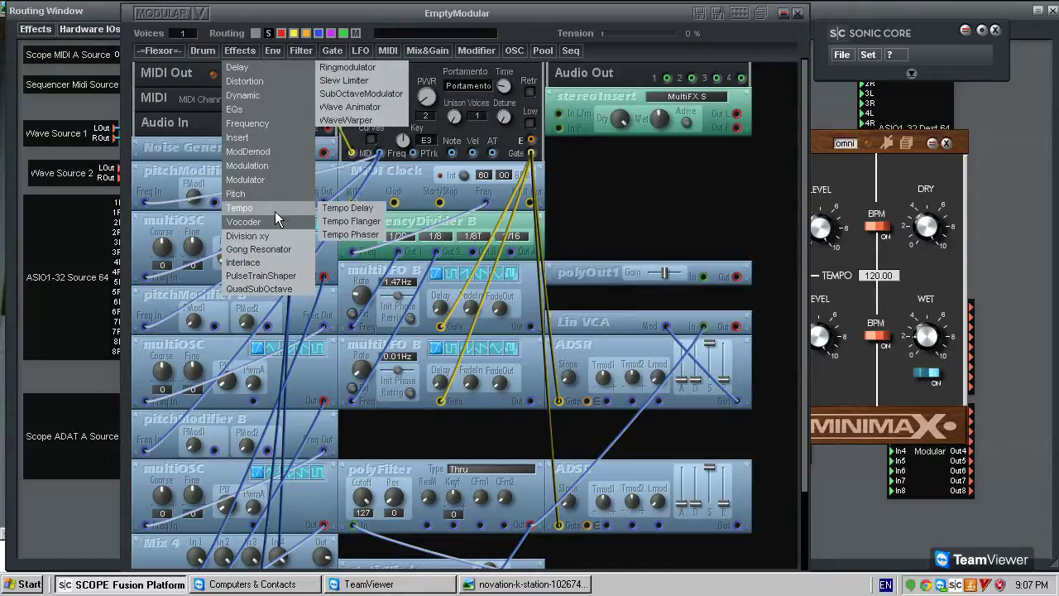
left_click(345, 210)
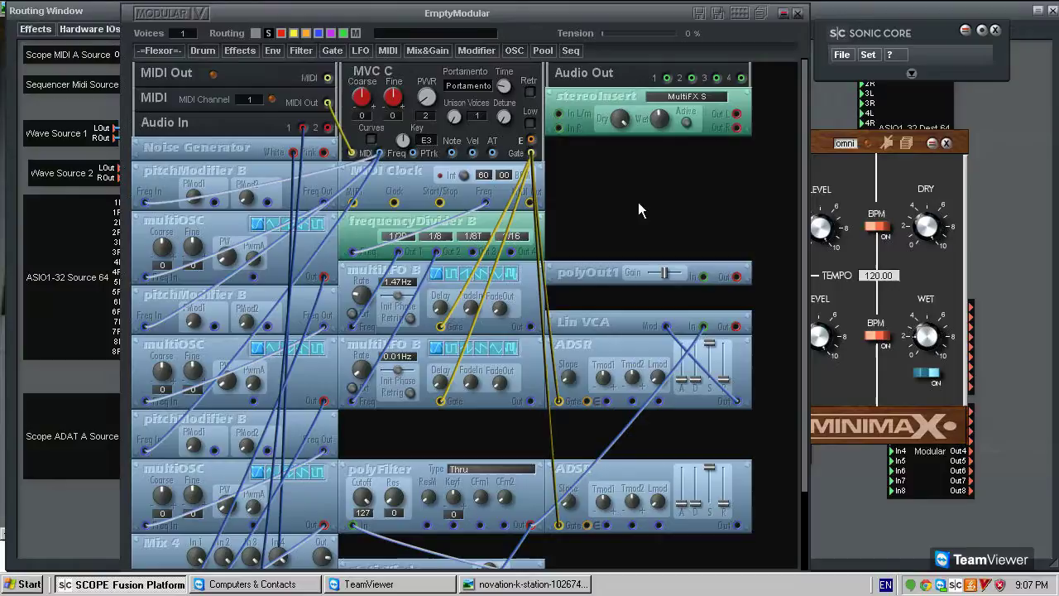
left_click(643, 166)
Step: Check the effects section in the K-Station photo and add a Chorus module below the Tempo Delay
left_click(567, 584)
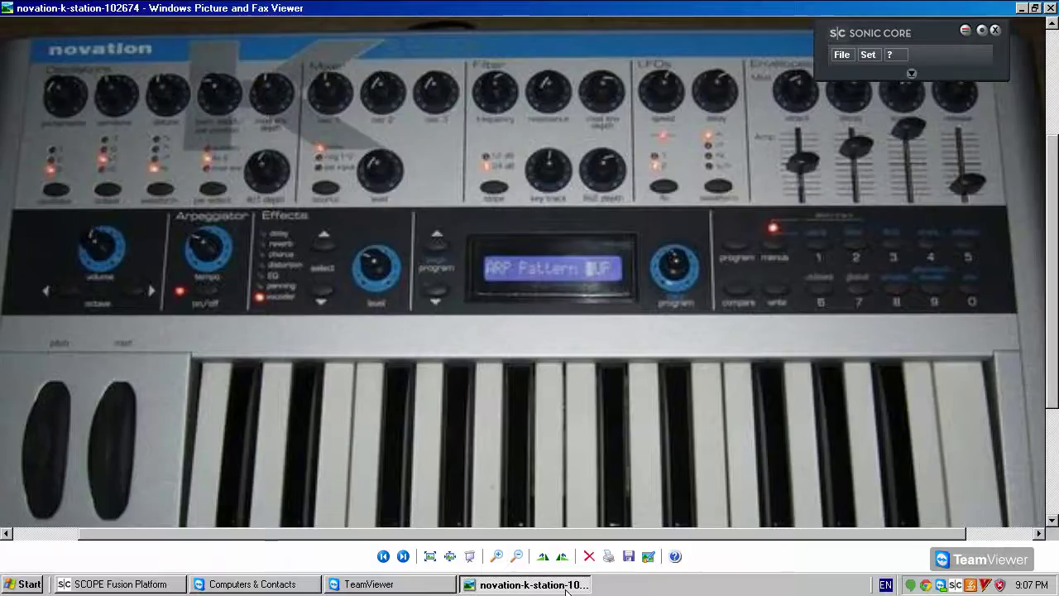
left_click(567, 584)
left_click(239, 50)
mouse_move(290, 125)
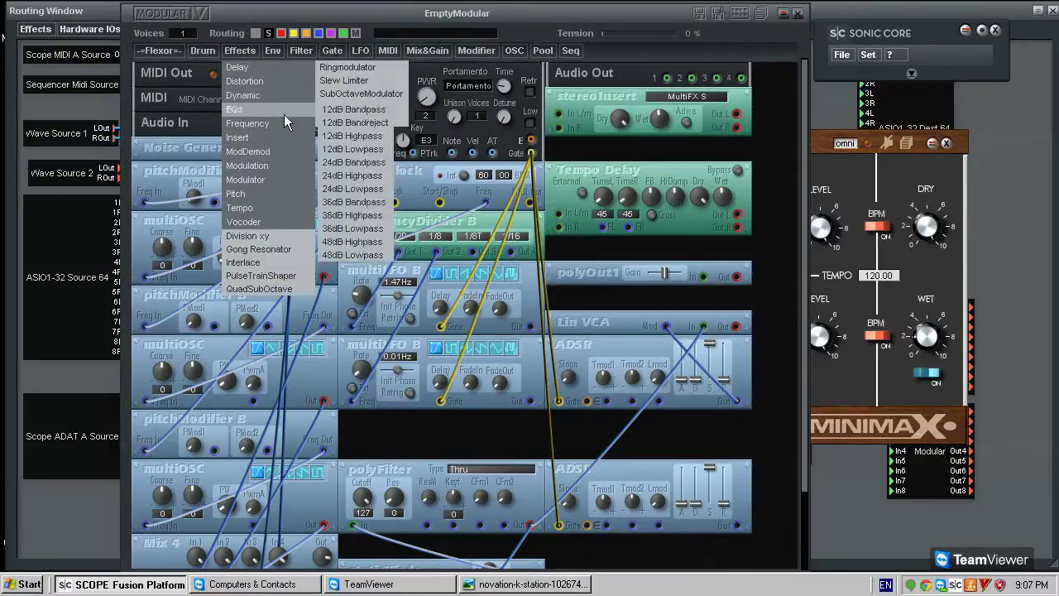
mouse_move(301, 164)
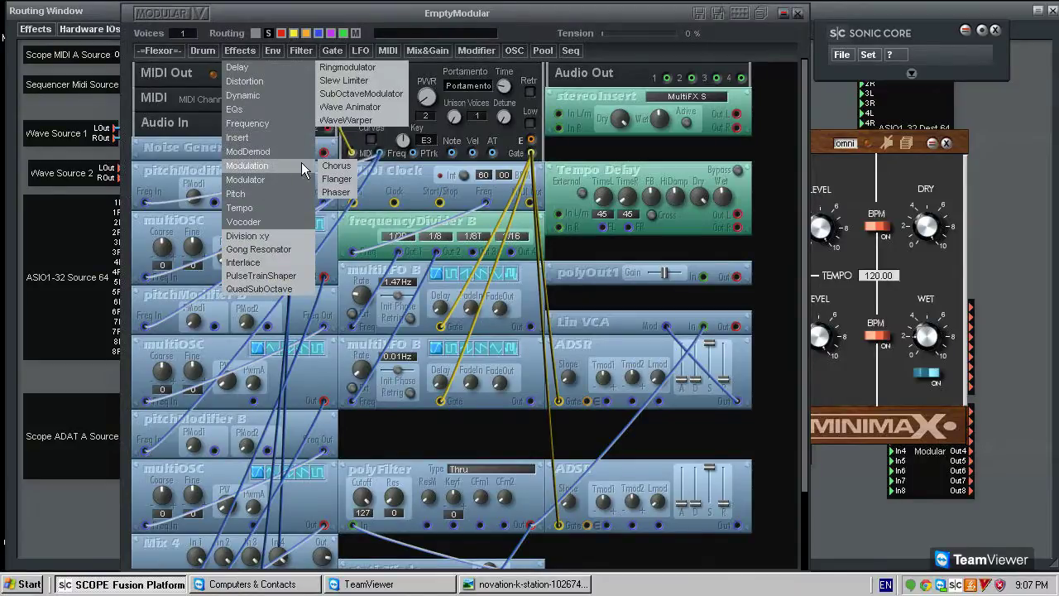
left_click(350, 167)
left_click(603, 246)
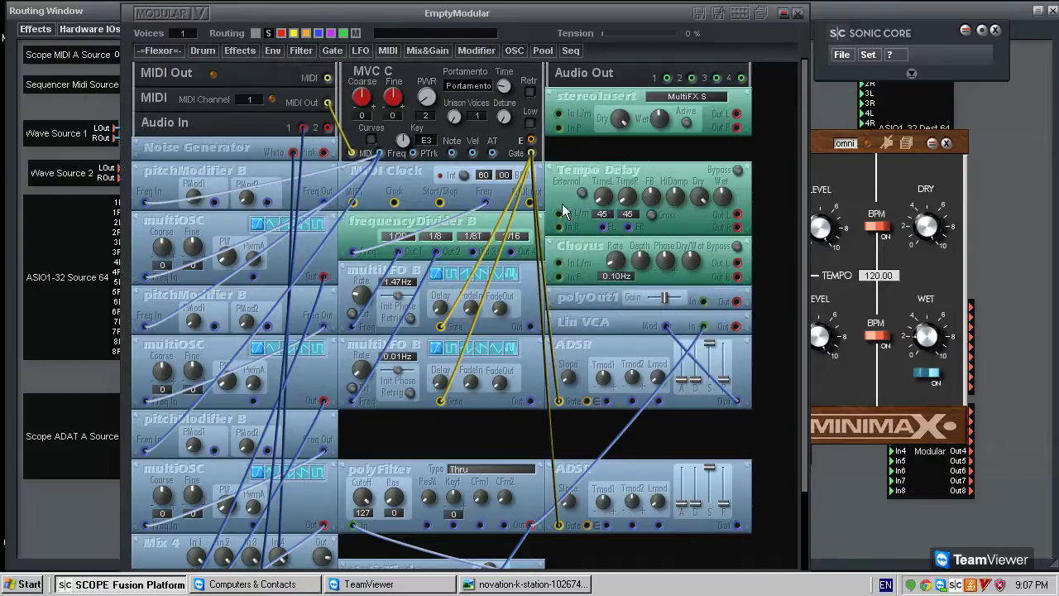
Step: Move the Chorus module above the Tempo Delay, directly under the stereoInsert
left_click(240, 50)
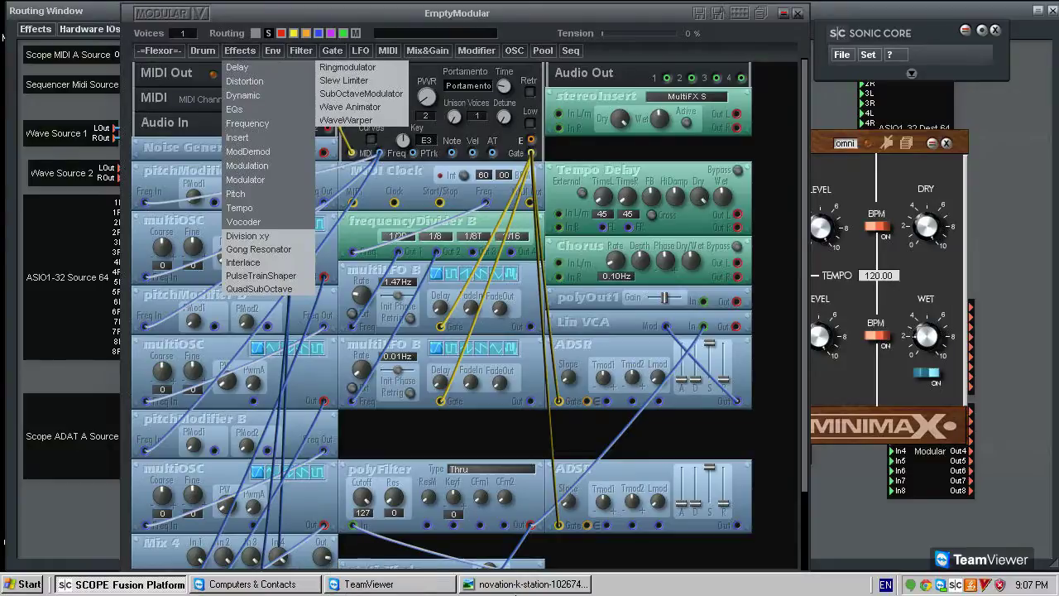
left_click(515, 586)
left_click(124, 584)
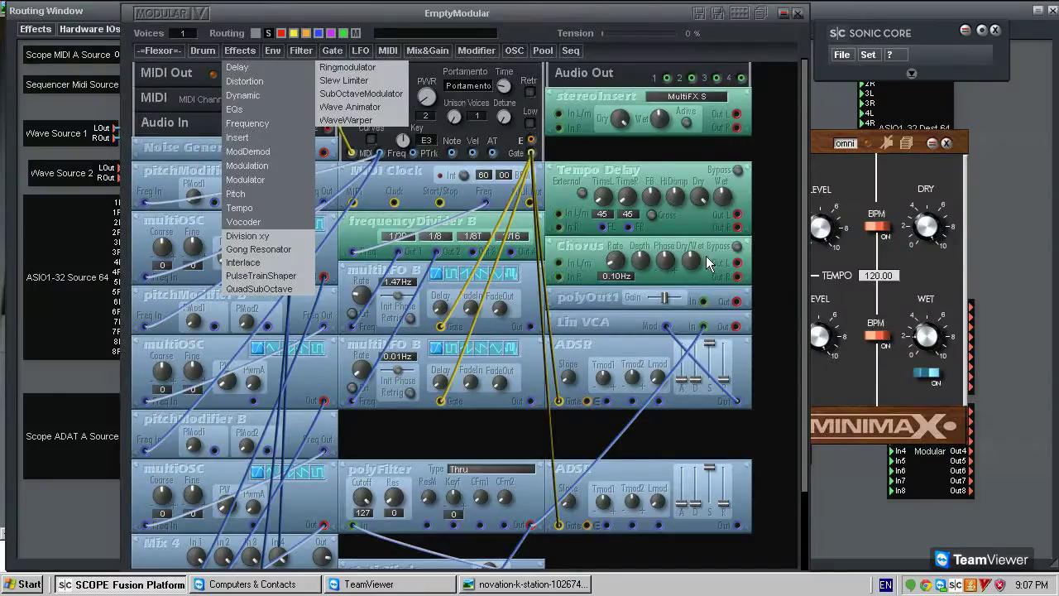
left_click(761, 217)
mouse_move(689, 179)
left_mouse_down()
mouse_move(690, 165)
mouse_move(692, 179)
left_mouse_up()
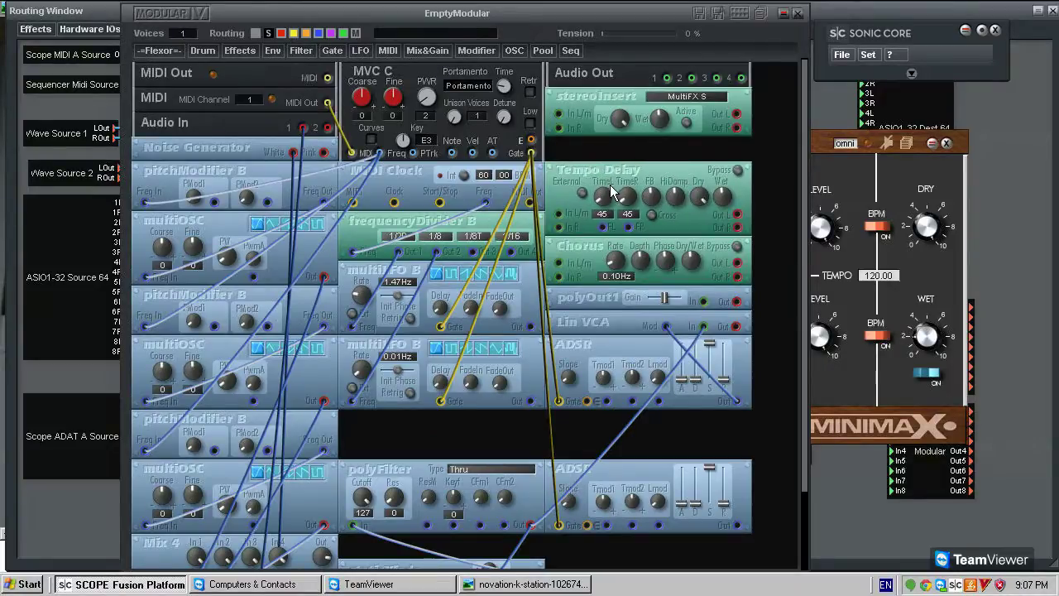
left_click_drag(574, 270, 582, 170)
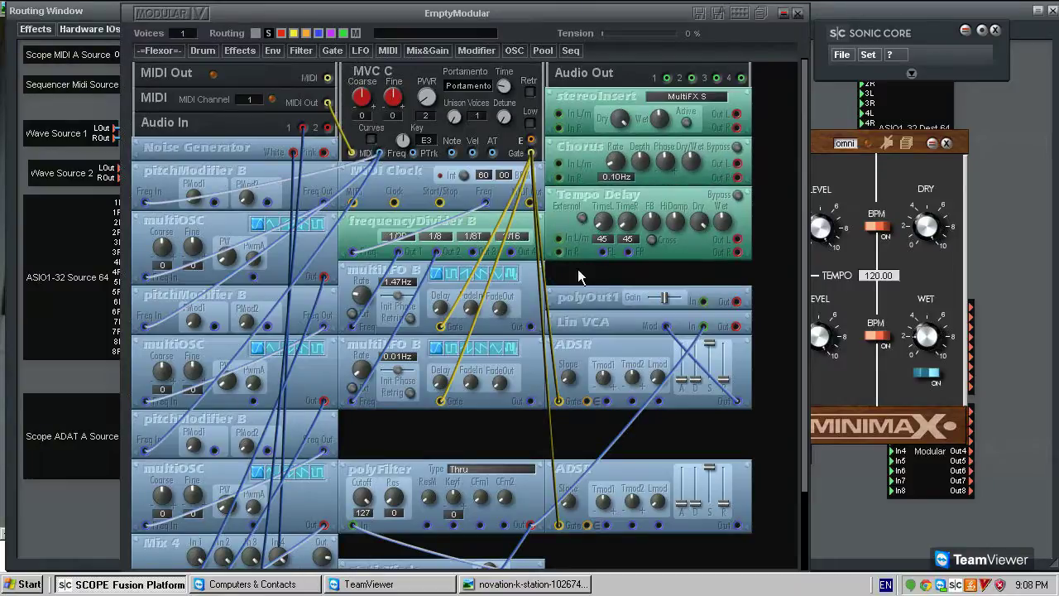
Step: Delete the Chorus and Tempo Delay modules from the third column
key("Delete")
key("Return")
left_click(584, 157)
key("Delete")
key("Return")
Step: Move the stereoInsert down slightly and examine the effect categories that can be loaded into the slots of its MultiFX S
left_click_drag(600, 94, 631, 155)
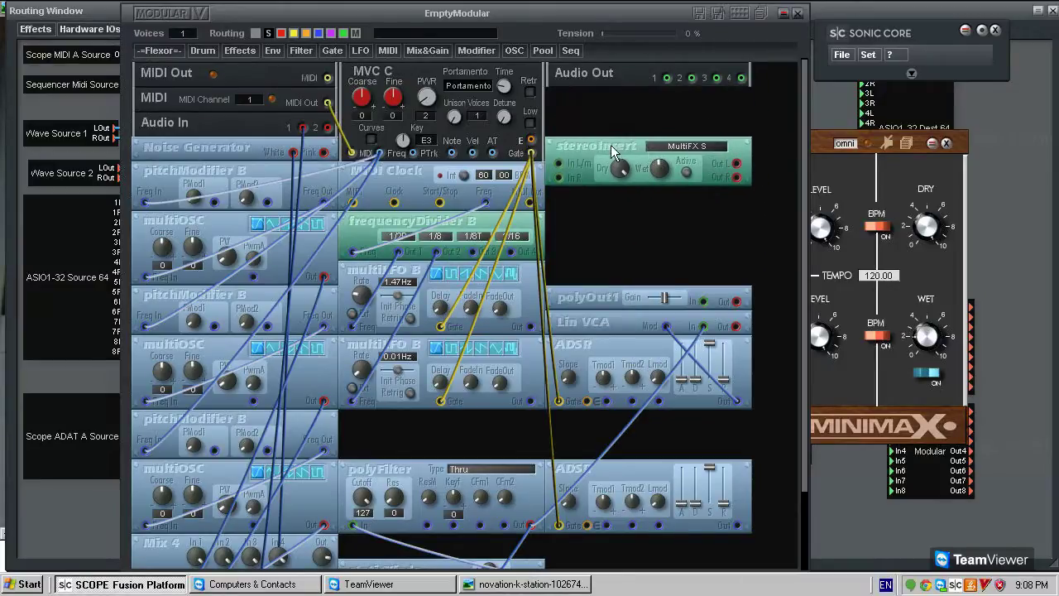
double_click(669, 149)
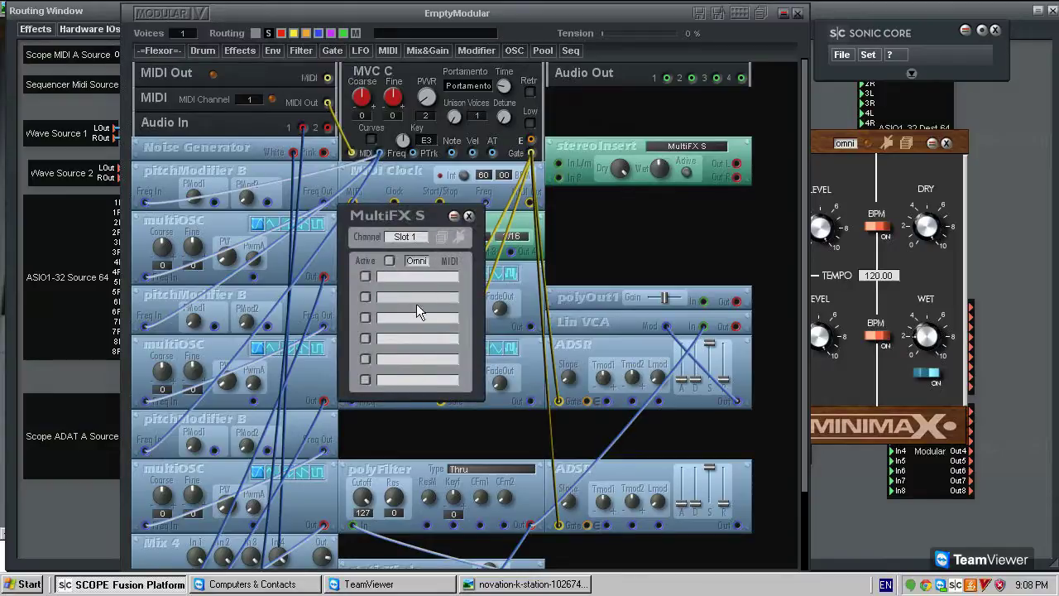
mouse_move(426, 308)
mouse_move(487, 335)
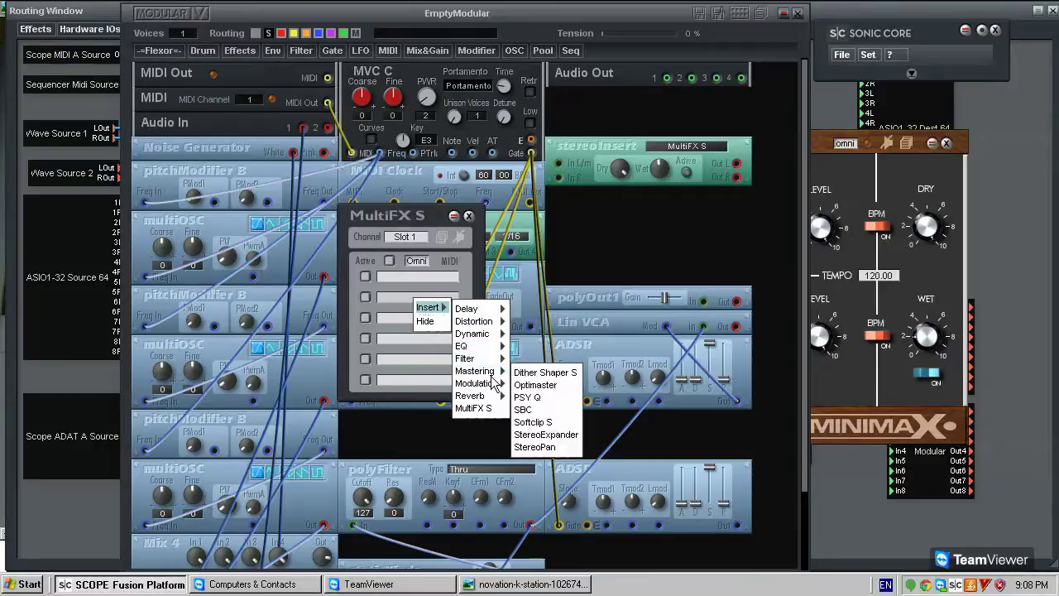
mouse_move(492, 385)
left_click(476, 259)
Step: Move the stereoInsert back up against the Audio Out and add a Tempo Delay module directly beneath it
left_click_drag(603, 229, 605, 212)
left_click_drag(594, 132, 596, 84)
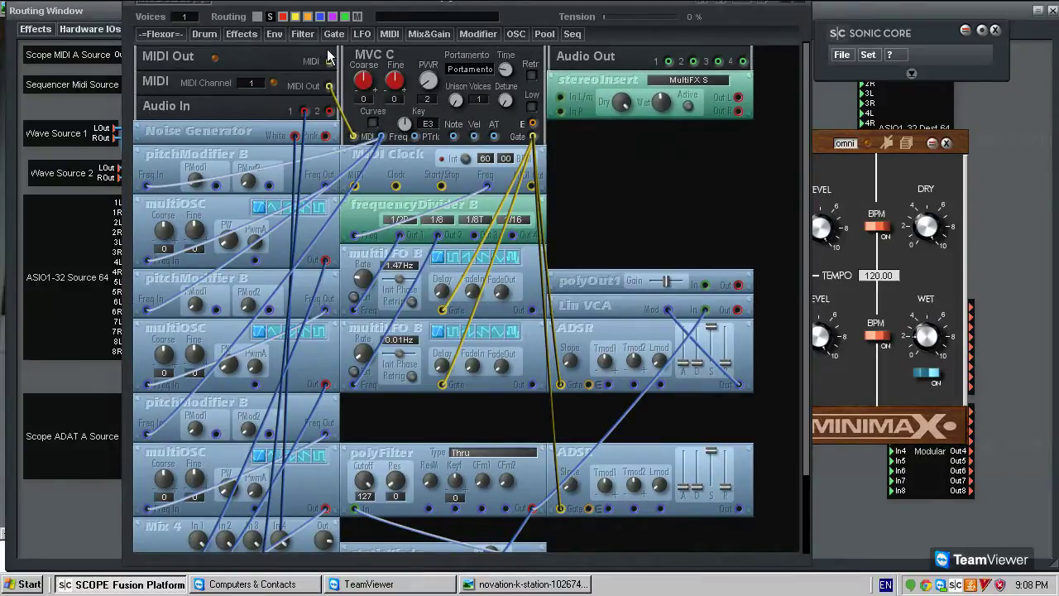
left_click(250, 37)
mouse_move(257, 51)
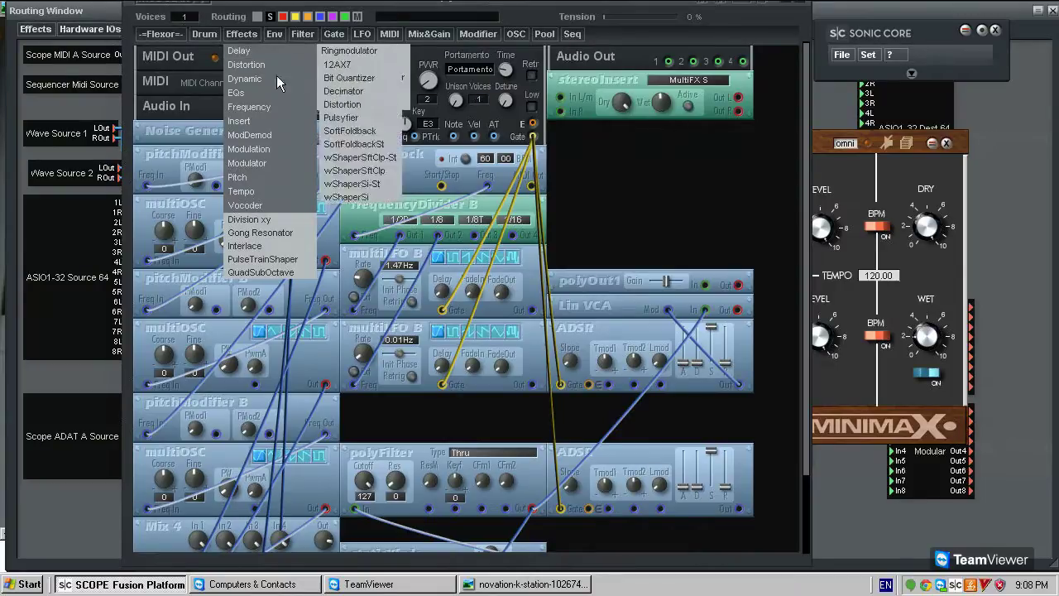
mouse_move(290, 192)
left_click(361, 192)
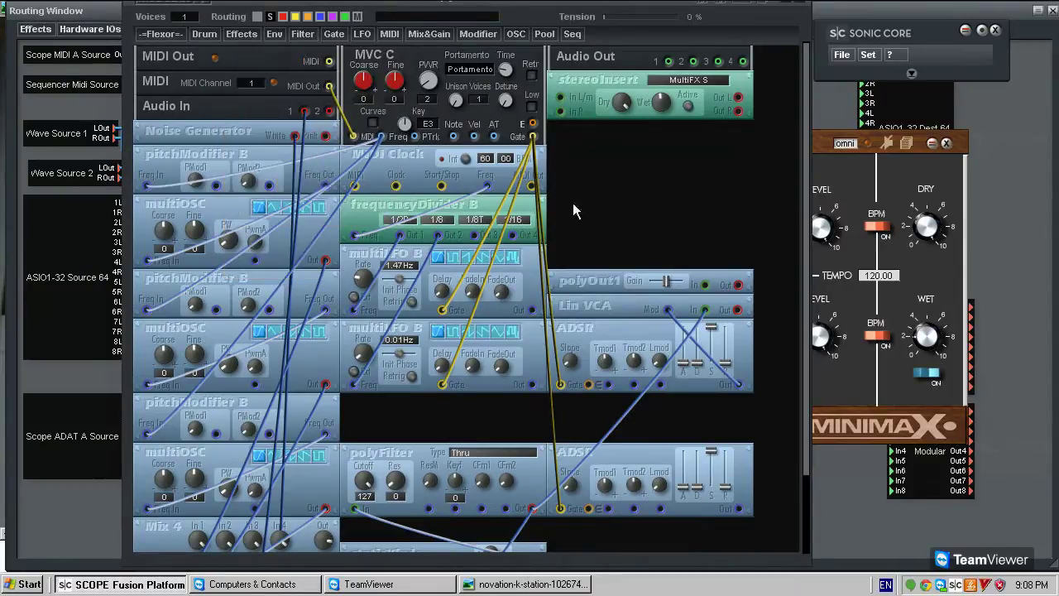
left_click(620, 131)
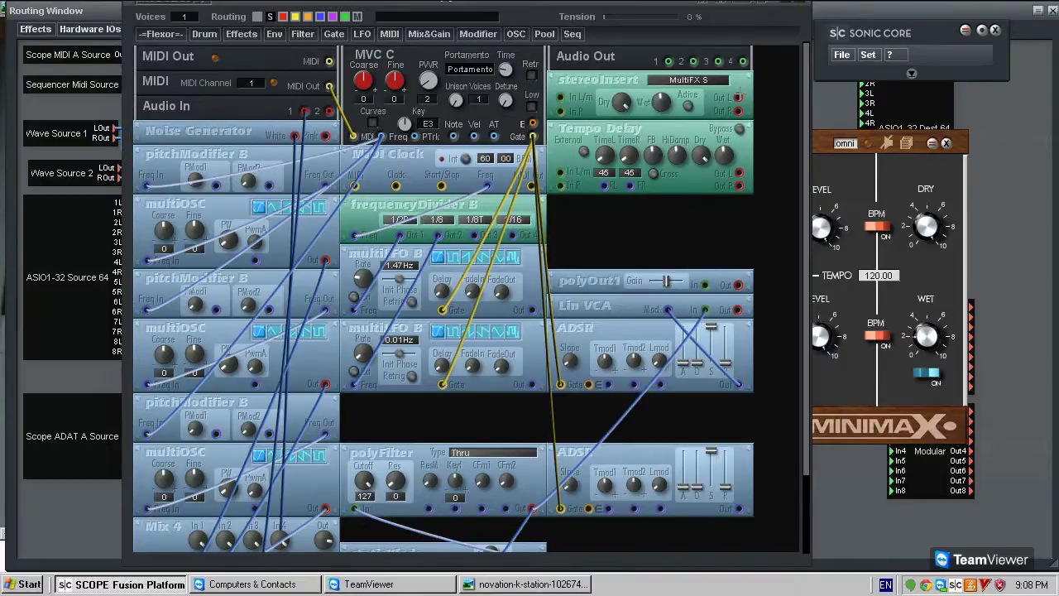
Step: Connect the stereoInsert's Out L and Out R to inputs 1 and 2 of the Audio Out
left_click(669, 62)
left_click_drag(694, 62, 739, 110)
right_click(679, 77)
left_click(700, 84)
Step: Connect the Tempo Delay's left and right outputs to the stereoInsert's In L/m and In R
left_click_drag(739, 173, 579, 104)
right_click(573, 106)
left_click(570, 103)
right_click(568, 108)
left_click(571, 111)
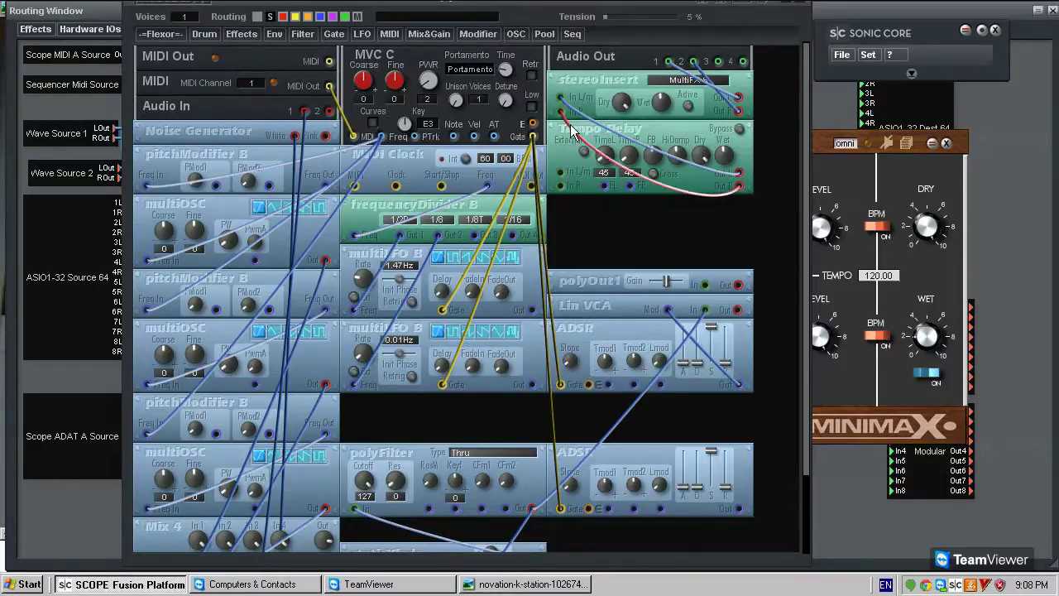
mouse_move(579, 133)
left_mouse_down()
mouse_move(587, 118)
mouse_move(573, 133)
left_mouse_up()
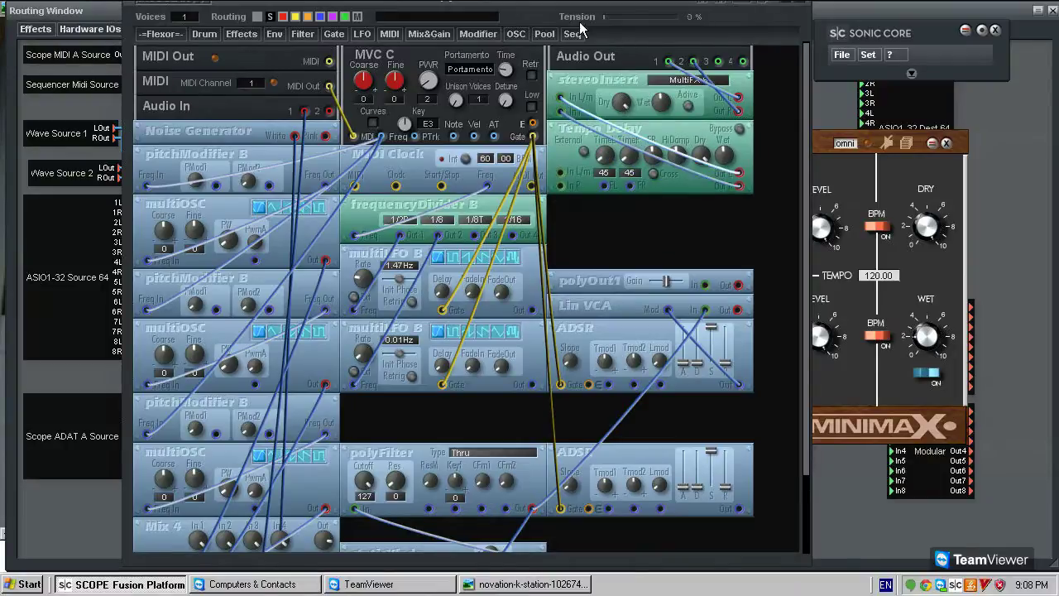
Step: Set the Tempo Delay's TimeL and TimeR to 396 and connect frequencyDivider B's last two outputs to its FL and FR inputs
left_click_drag(603, 154, 598, 119)
left_click_drag(629, 154, 675, 195)
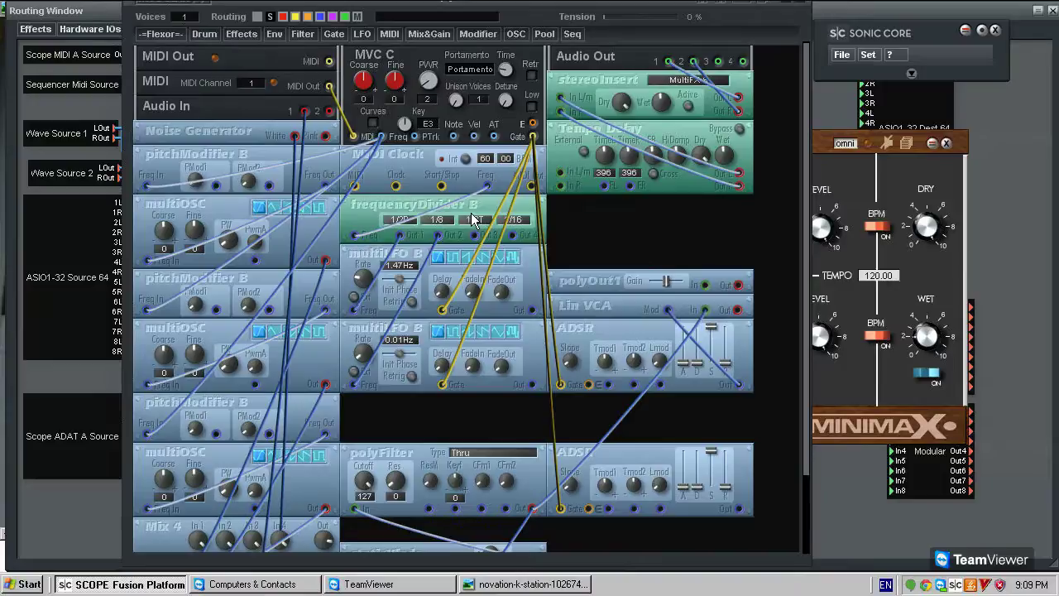
left_click_drag(607, 185, 524, 239)
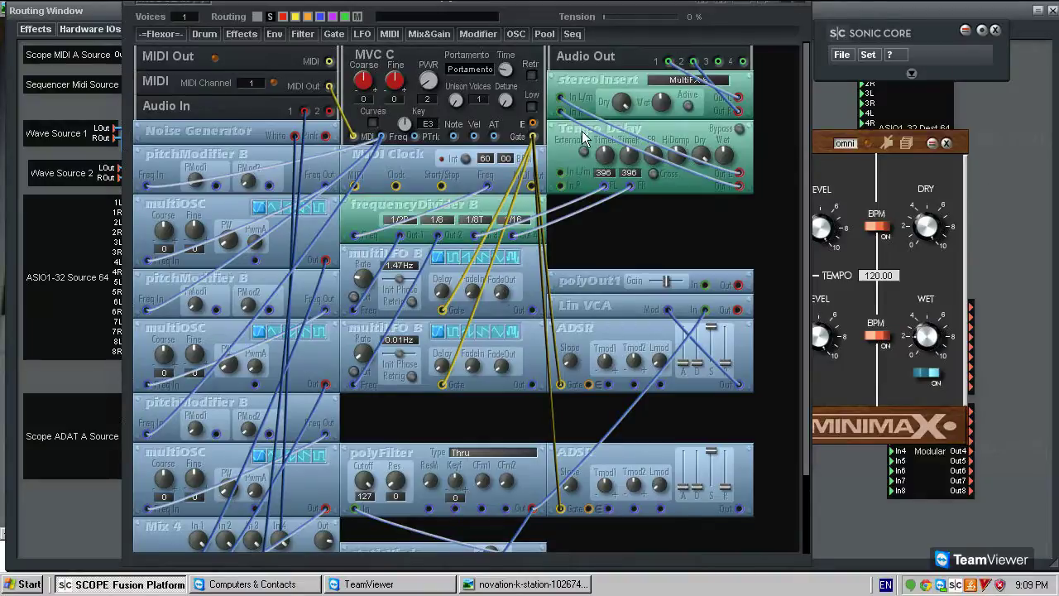
Step: Set frequencyDivider B's third and fourth divisions to 1/16P and 1/8P
left_click(485, 220)
left_click(522, 222)
mouse_move(695, 180)
left_mouse_down()
mouse_move(703, 196)
mouse_move(691, 179)
left_mouse_up()
mouse_move(696, 136)
left_mouse_down()
mouse_move(706, 138)
mouse_move(695, 137)
left_mouse_up()
Step: View the effect slots of the MultiFX S loaded in the stereoInsert
double_click(670, 81)
left_click(469, 216)
left_click_drag(574, 136, 575, 141)
Step: Compare the Minimax's additional and main pages and the K-Station photo with the modular patch
left_click(855, 187)
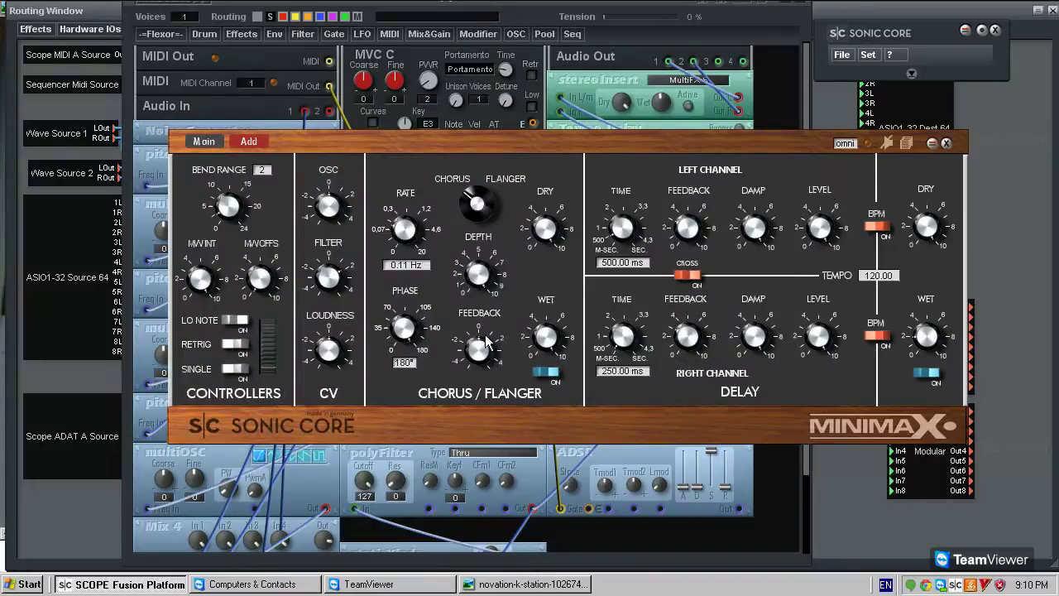
left_click(205, 143)
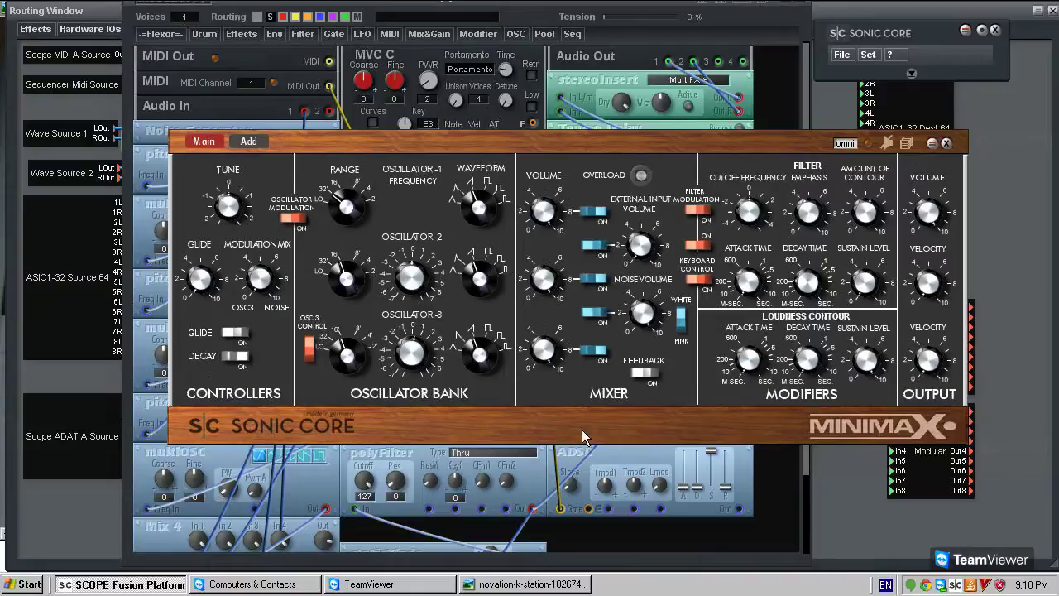
left_click(775, 478)
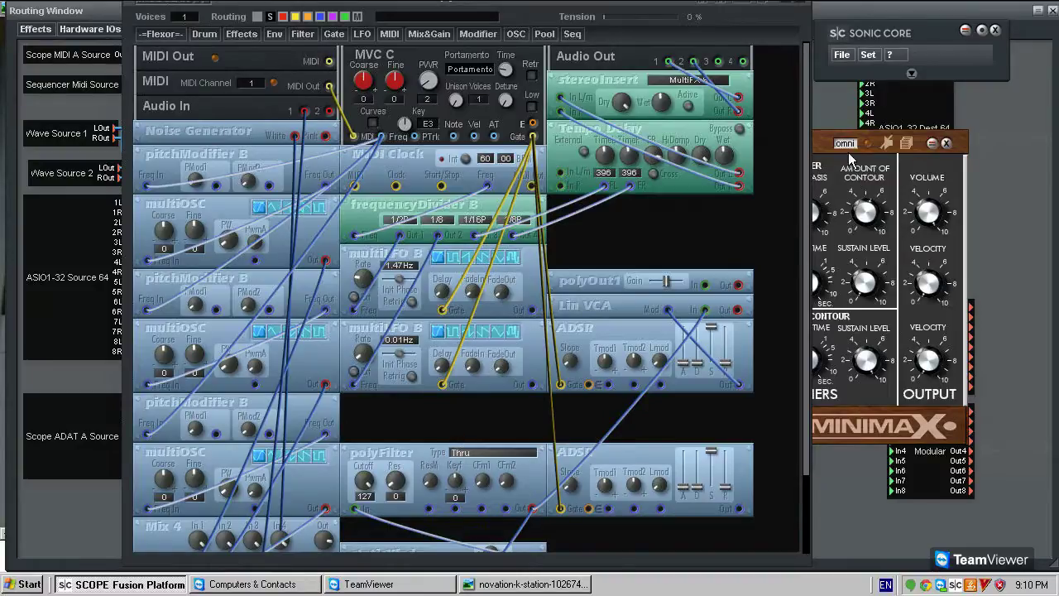
left_click(839, 182)
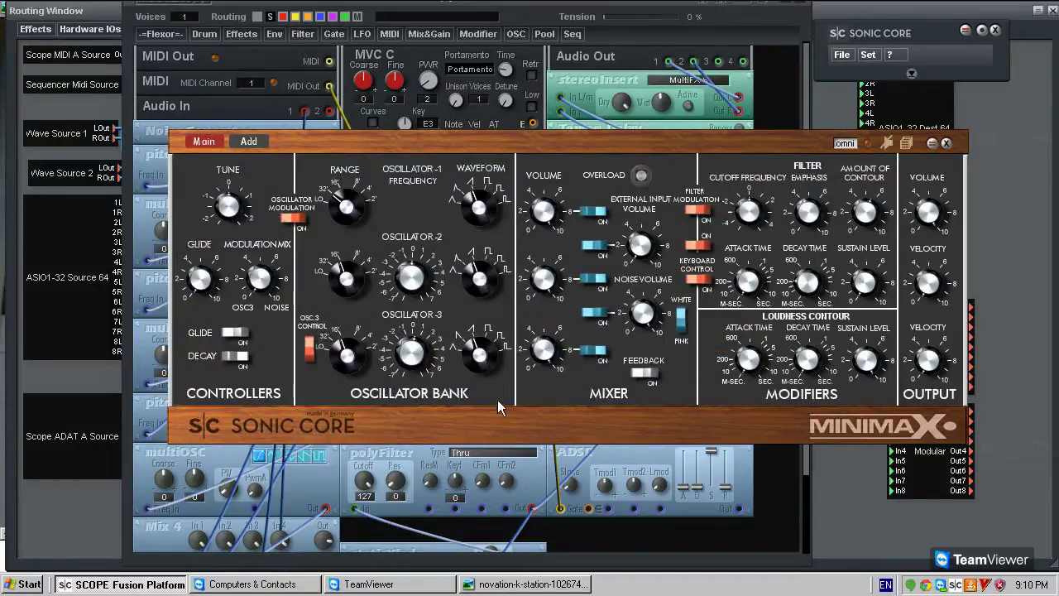
left_click(470, 583)
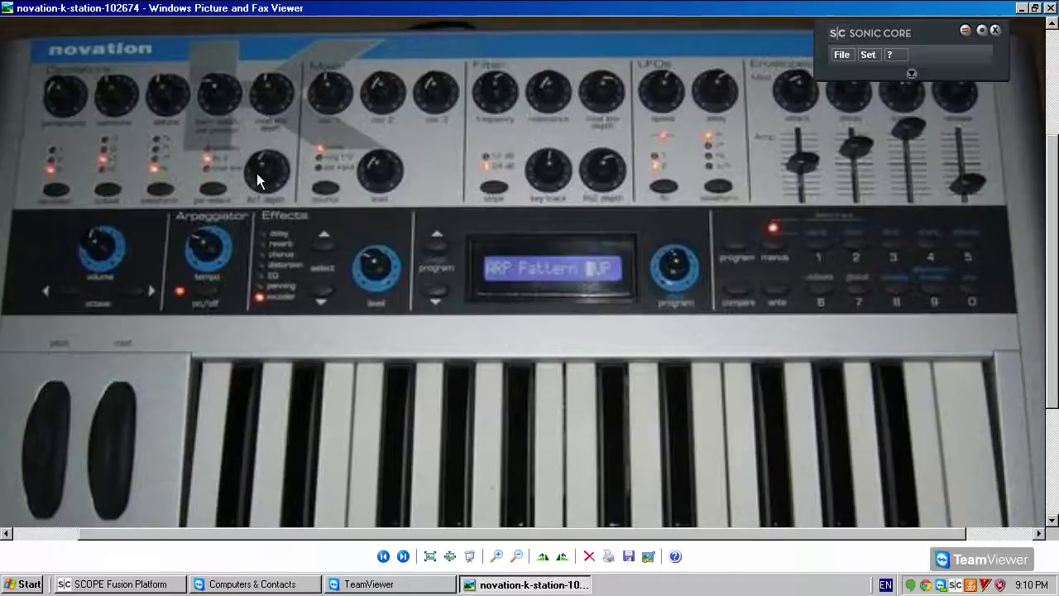
left_click(159, 584)
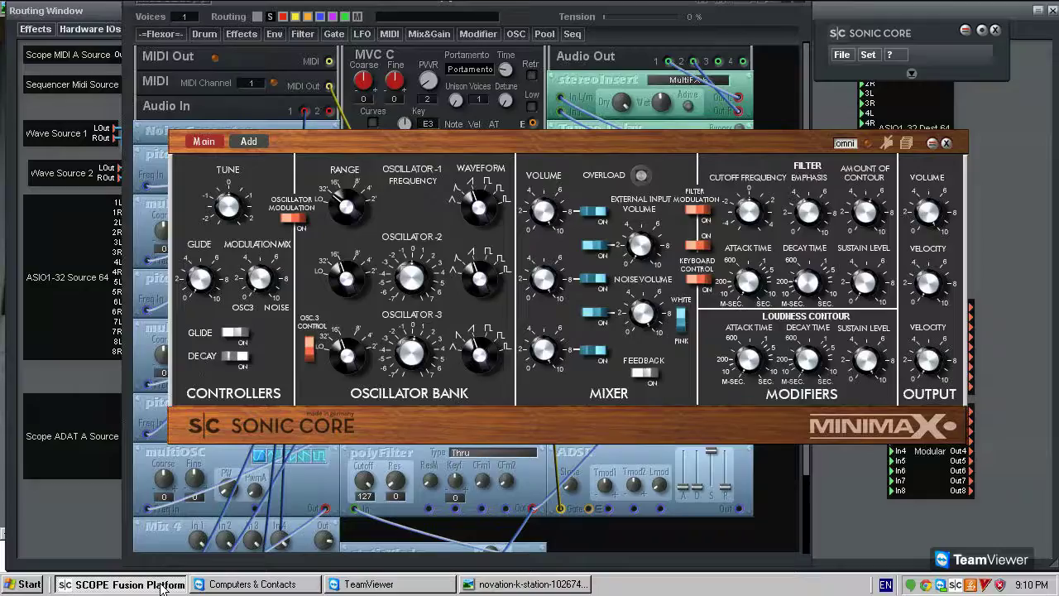
left_click(781, 91)
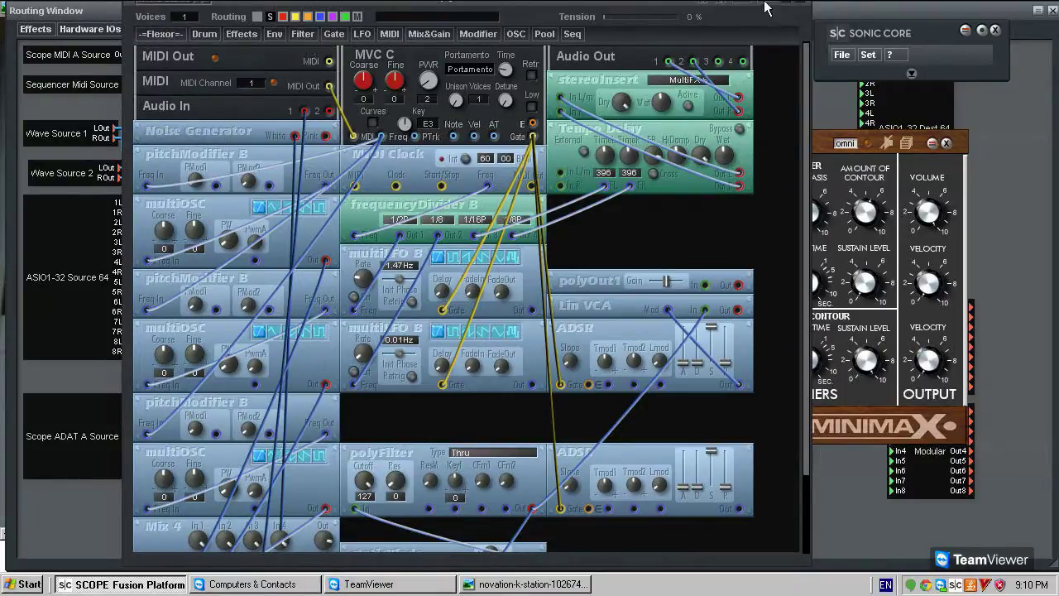
Step: Reposition the EmptyModular window so that its title bar is fully in view
left_click_drag(753, 5, 756, 72)
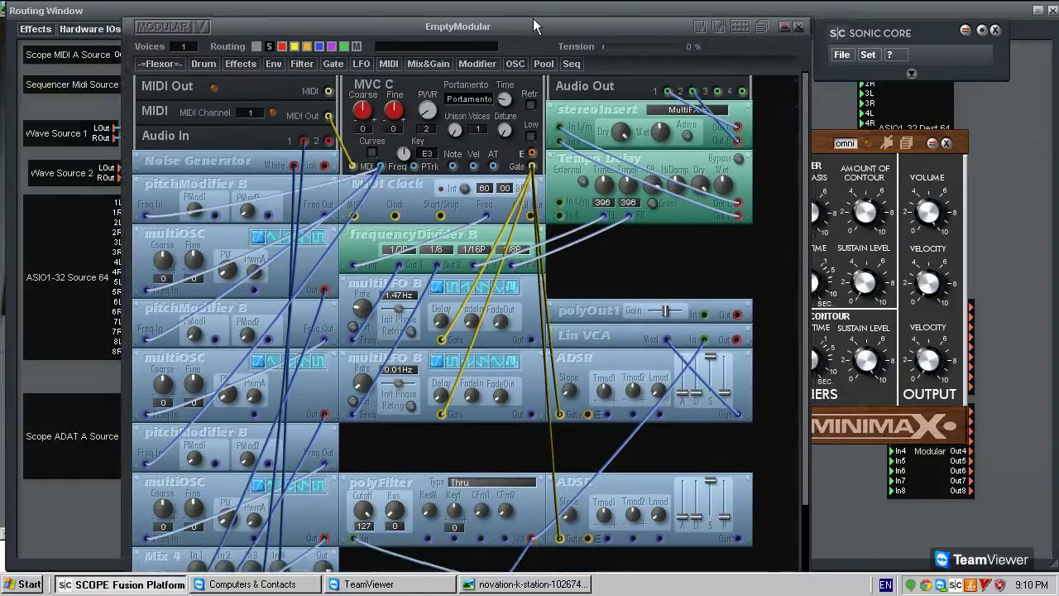
left_click_drag(536, 57, 561, 7)
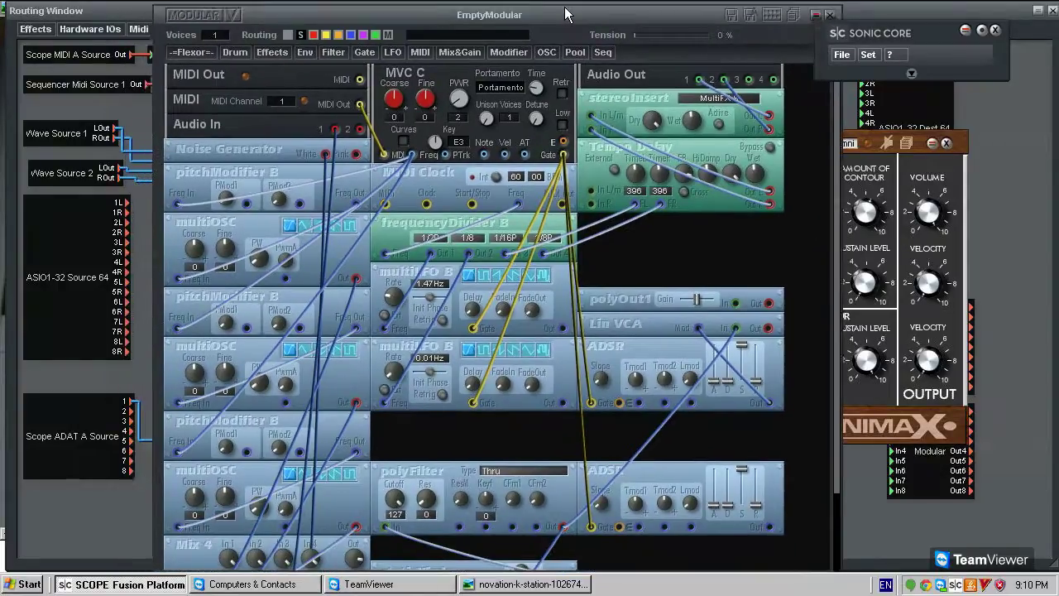
left_click(323, 51)
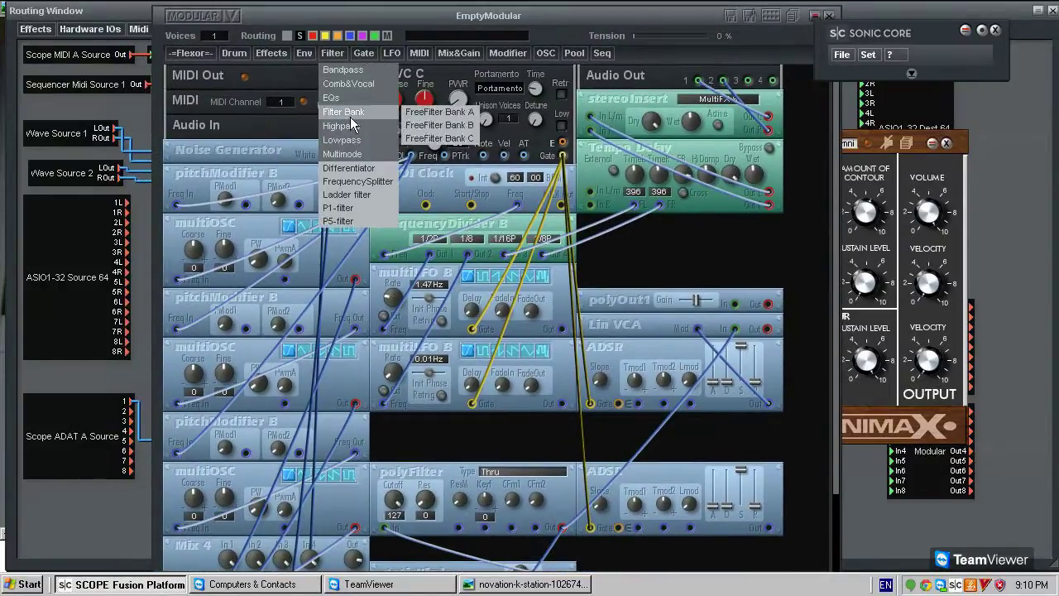
mouse_move(358, 125)
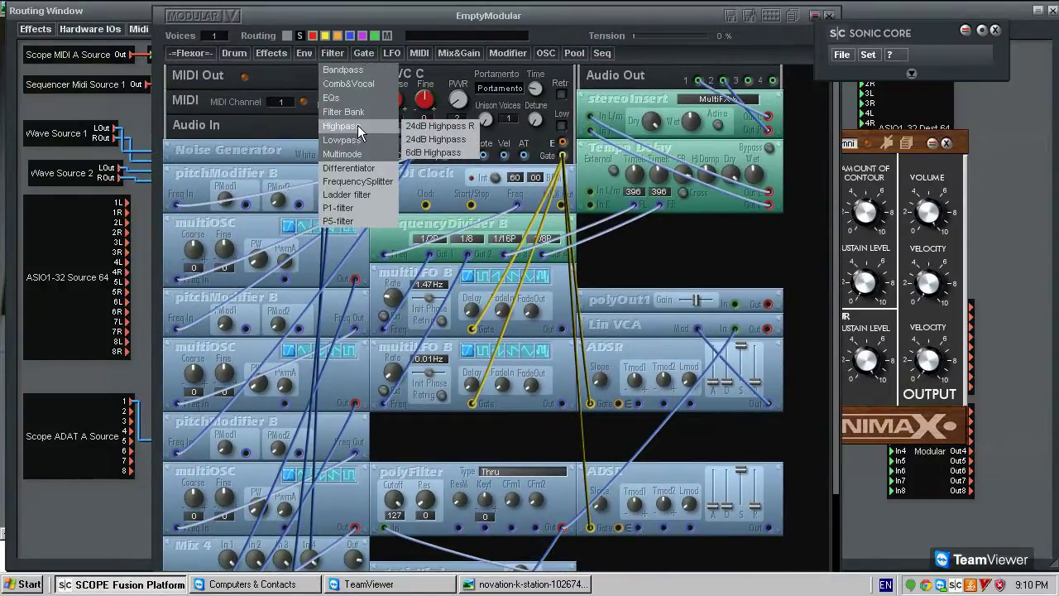
left_click(443, 139)
left_click(666, 233)
right_click(683, 232)
left_click(698, 267)
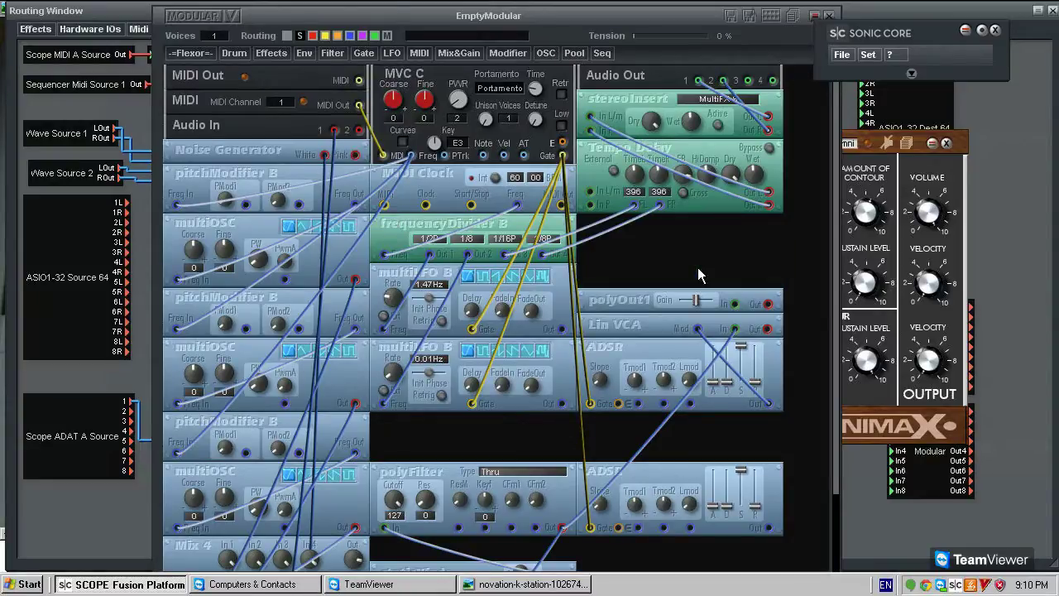
Step: Add a 6dB Highpass filter module in the gap between the Tempo Delay and polyOut1
left_click(331, 54)
mouse_move(379, 127)
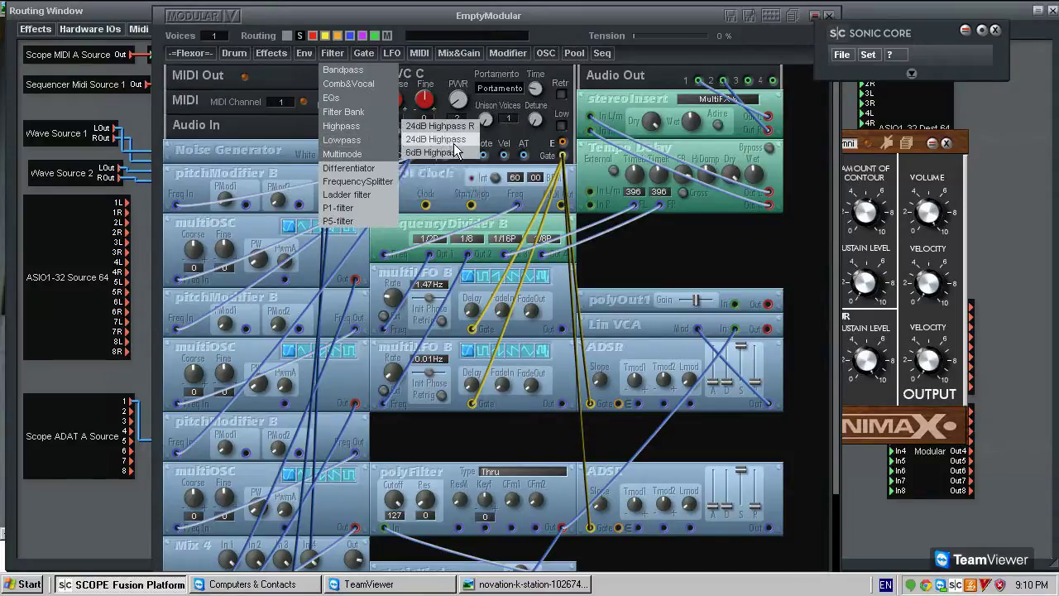
left_click(191, 53)
mouse_move(197, 112)
left_click(353, 55)
left_click(334, 54)
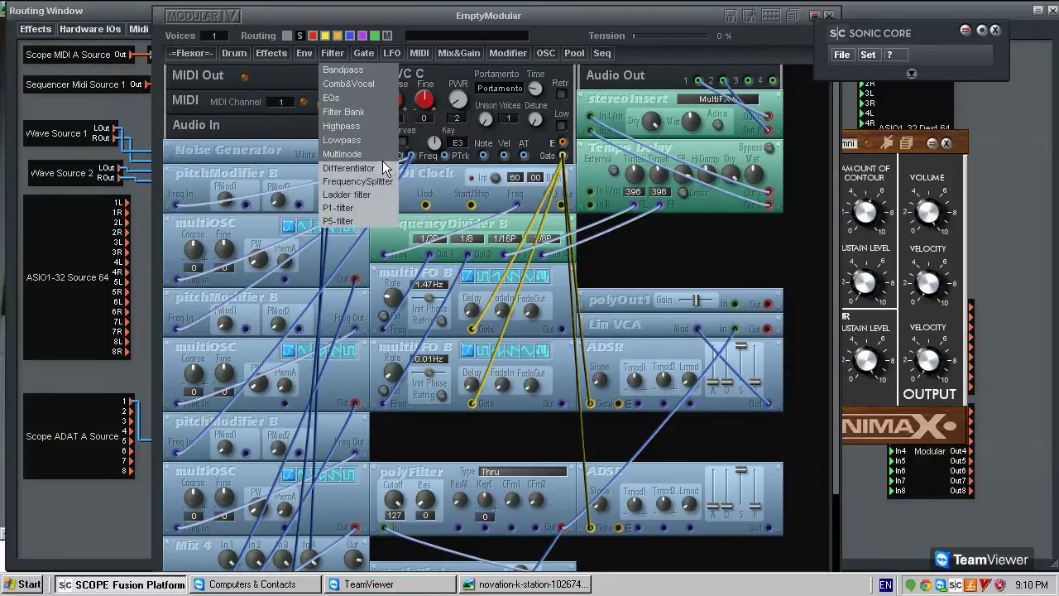
mouse_move(374, 126)
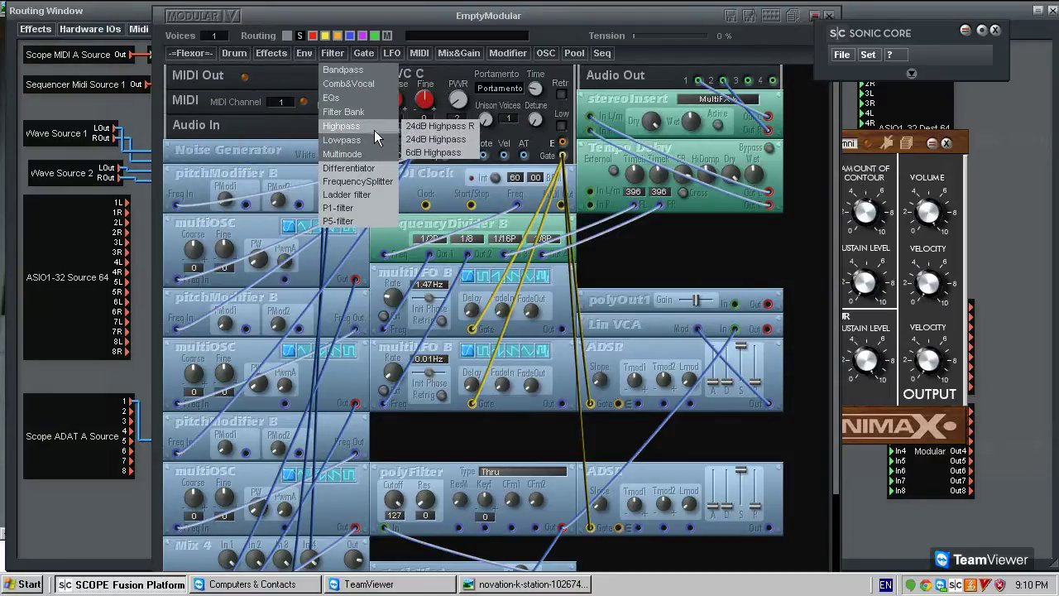
left_click(456, 154)
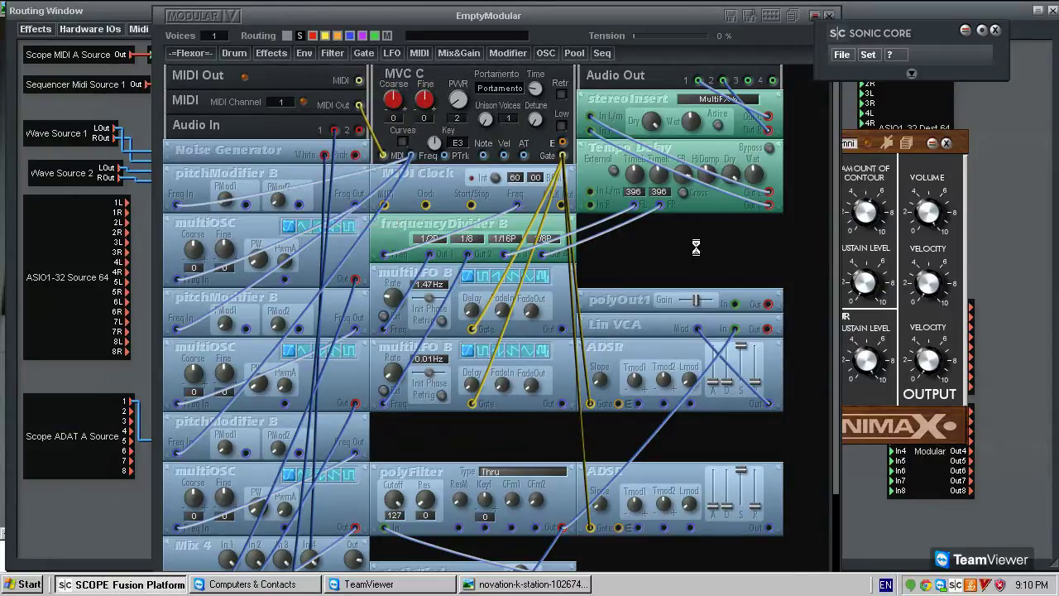
left_click(696, 248)
Step: Check which voice-mode options the 6dB Hp module offers
right_click(629, 253)
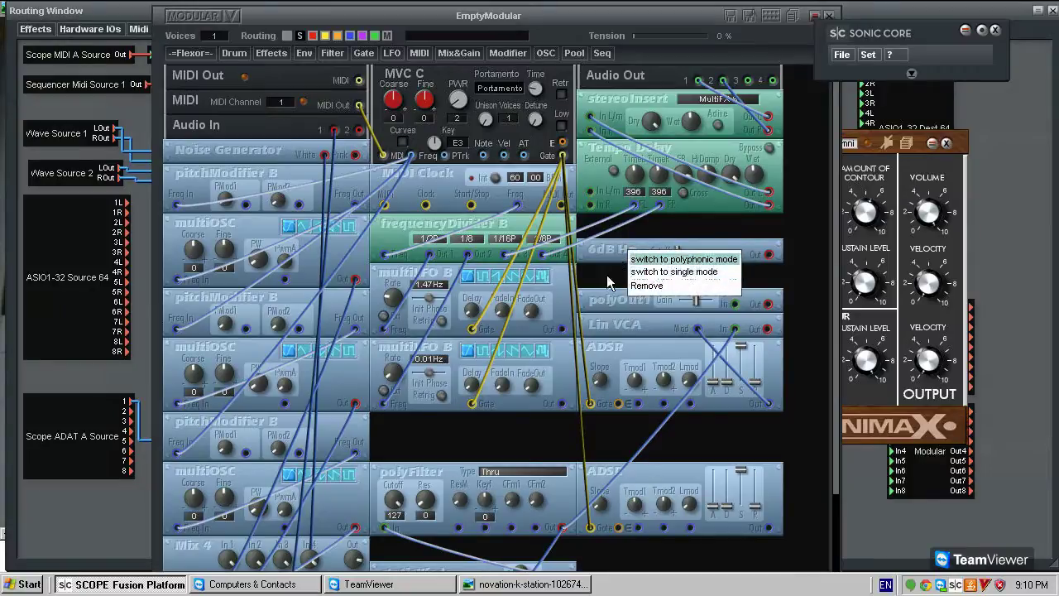
left_click(607, 276)
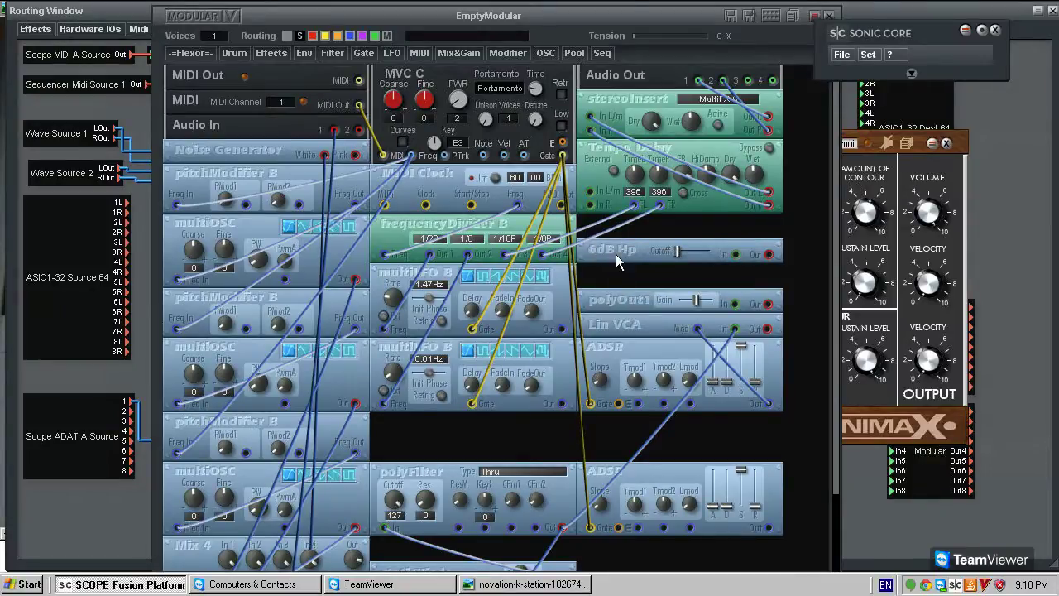
left_click_drag(619, 254, 627, 252)
right_click(618, 254)
left_click(613, 269)
Step: Toggle the first multiOSC between single and polyphonic mode, leaving it polyphonic
right_click(337, 257)
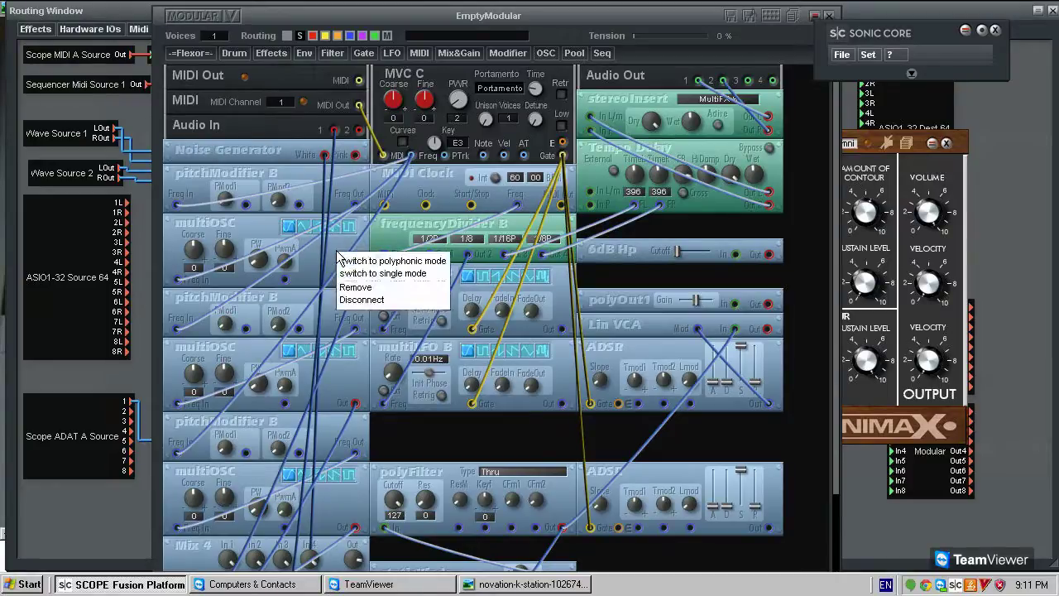
left_click(429, 274)
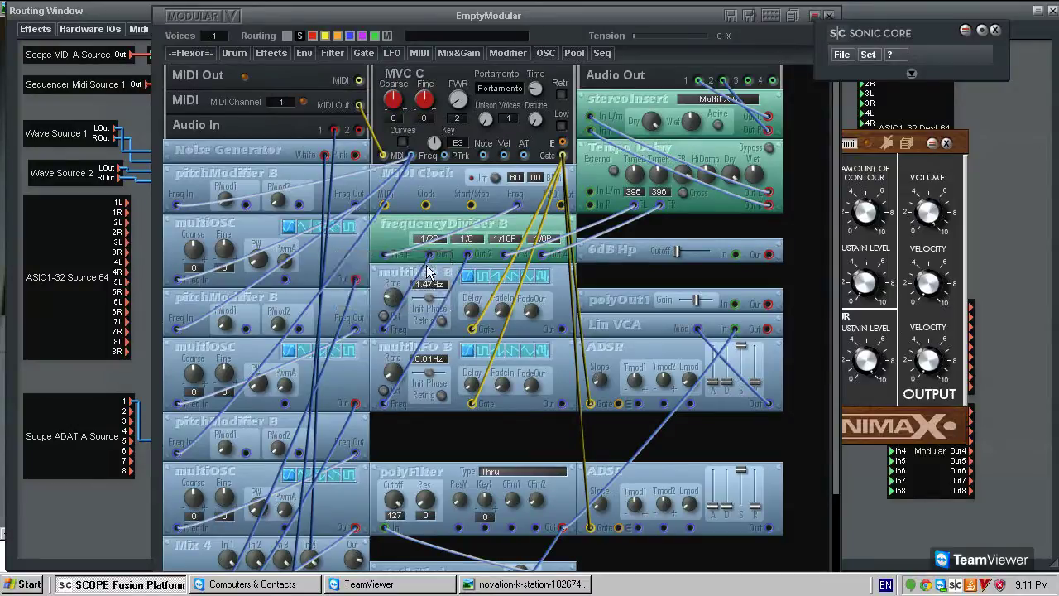
right_click(253, 227)
left_click(300, 248)
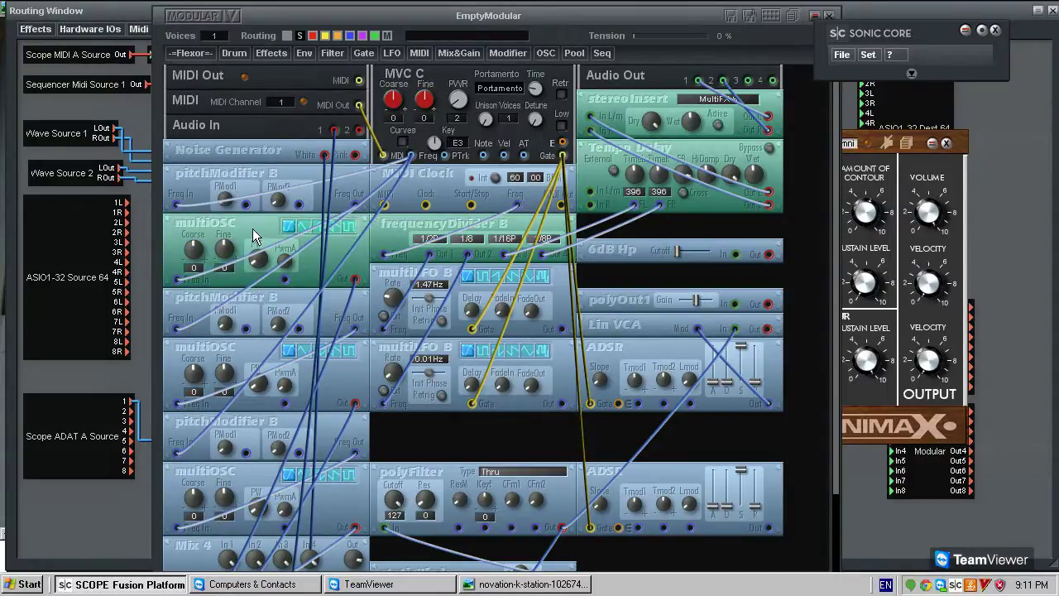
right_click(252, 228)
left_click(289, 240)
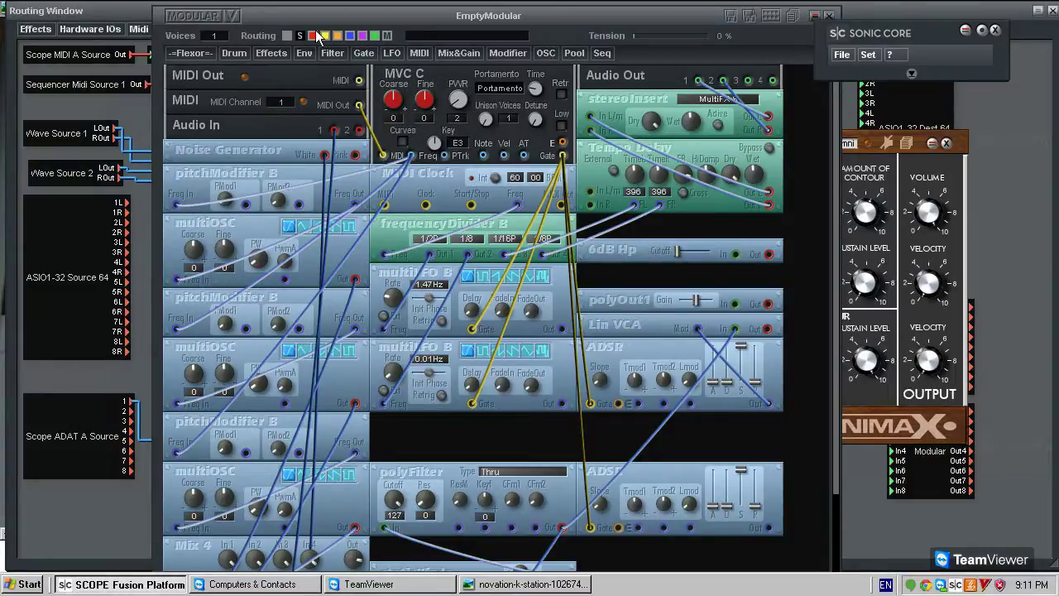
left_click(214, 36)
right_click(309, 251)
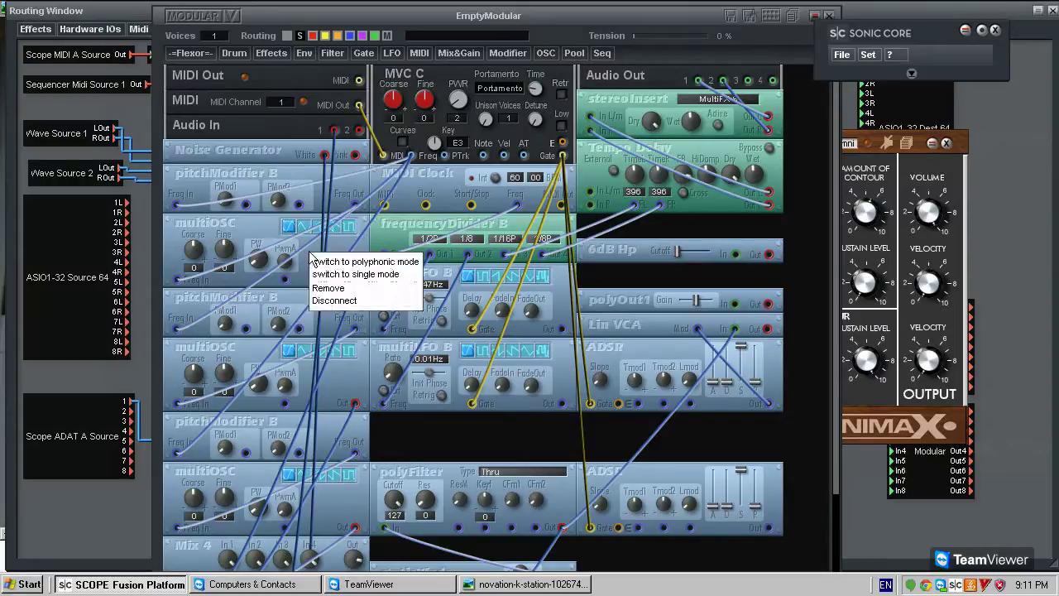
left_click(380, 274)
right_click(259, 229)
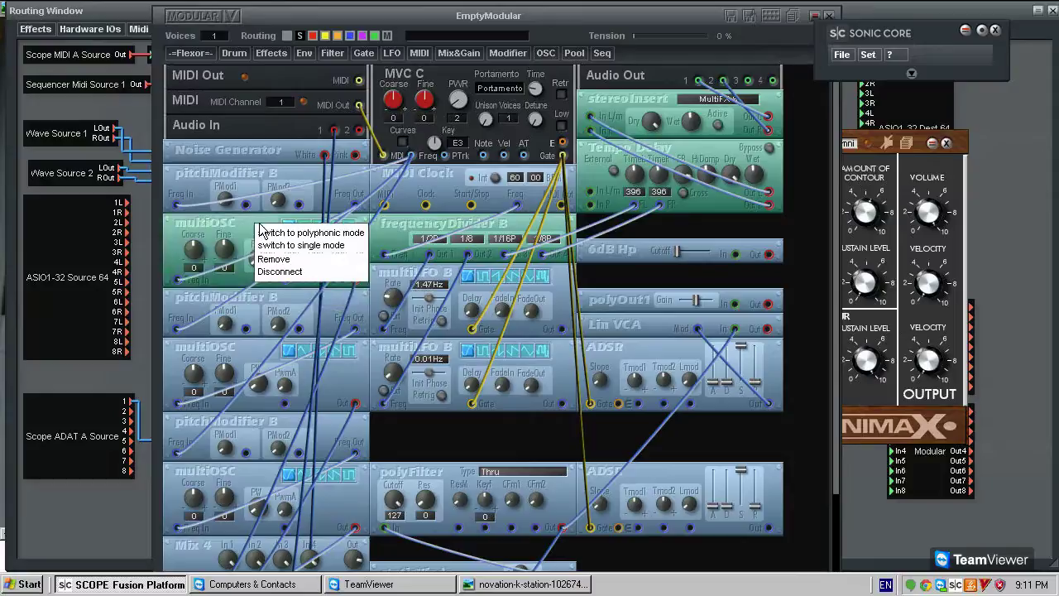
left_click(272, 234)
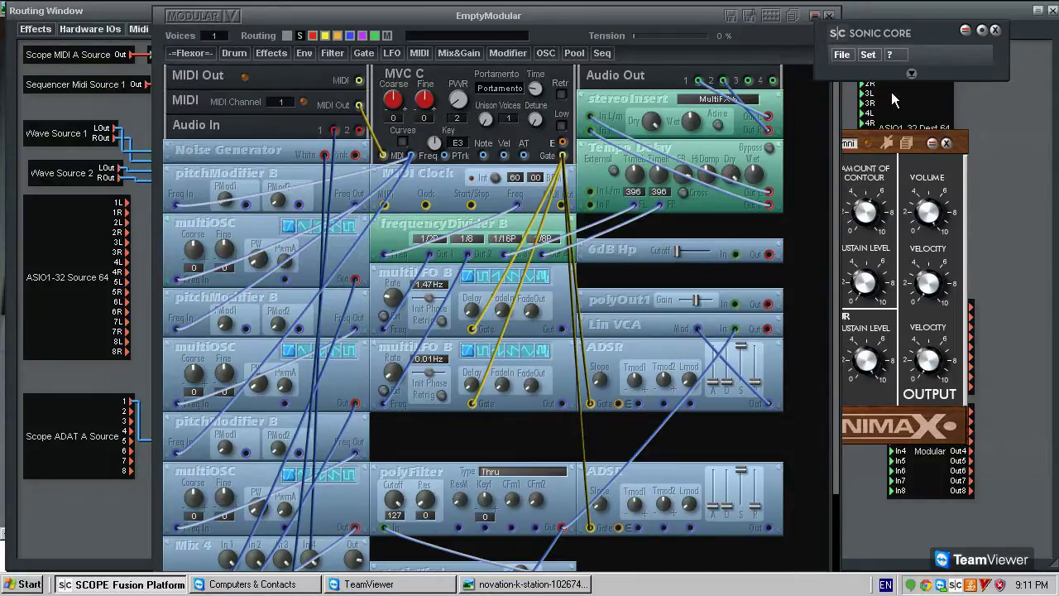
right_click(241, 226)
left_click(259, 245)
right_click(245, 232)
left_click(259, 251)
right_click(341, 253)
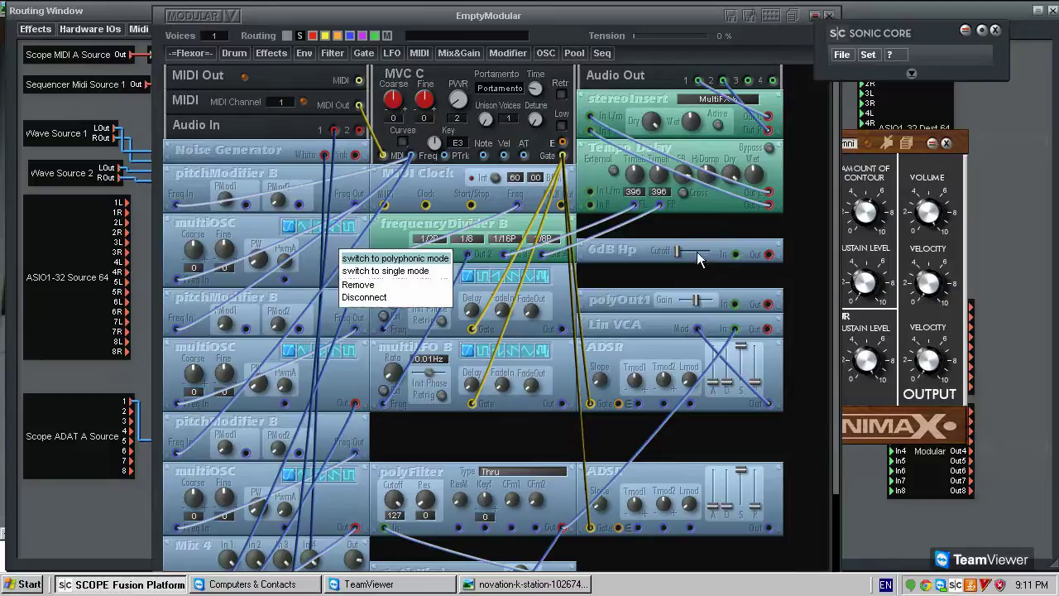
left_click(624, 279)
Step: Switch the 6dB Hp module to single mode, keeping it between the Tempo Delay and polyOut1
left_click_drag(617, 248, 627, 252)
left_click_drag(622, 293, 629, 298)
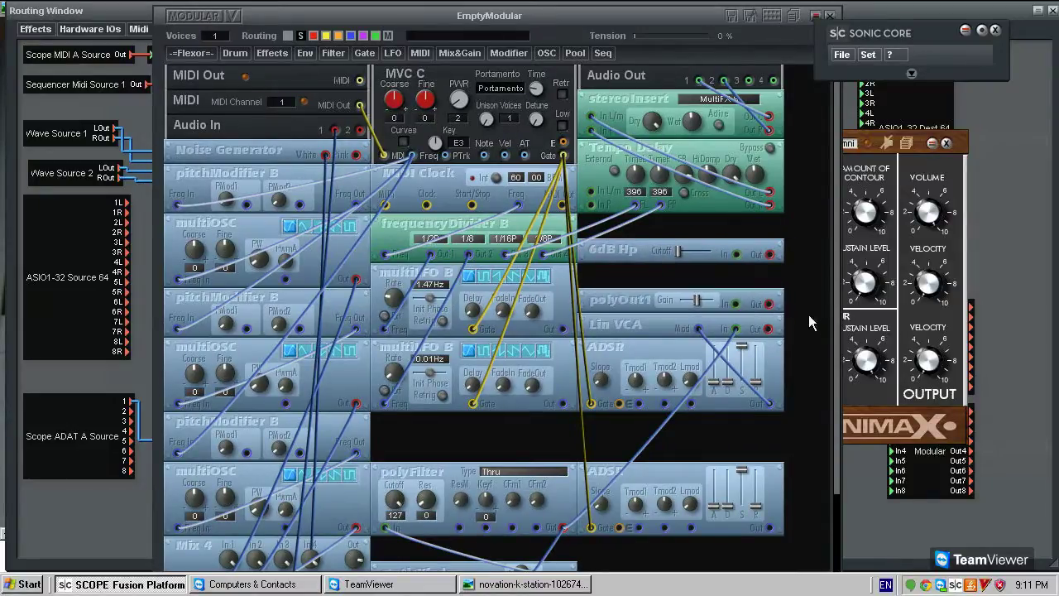
right_click(616, 248)
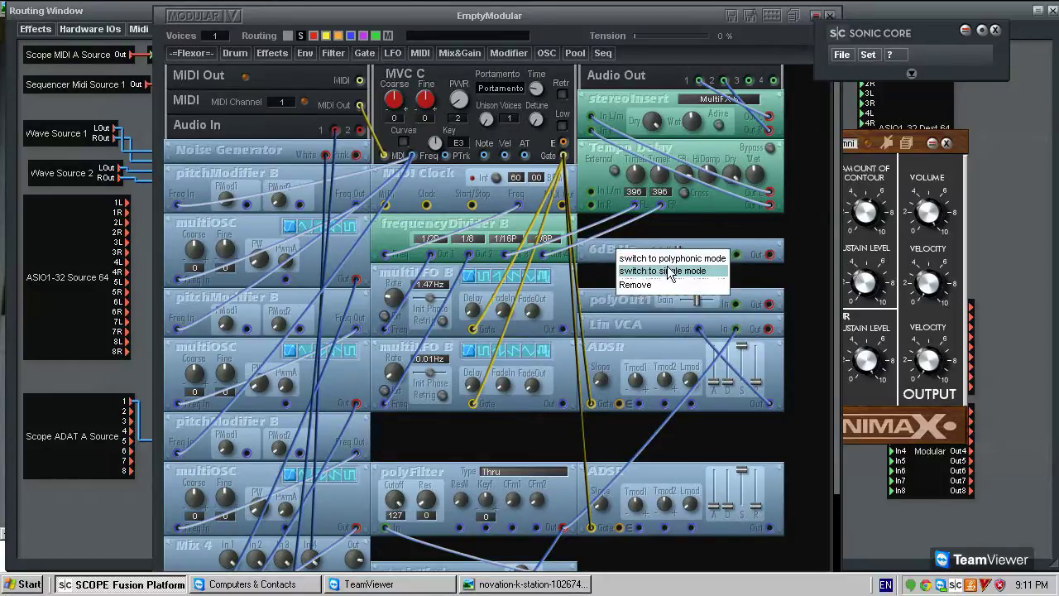
left_click(670, 271)
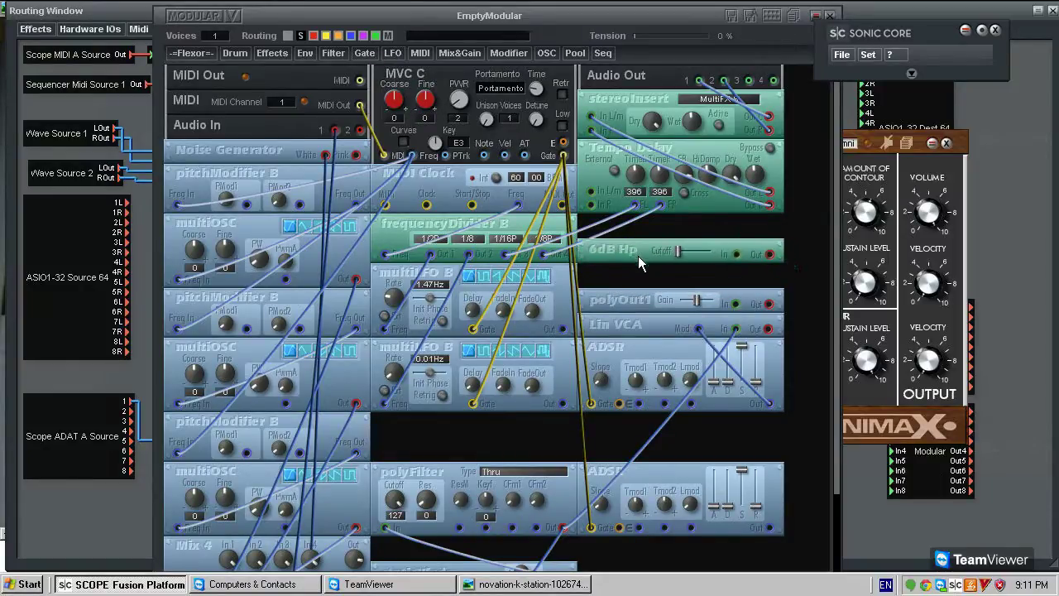
left_click_drag(623, 254, 627, 251)
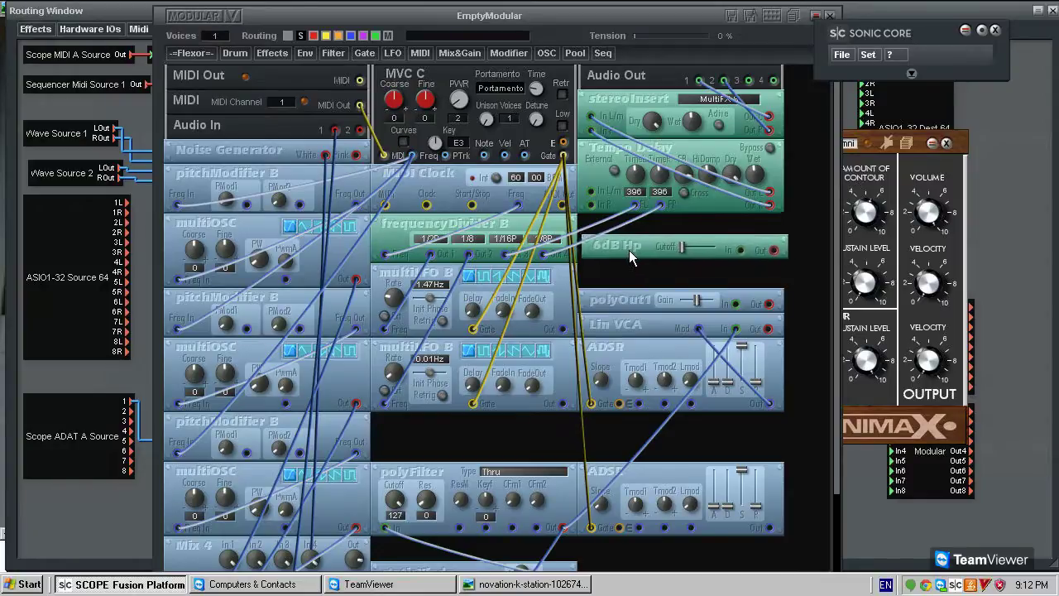
left_click_drag(612, 298, 612, 291)
left_click_drag(618, 254, 640, 245)
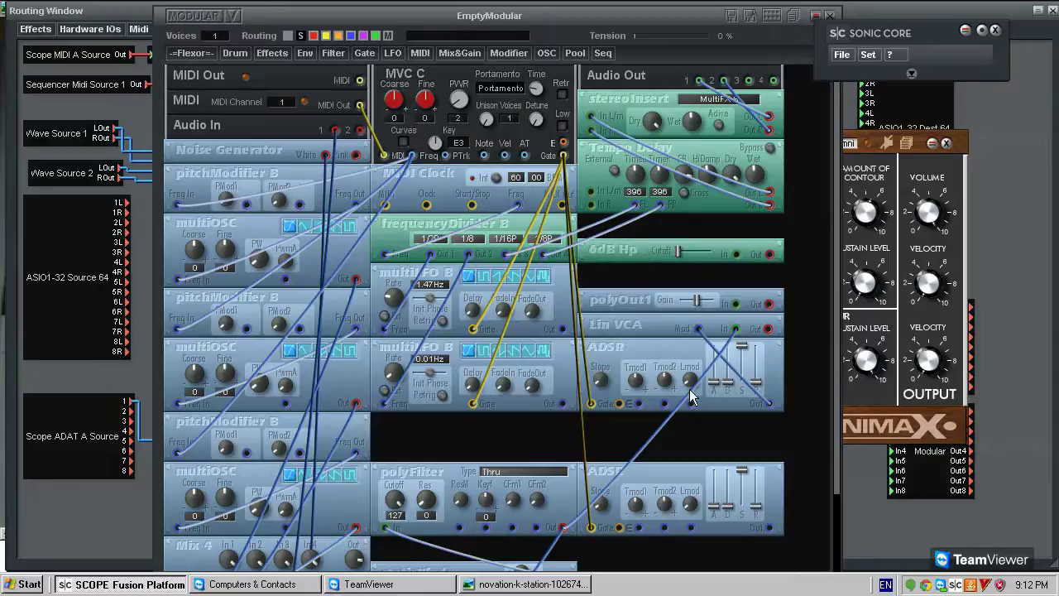
right_click(643, 244)
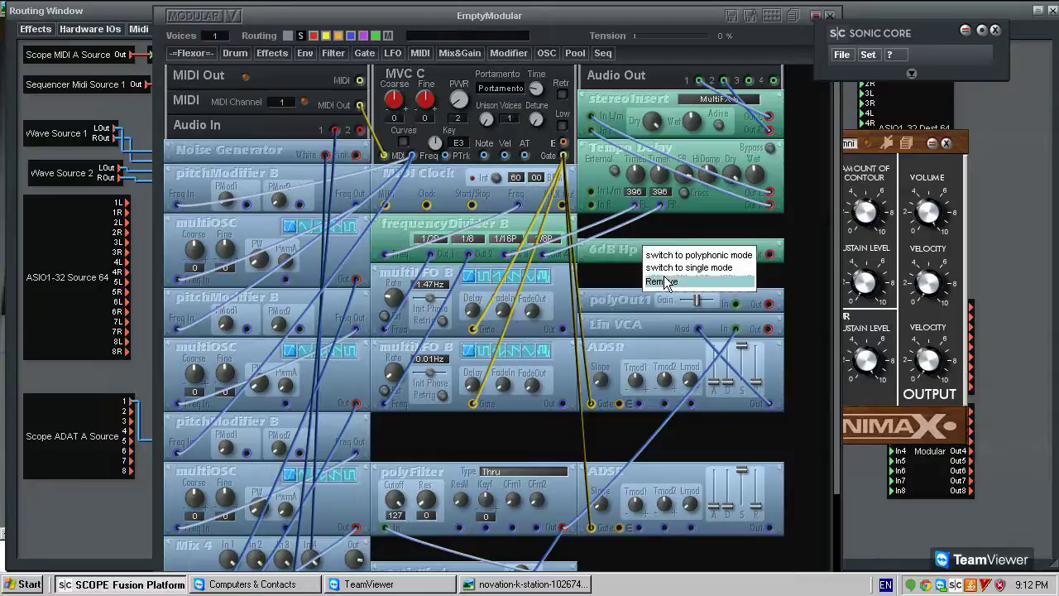
left_click(679, 267)
right_click(649, 253)
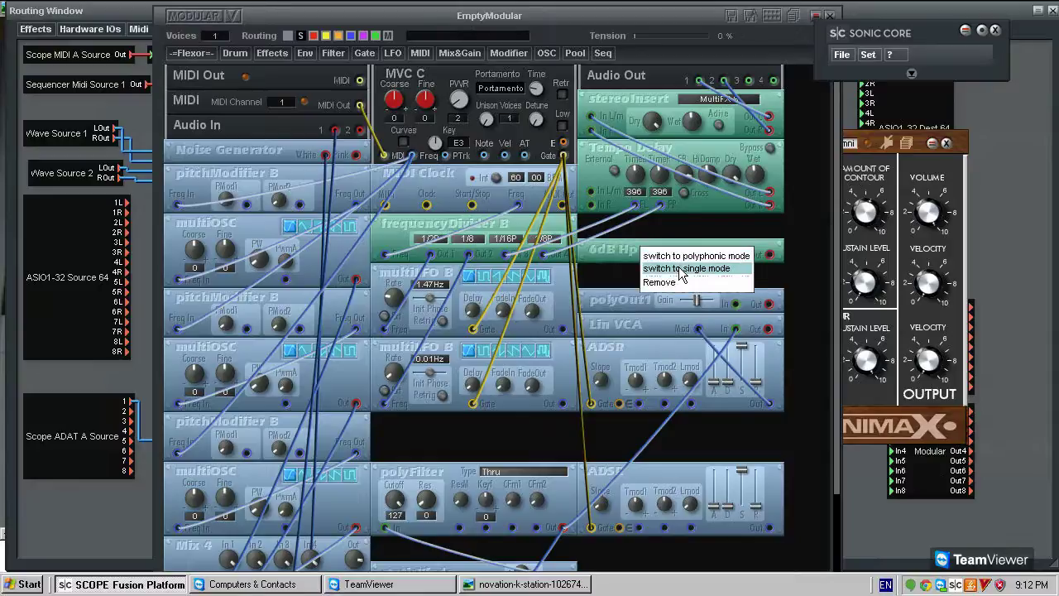
left_click(680, 280)
left_click_drag(681, 253, 680, 253)
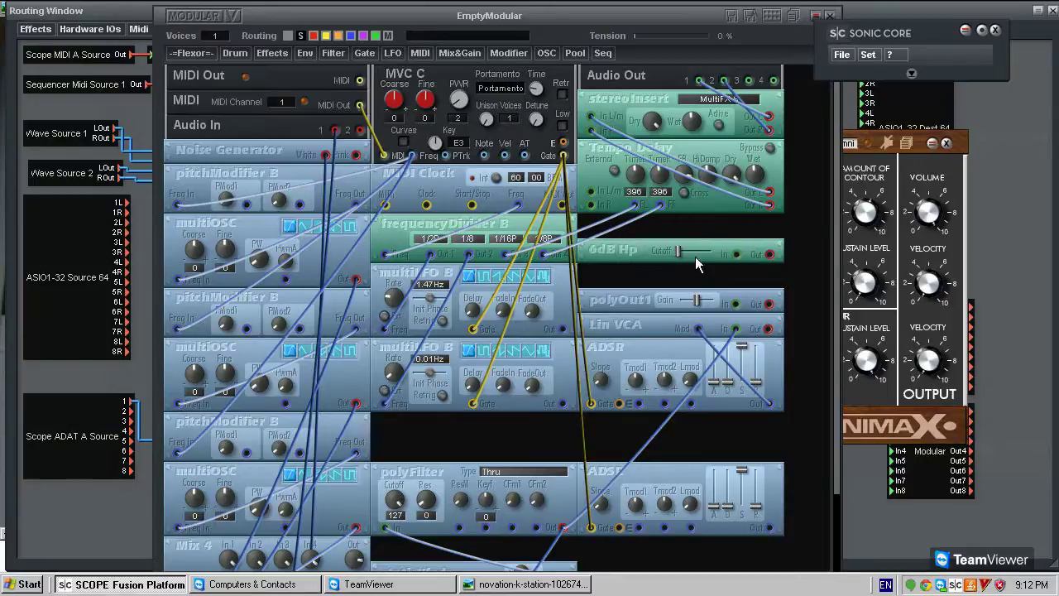
Step: Connect the 6dB Hp output to both the left and right inputs of the Tempo Delay
left_click_drag(769, 255, 591, 192)
right_click(601, 211)
left_click(619, 263)
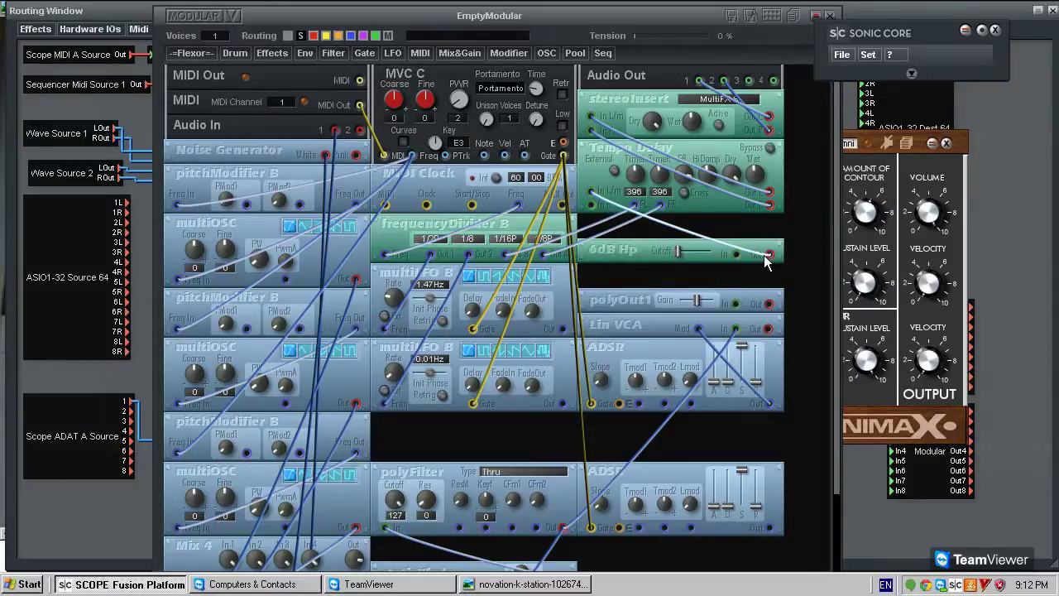
left_click(591, 205)
right_click(601, 216)
left_click(616, 222)
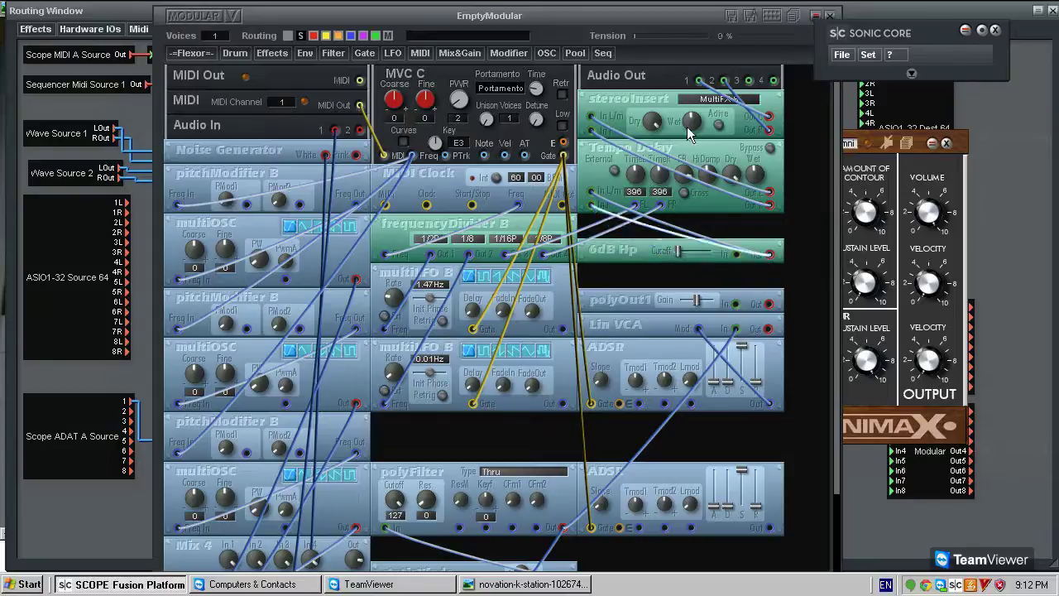
Step: Connect polyOut1's output to the 6dB Hp input
left_click_drag(738, 256, 770, 304)
right_click(749, 277)
left_click(763, 281)
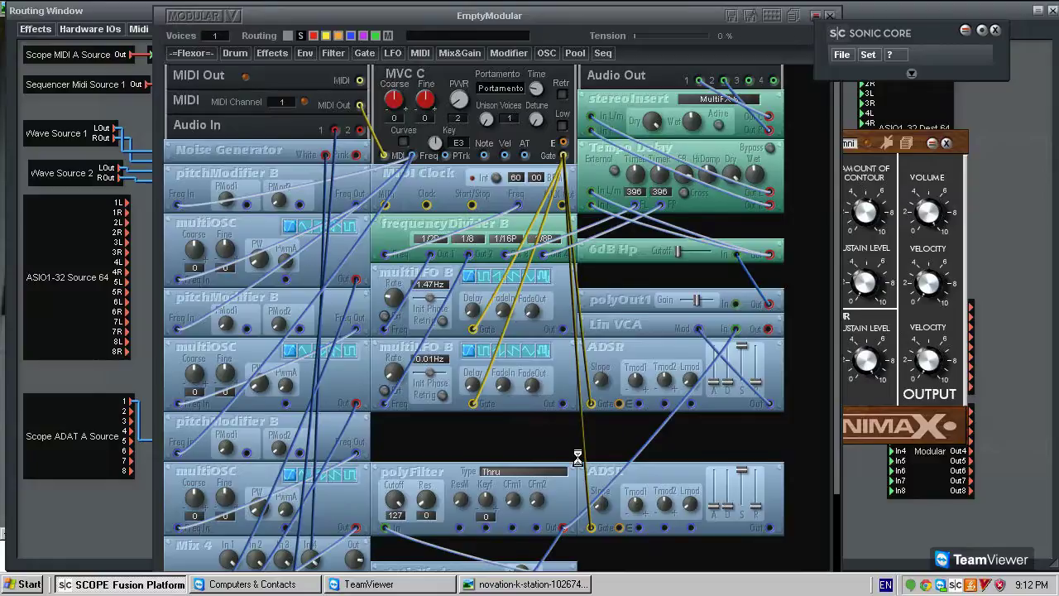
Step: Connect the Lin VCA's output to polyOut1's input
scroll(579, 455, "down", 3)
left_click_drag(735, 214, 753, 240)
right_click(741, 227)
left_click(753, 236)
right_click(751, 231)
left_click(759, 240)
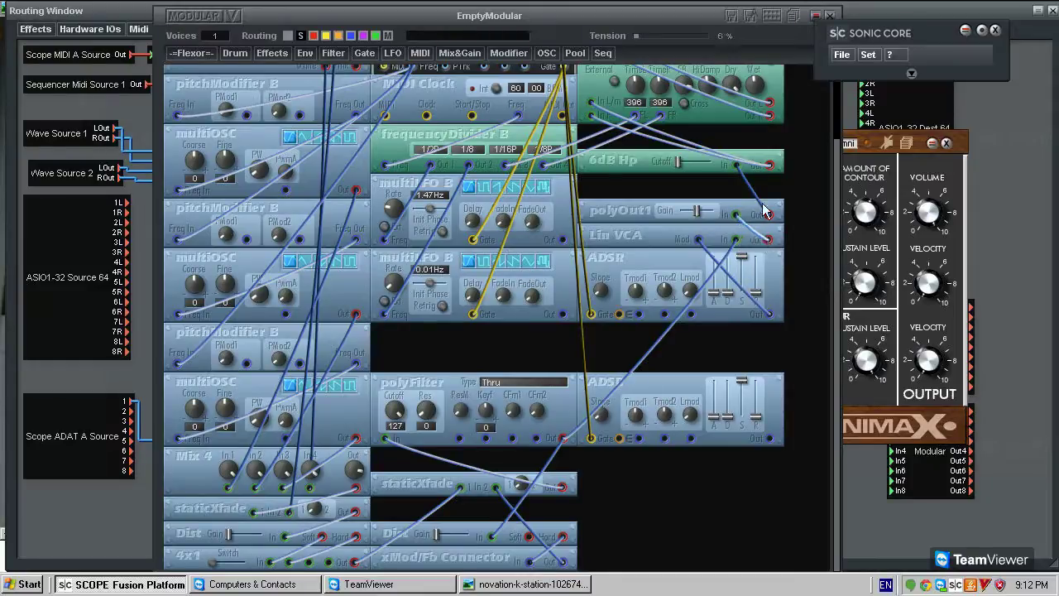
scroll(647, 359, "down", 1)
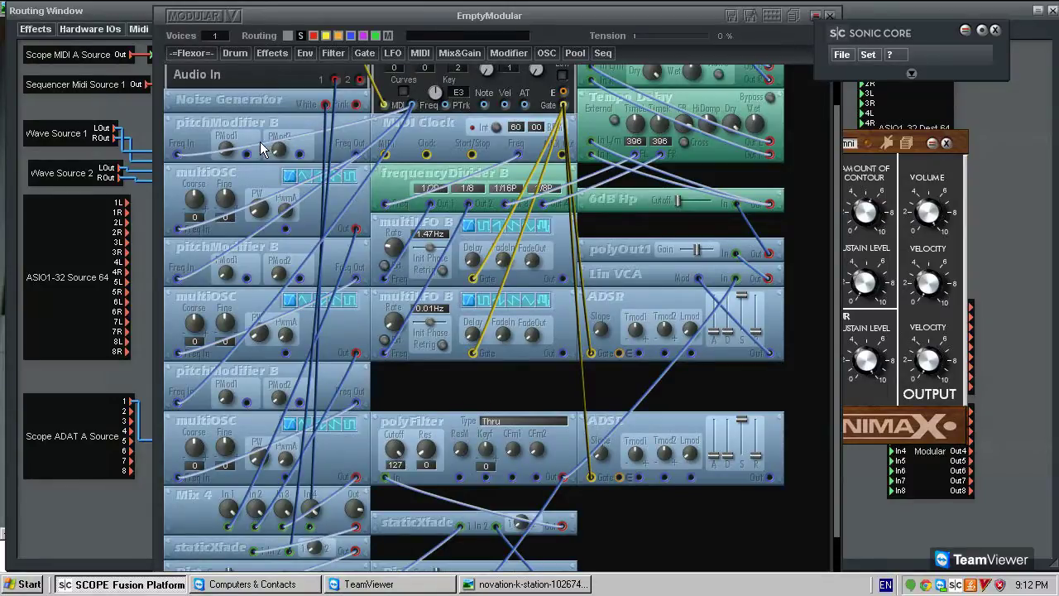
scroll(253, 425, "down", 1)
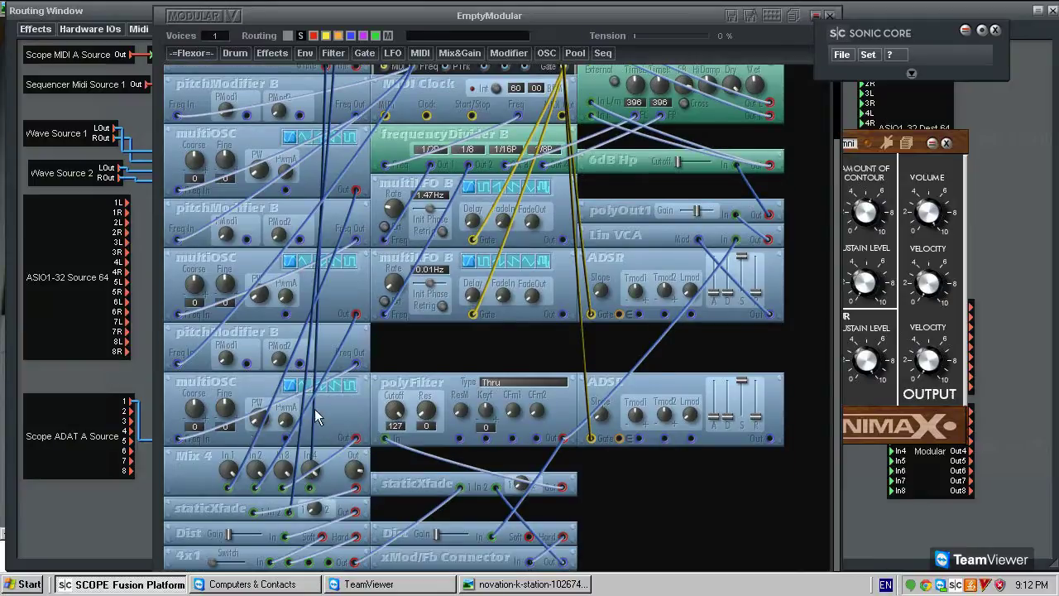
scroll(249, 124, "up", 2)
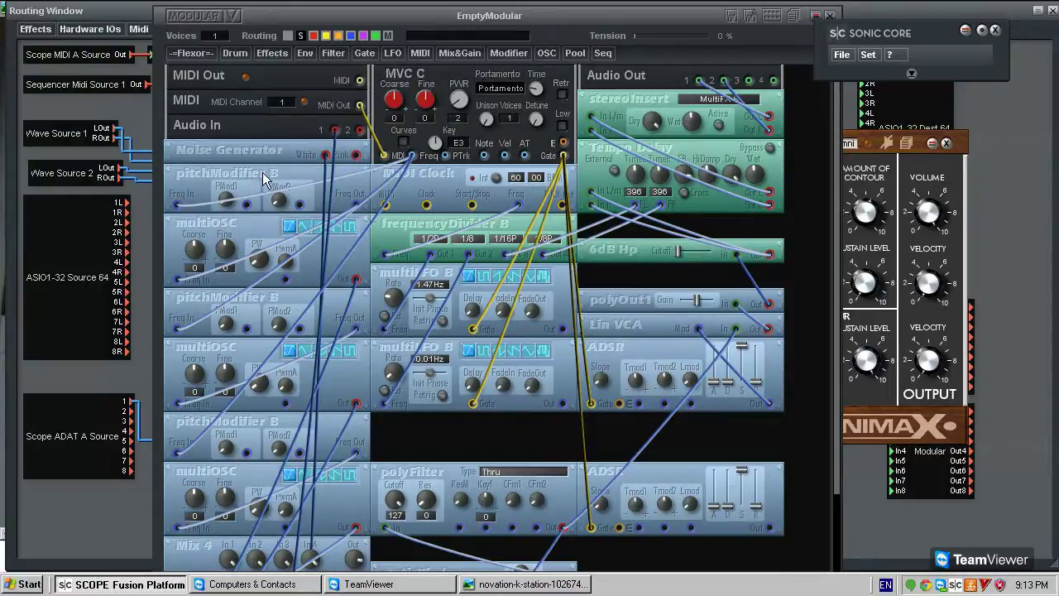
scroll(489, 467, "down", 2)
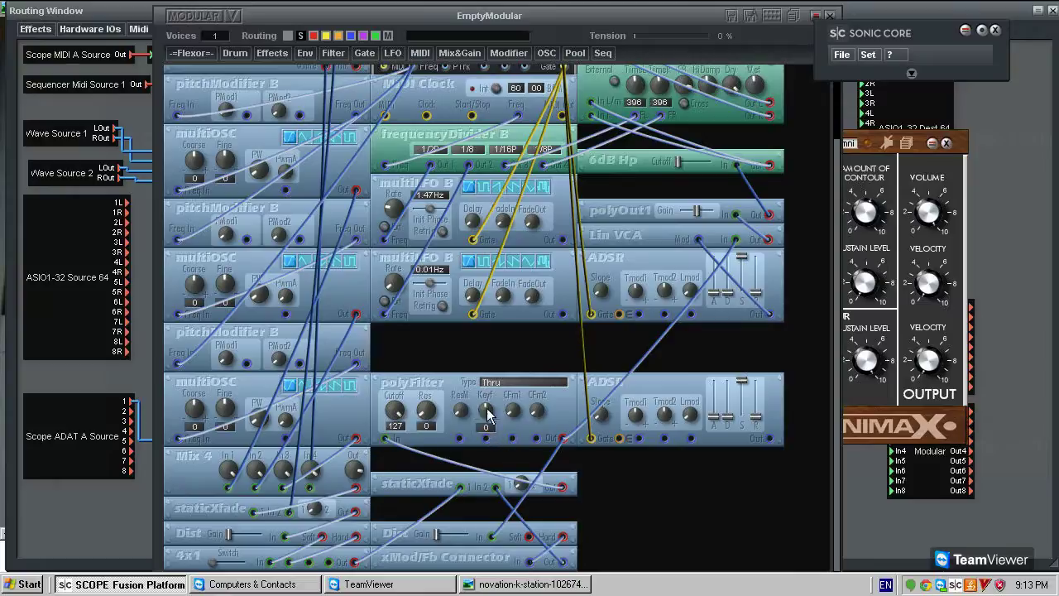
Step: Connect the MVC C Note output to the polyFilter's Keyf modulation input and set the Keyf amount to 200
left_click_drag(486, 447, 484, 155)
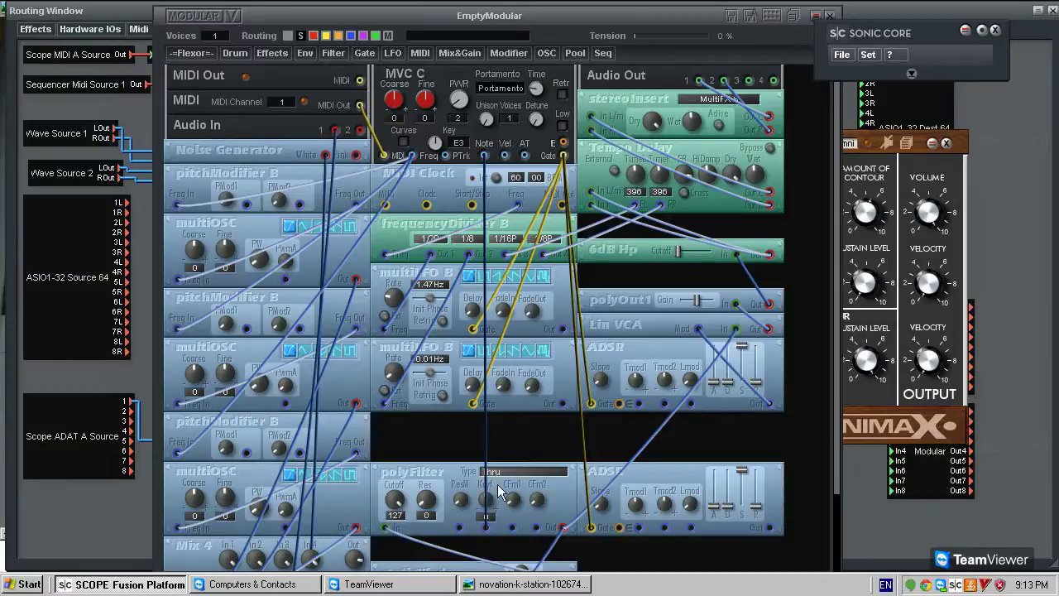
left_click_drag(514, 490, 704, 462)
left_click_drag(726, 421, 754, 429)
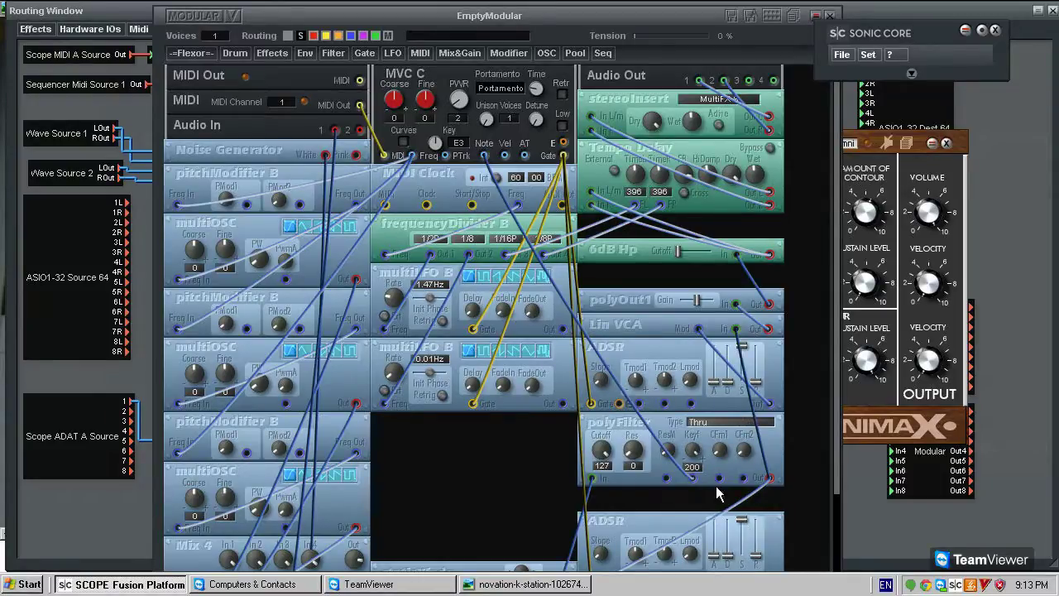
left_click_drag(664, 430, 634, 404)
scroll(488, 465, "down", 3)
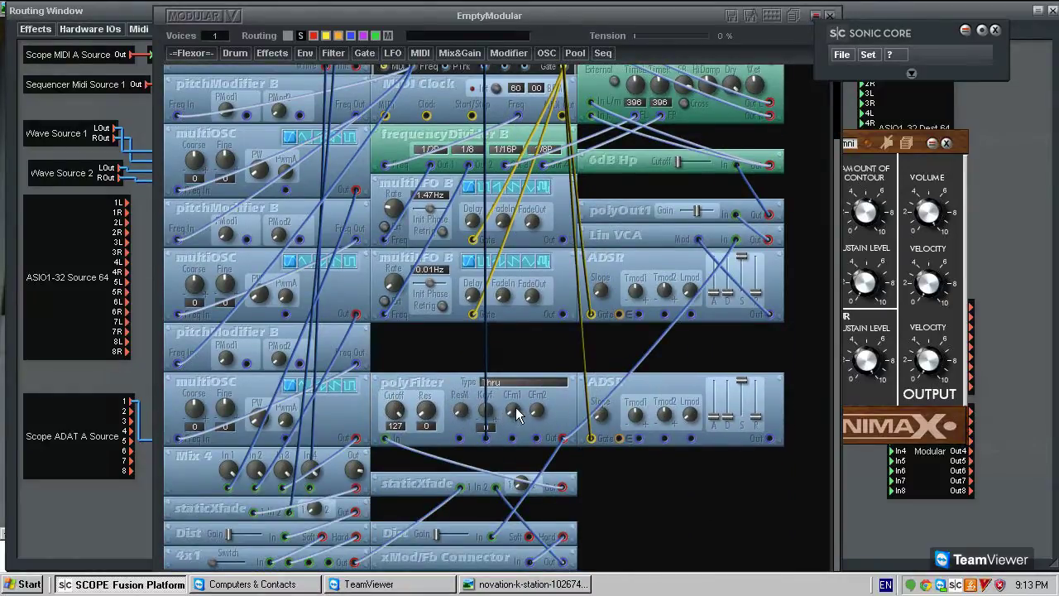
Step: Insert a 6dB Lowpass filter between the second multiLFO B and the polyFilter, and feed it the LFO's output
scroll(500, 362, "up", 2)
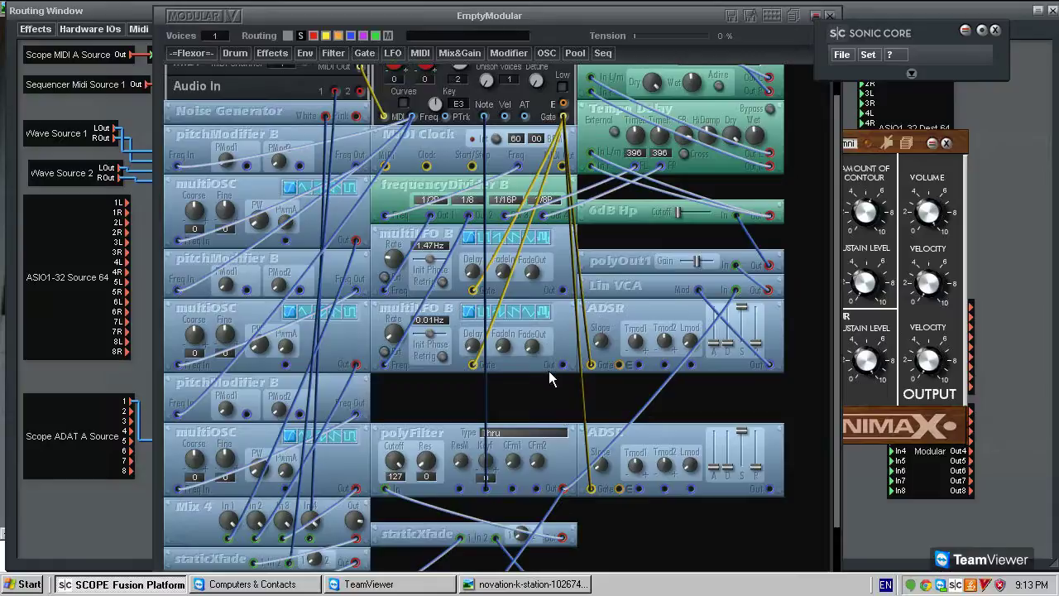
left_click(340, 53)
mouse_move(372, 139)
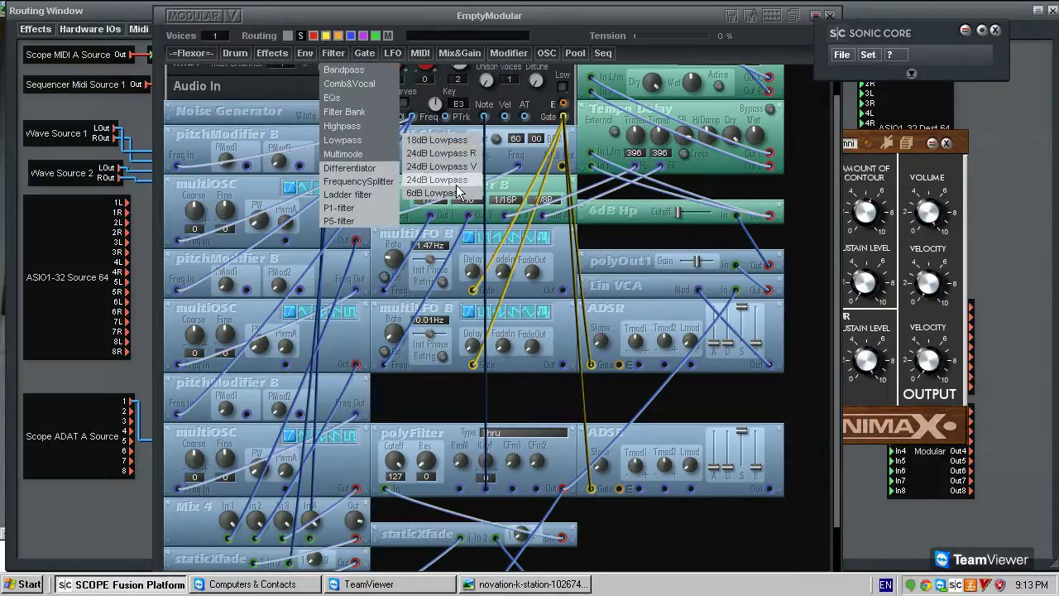
left_click(456, 194)
left_click(415, 402)
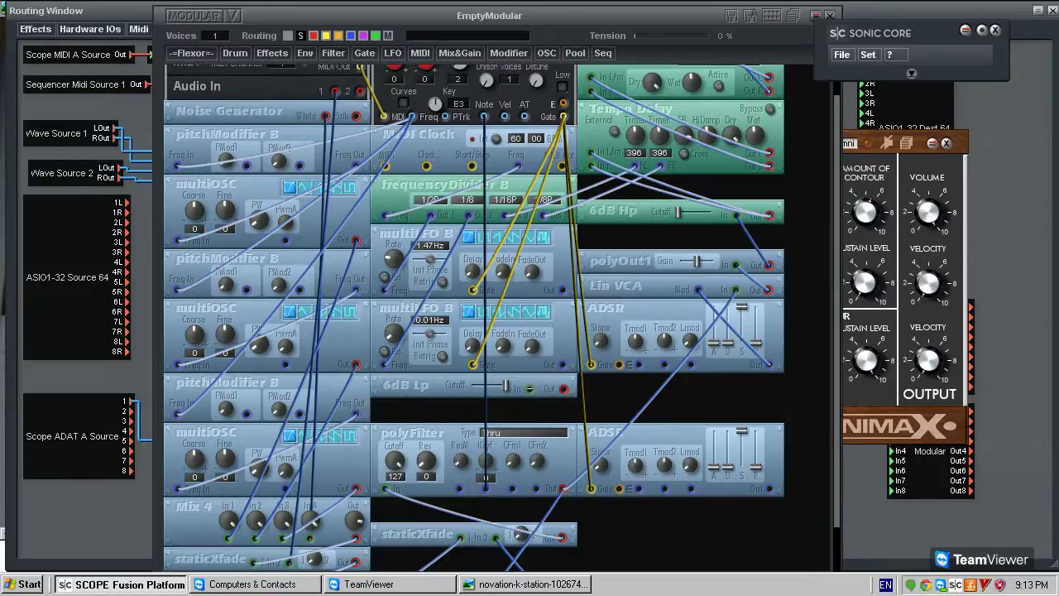
left_click_drag(541, 388, 540, 389)
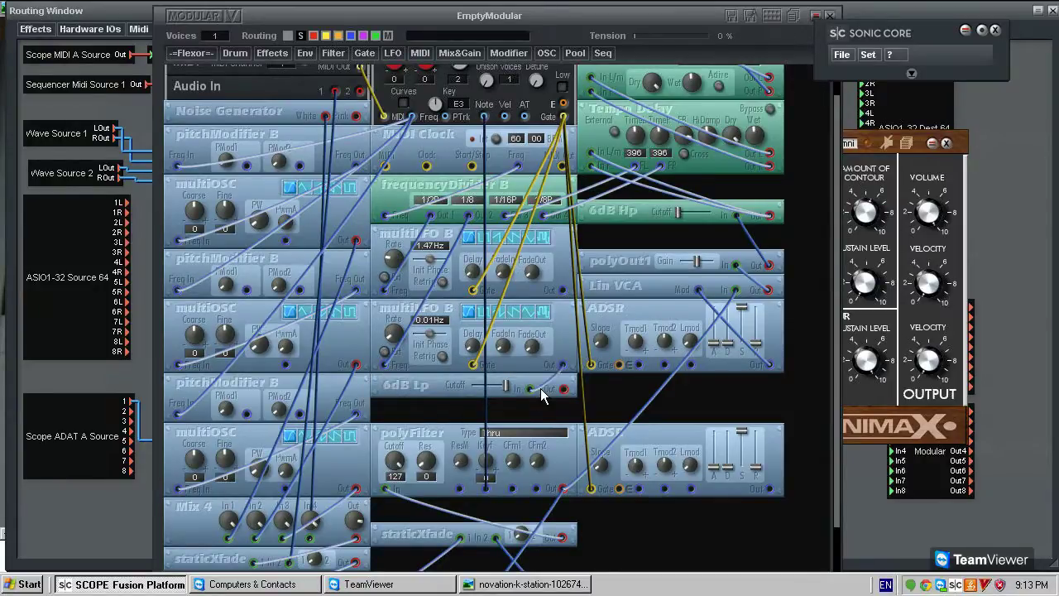
Step: Set the second multiLFO B to the square waveform and lower the 6dB Lp's cutoff to near its minimum
left_click(545, 311)
left_click(470, 311)
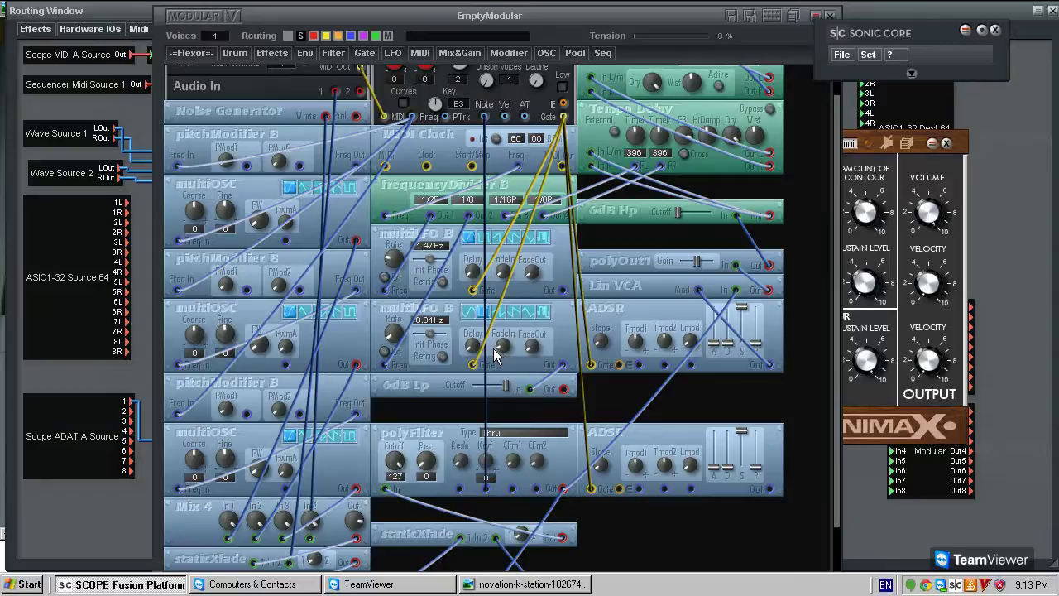
left_click_drag(525, 356, 516, 356)
left_click_drag(504, 387, 510, 387)
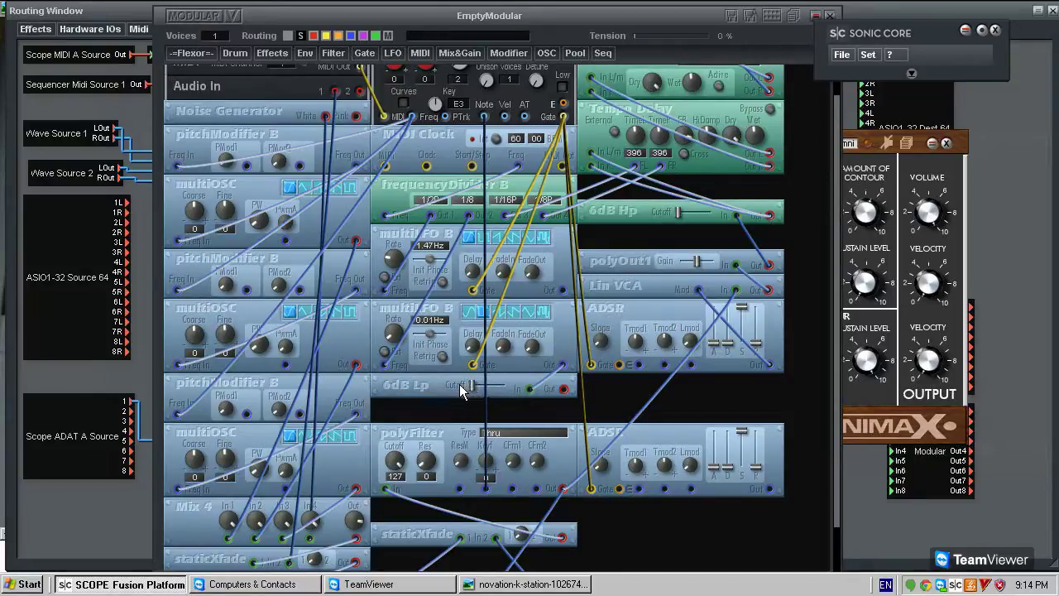
mouse_move(496, 345)
left_mouse_down()
mouse_move(461, 355)
mouse_move(502, 351)
left_mouse_up()
scroll(505, 346, "down", 1)
scroll(506, 369, "up", 1)
mouse_move(408, 384)
left_mouse_down()
mouse_move(418, 414)
mouse_move(409, 385)
left_mouse_up()
scroll(537, 406, "down", 1)
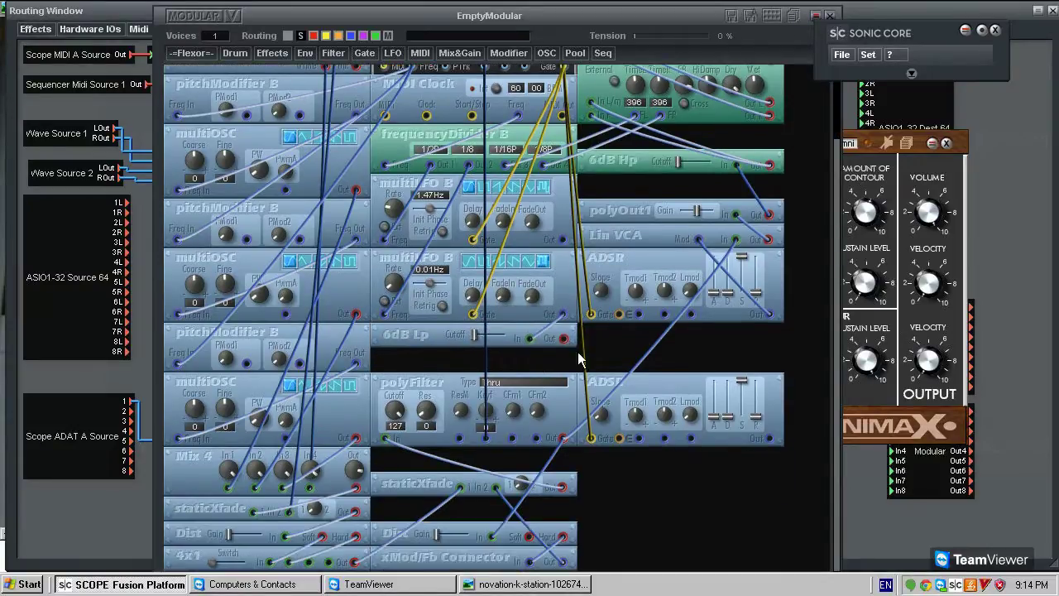
Step: Connect the 6dB Lp output to the polyFilter's CFm2 input and the second ADSR's output to its CFm1 input
left_click(538, 438)
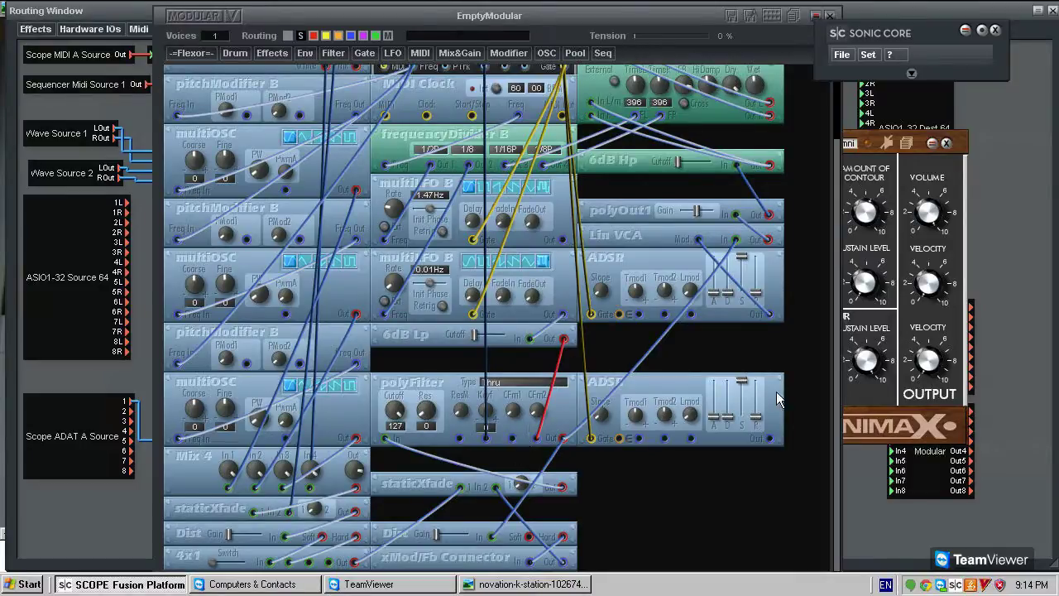
right_click(558, 367)
left_click(570, 378)
left_click_drag(769, 439, 523, 445)
scroll(570, 110, "up", 2)
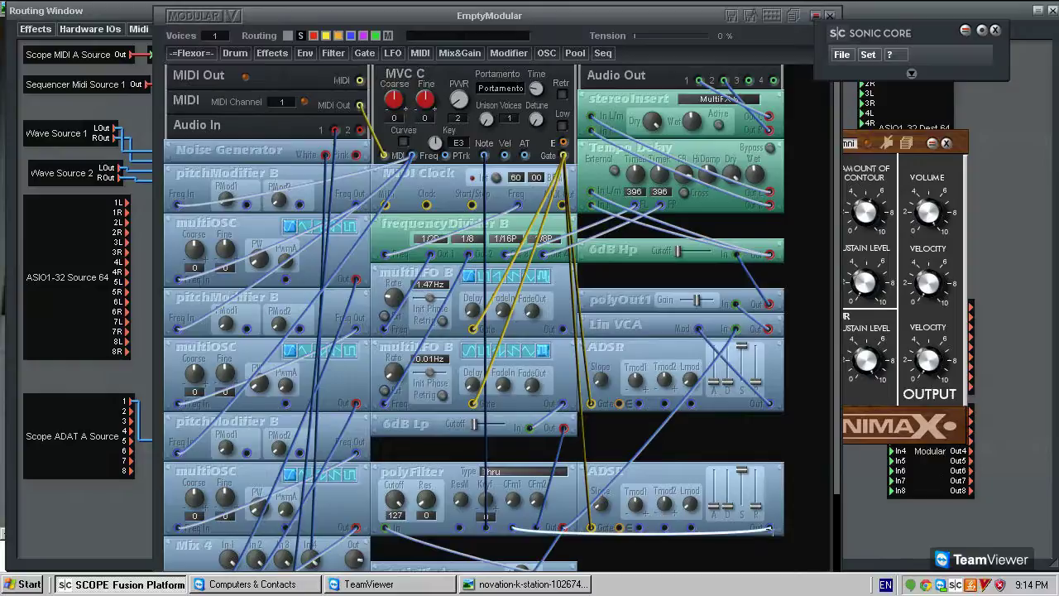
Step: Check the envelope controls on the Novation K-Station reference photo and return to the modular patch
left_click(522, 584)
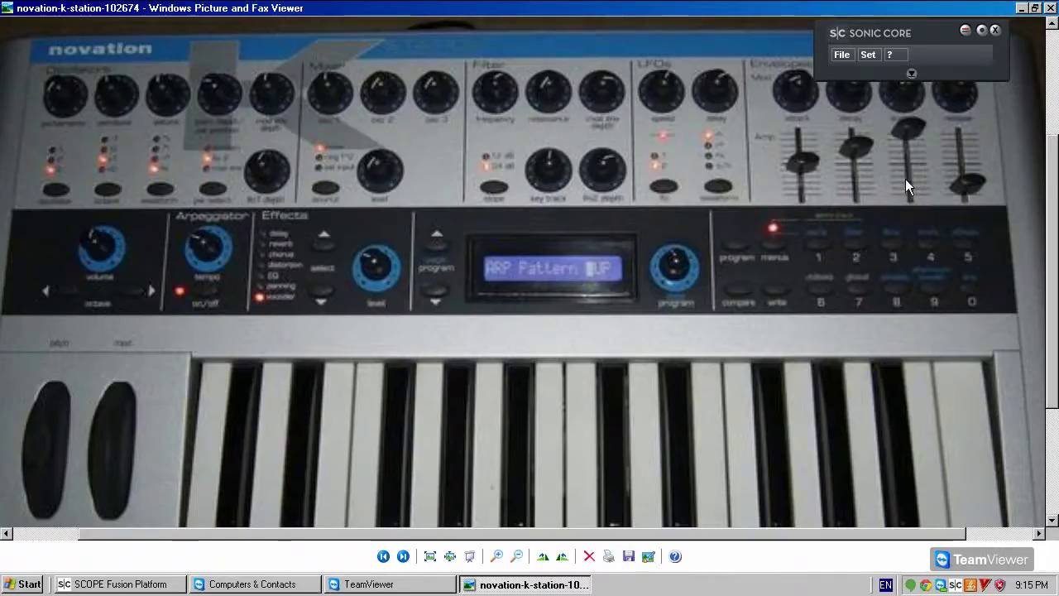
left_click(124, 584)
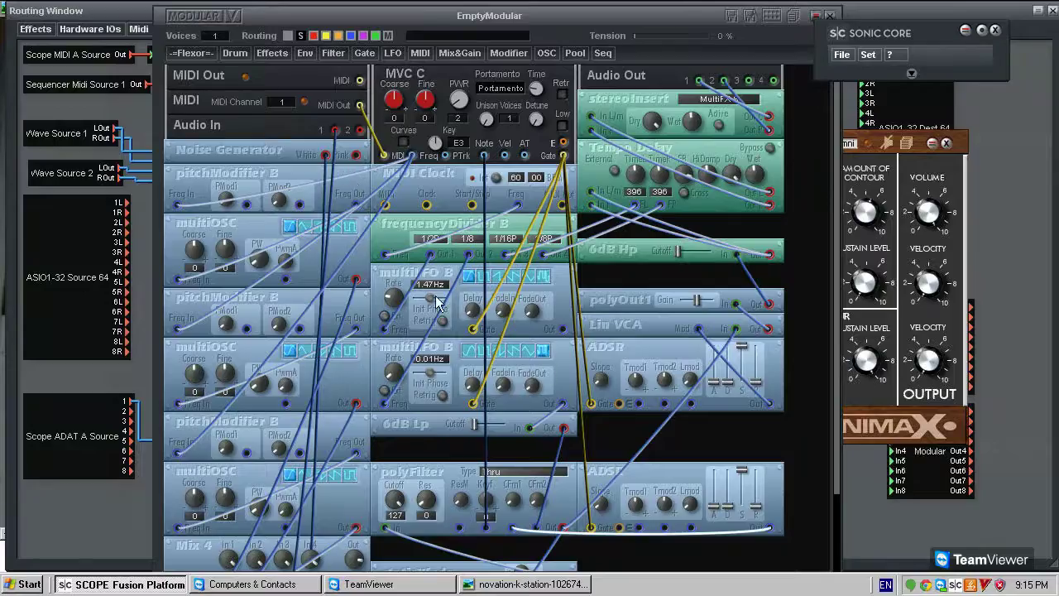
scroll(263, 379, "down", 2)
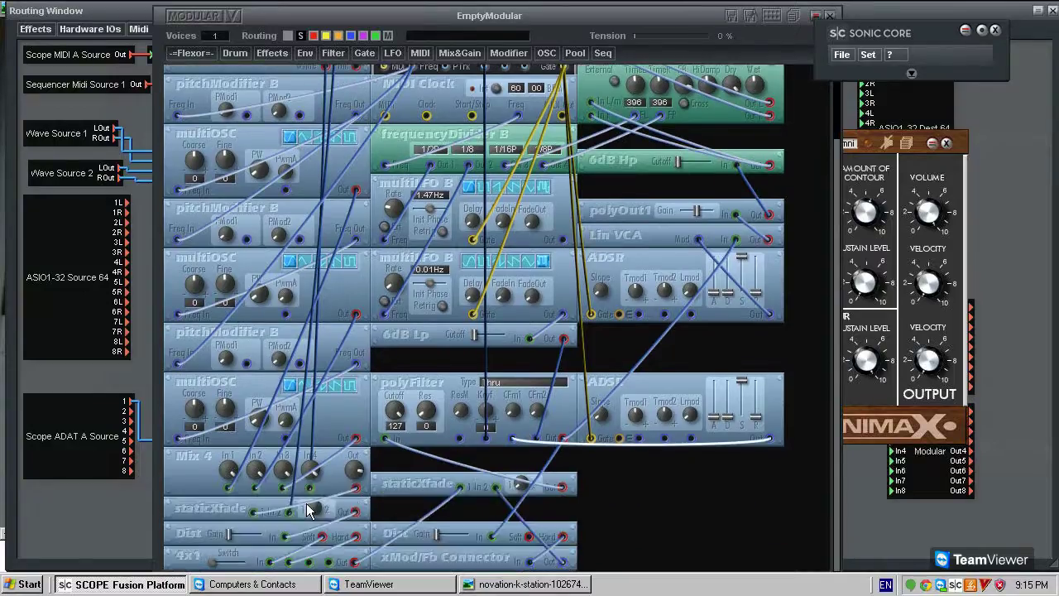
Step: Add a third ADSR below the other two and connect its gate input to the MVC C Gate output
mouse_move(661, 377)
left_mouse_down()
mouse_move(666, 360)
mouse_move(667, 378)
mouse_move(686, 381)
mouse_move(675, 384)
left_mouse_up()
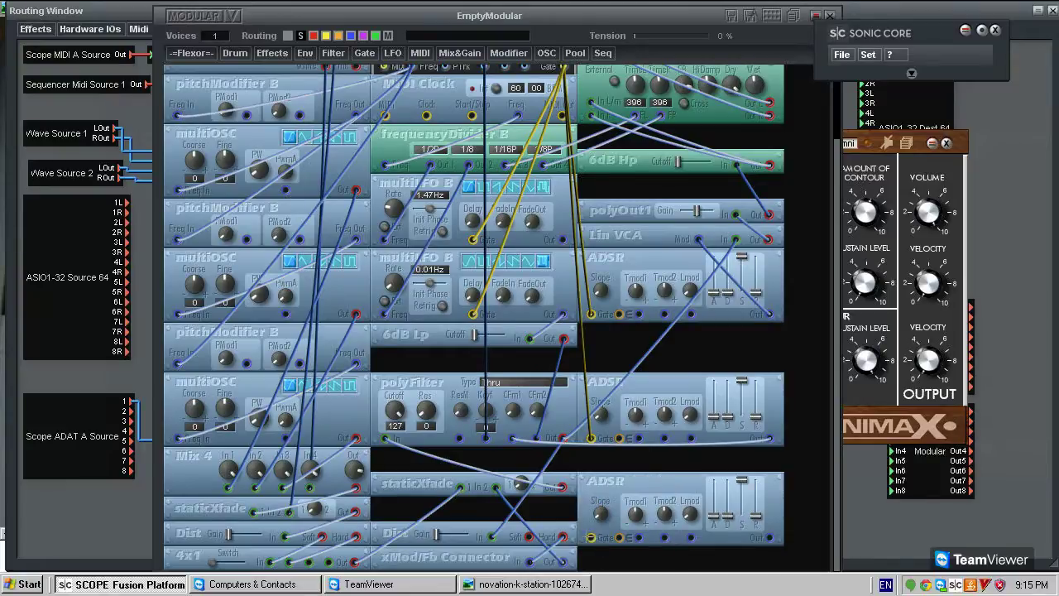
scroll(595, 540, "up", 3)
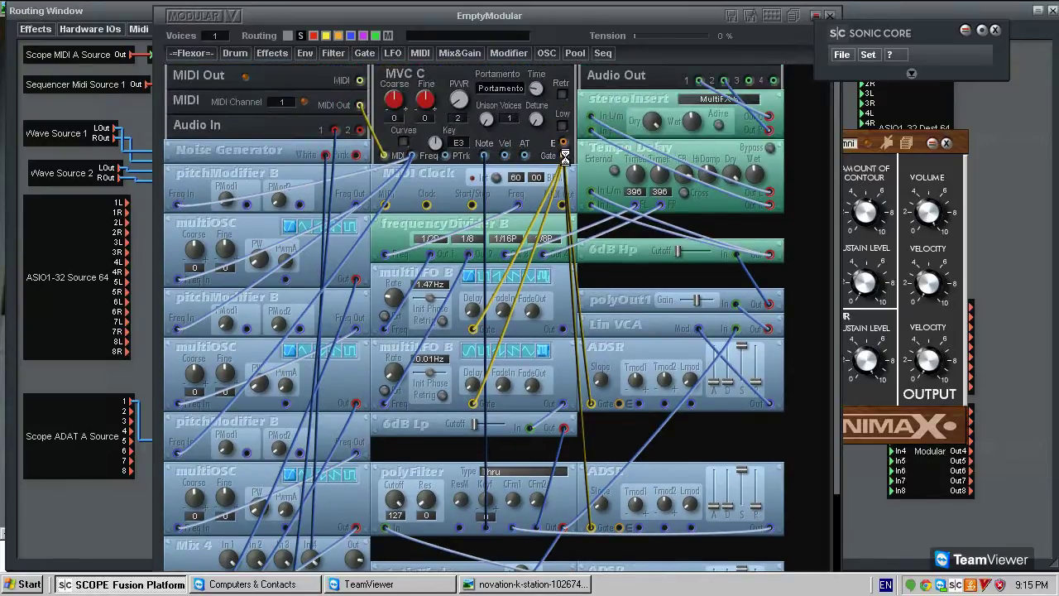
scroll(609, 431, "down", 3)
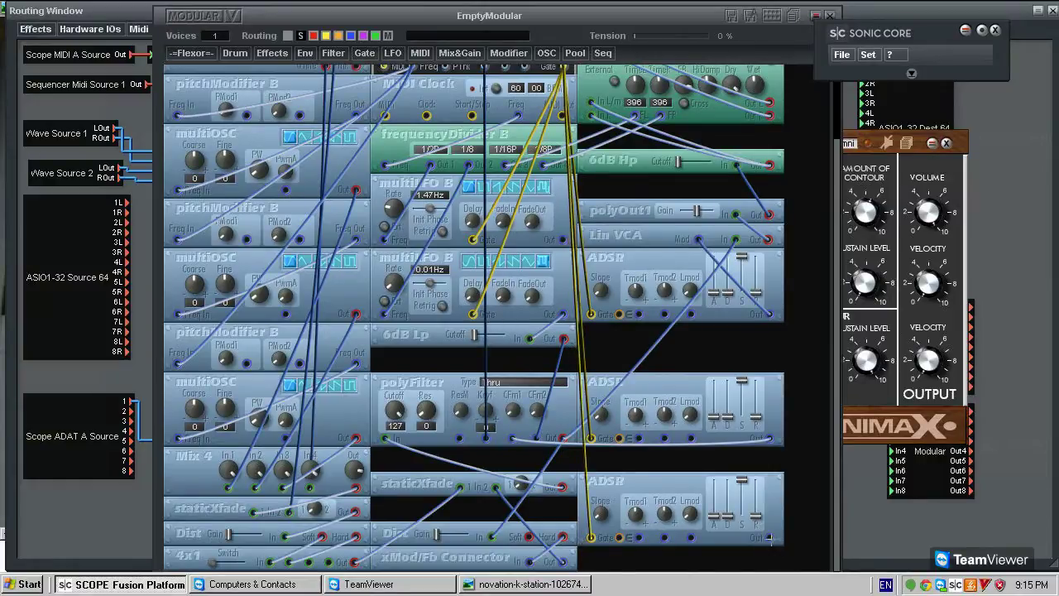
Step: Connect the third ADSR's output to the PMod1 inputs of all three pitchModifier B modules
scroll(372, 187, "up", 2)
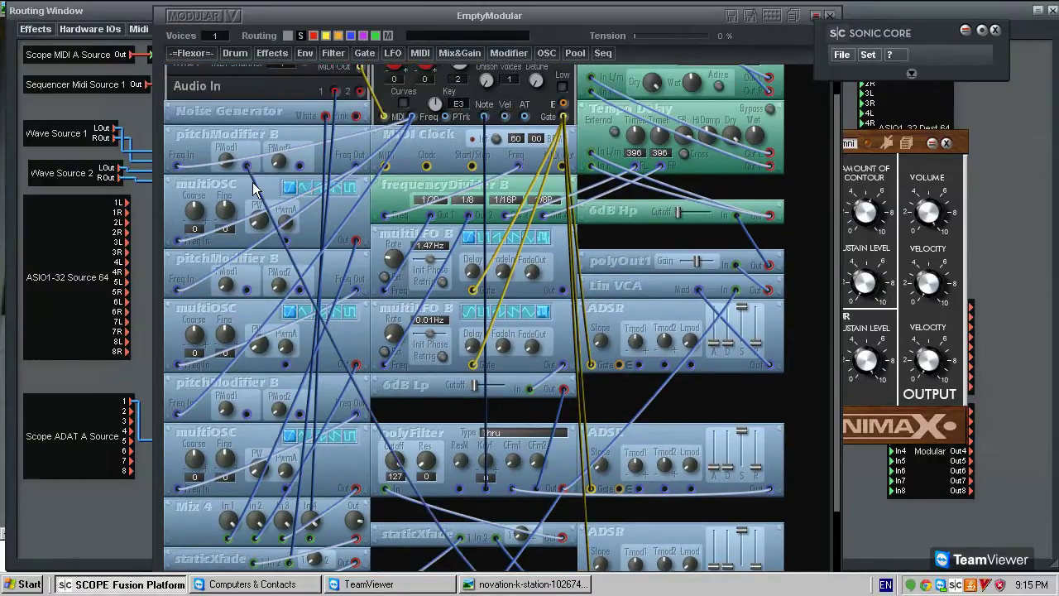
scroll(643, 457, "down", 2)
left_click(770, 539)
left_click(247, 240)
left_click_drag(256, 247, 768, 538)
left_click(771, 539)
left_click(247, 363)
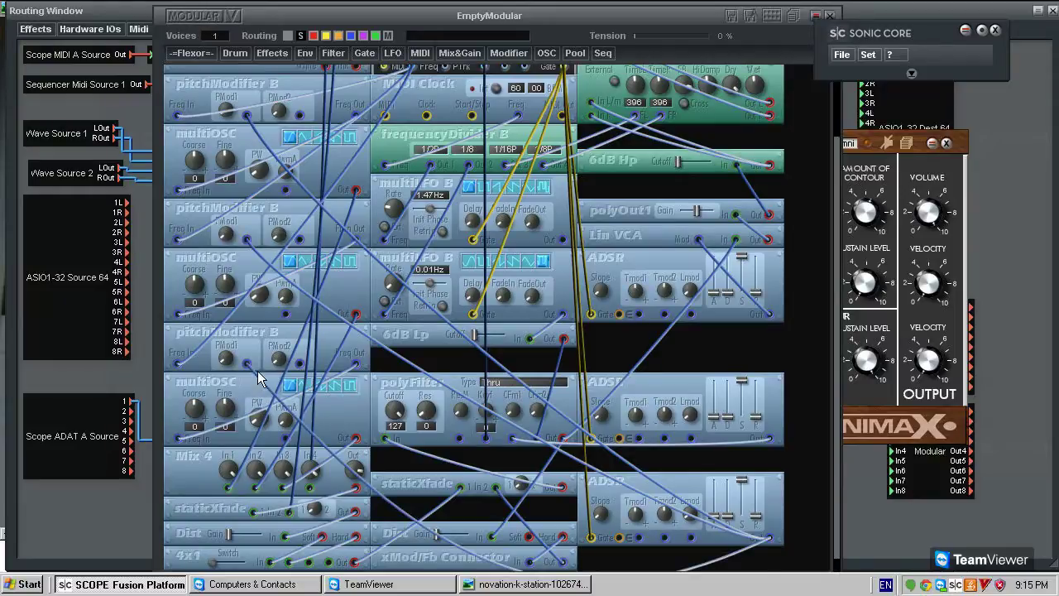
left_click(261, 377)
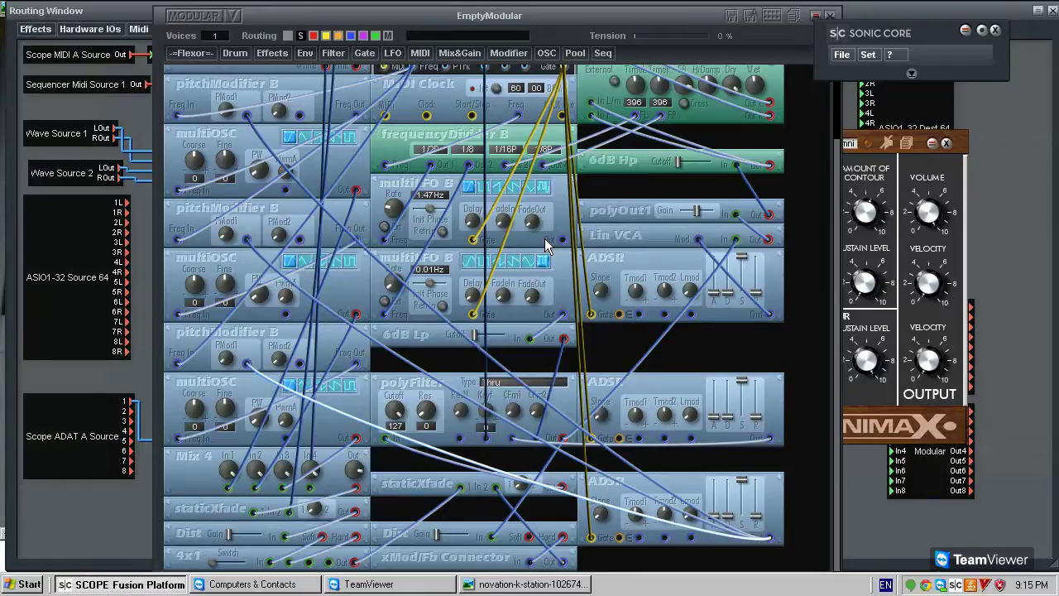
Step: Add a 6dB Lp fed by the first multiLFO B and connect its output to all three pitchModifiers' PMod2 inputs
left_click_drag(694, 484, 695, 479)
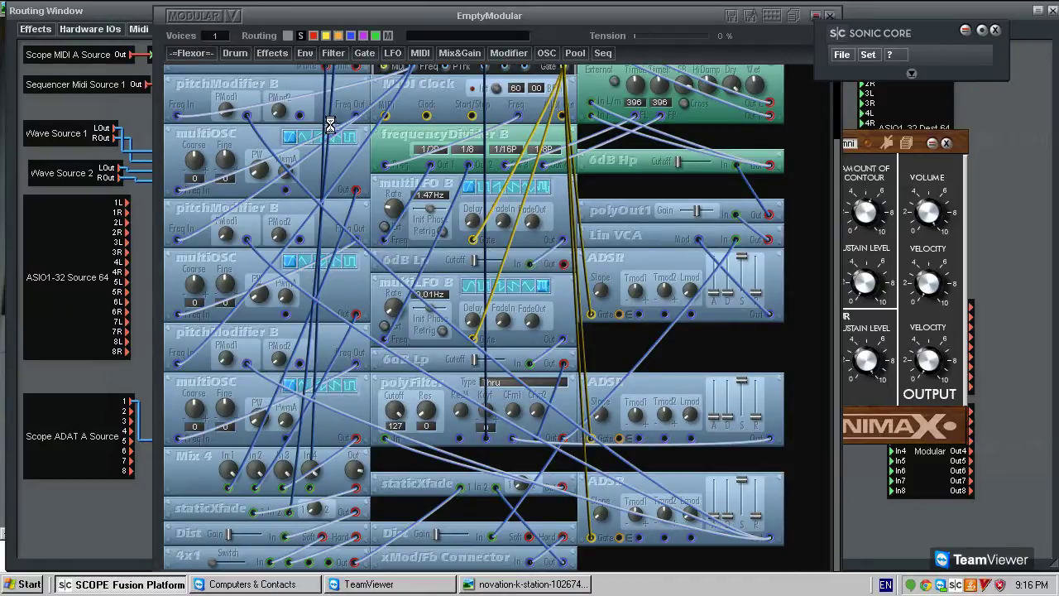
right_click(303, 118)
left_click(311, 131)
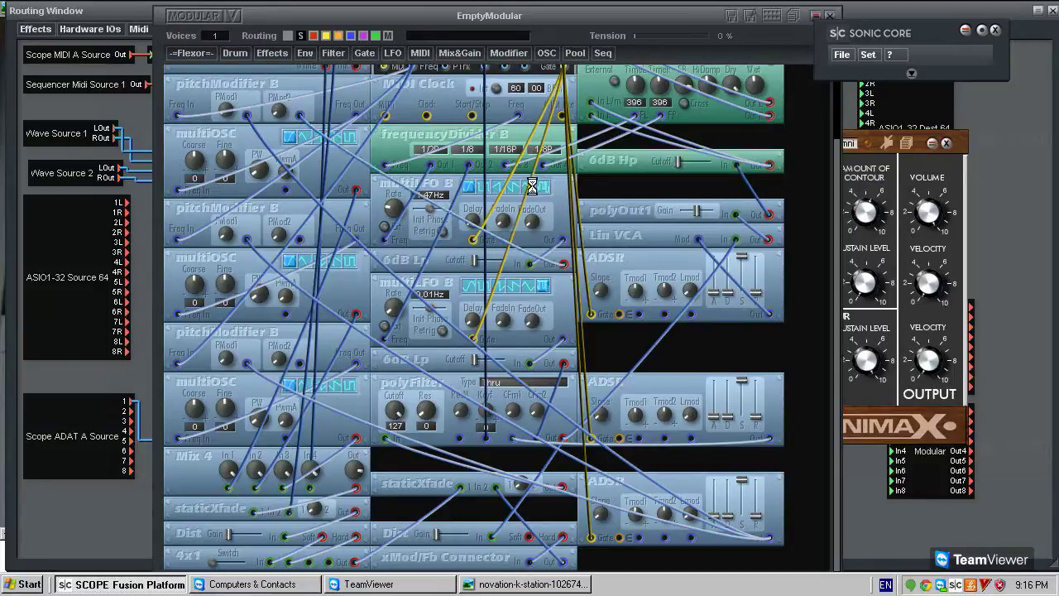
right_click(305, 242)
left_click(323, 259)
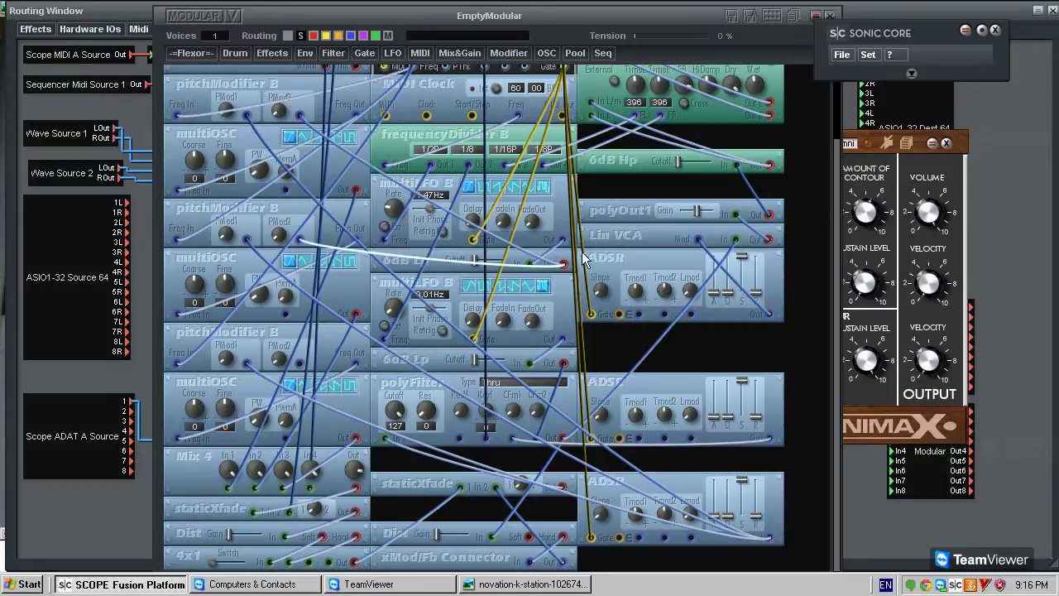
left_click(300, 364)
left_click(565, 264)
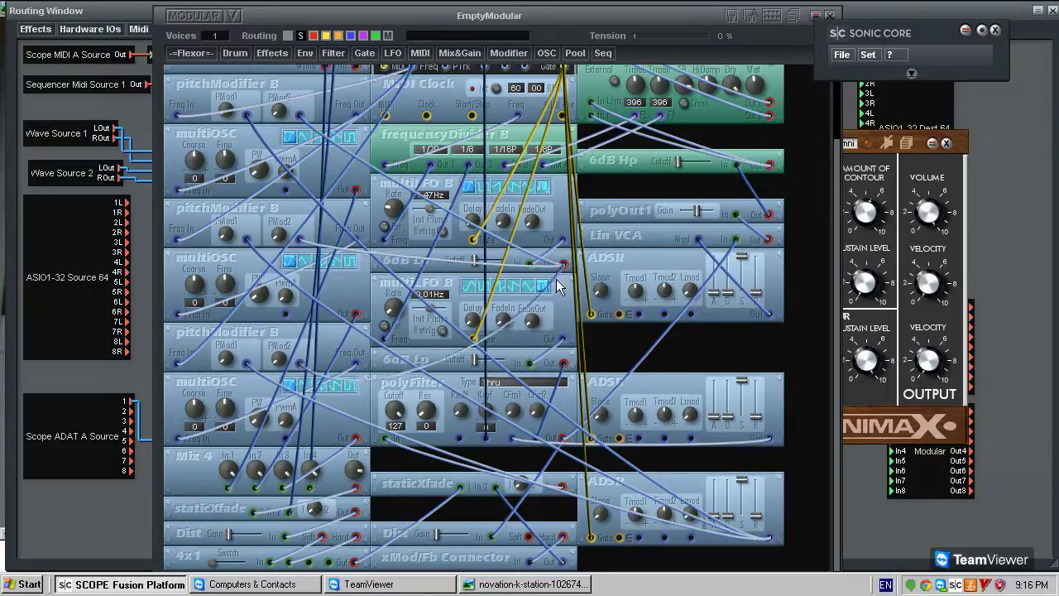
Step: Stack the second and third ADSR modules directly beneath the first ADSR
left_click_drag(238, 331, 260, 328)
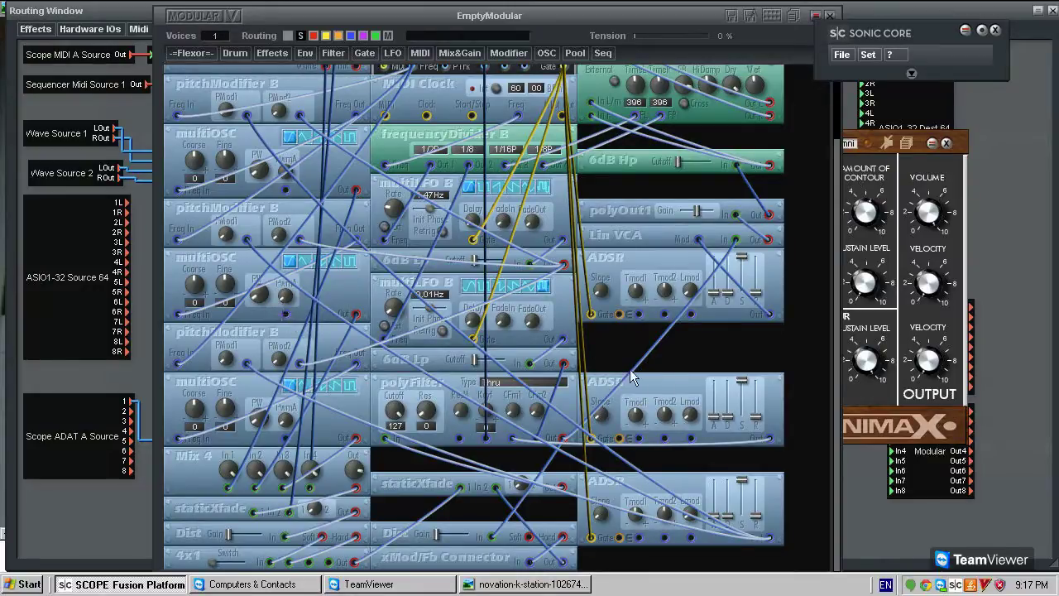
left_click_drag(601, 386, 602, 361)
left_click_drag(620, 475, 606, 337)
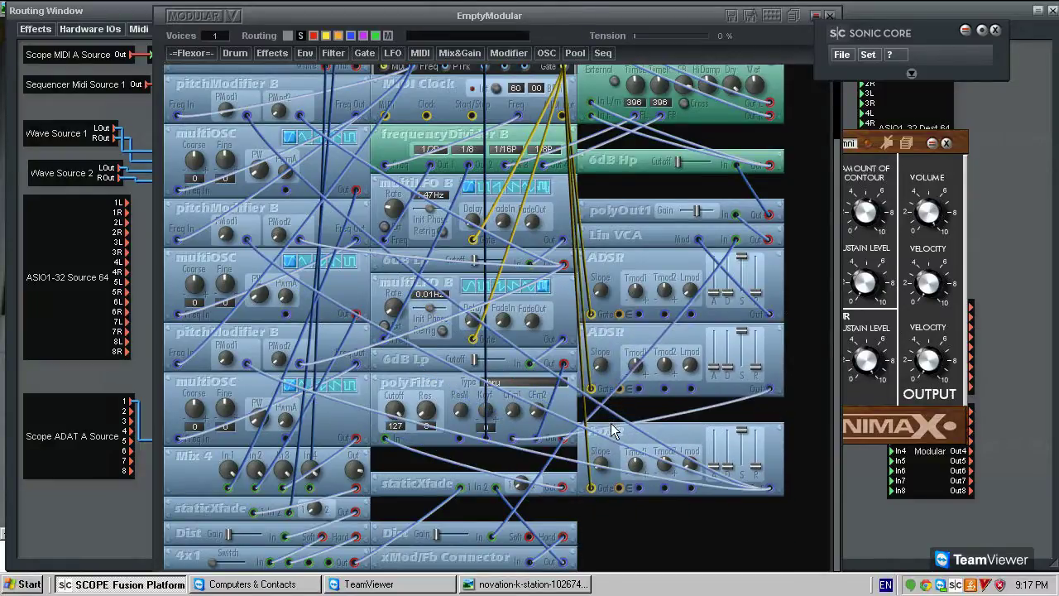
left_click_drag(605, 443, 606, 428)
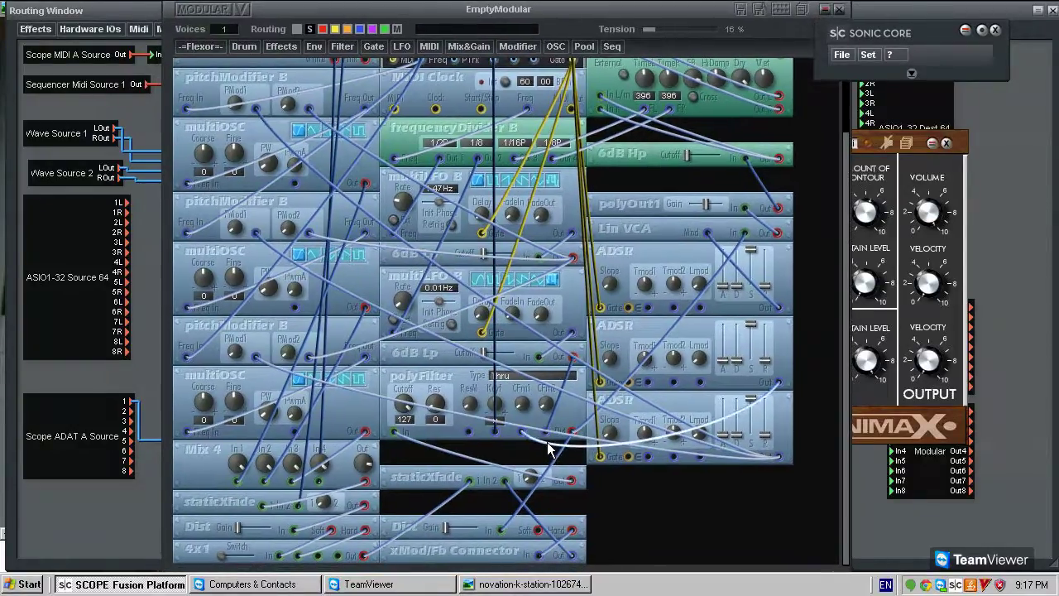
Step: Add a third multiLFO B below the ADSRs and connect its output to the pulse-width modulation inputs of all three multiOSCs
left_click_drag(592, 15, 559, 52)
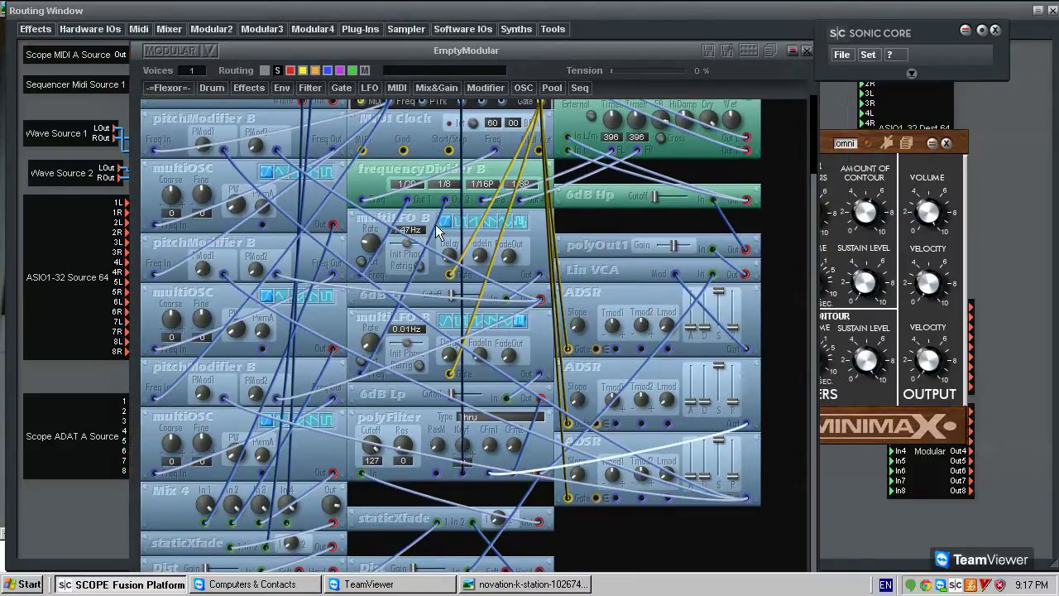
left_click(652, 534)
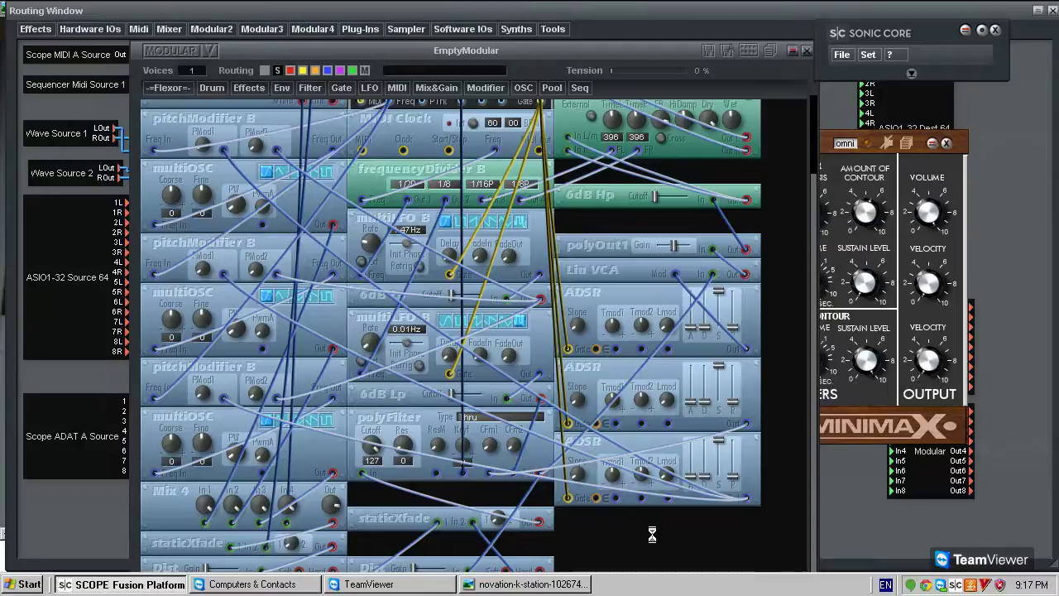
left_click_drag(613, 56, 632, 16)
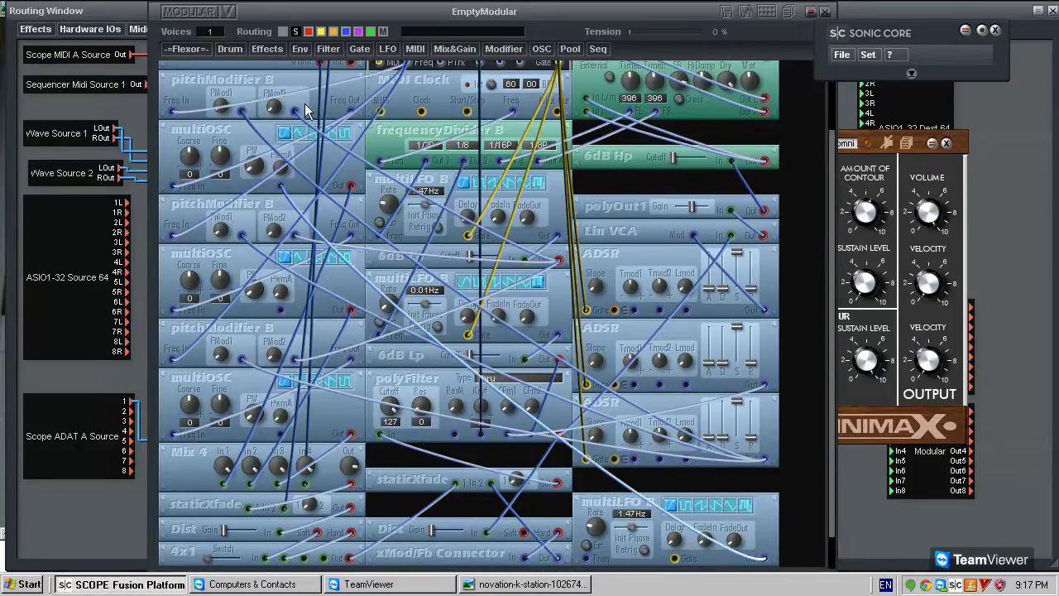
left_click(765, 559)
left_click(281, 310)
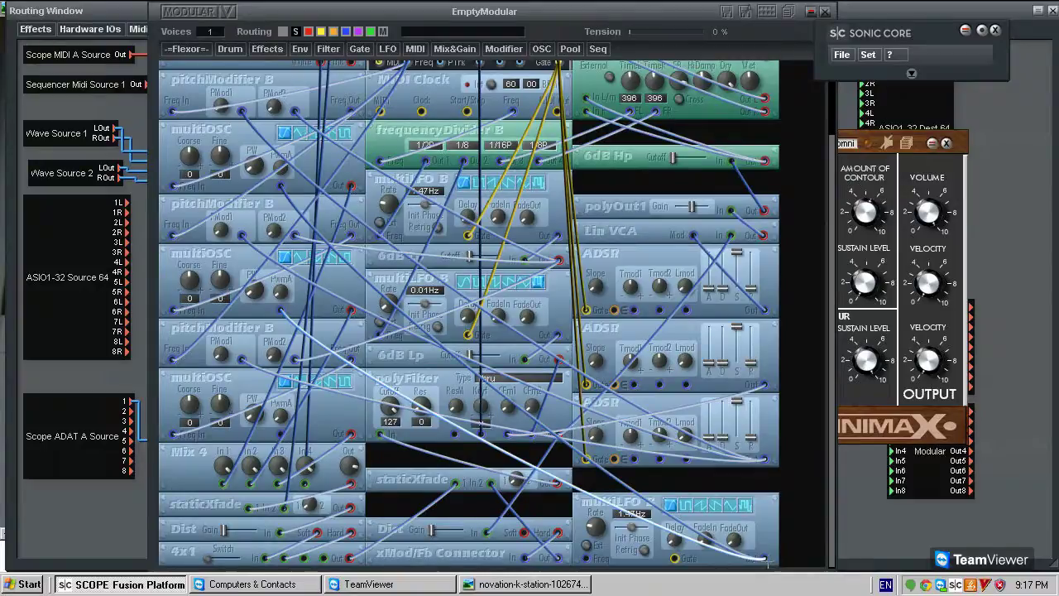
left_click(283, 436)
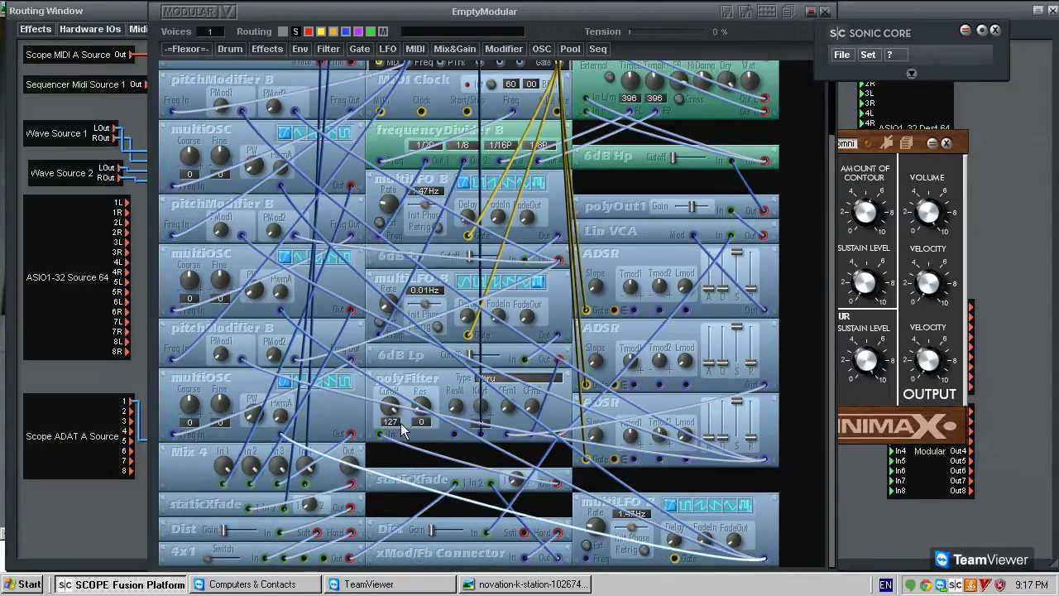
Step: Connect the Gate input of the third multiLFO B to the MVC C's Gate output
left_click(675, 559)
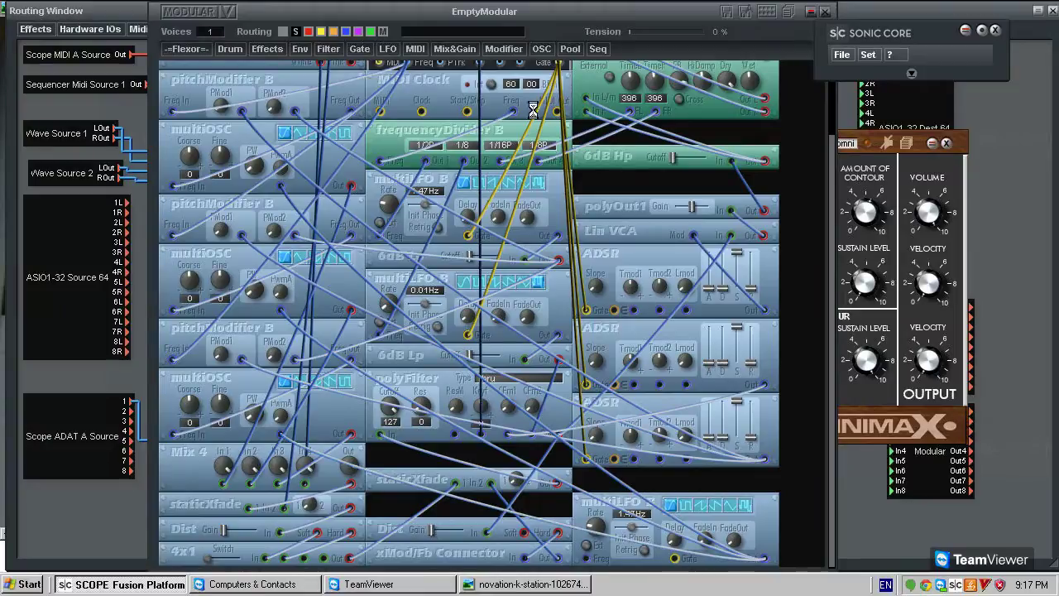
scroll(533, 110, "up", 3)
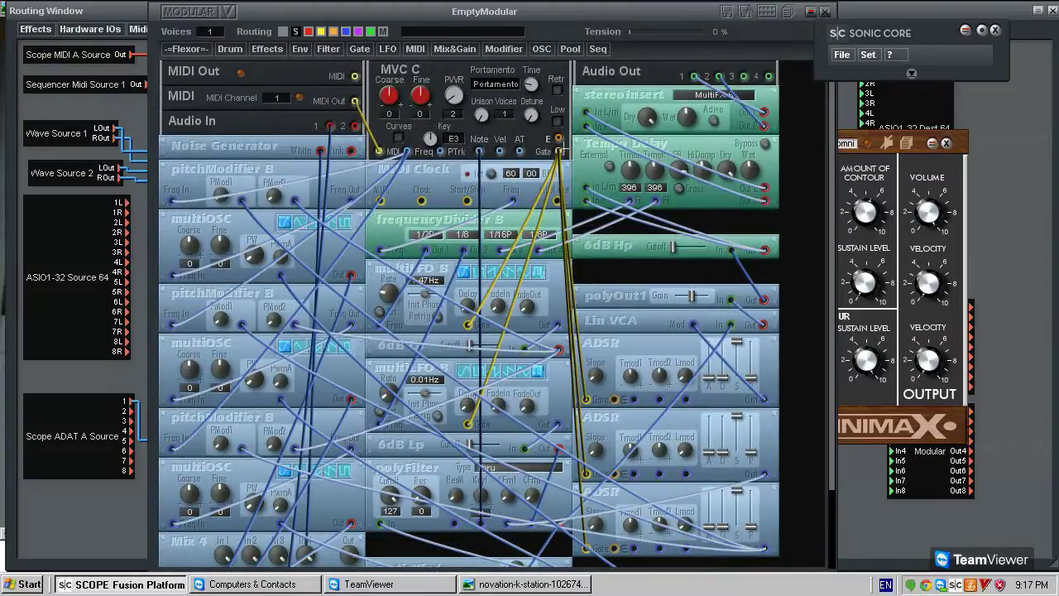
scroll(630, 516, "down", 3)
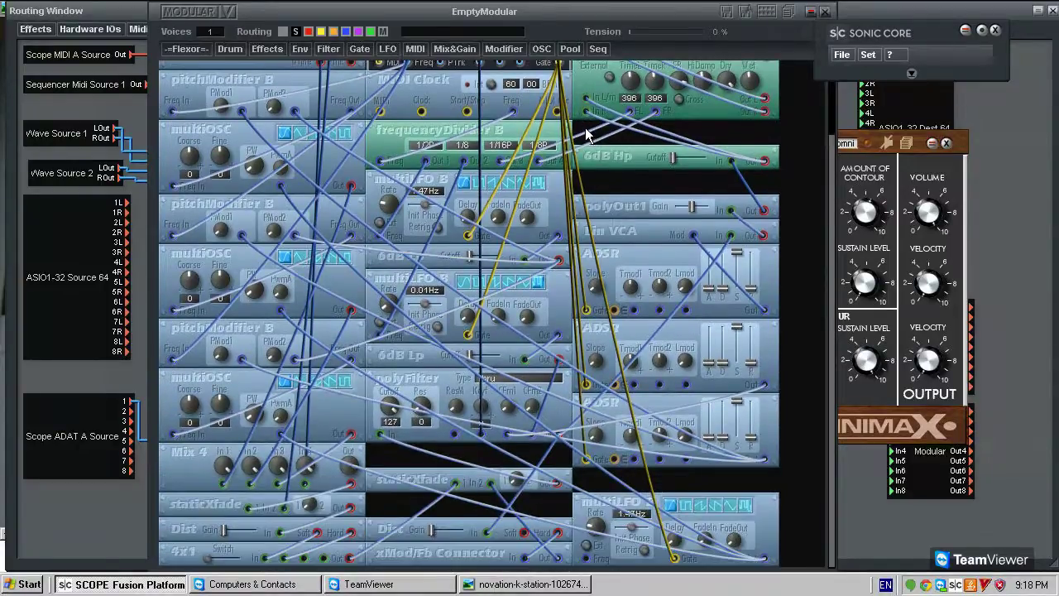
Step: Duplicate the frequencyDivider B above the 6dB Hp and connect its Freq input to the MIDI Clock's Freq output
left_click_drag(429, 129, 711, 128)
left_click(587, 162)
scroll(586, 164, "up", 3)
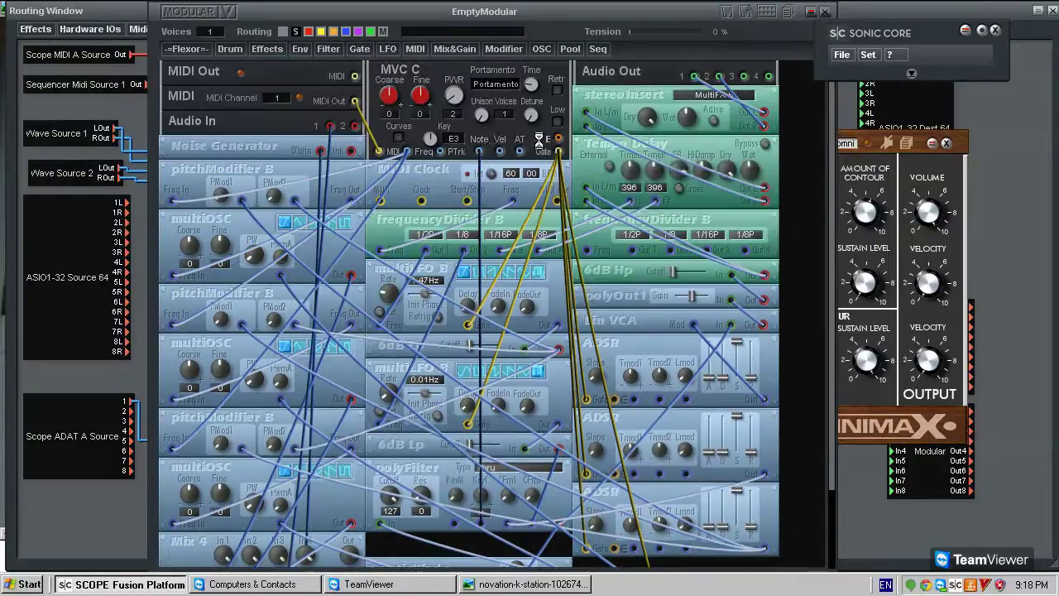
left_click(513, 200)
left_click_drag(521, 215, 559, 136)
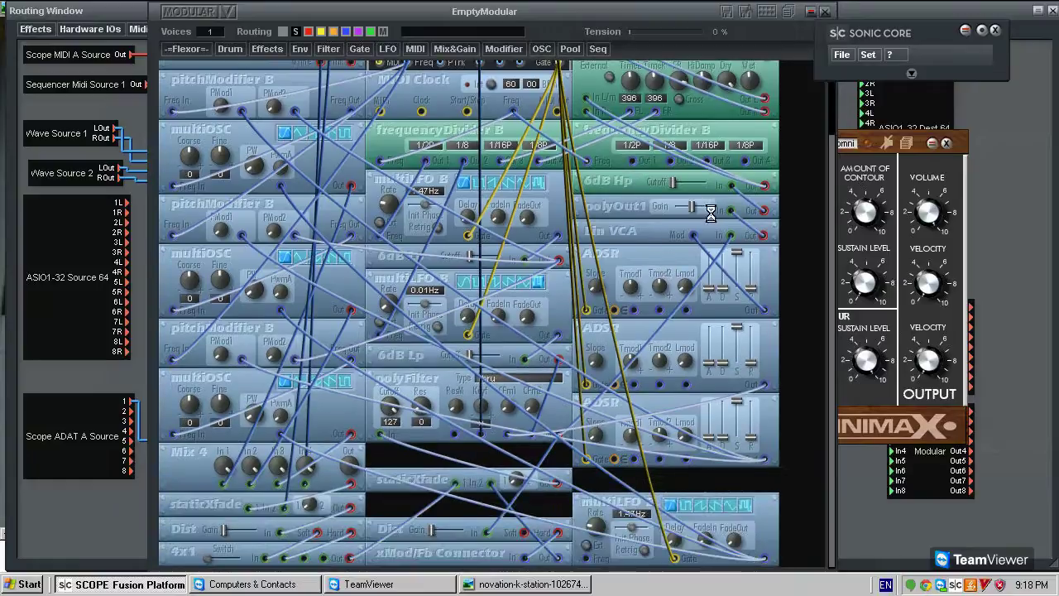
Step: Connect the new frequencyDivider B's Out 1 to the third multiLFO B's Freq input and set that division to 1/1
left_click(587, 560)
left_click_drag(611, 511, 676, 160)
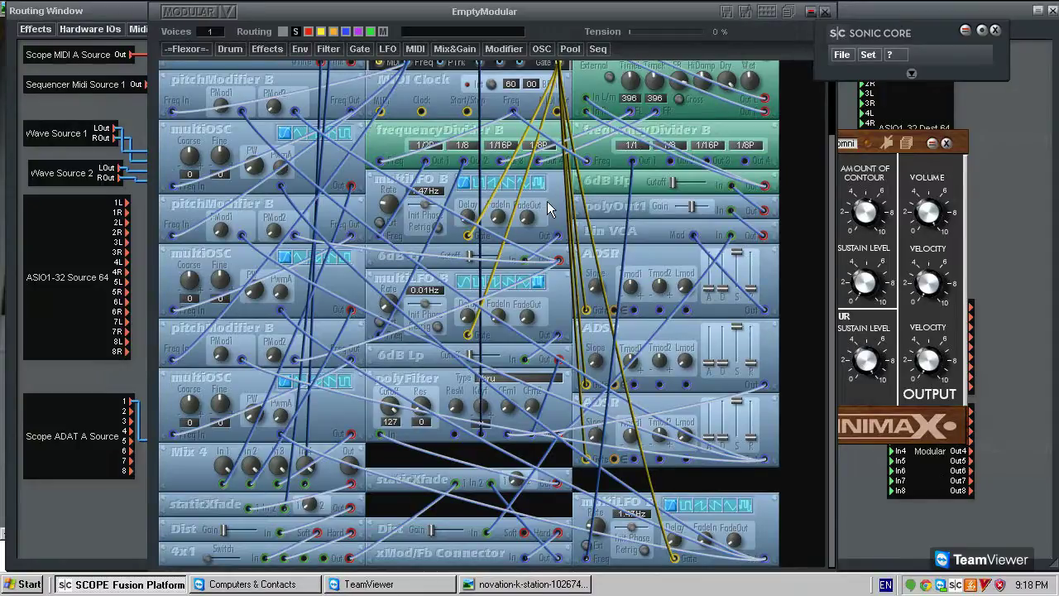
scroll(551, 277, "up", 2)
scroll(514, 284, "down", 2)
scroll(513, 296, "up", 2)
scroll(341, 100, "down", 2)
Step: Add an esyncAdd4 module between the third ADSR and the third multiLFO B
left_click(300, 49)
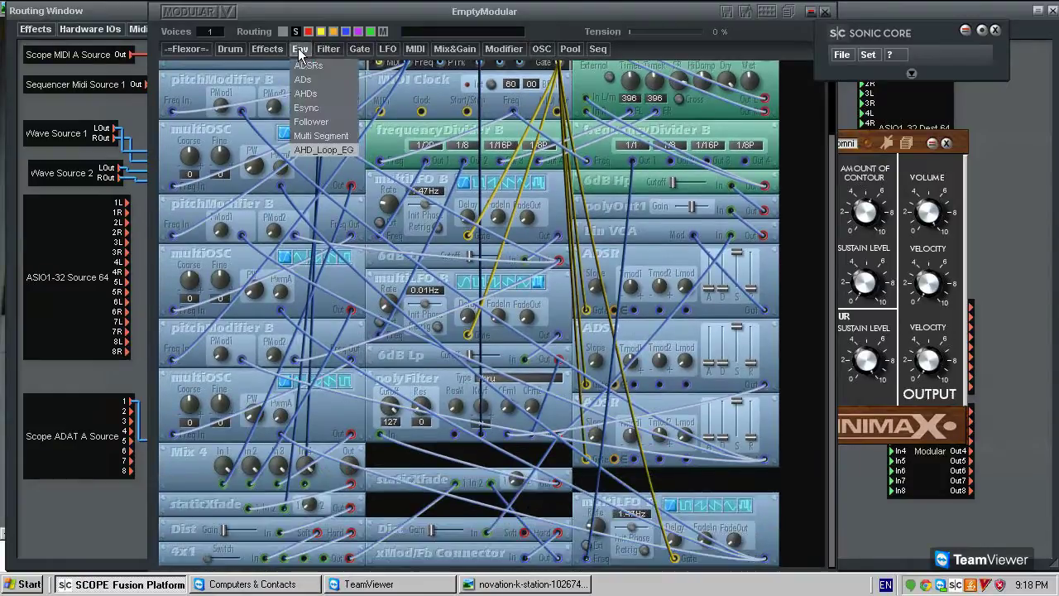
mouse_move(343, 122)
left_click(699, 339)
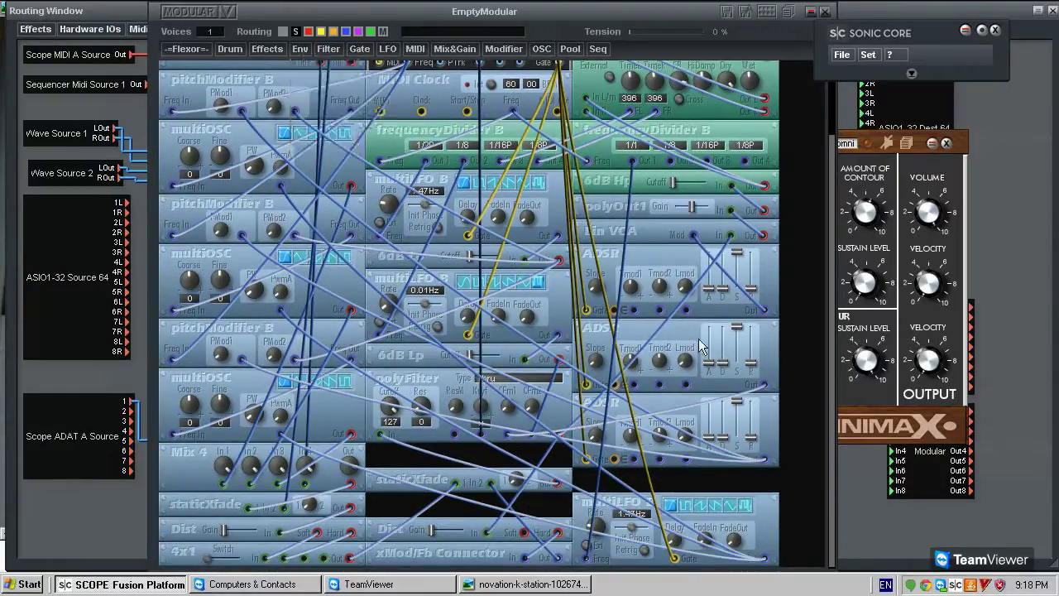
left_click(720, 480)
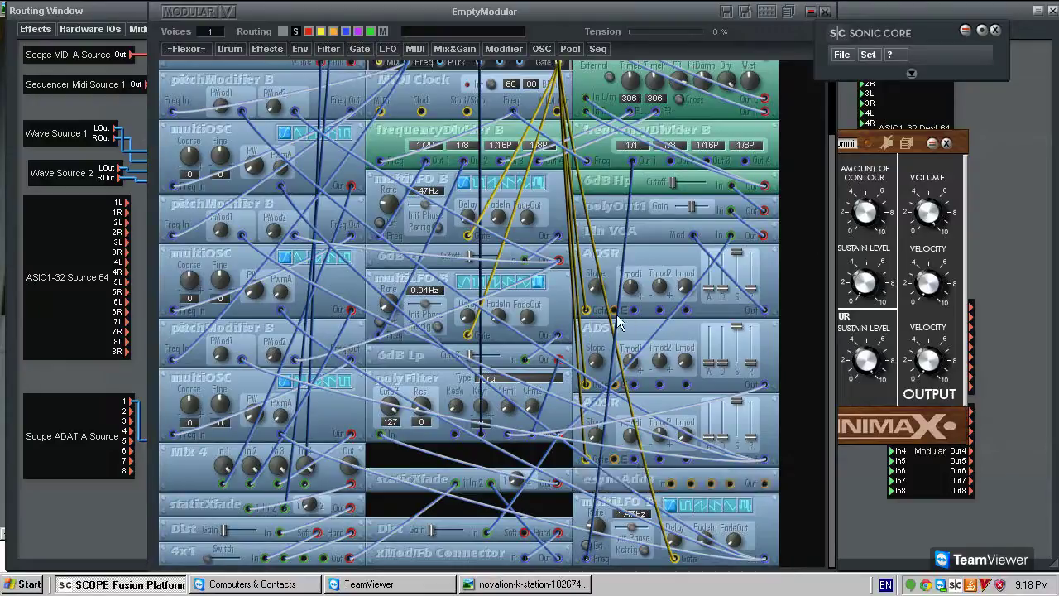
Step: Connect the E ports of all three ADSRs to the first three inputs of the esyncAdd4
left_click(730, 484)
left_click(614, 384)
left_click(711, 483)
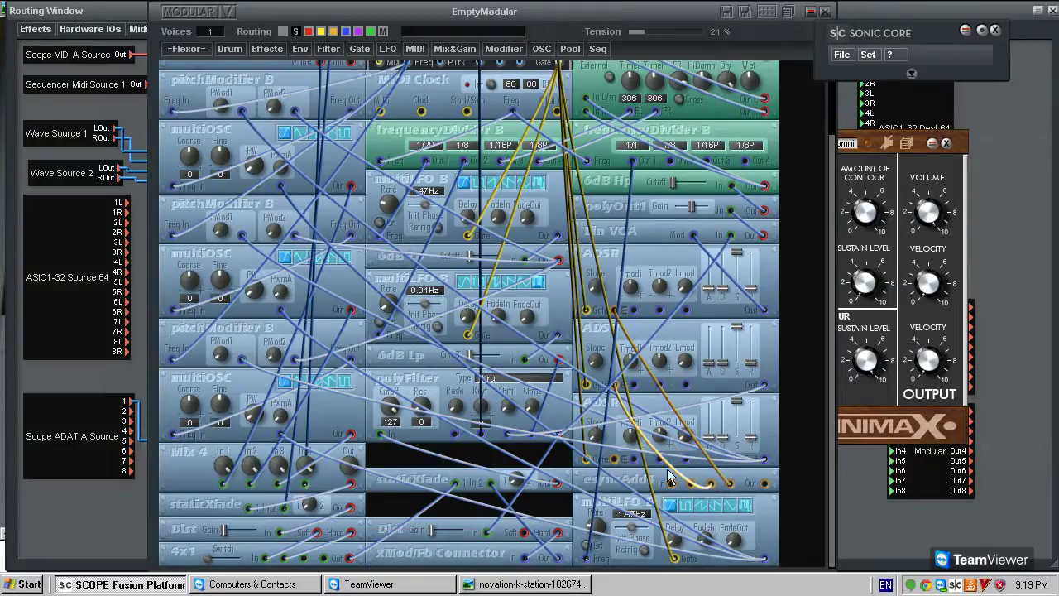
left_click(615, 457)
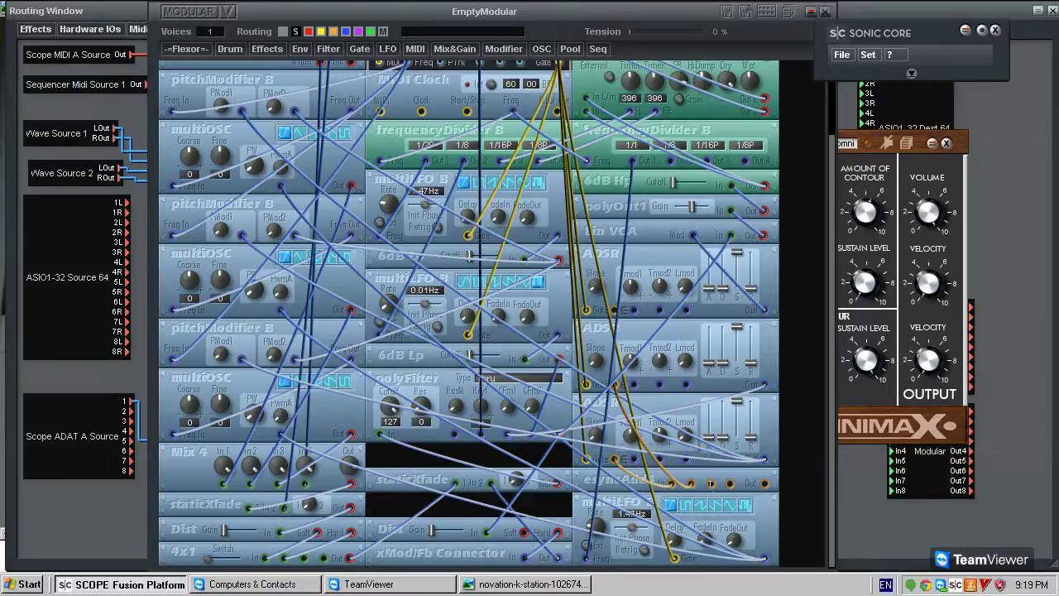
left_click_drag(680, 480, 645, 481)
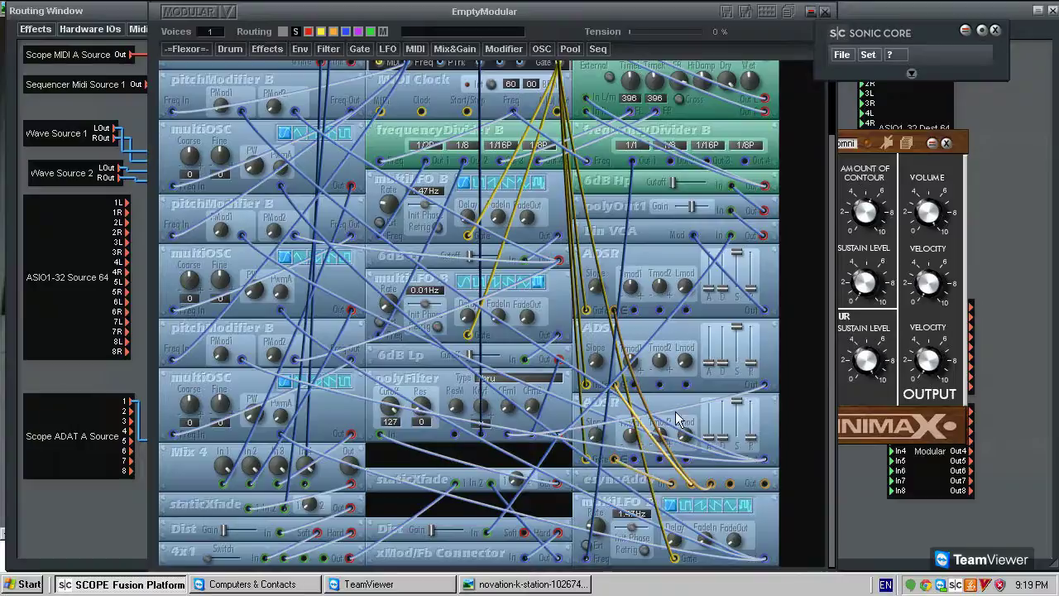
Step: Connect the esyncAdd4's output to the E port of the MVC C
left_click(768, 485)
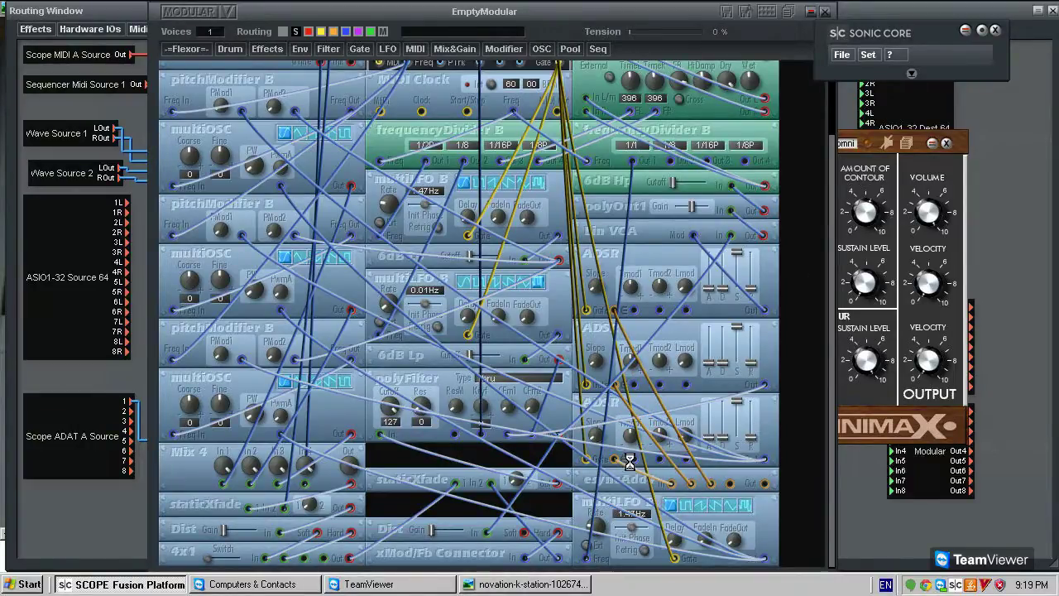
scroll(557, 161, "up", 3)
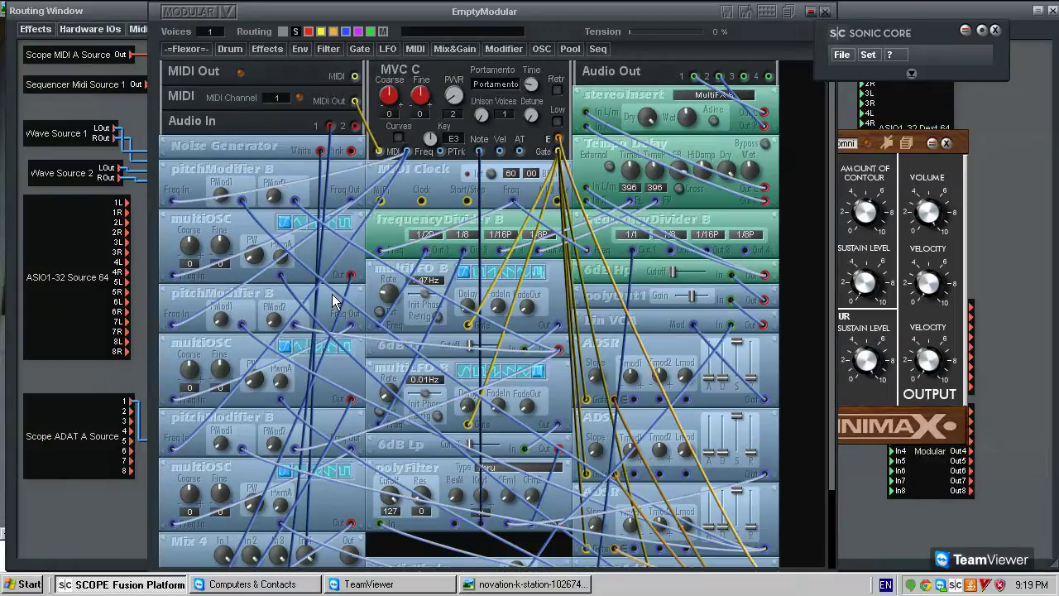
scroll(332, 294, "down", 3)
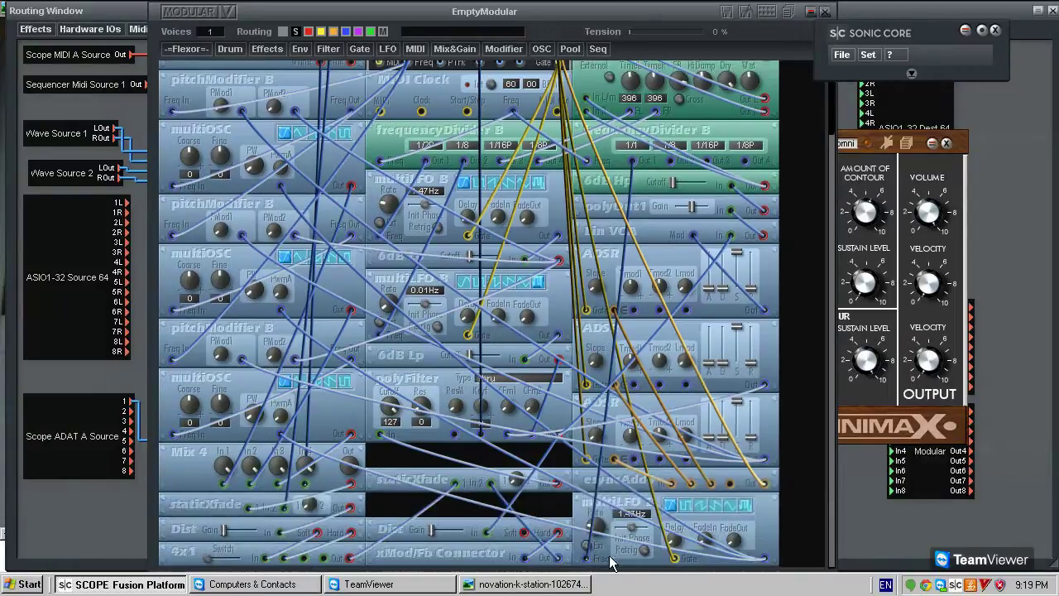
Step: Move the esyncAdd4 beneath the xMod/Fb Connector and the third multiLFO B directly beneath the third ADSR
left_click_drag(633, 480, 433, 570)
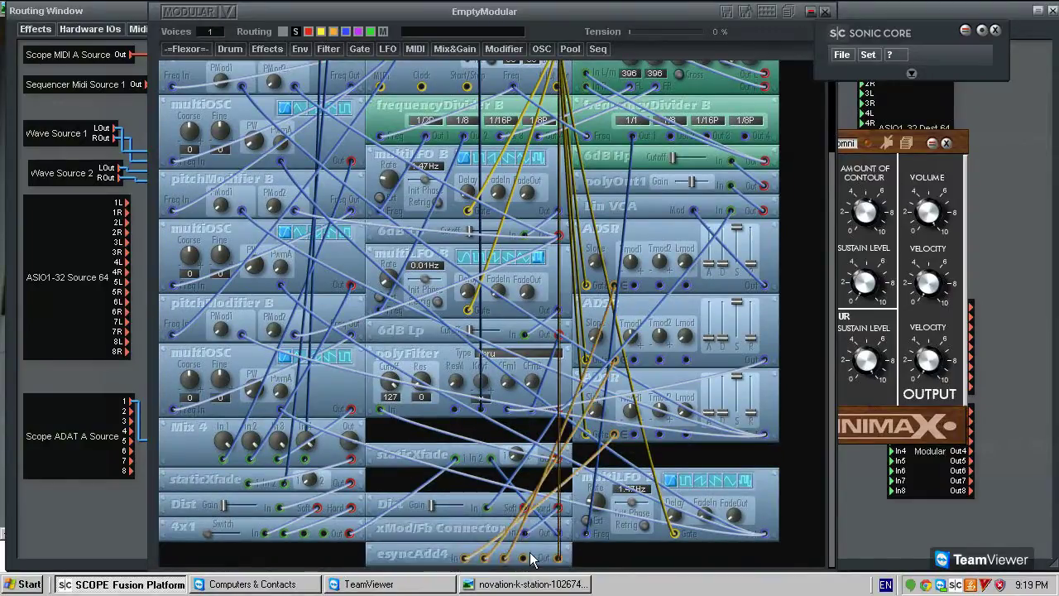
scroll(546, 548, "up", 5)
scroll(553, 543, "down", 5)
left_click_drag(768, 483, 768, 461)
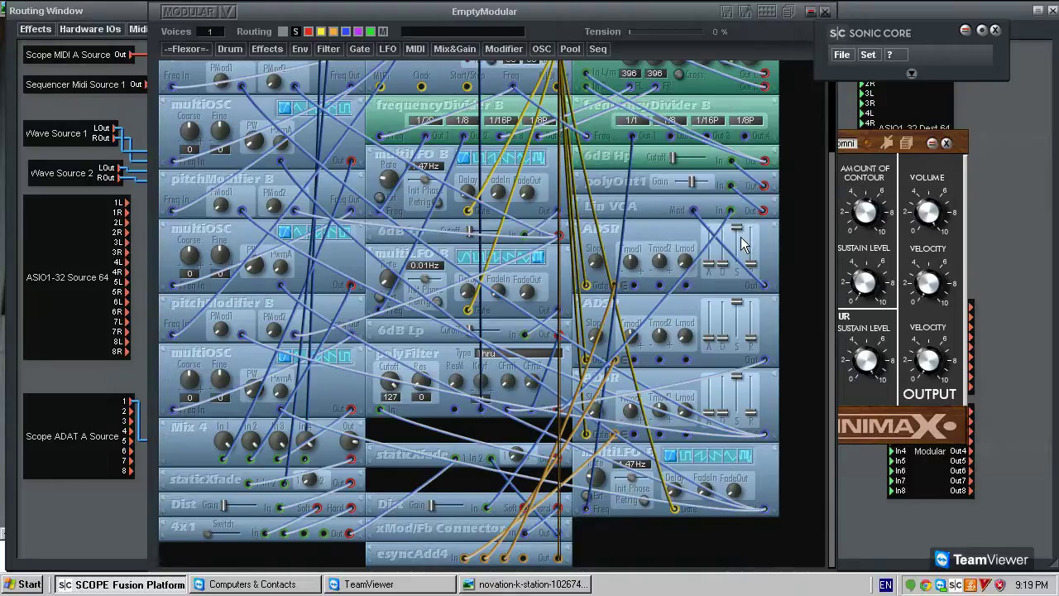
Step: Close the modular patch editor and the MINIMAX synth window to reveal the Routing Window
scroll(674, 298, "up", 2)
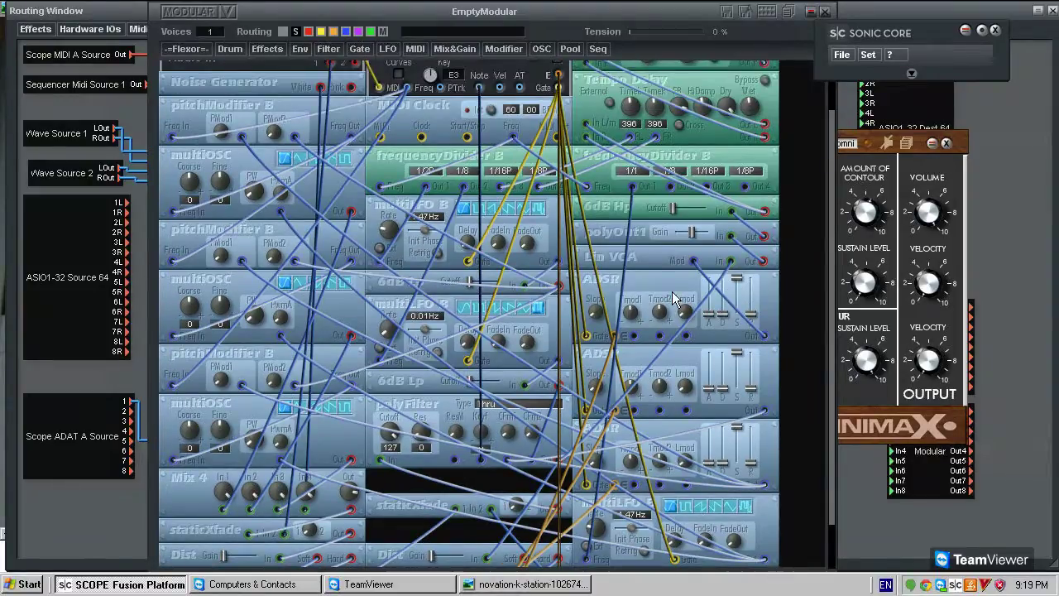
scroll(674, 298, "up", 2)
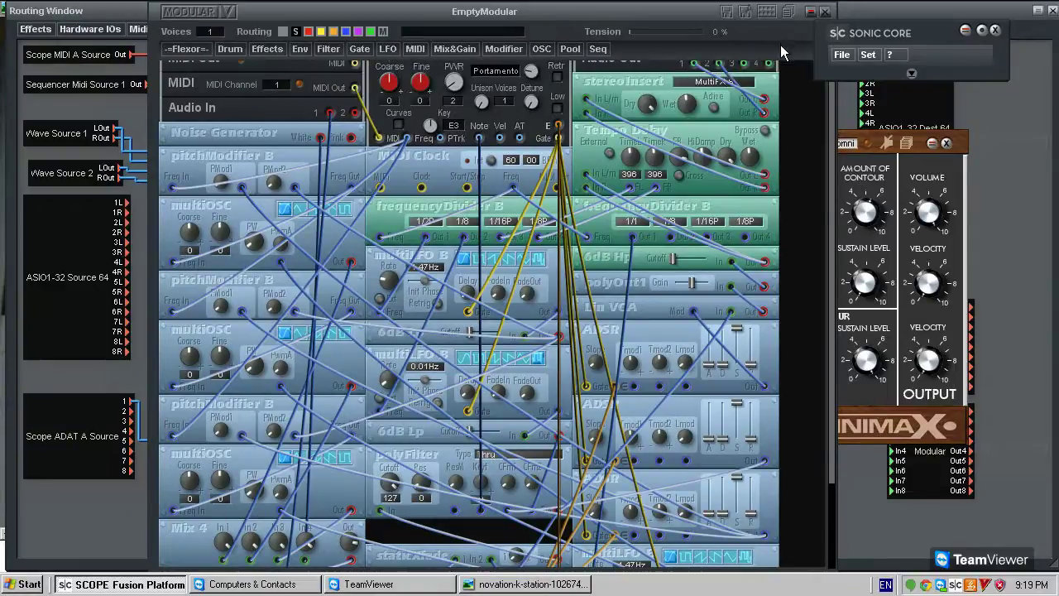
left_click(826, 15)
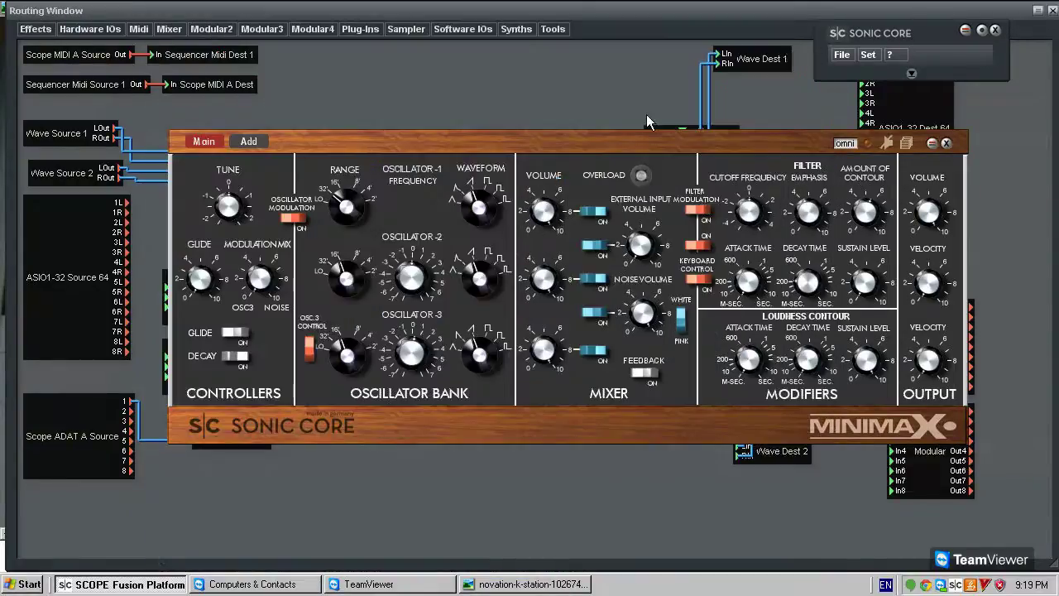
left_click(944, 143)
Step: Open the two neighbouring Modular devices in turn to check which one holds the patch, closing each again
double_click(209, 357)
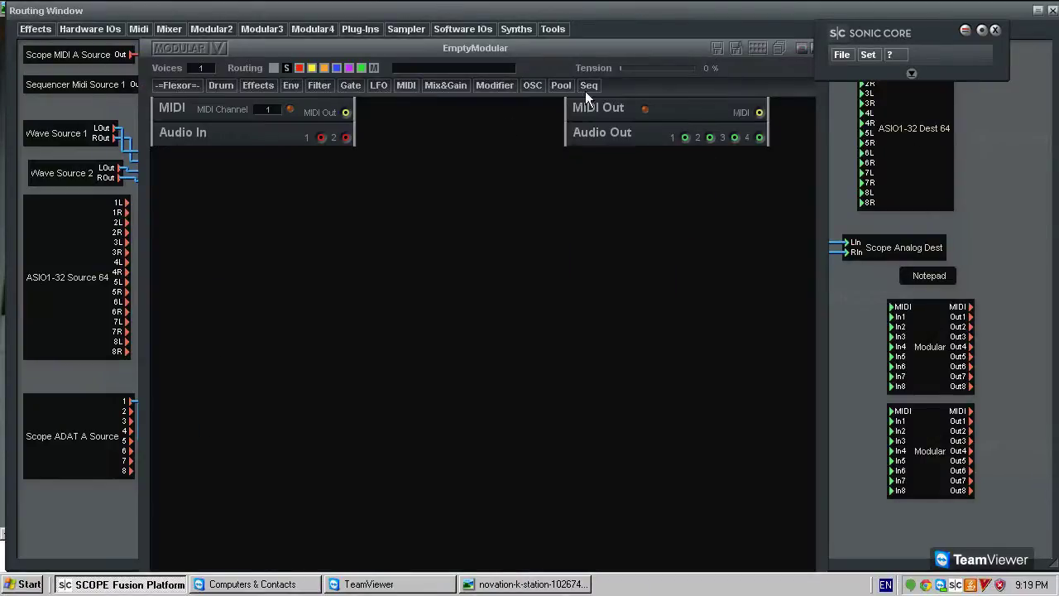
left_click_drag(706, 48, 640, 70)
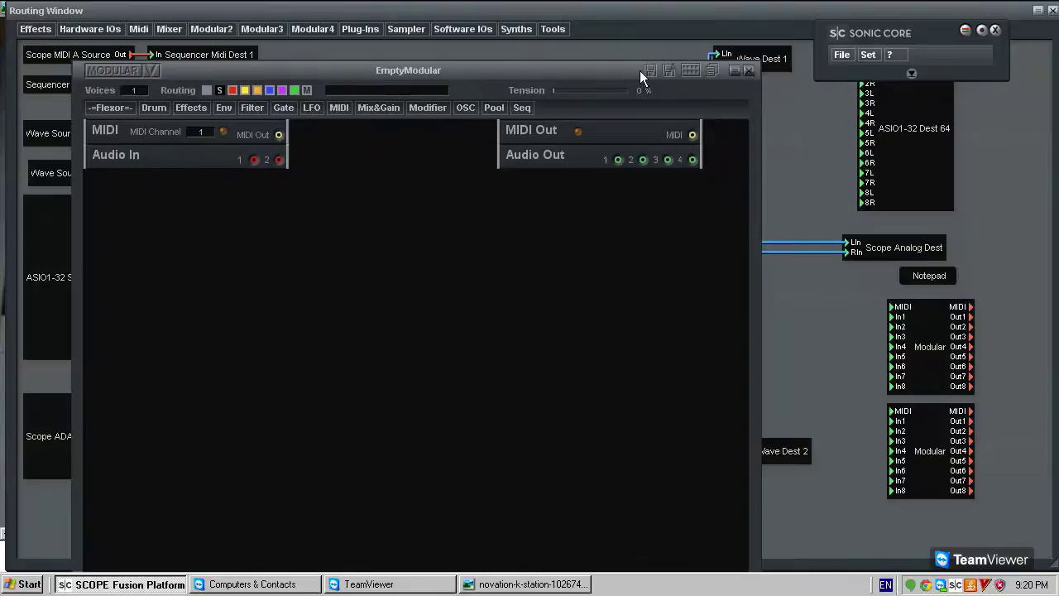
left_click(747, 69)
double_click(188, 282)
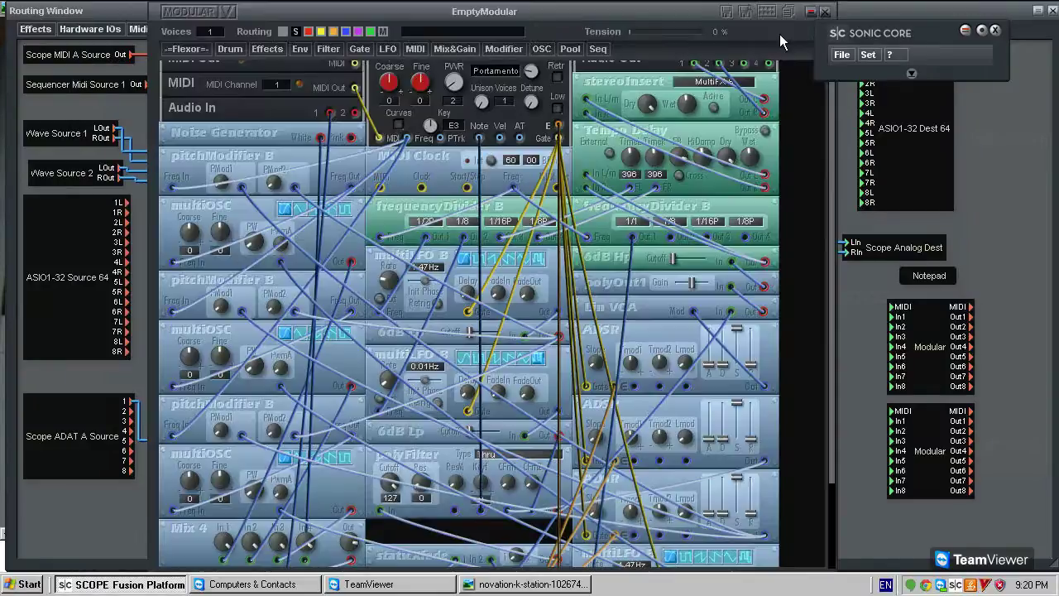
left_click(825, 12)
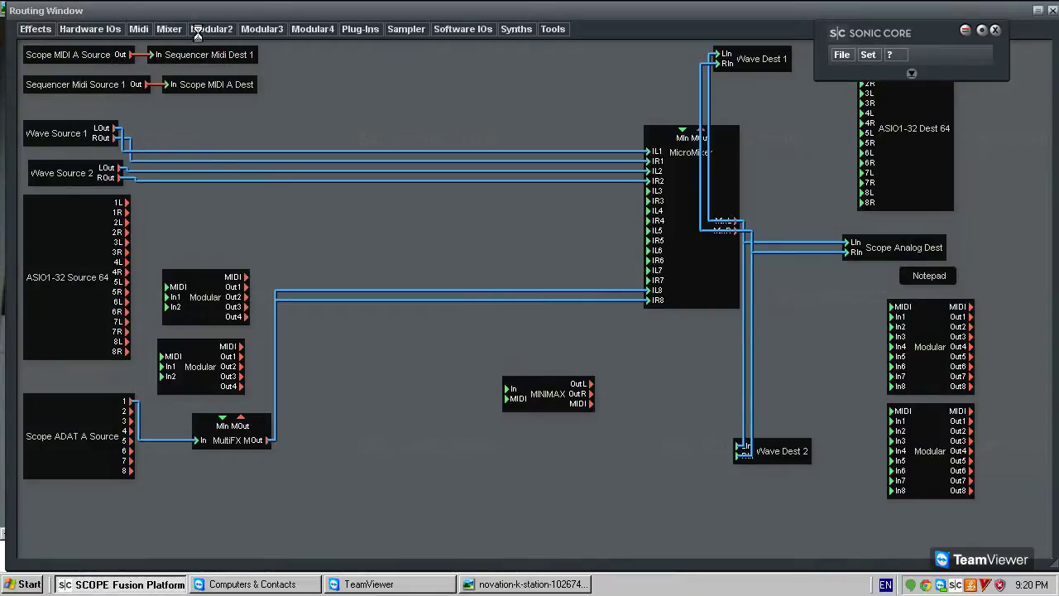
Step: Connect the Scope MIDI A Source to the patch's Modular MIDI input, reposition the device, and connect Out1 to MicroMixer input IL3
left_click_drag(130, 55, 315, 213)
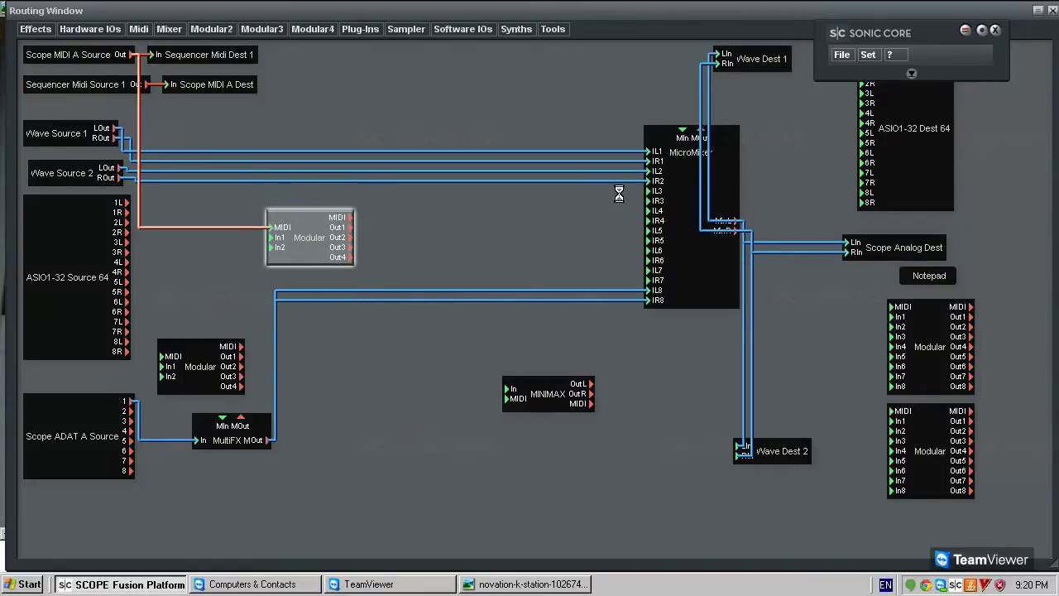
left_click(654, 191)
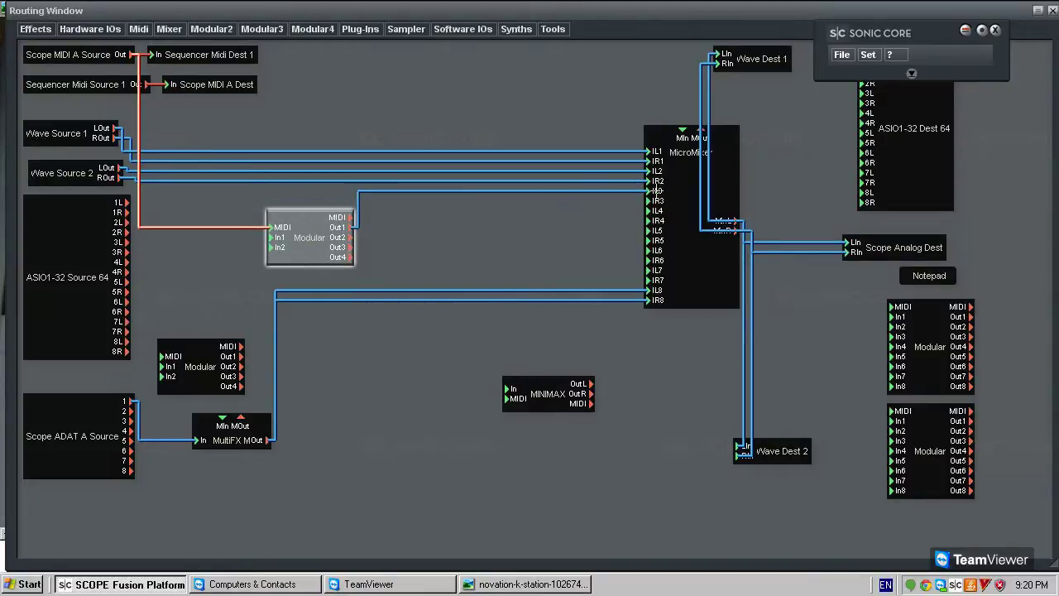
Step: Reopen the patch with only the selected module's cables shown, and set the first two multiOSCs to the third waveform option
double_click(325, 251)
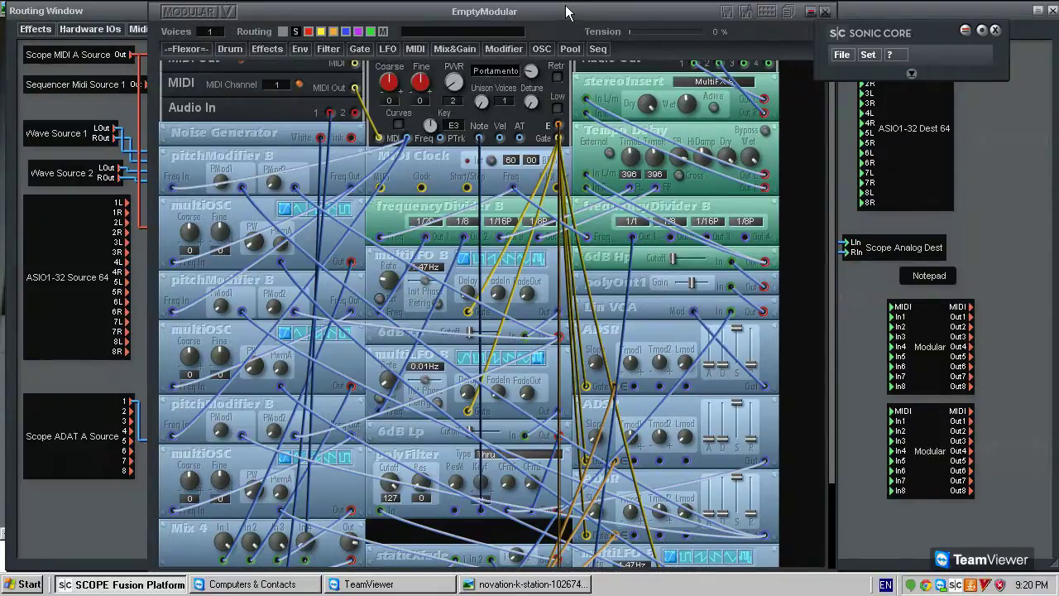
left_click_drag(569, 27, 569, 27)
left_click(299, 209)
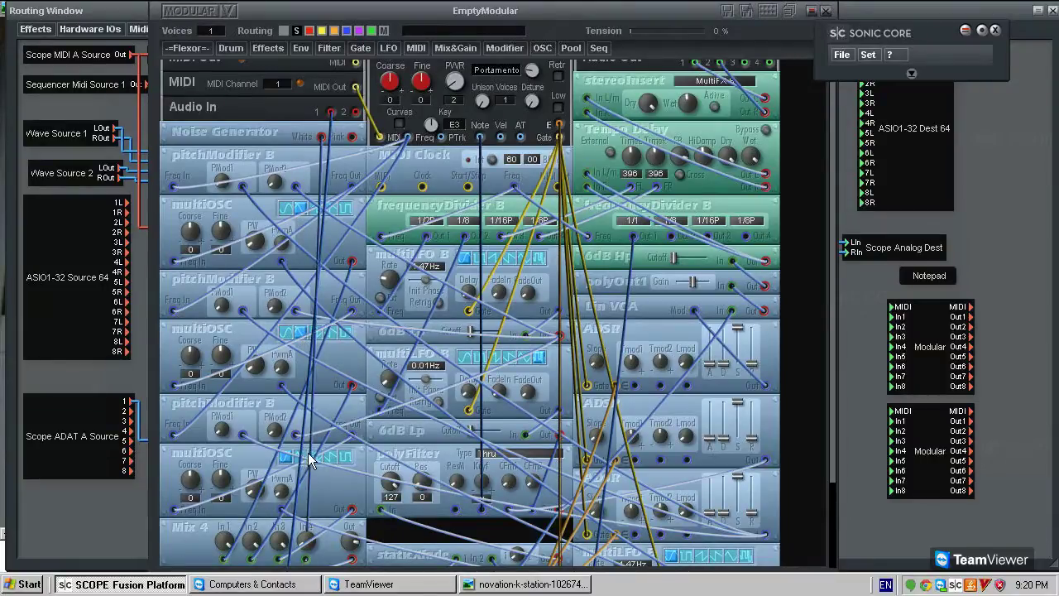
left_click(296, 33)
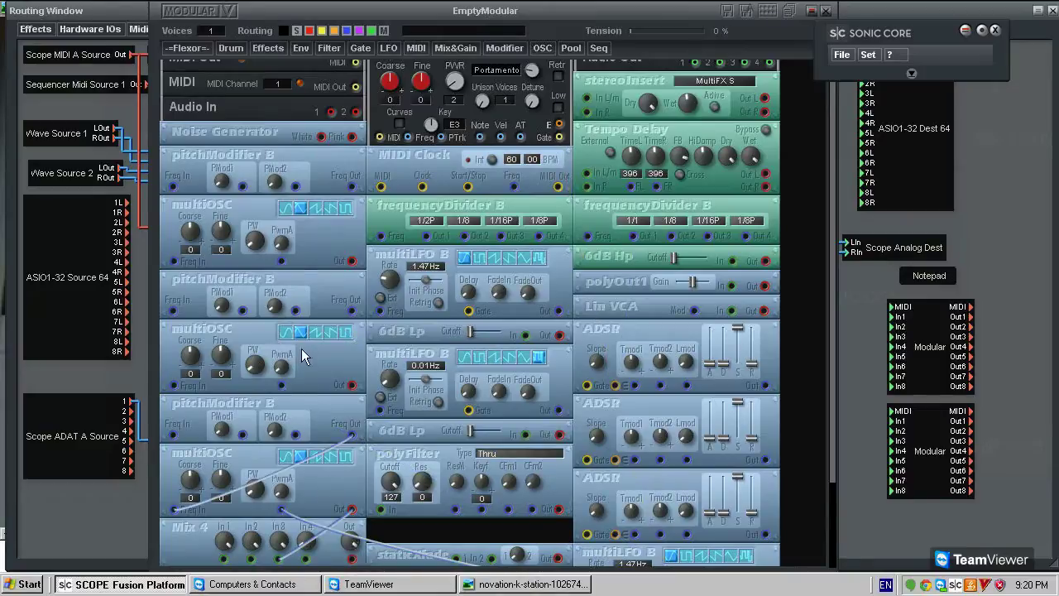
left_click(315, 333)
Step: Set the MVC C's Coarse tuning to -24
left_click_drag(389, 74, 389, 87)
left_click_drag(345, 56, 349, 47)
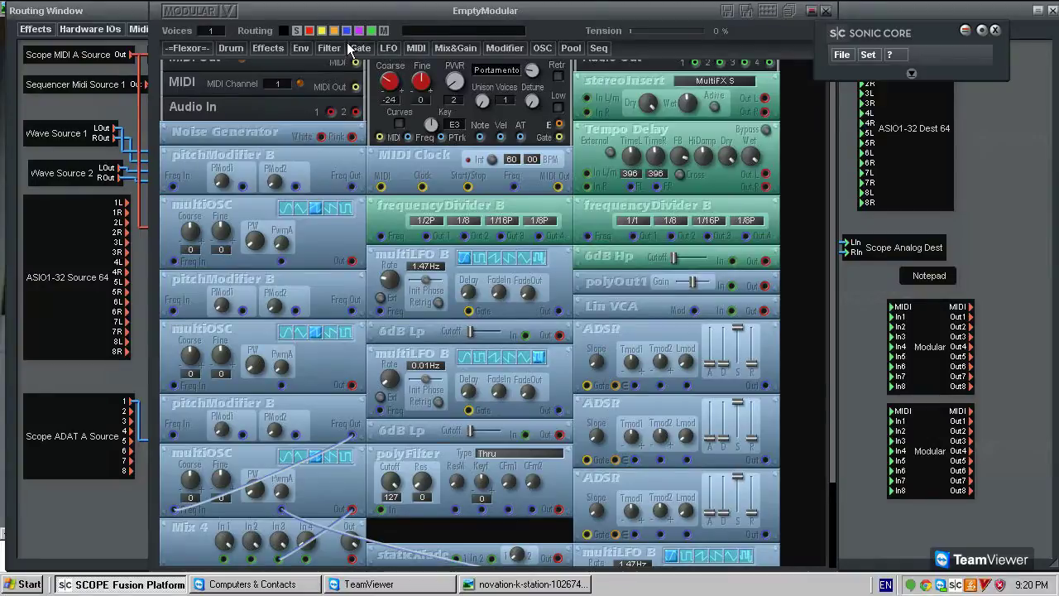
Step: Try the 4 Pole Highpass R type on the polyFilter, and settle on the steepest Lowpass R type
left_click(506, 457)
scroll(549, 491, "down", 2)
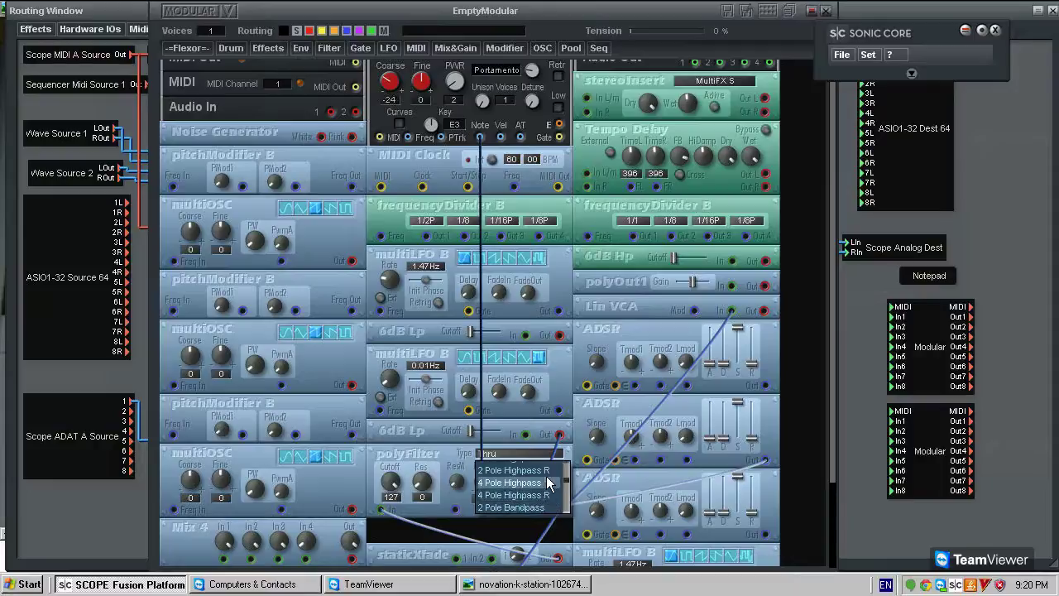
left_click(552, 498)
left_click(528, 458)
left_click_drag(565, 482, 566, 479)
scroll(568, 487, "up", 3)
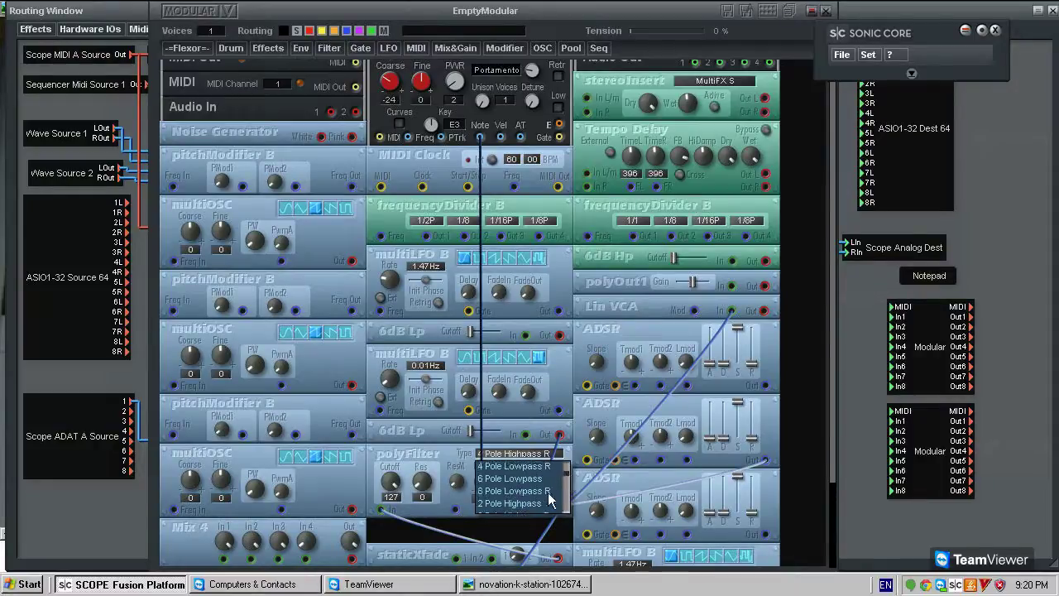
left_click(553, 490)
Step: Set the polyFilter's cutoff to 96 and resonance to 104, and the second multiLFO B's rate to 5.50 Hz
left_click_drag(395, 477, 443, 500)
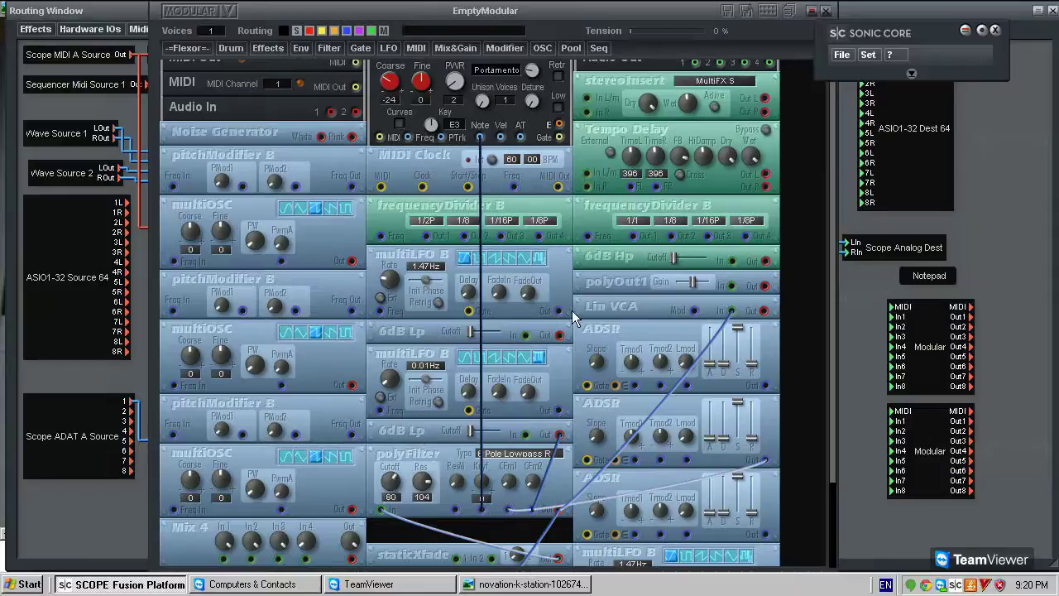
left_click_drag(392, 379, 509, 476)
left_click_drag(391, 481, 426, 450)
Step: Show the cables of all modules in the patch again
left_click(297, 30)
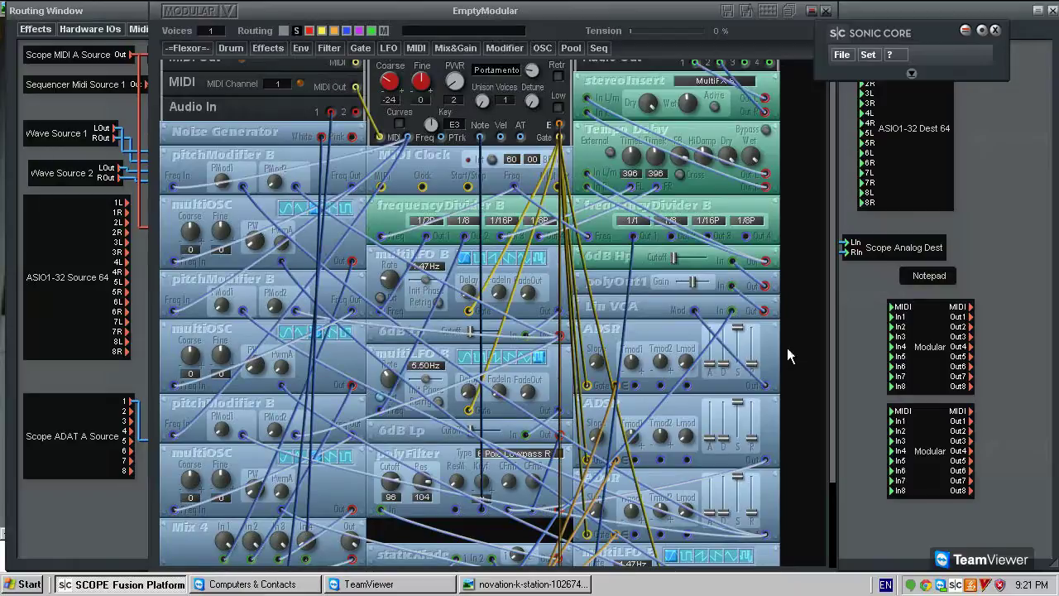
scroll(729, 446, "down", 1)
scroll(662, 464, "down", 1)
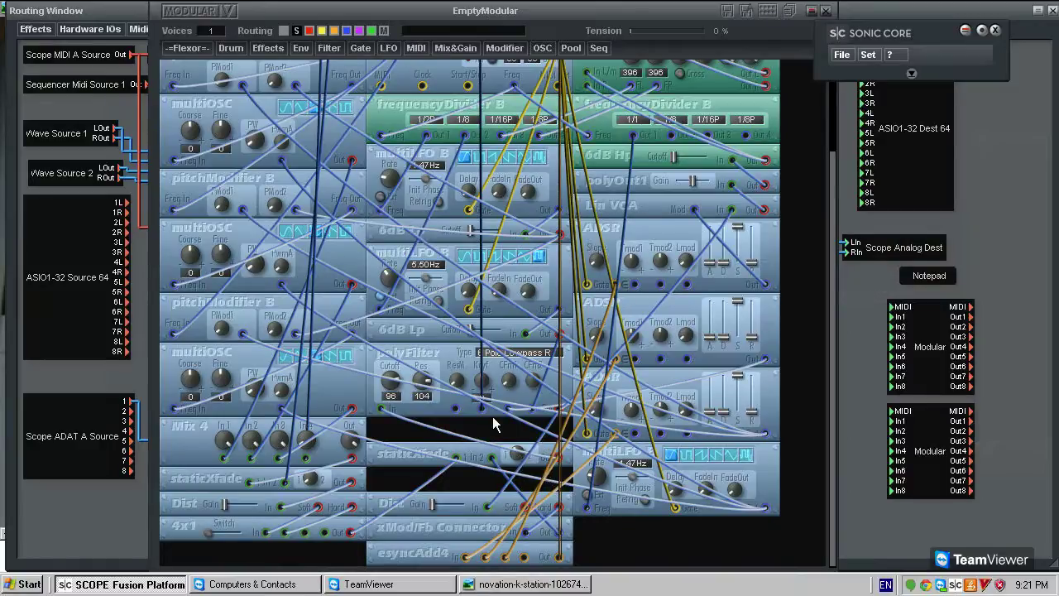
Step: Set the polyFilter's cutoff to 103 and raise the gain of the Dist module in the oscillator column to about half
left_click_drag(434, 509, 496, 495)
left_click_drag(420, 382, 365, 358)
left_click_drag(464, 505, 437, 511)
left_click_drag(395, 372, 436, 365)
left_click_drag(242, 499, 289, 499)
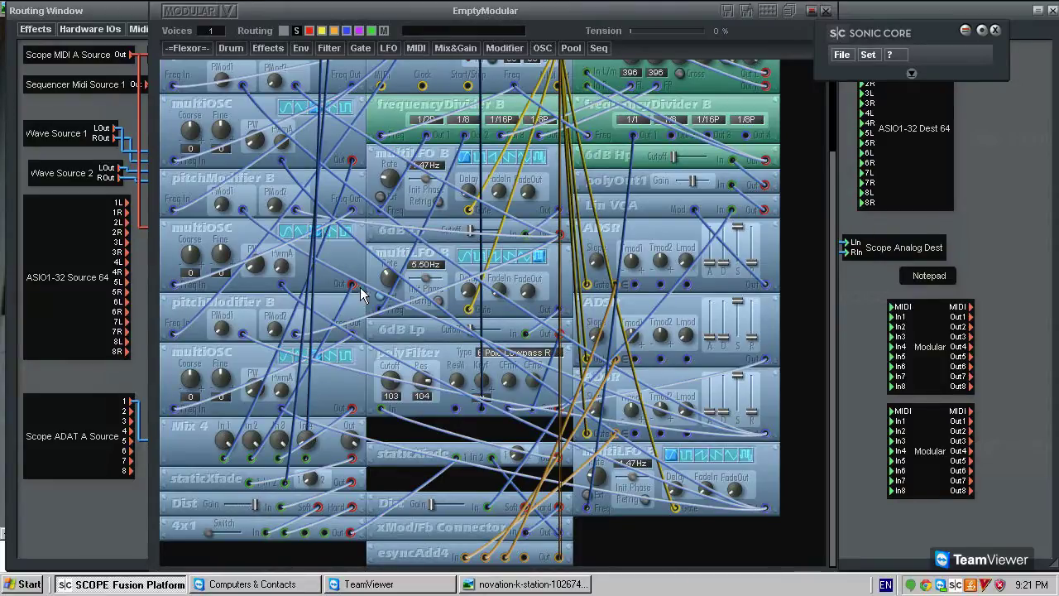
Step: Detune the second and third multiOSC modules by setting the Fine tuning of each to 24
left_click_drag(220, 259, 242, 217)
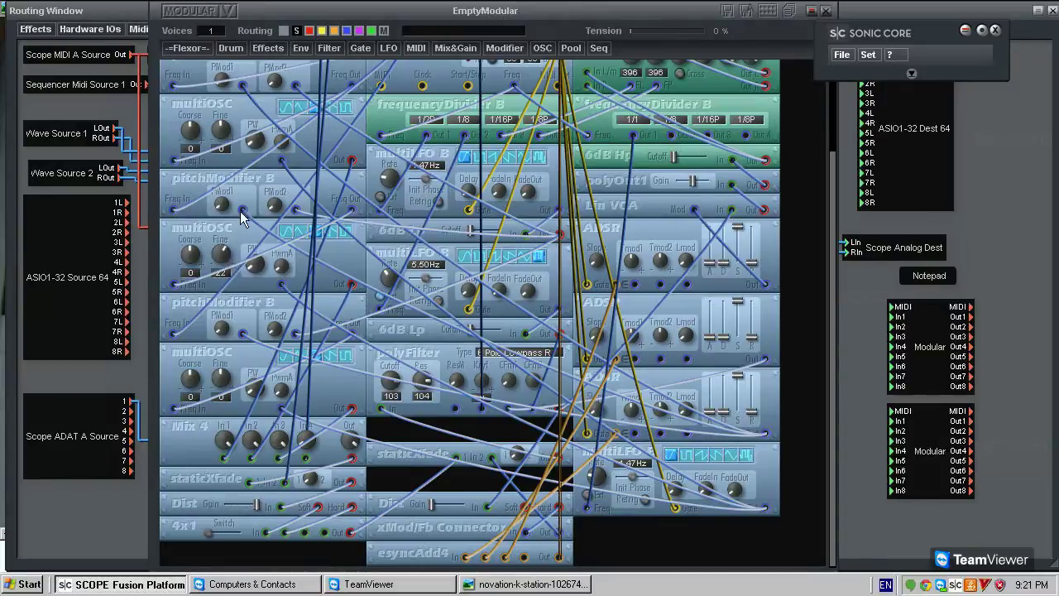
left_click_drag(223, 365, 213, 343)
left_click_drag(175, 417, 182, 304)
left_click_drag(215, 462, 207, 435)
mouse_move(197, 506)
left_mouse_down()
mouse_move(195, 485)
mouse_move(197, 518)
left_mouse_up()
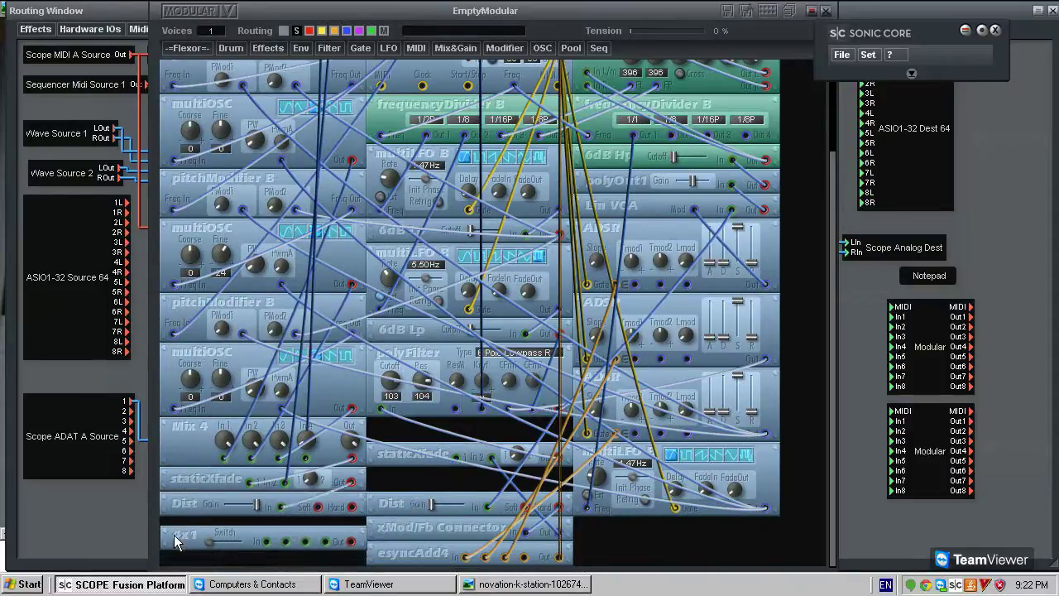
left_click_drag(223, 381, 224, 372)
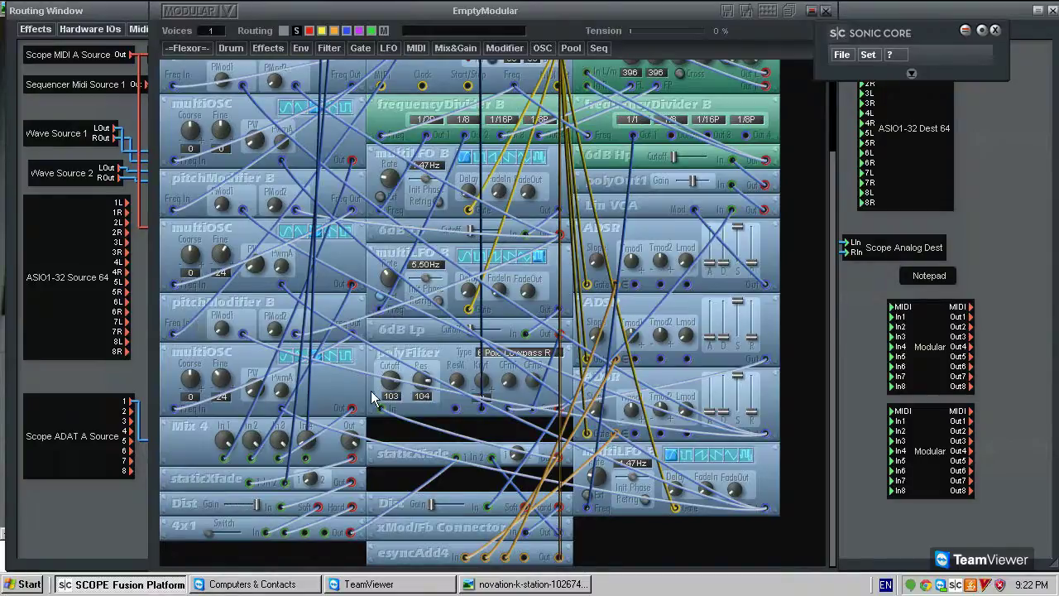
Step: Lower the polyFilter's cutoff to 78 and the second multiLFO B's rate to 0.01 Hz
left_click_drag(392, 379, 394, 393)
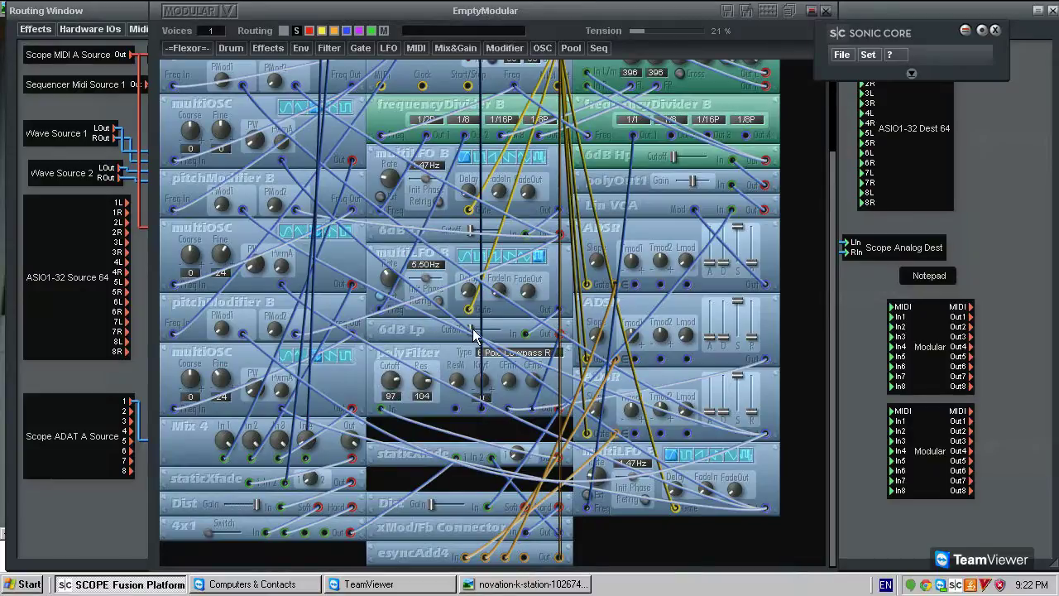
left_click_drag(390, 379, 378, 366)
left_click_drag(389, 278, 384, 300)
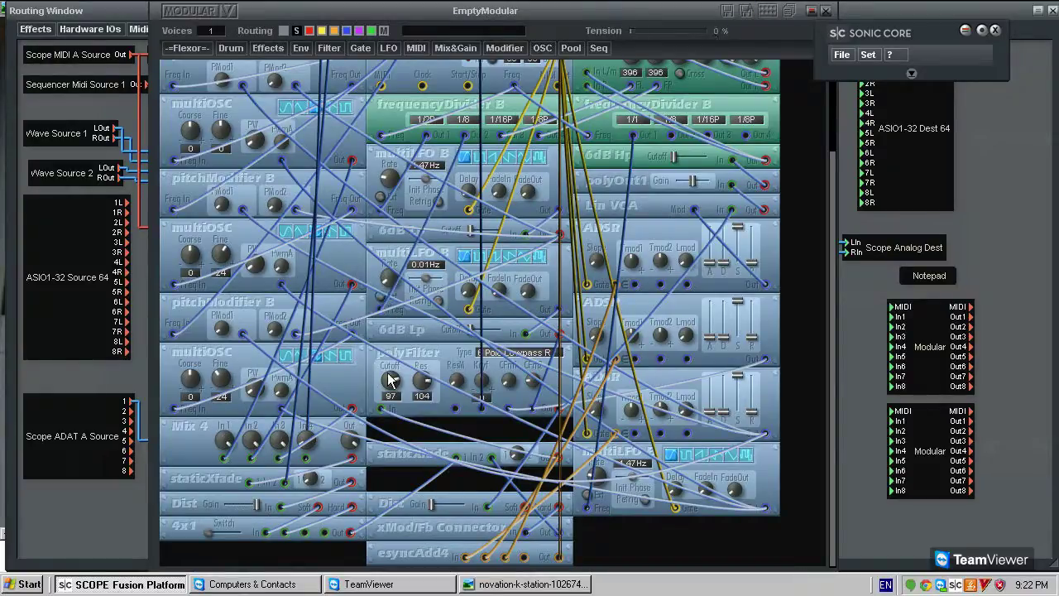
left_click_drag(403, 387, 399, 364)
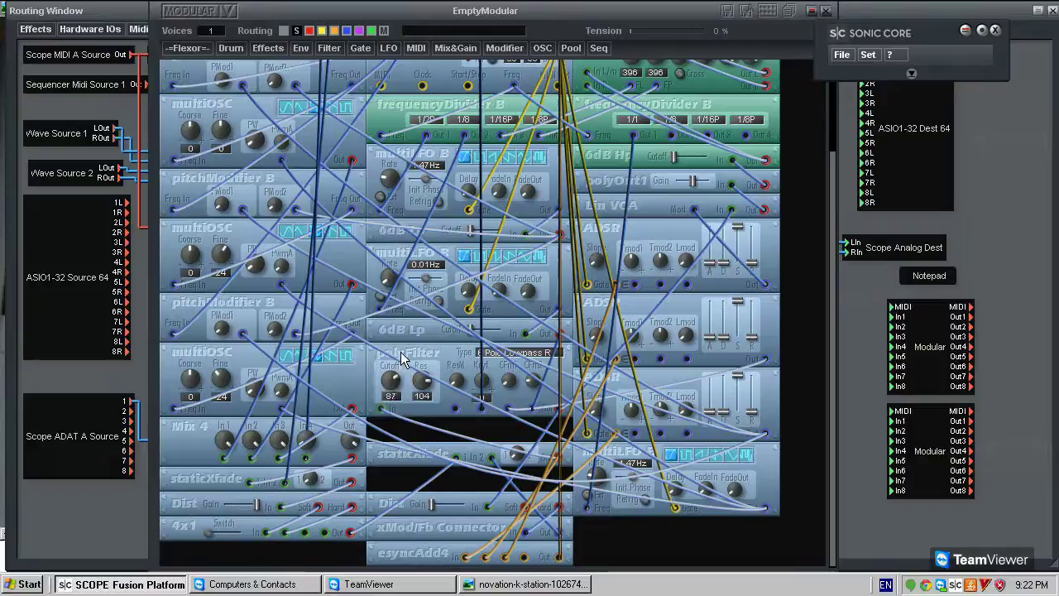
left_click_drag(394, 321, 409, 325)
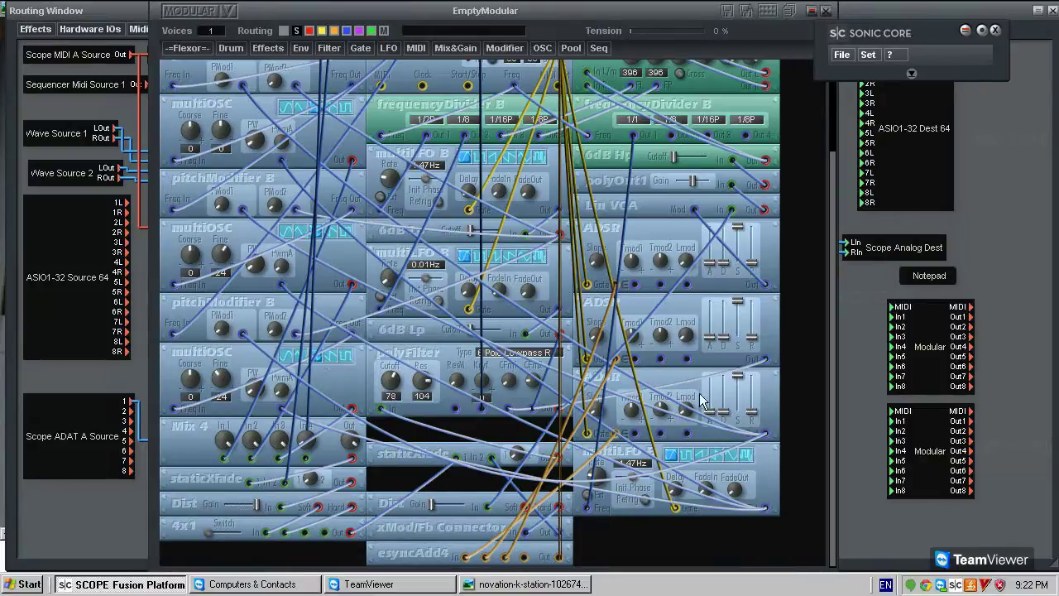
scroll(804, 358, "up", 3)
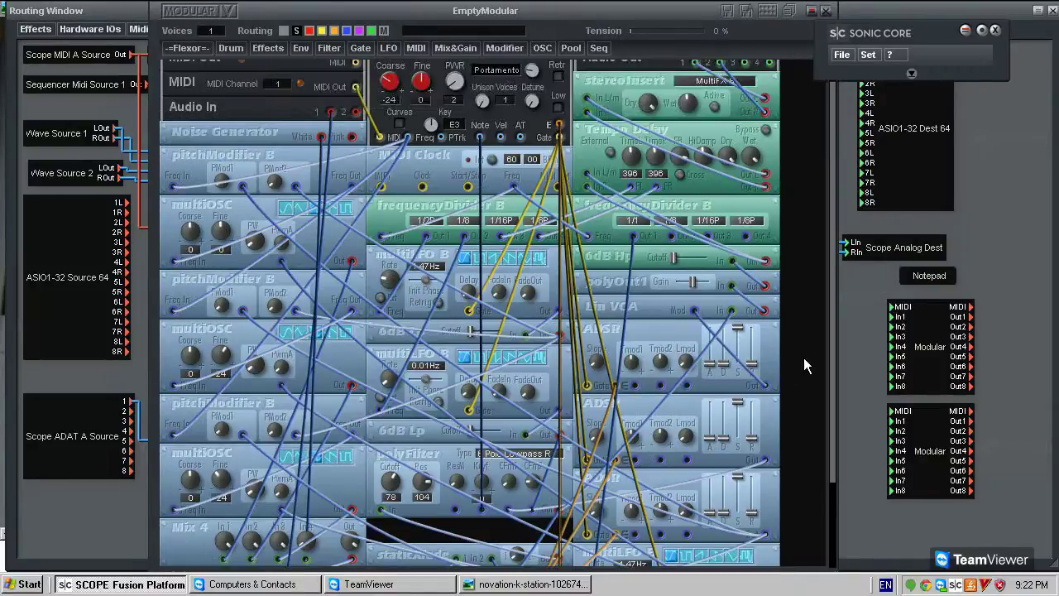
scroll(804, 357, "down", 3)
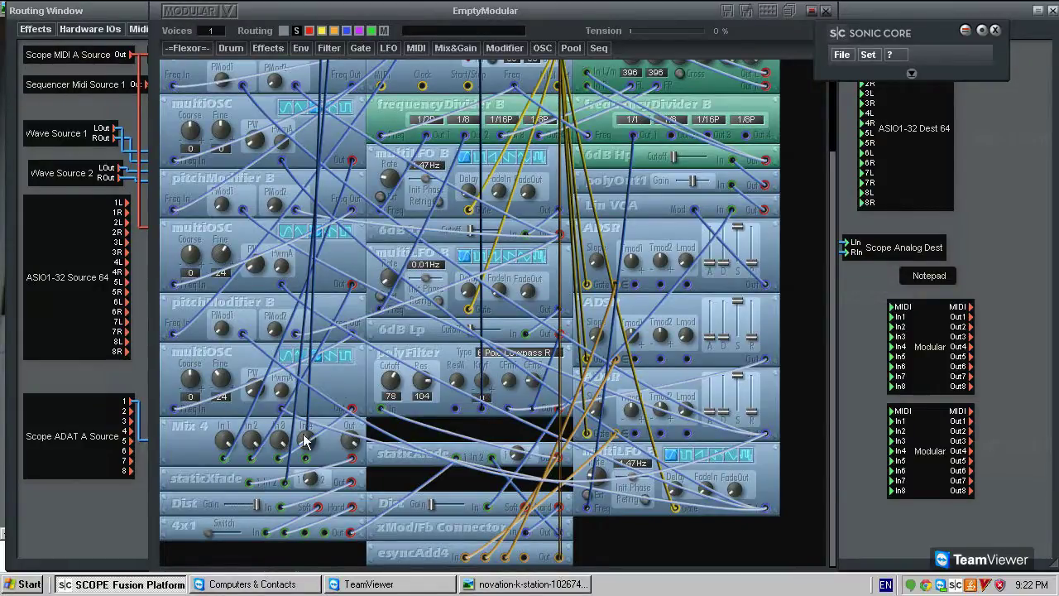
left_click_drag(381, 498, 397, 470)
scroll(500, 410, "up", 3)
scroll(706, 346, "up", 2)
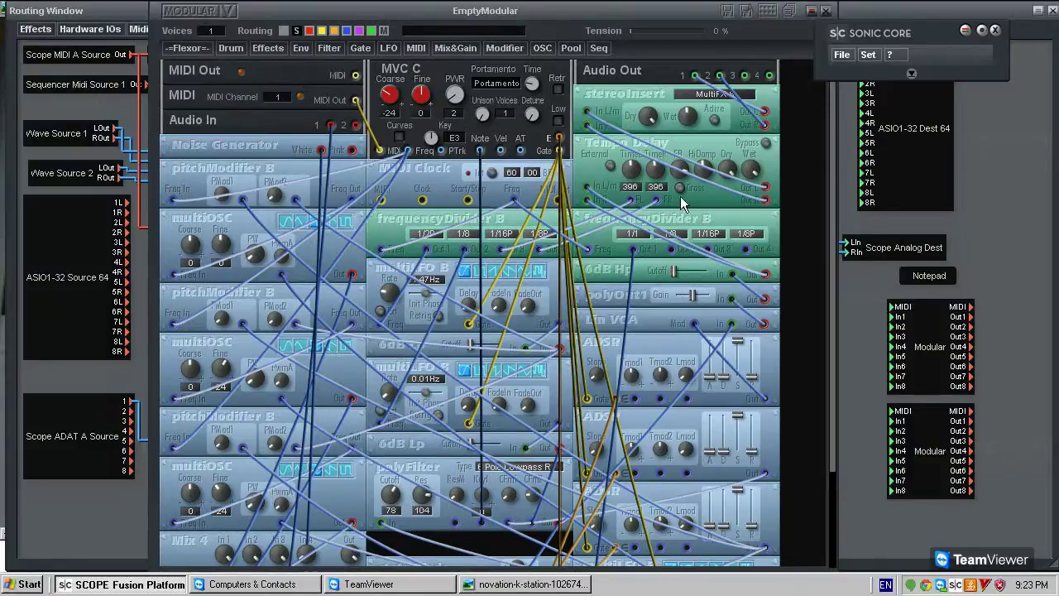
scroll(667, 319, "down", 1)
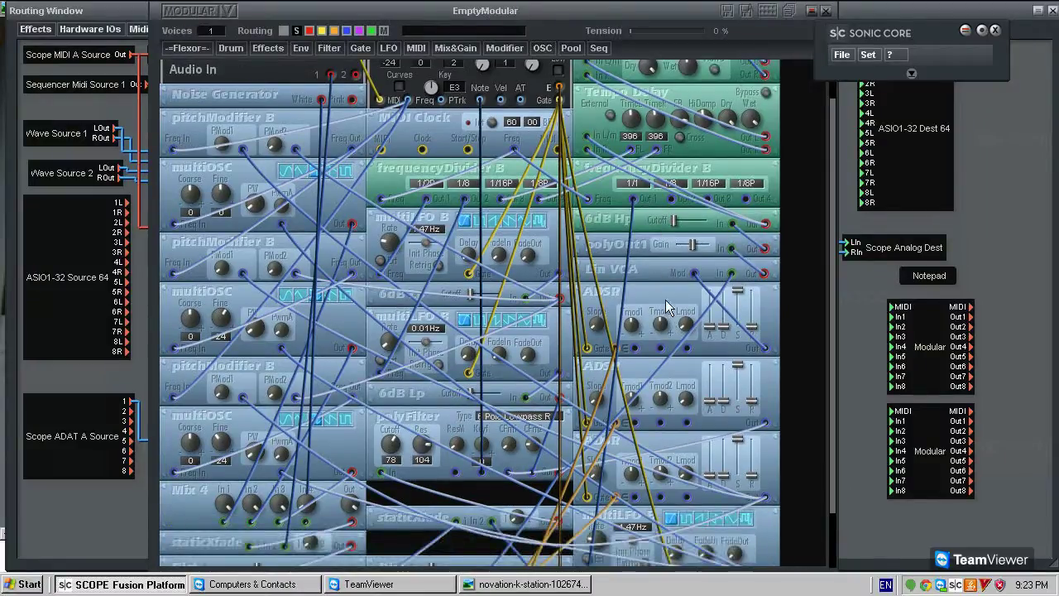